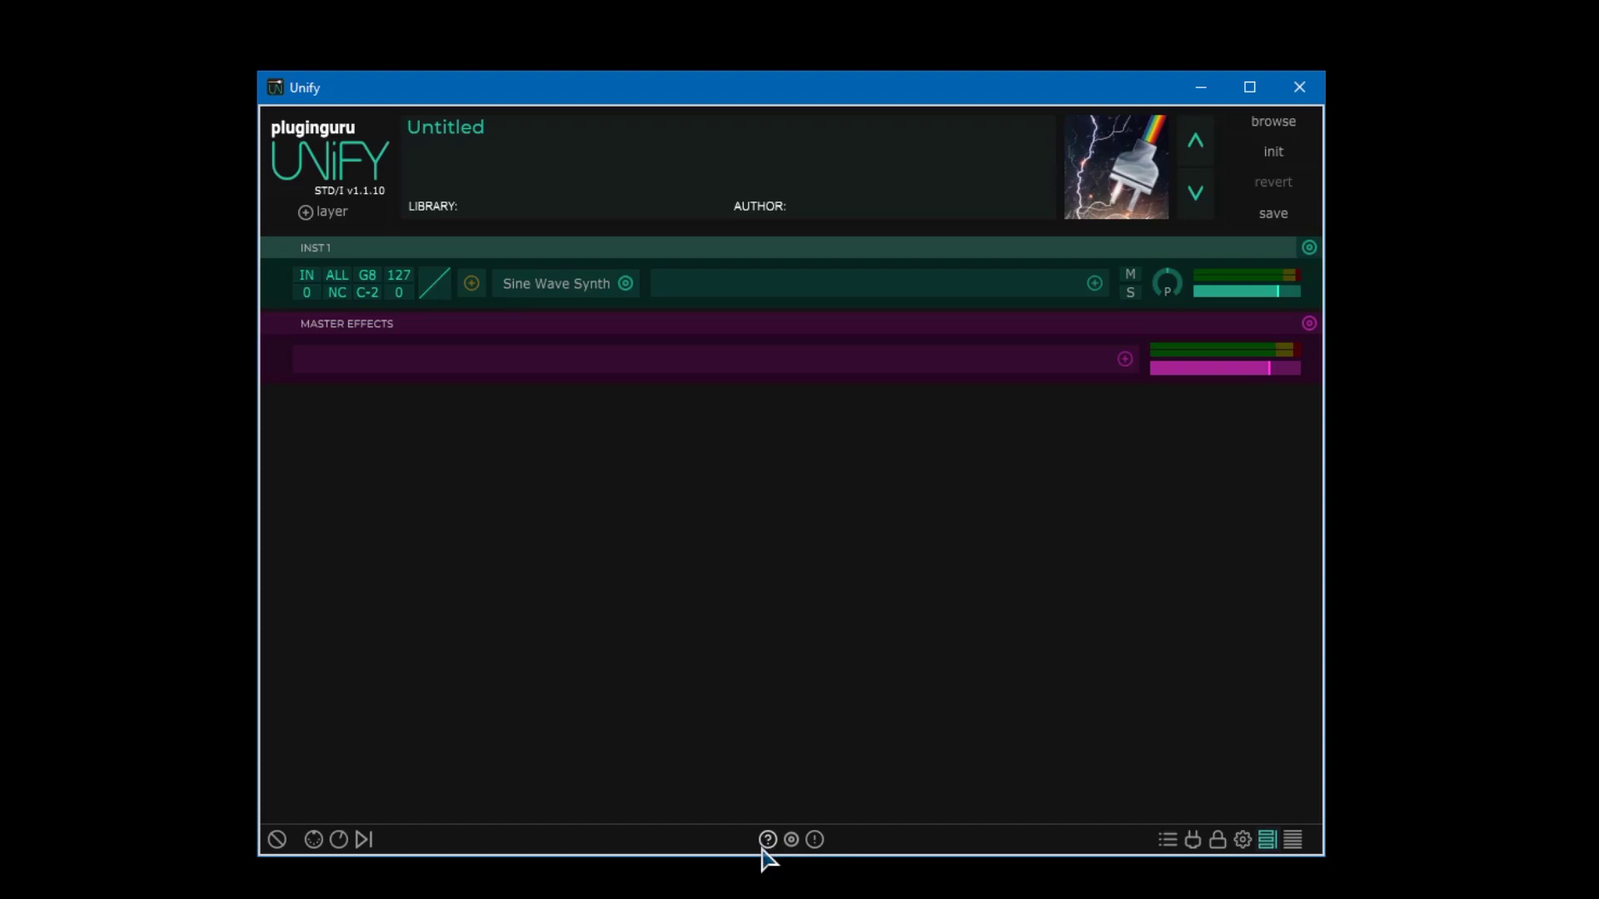
Open the PlugInGuru web site from the help options and return to Unify
{"action": "left_click", "coordinate": [764, 844]}
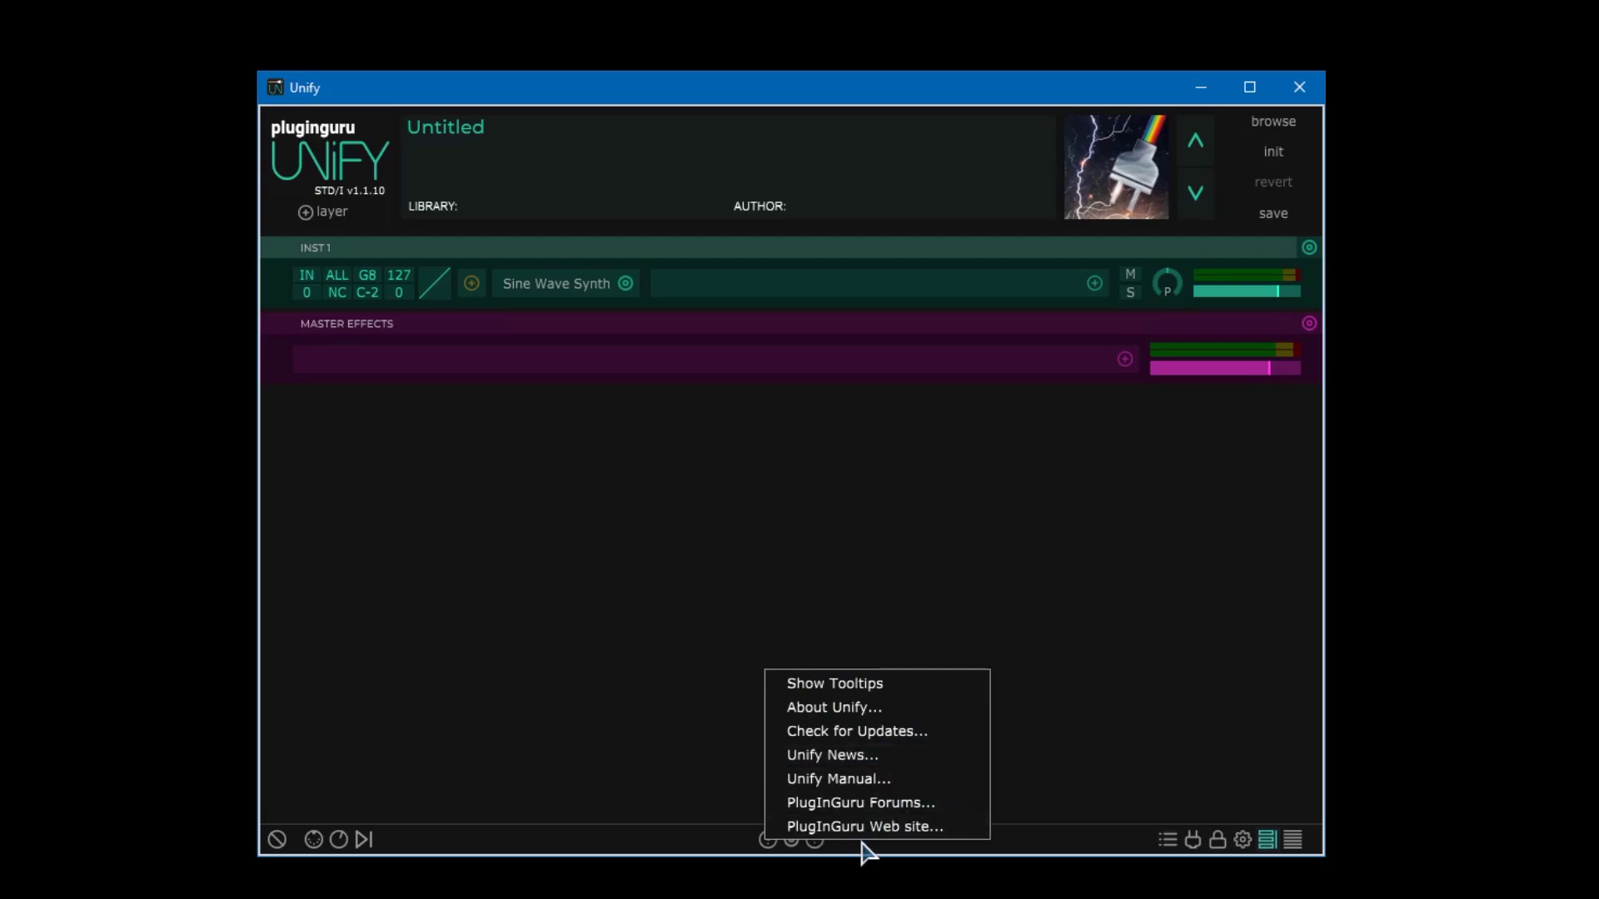
{"action": "left_click", "coordinate": [936, 826]}
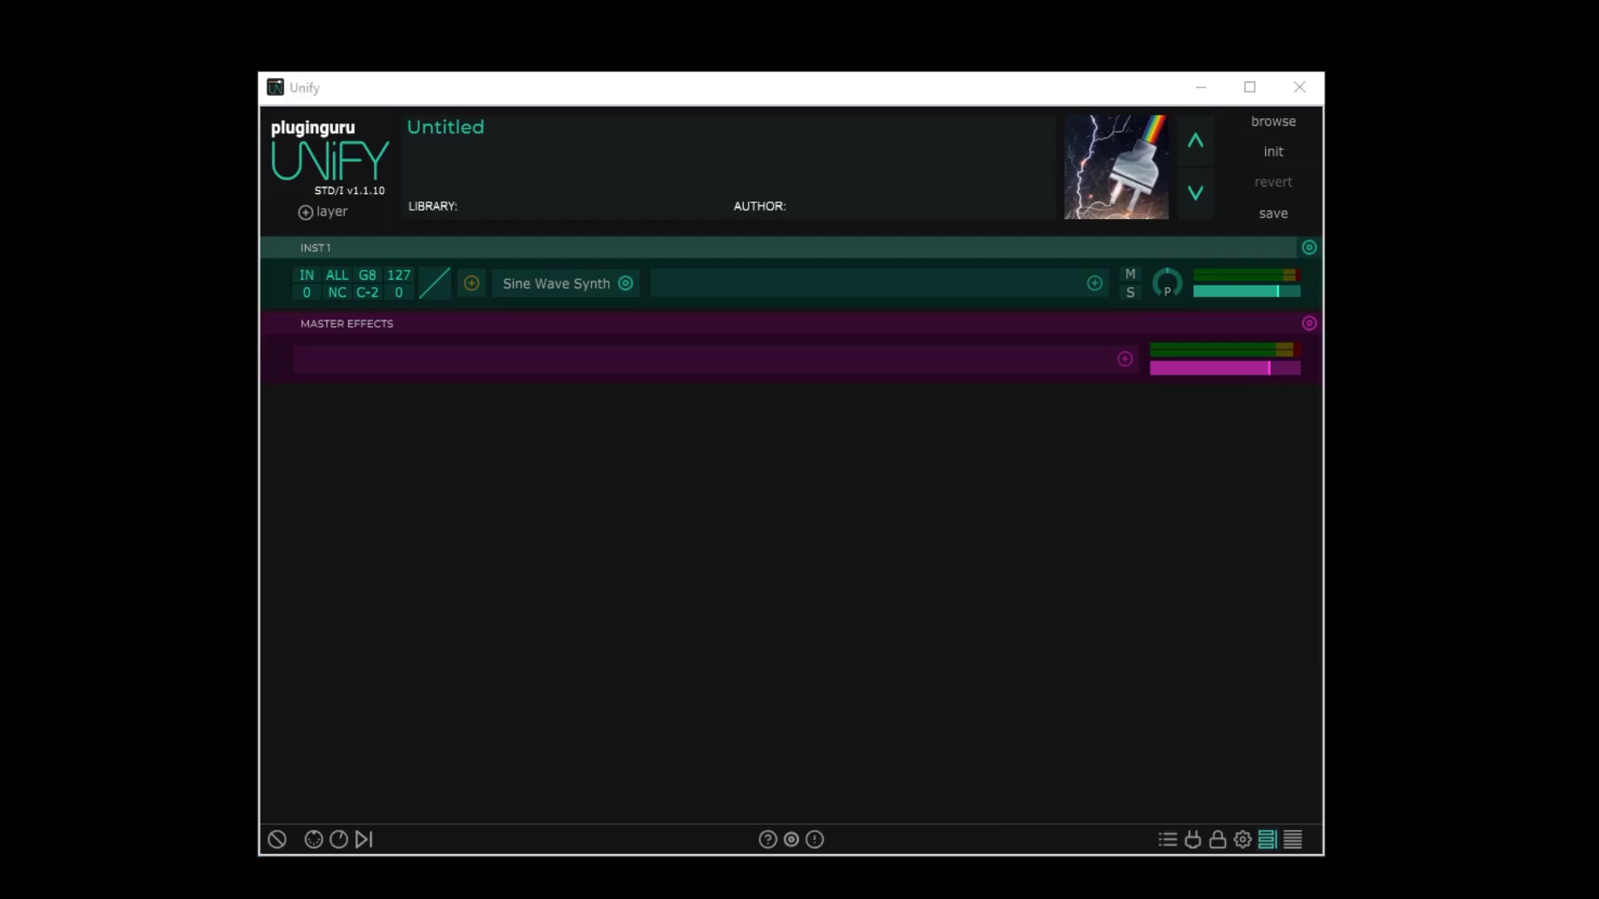
{"action": "left_click", "coordinate": [792, 849]}
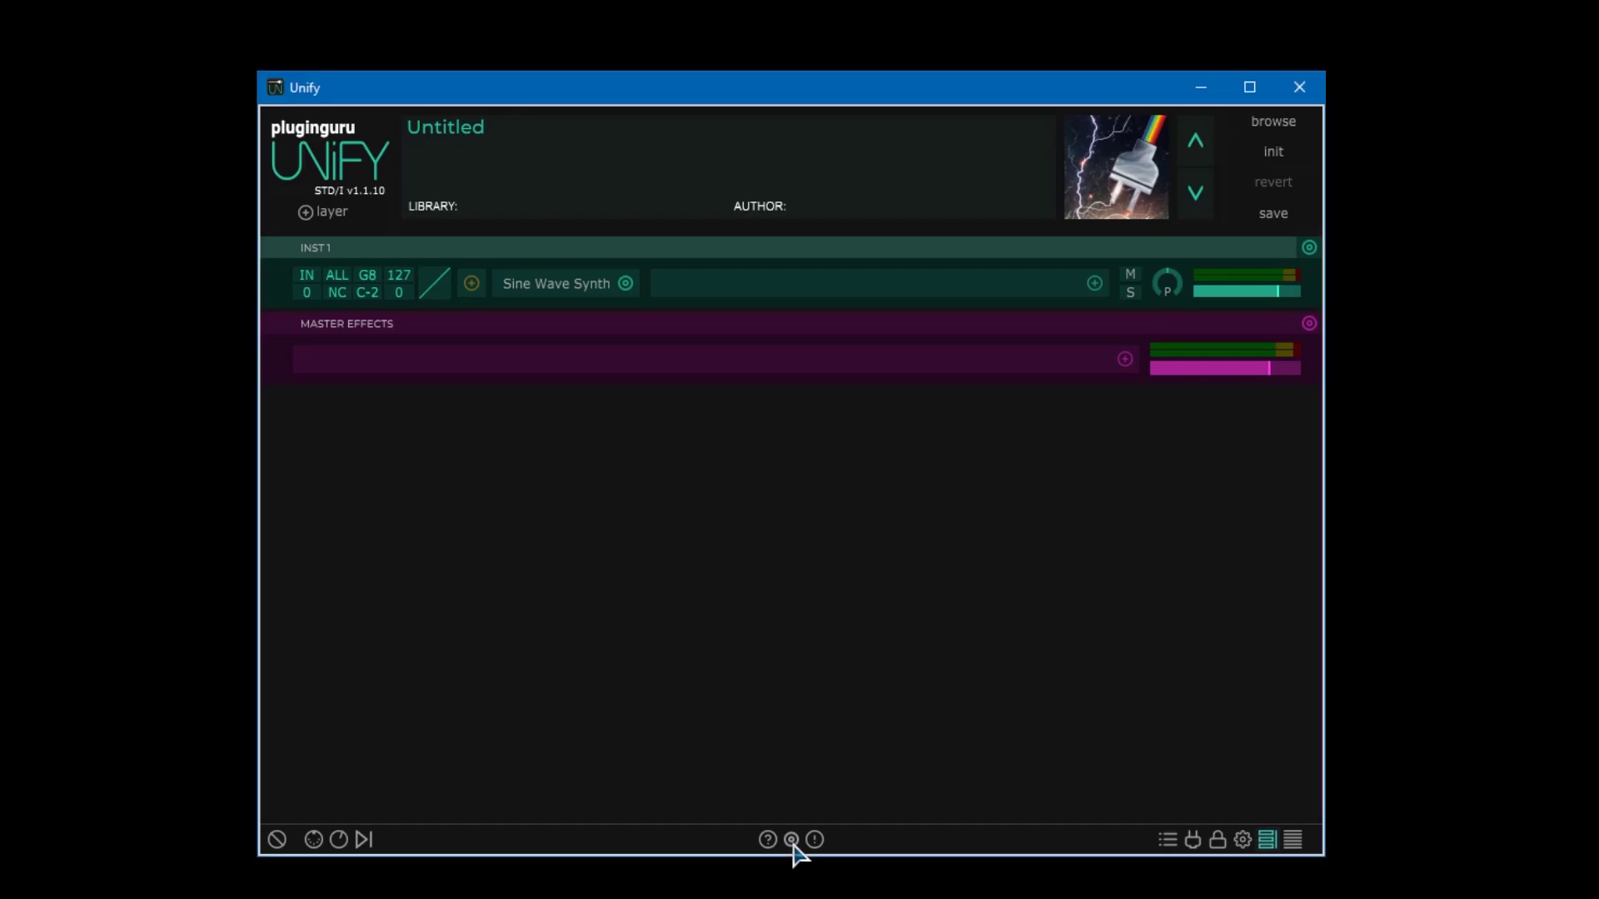
Turn the CPU meters on and switch them off again
{"action": "left_click", "coordinate": [791, 840]}
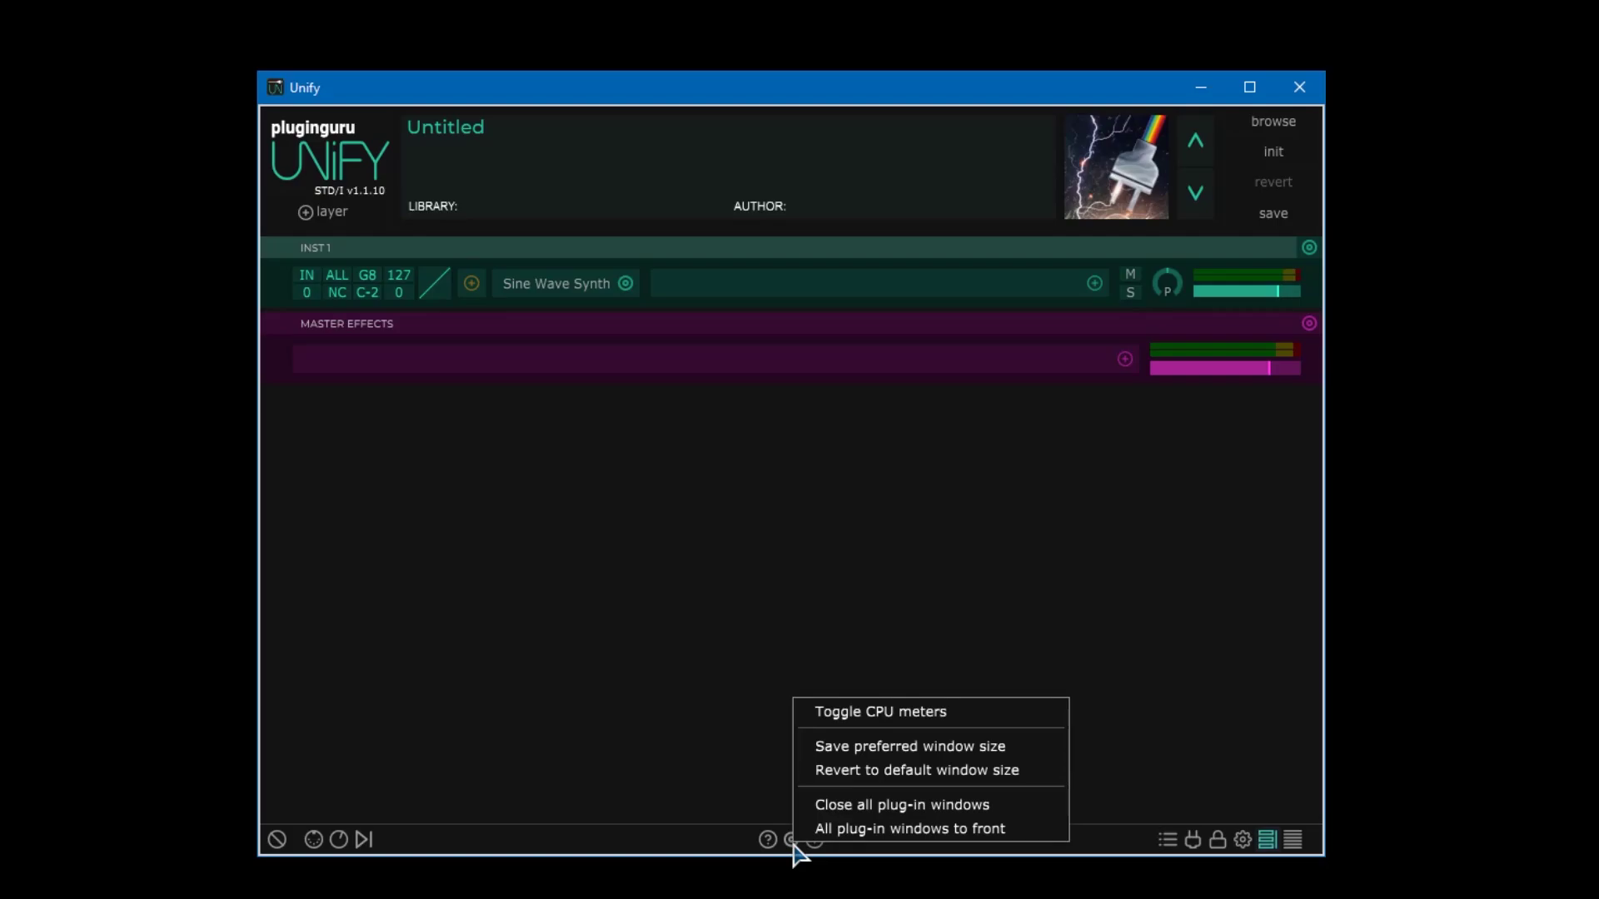
{"action": "left_click", "coordinate": [933, 712]}
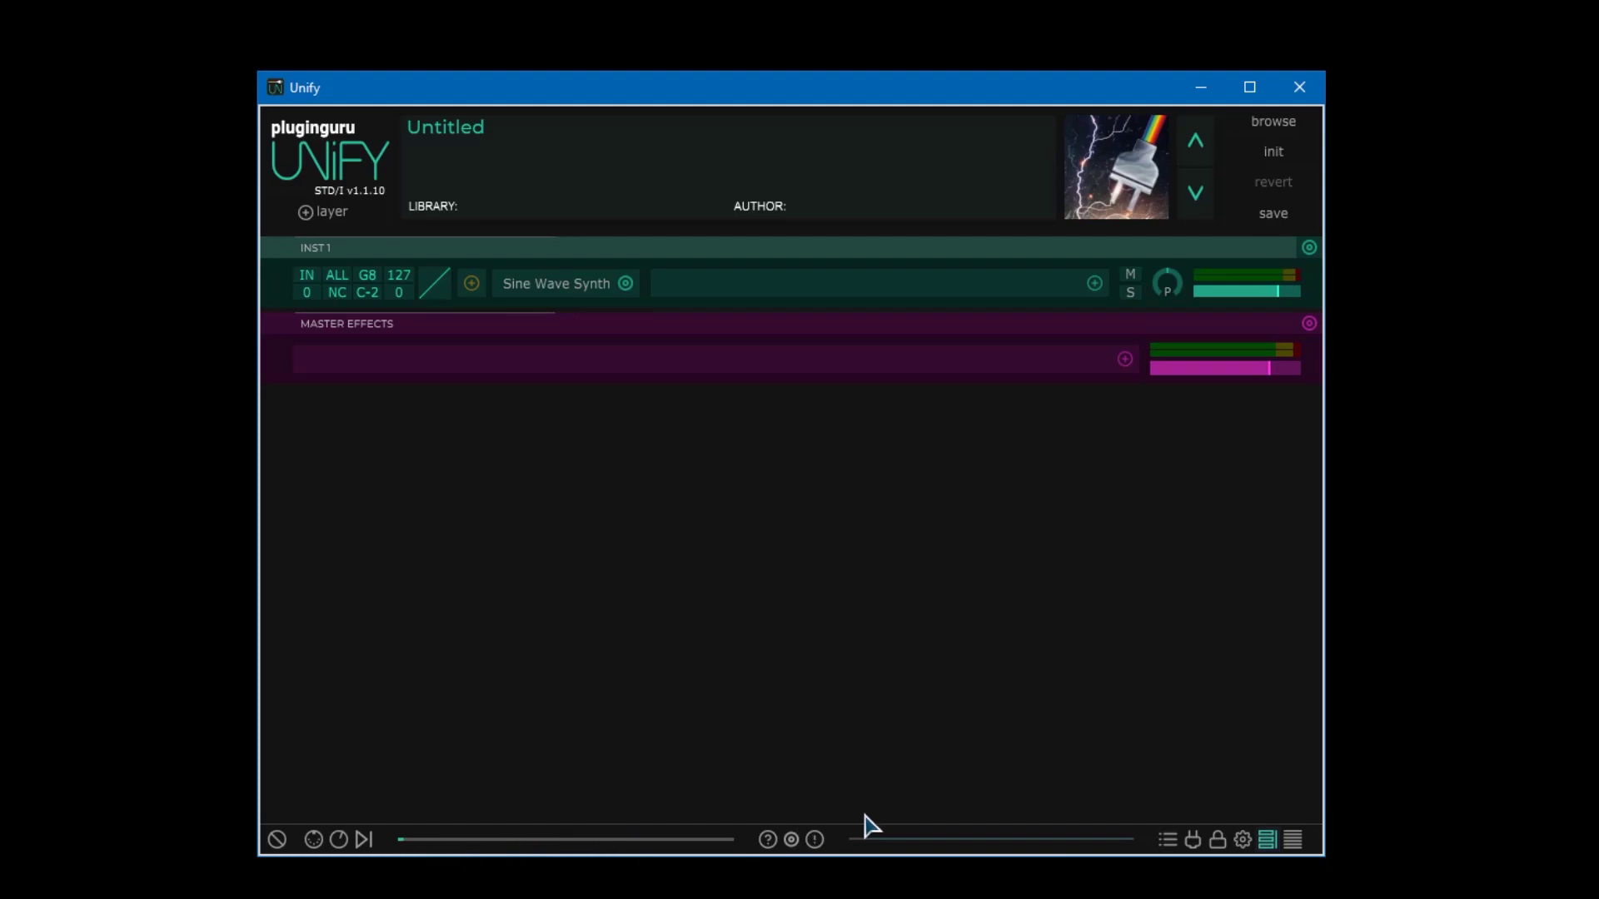
{"action": "left_click", "coordinate": [792, 839]}
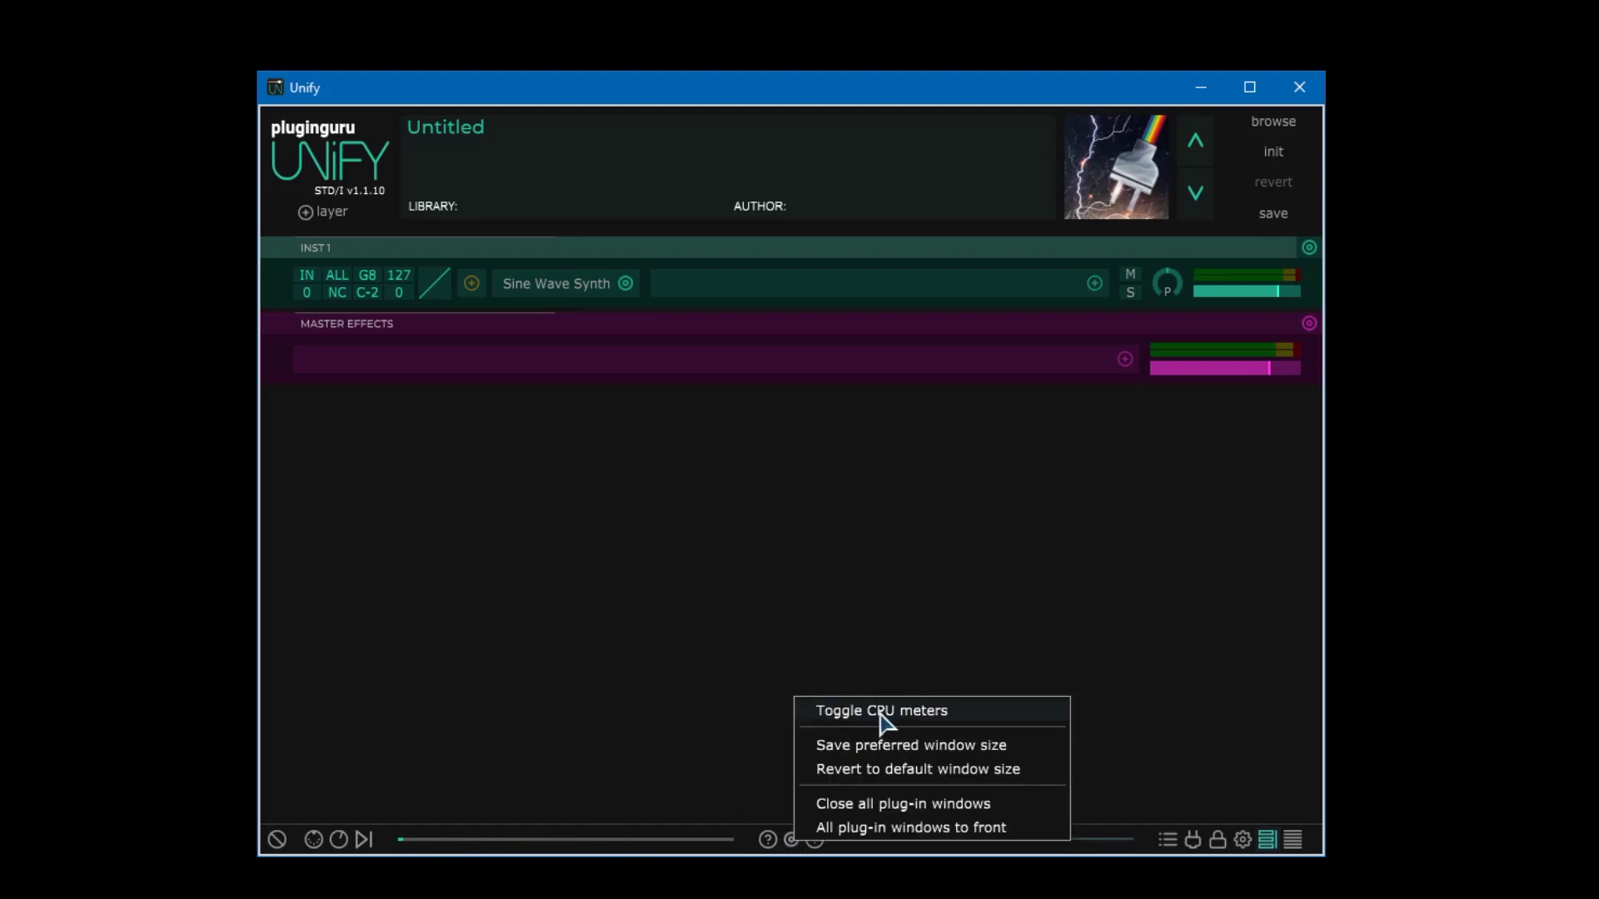
{"action": "left_click", "coordinate": [913, 714]}
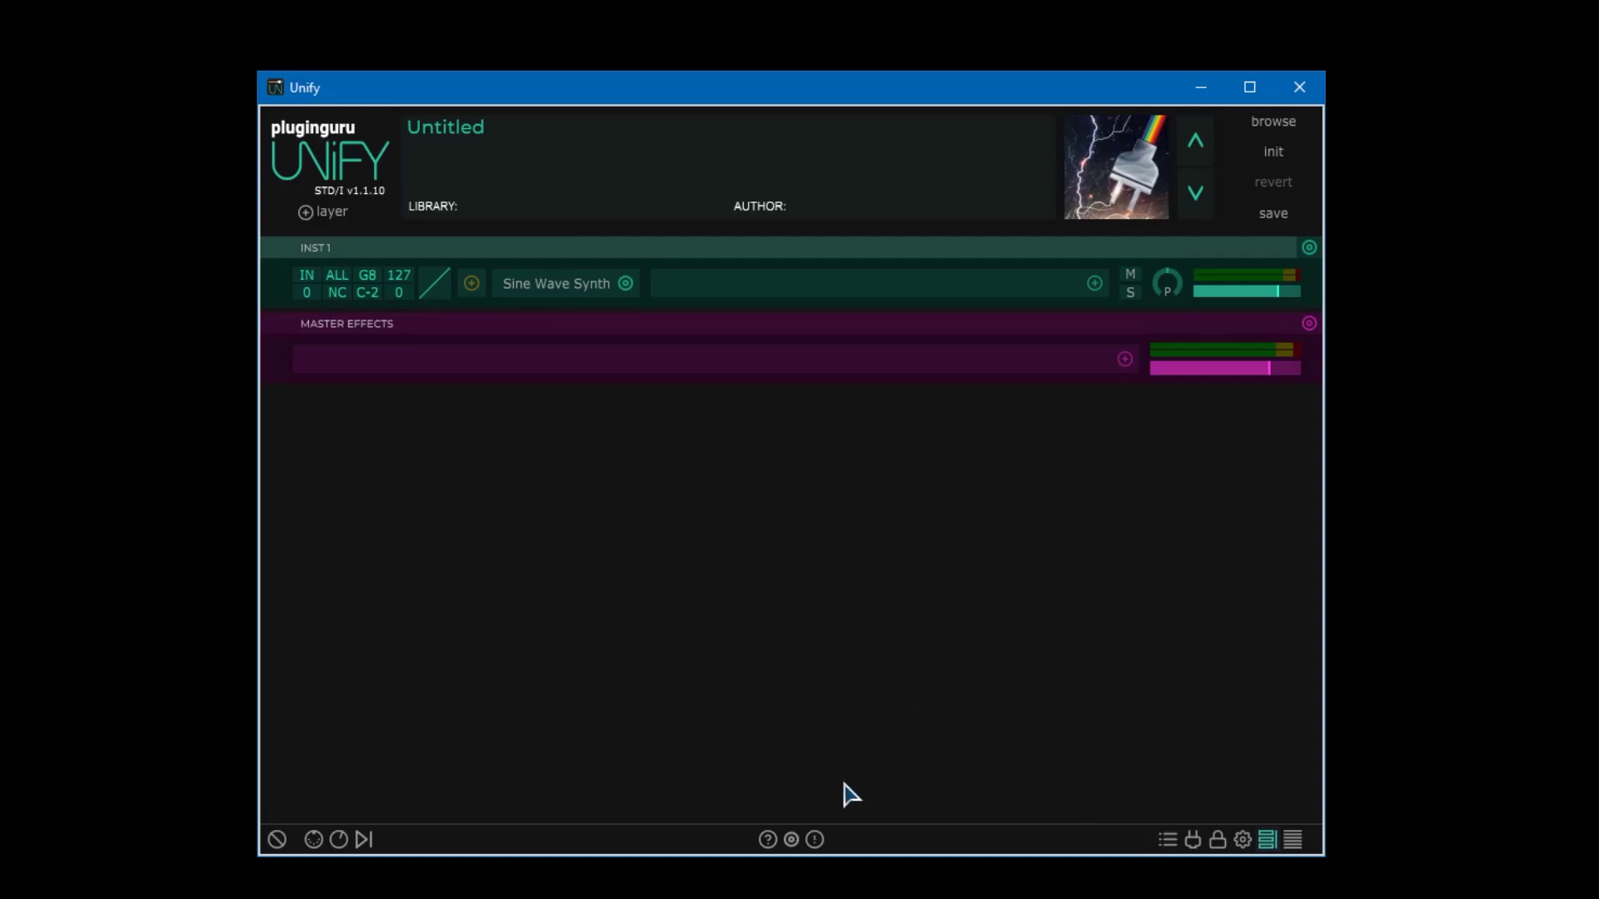
Swap the Sine Wave Synth on the INST 1 layer for the KORG WAVESTATION
{"action": "left_click", "coordinate": [791, 839]}
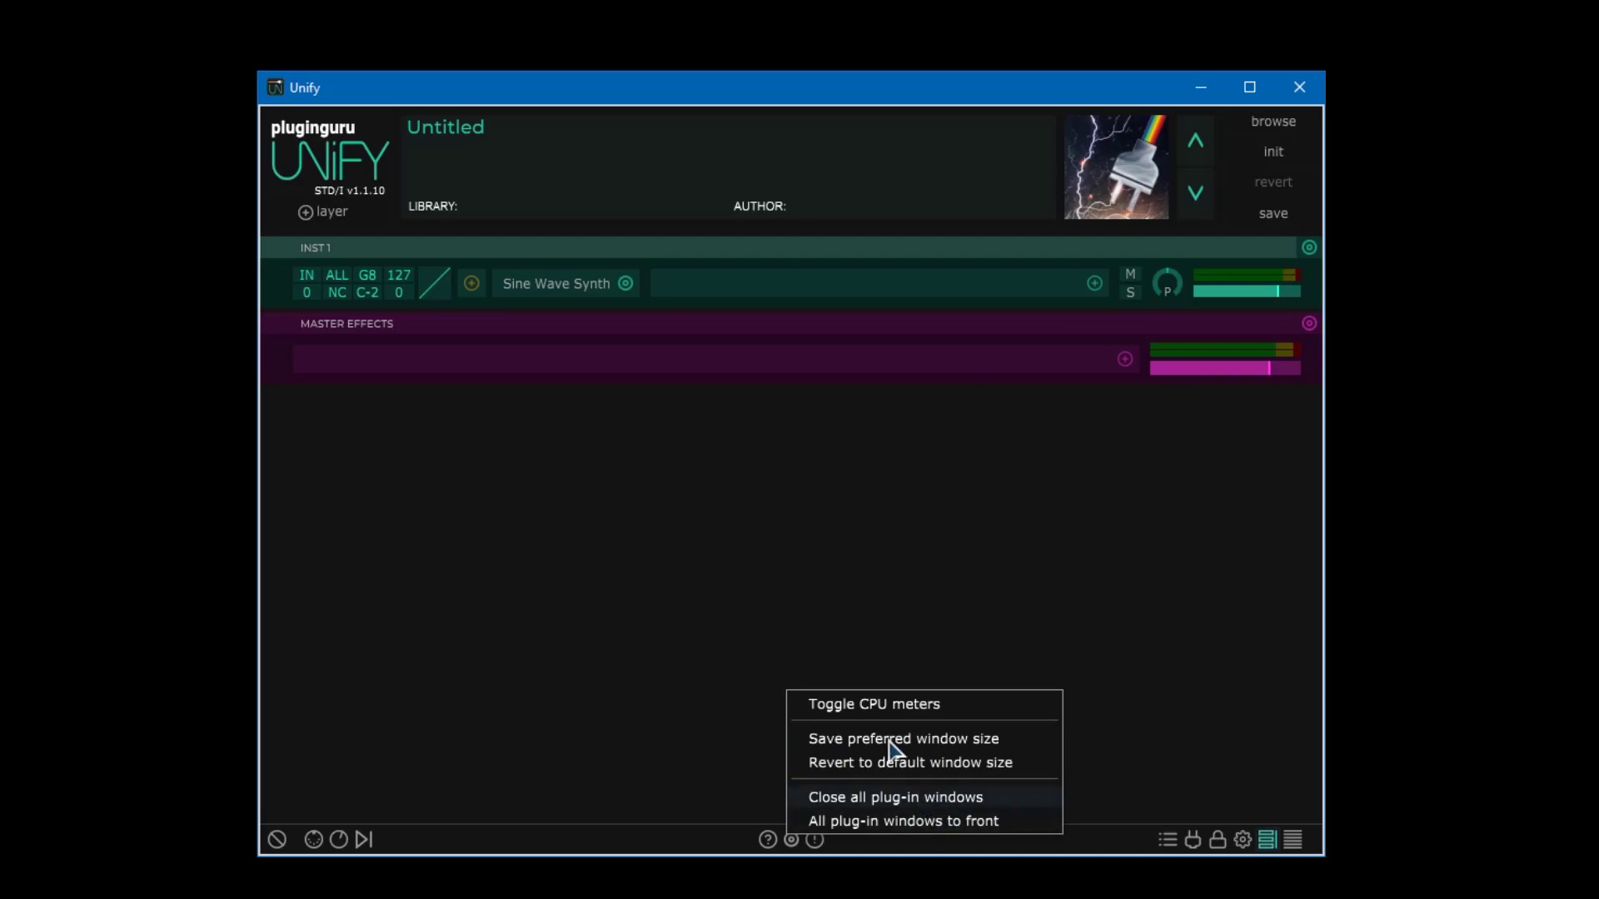
{"action": "left_click", "coordinate": [626, 284]}
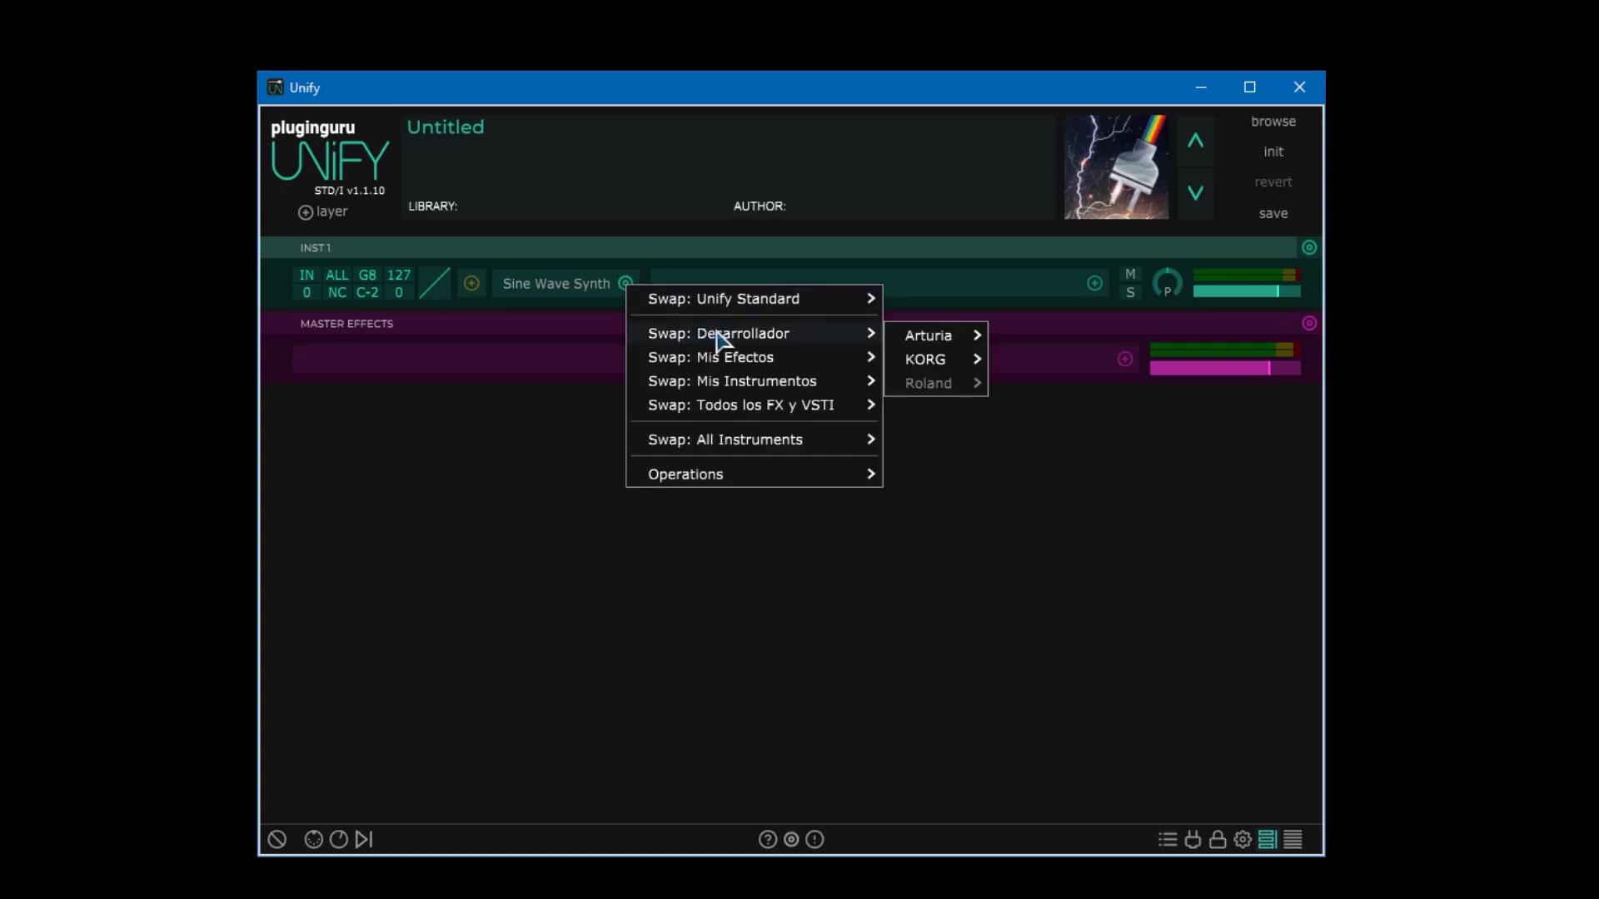
{"action": "mouse_move", "coordinate": [842, 332]}
{"action": "mouse_move", "coordinate": [933, 366]}
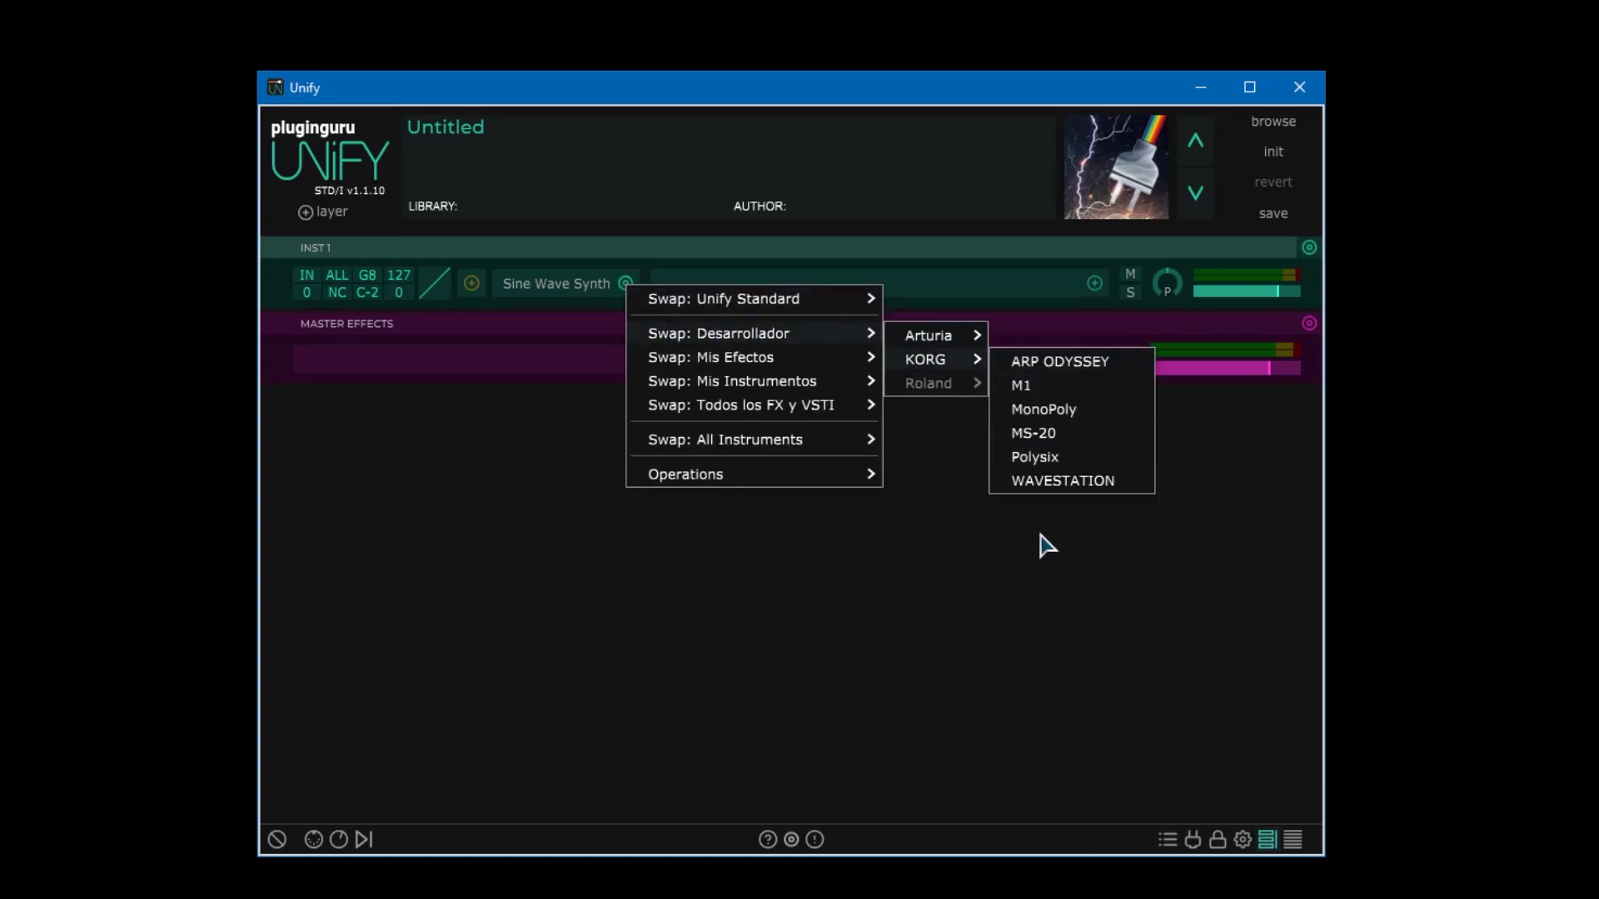
{"action": "left_click", "coordinate": [1045, 482]}
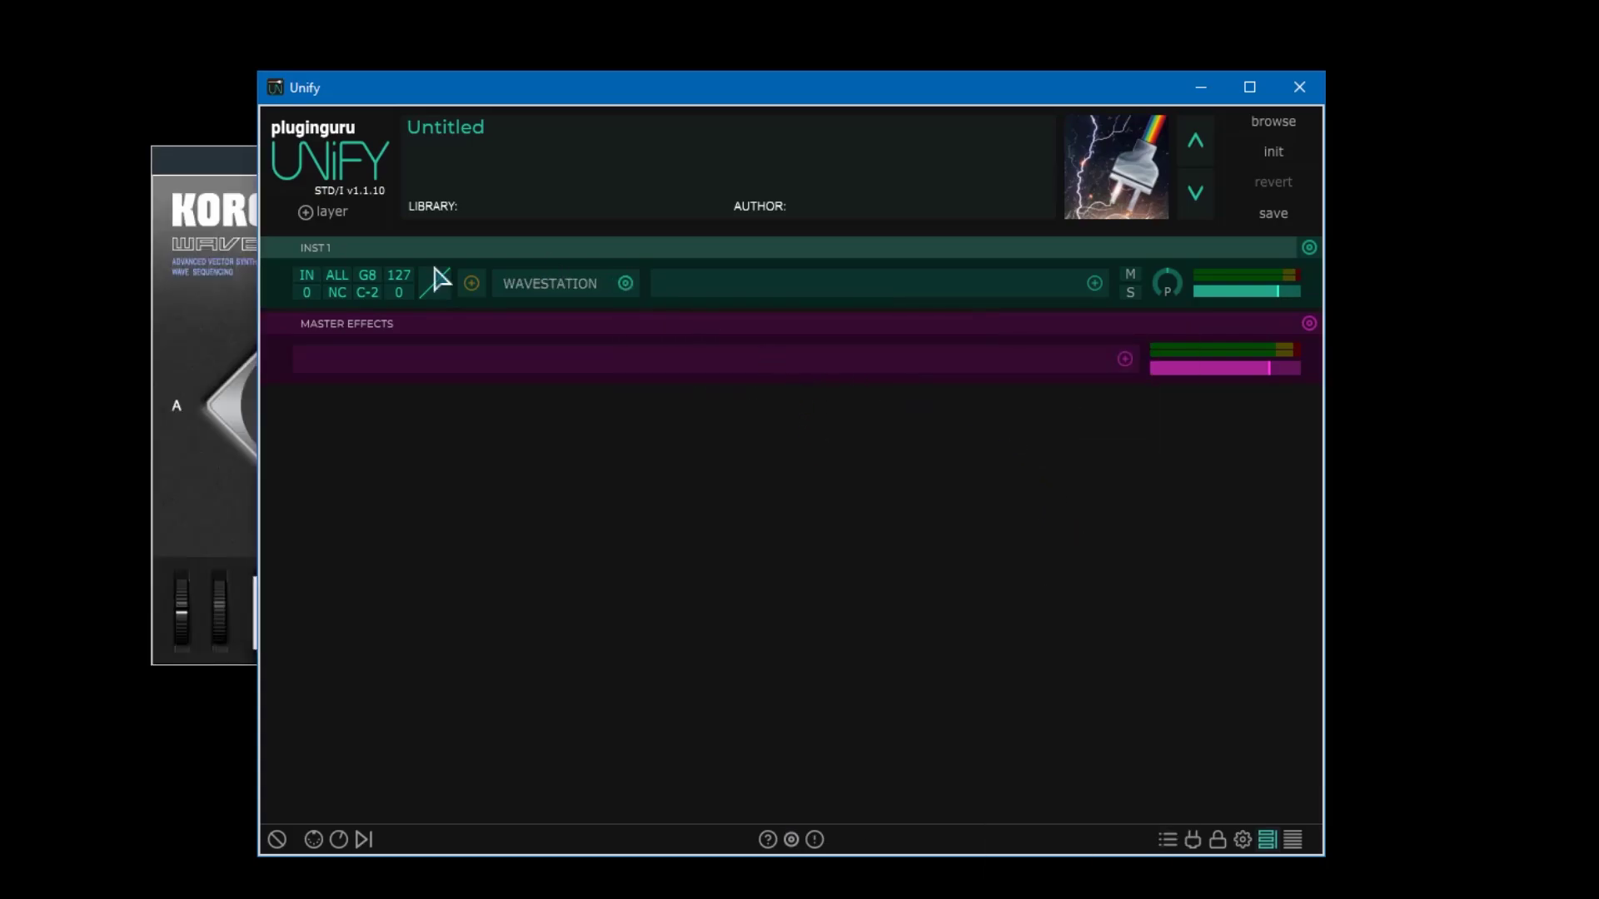
Bring all plug-in windows to the front, and close all of them
{"action": "left_click", "coordinate": [791, 839]}
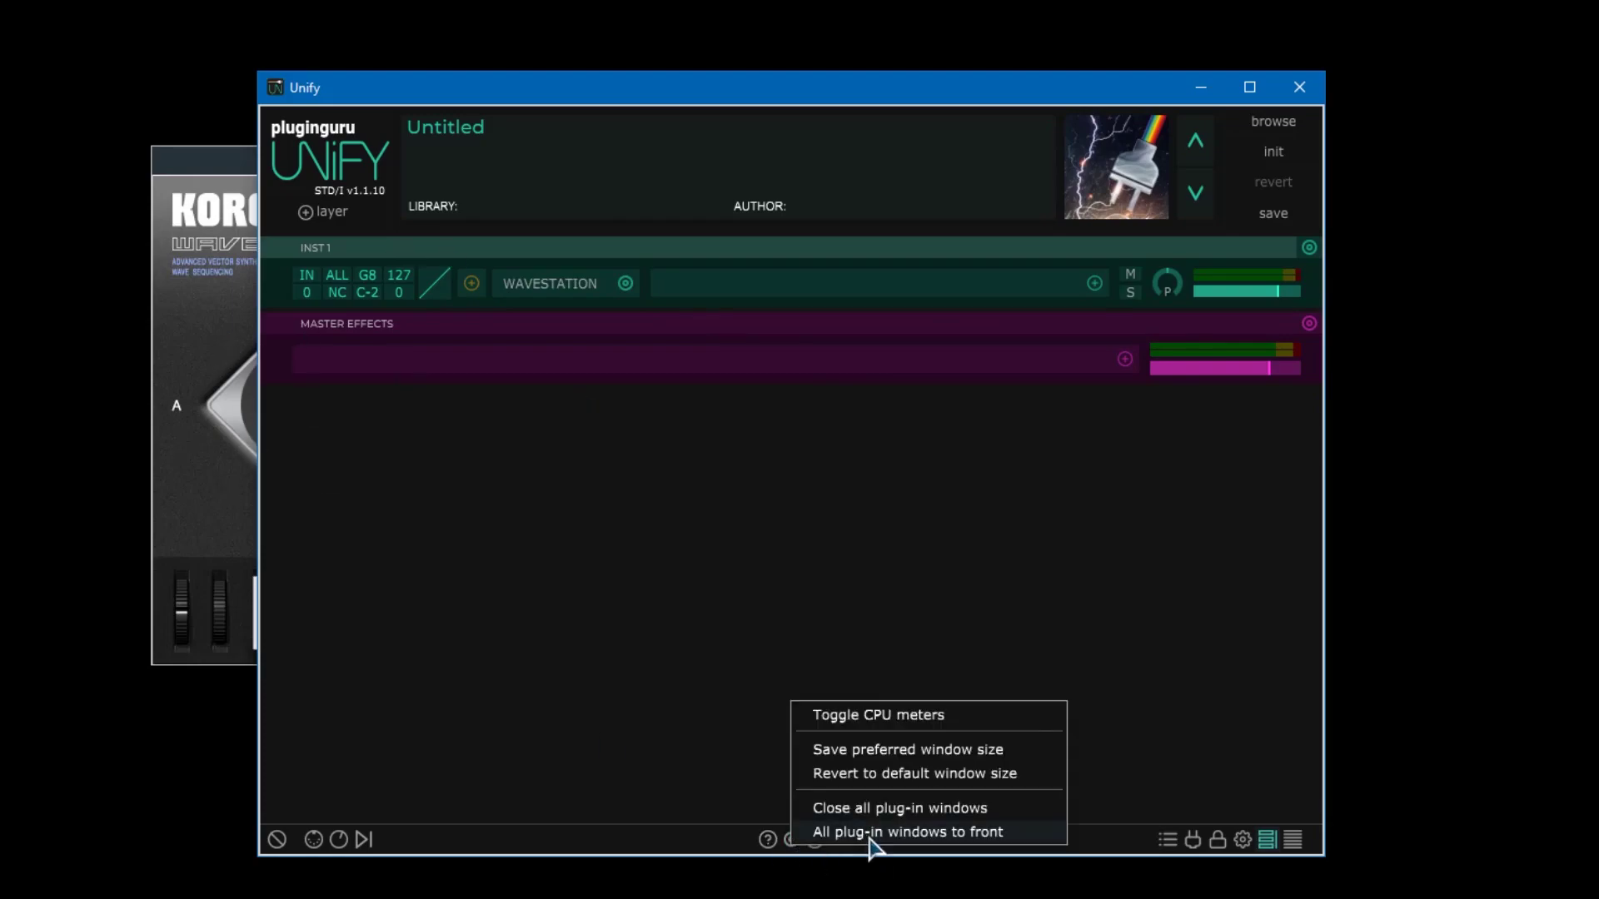
{"action": "left_click", "coordinate": [900, 832]}
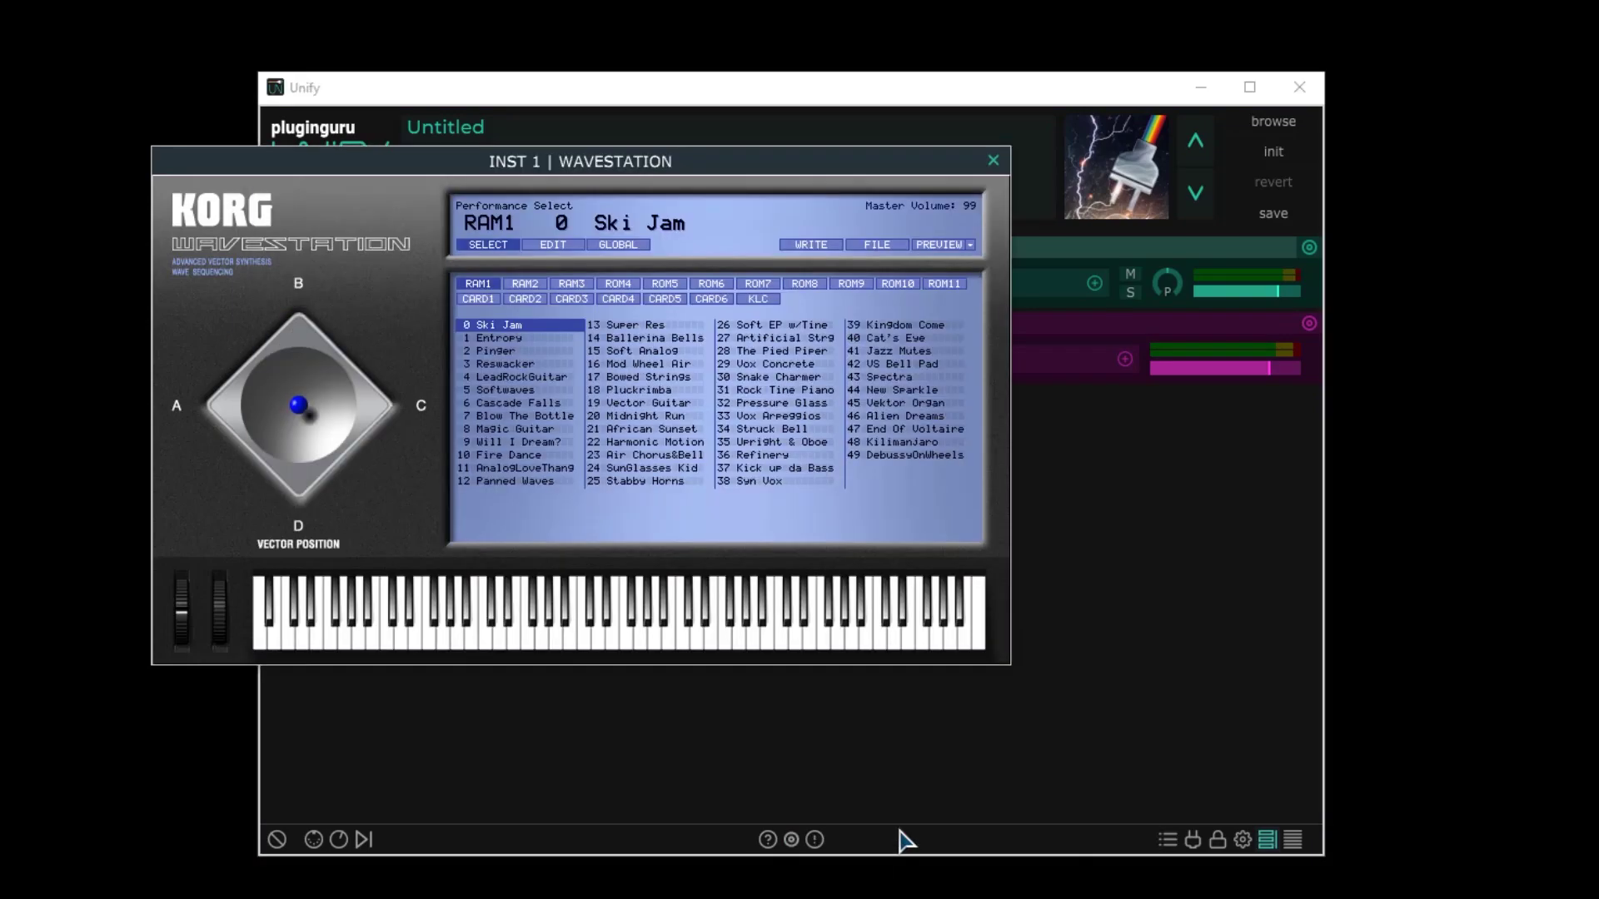
{"action": "left_click", "coordinate": [791, 839]}
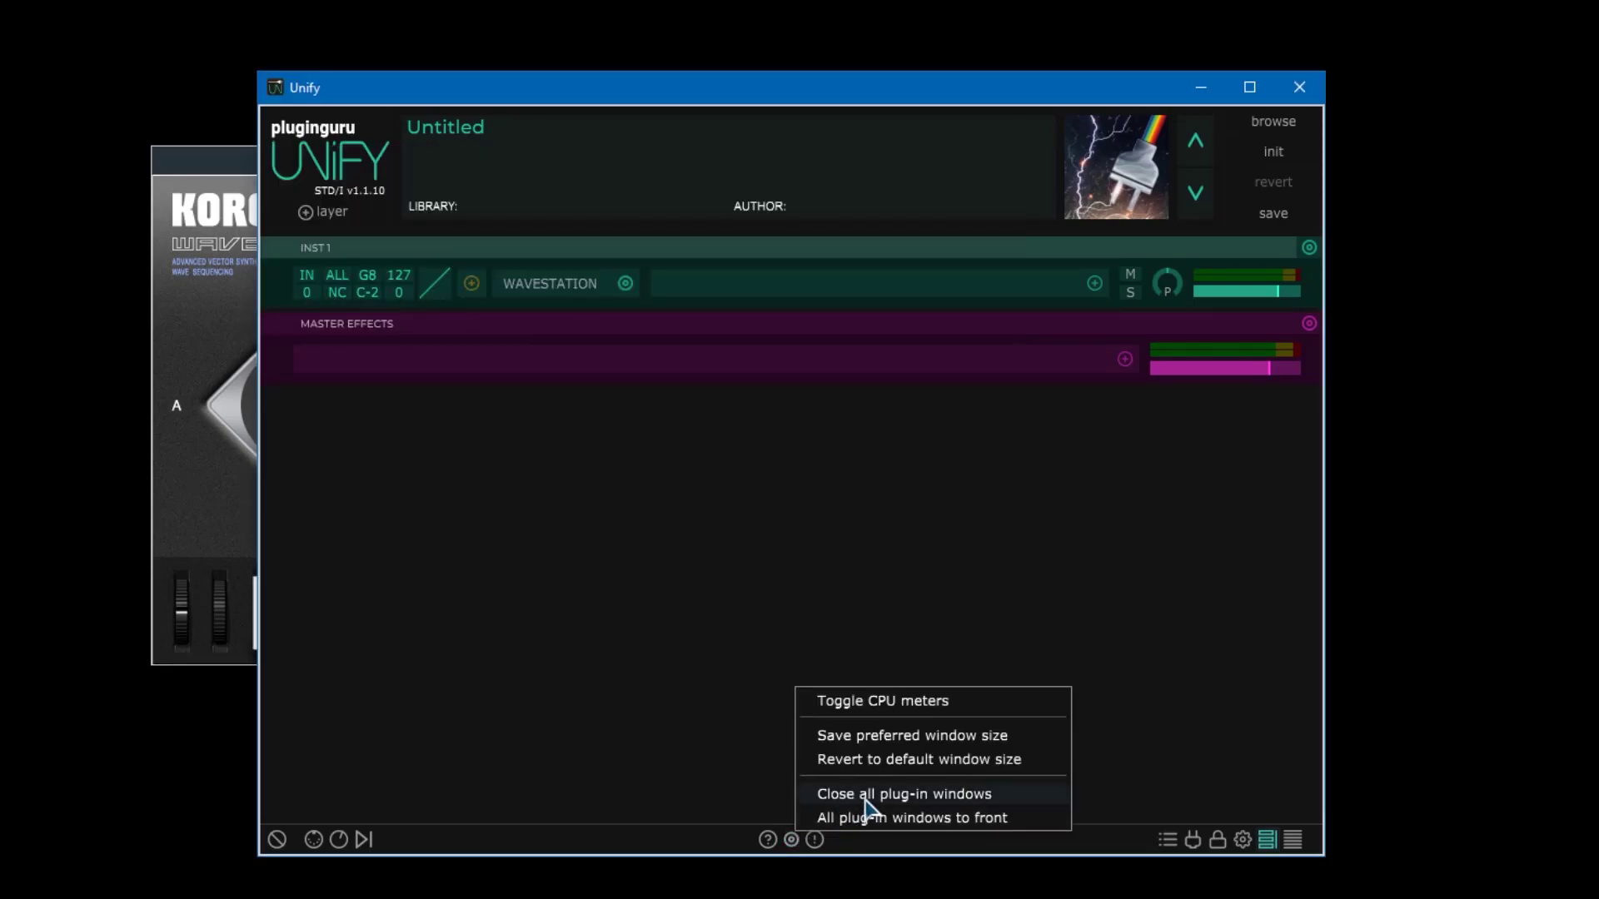
{"action": "left_click", "coordinate": [866, 795]}
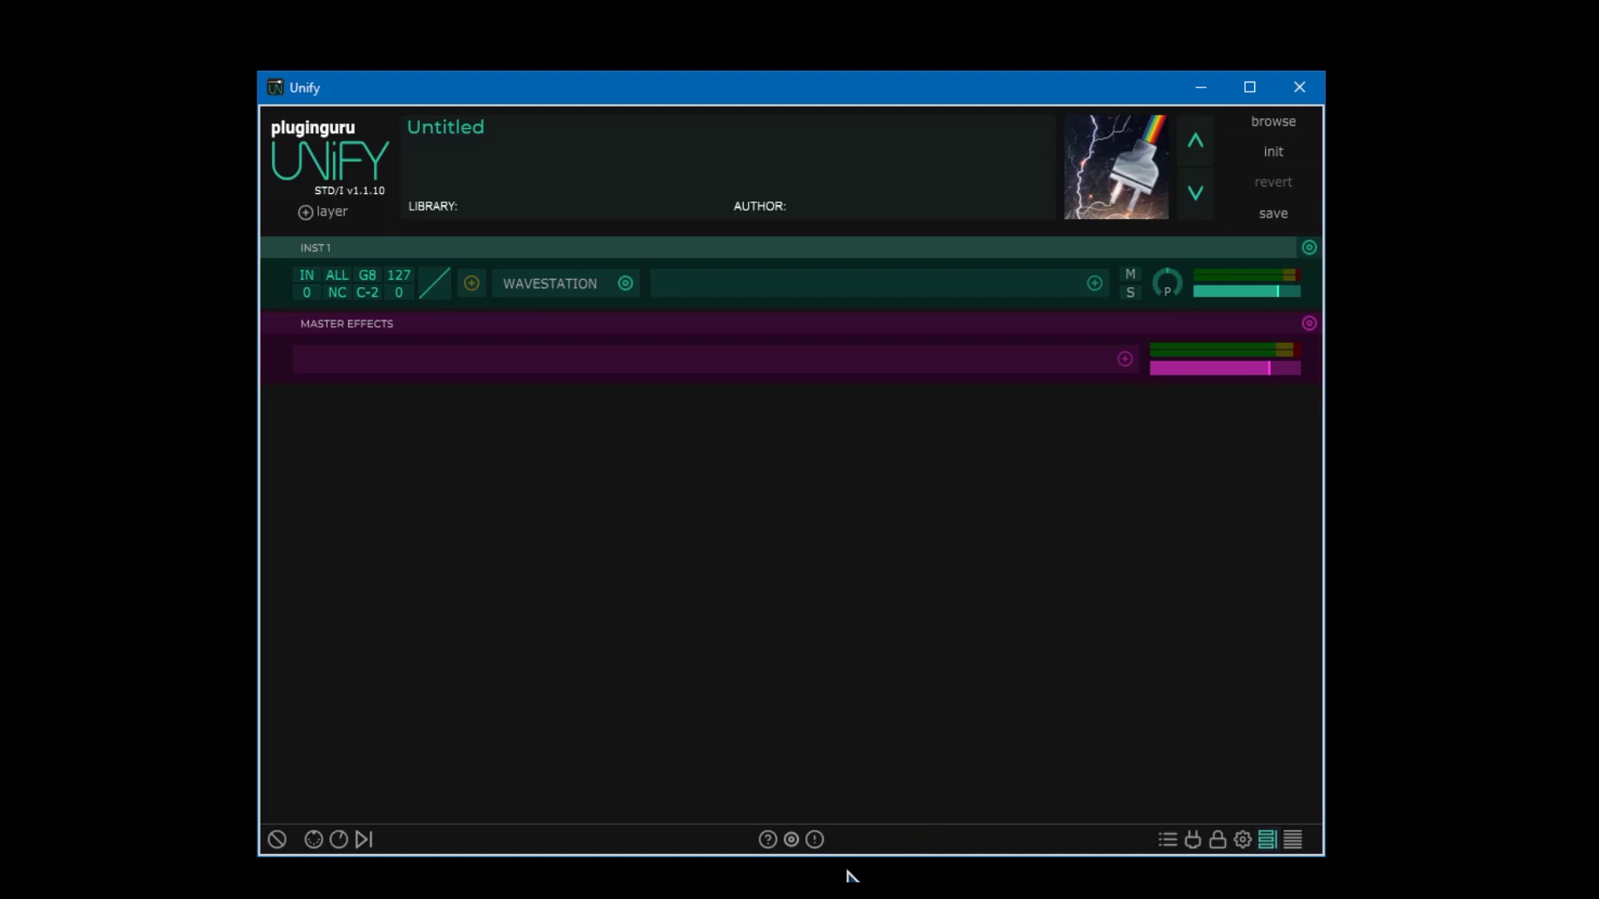
Briefly show the on-screen keyboard, and display the macro knobs to turn up Macro1 through Macro5
{"action": "left_click", "coordinate": [314, 841]}
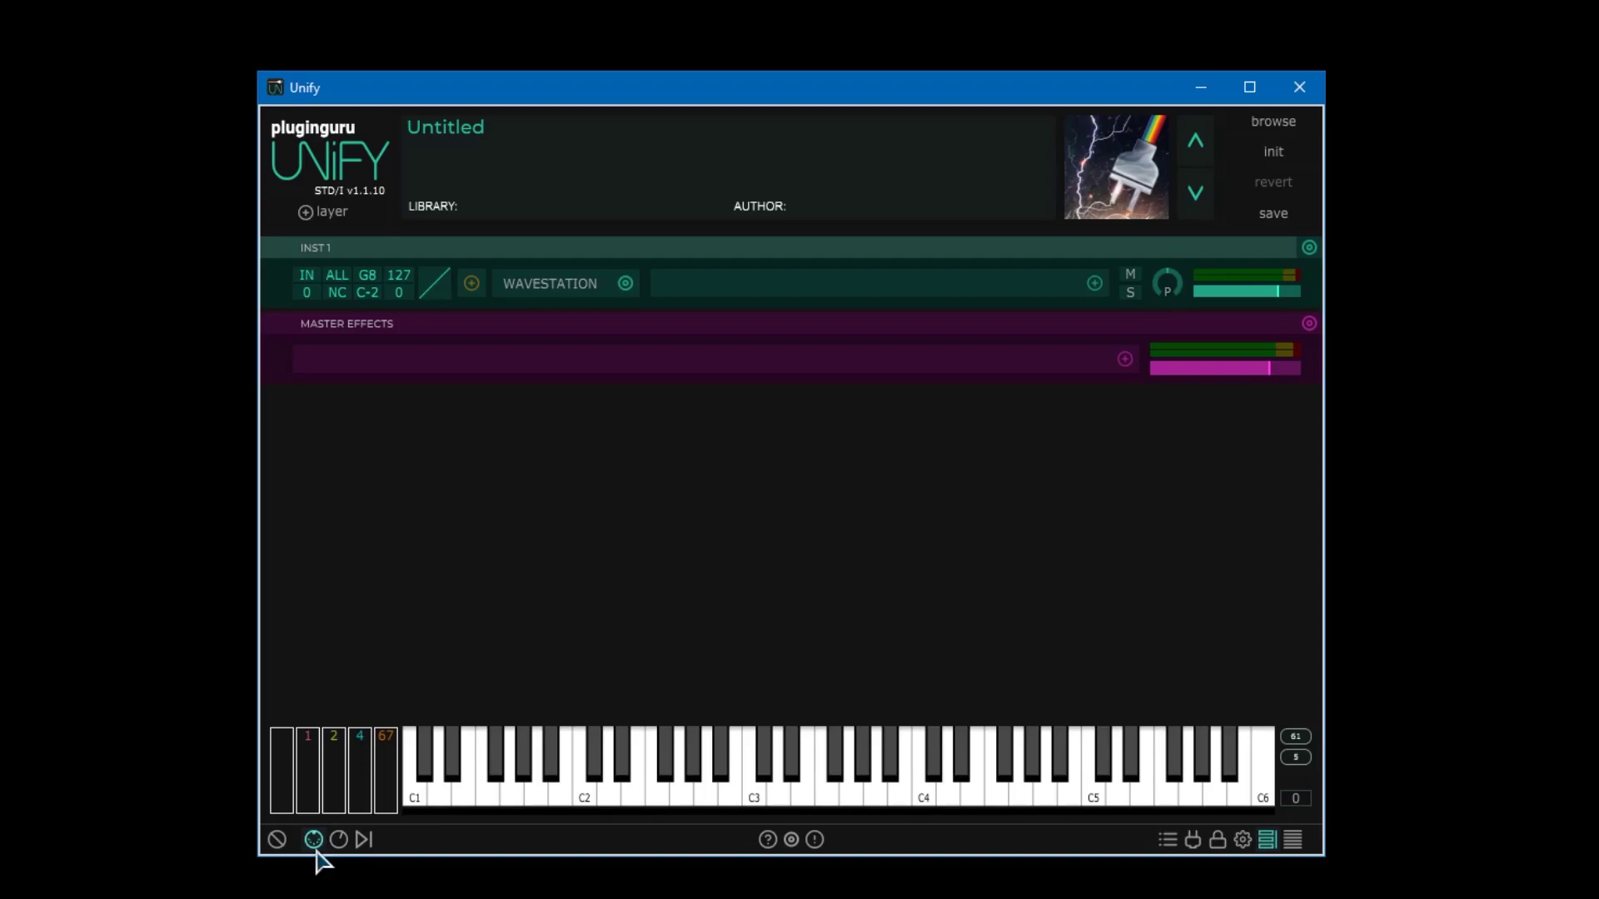
{"action": "left_click", "coordinate": [314, 840]}
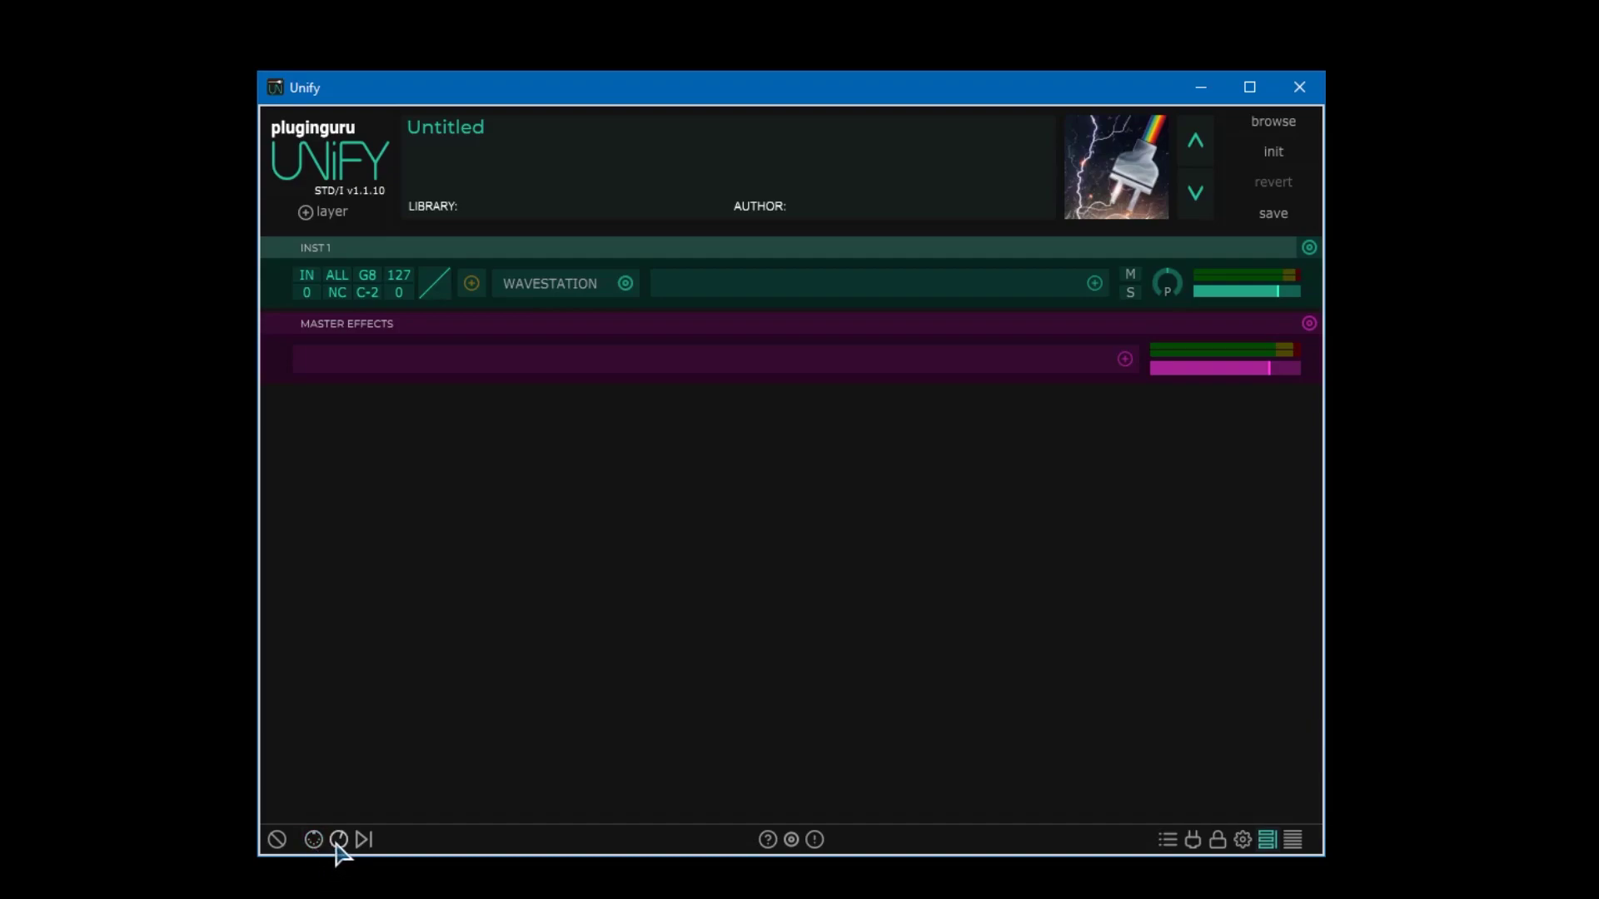
{"action": "left_click", "coordinate": [339, 841]}
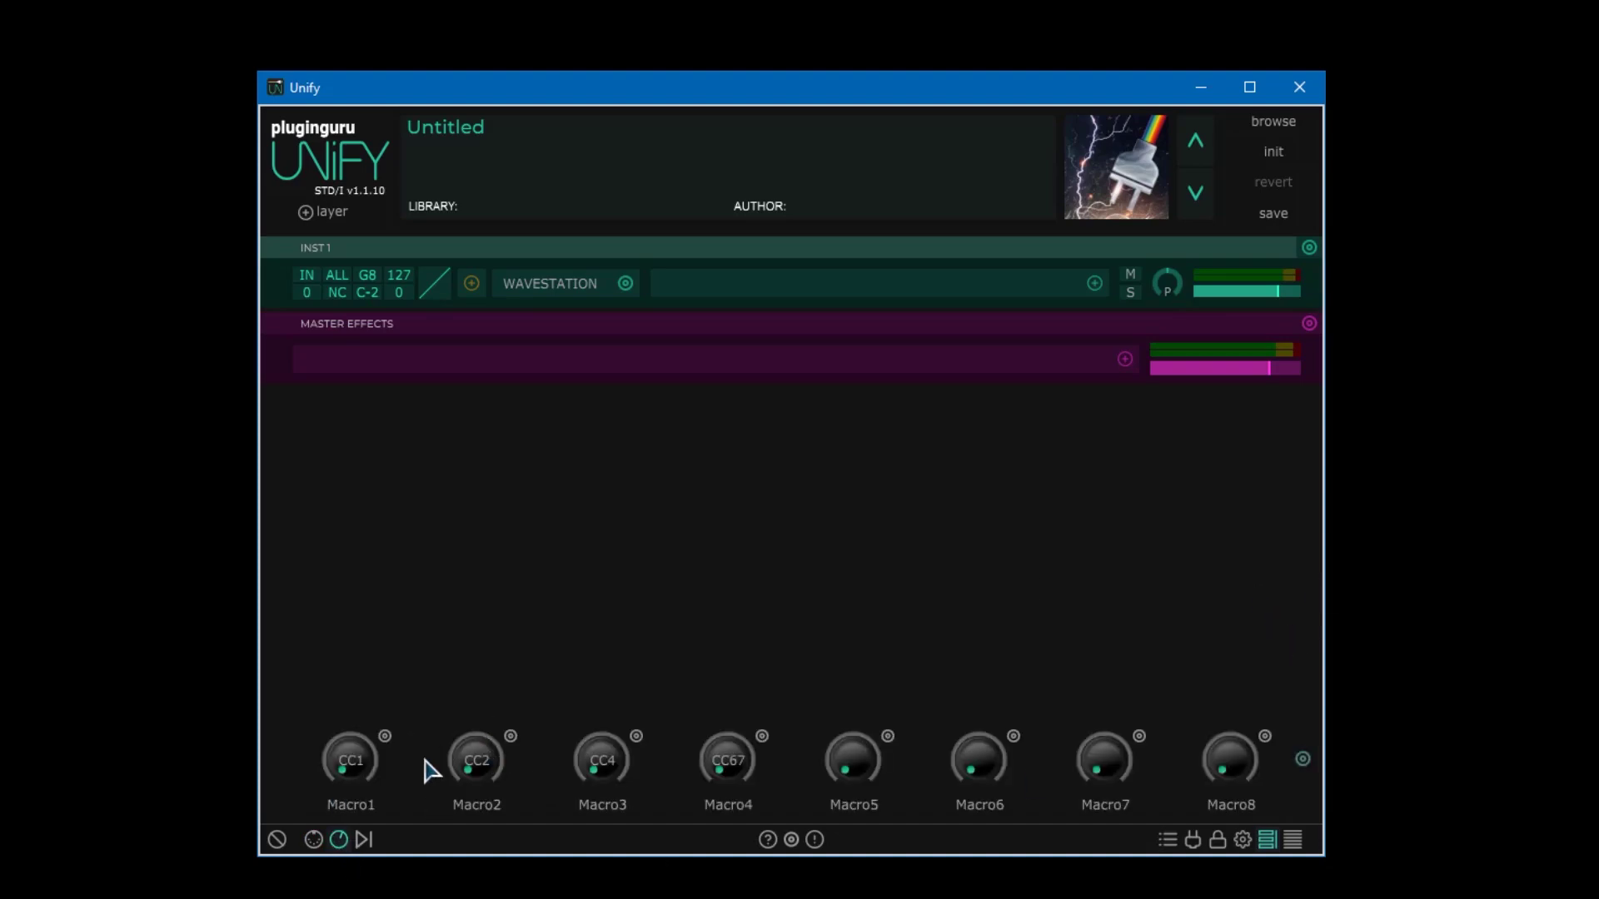
{"action": "left_click_drag", "start_coordinate": [329, 789], "coordinate": [330, 709]}
{"action": "left_click_drag", "start_coordinate": [467, 760], "coordinate": [464, 737]}
{"action": "left_click_drag", "start_coordinate": [595, 763], "coordinate": [588, 706]}
{"action": "left_click_drag", "start_coordinate": [729, 783], "coordinate": [717, 735]}
{"action": "left_click_drag", "start_coordinate": [864, 806], "coordinate": [862, 774]}
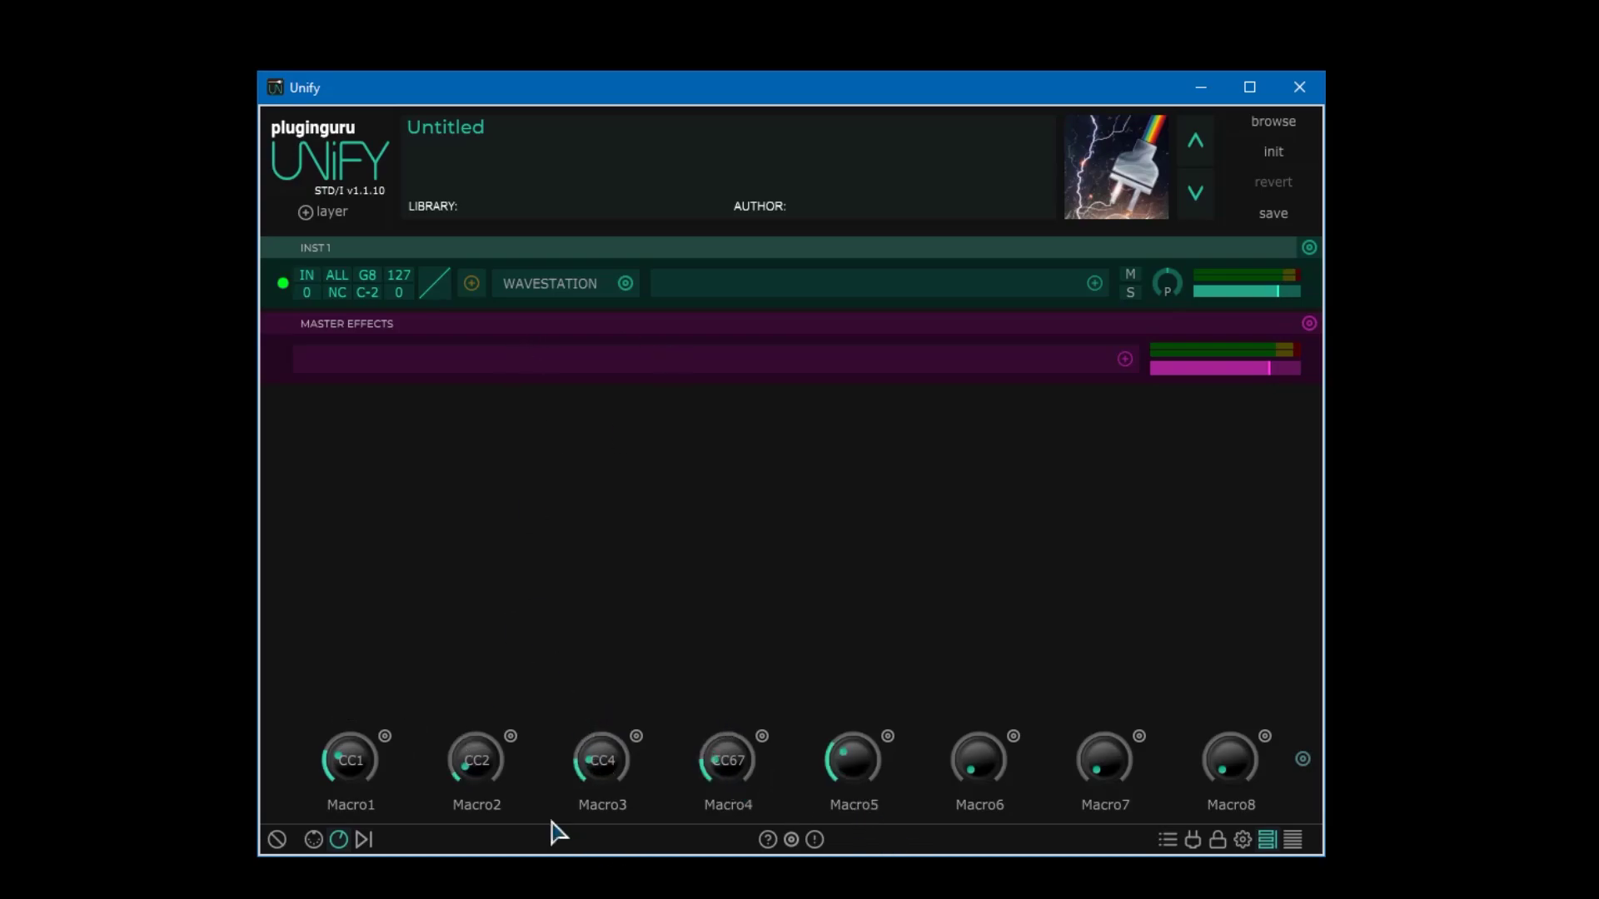
Display the transport controls and check the available Trigger modes
{"action": "left_click", "coordinate": [358, 841]}
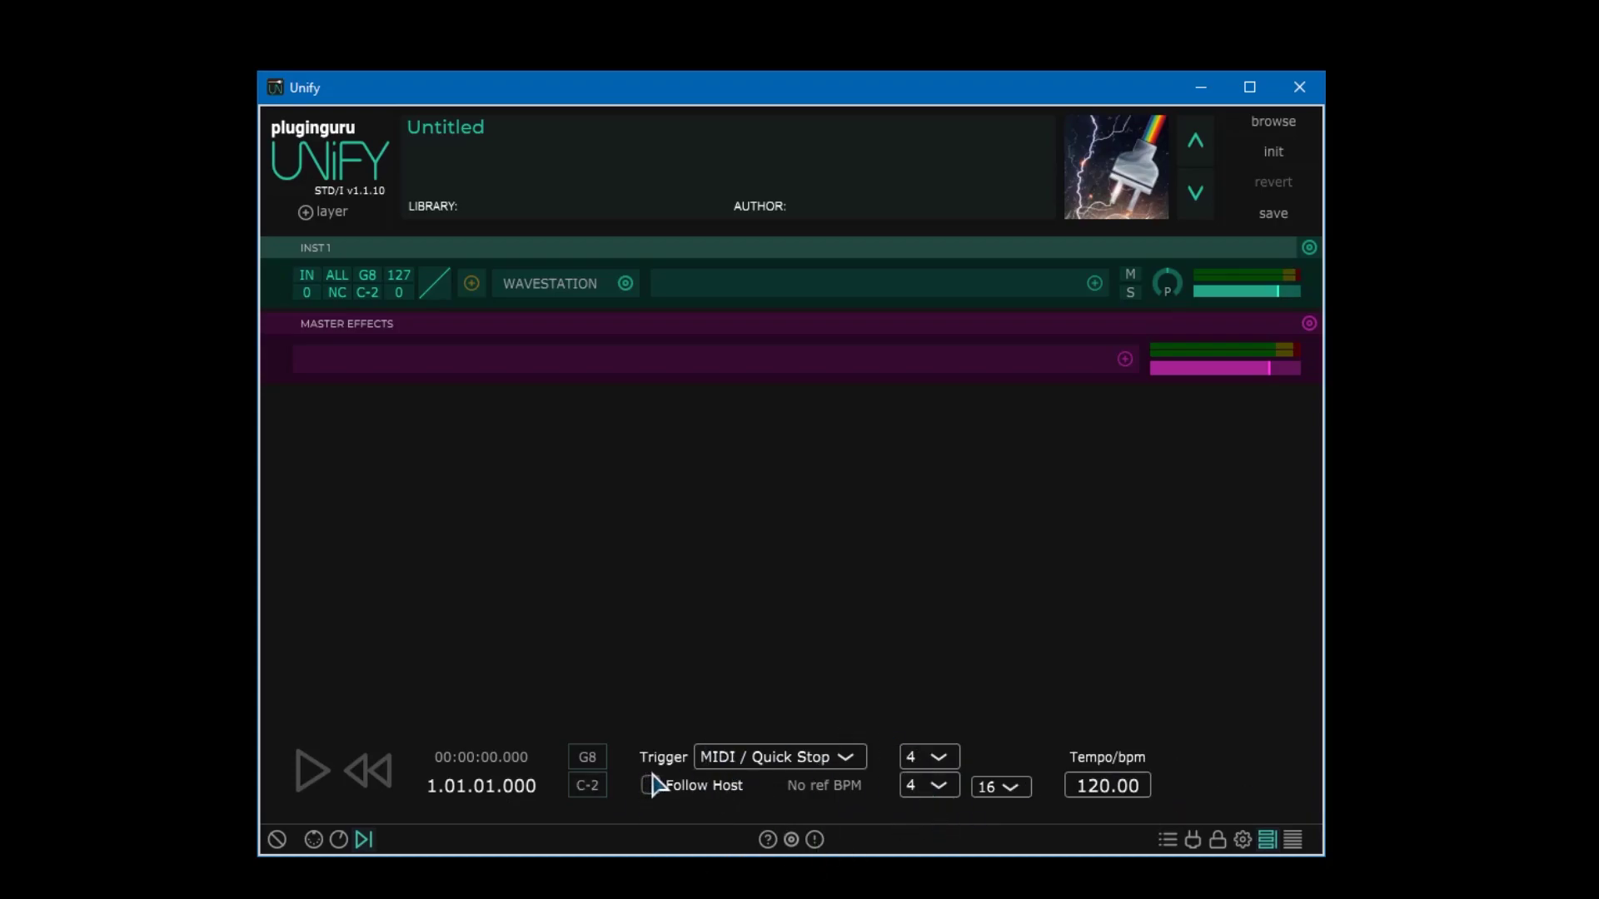
{"action": "left_click", "coordinate": [851, 760]}
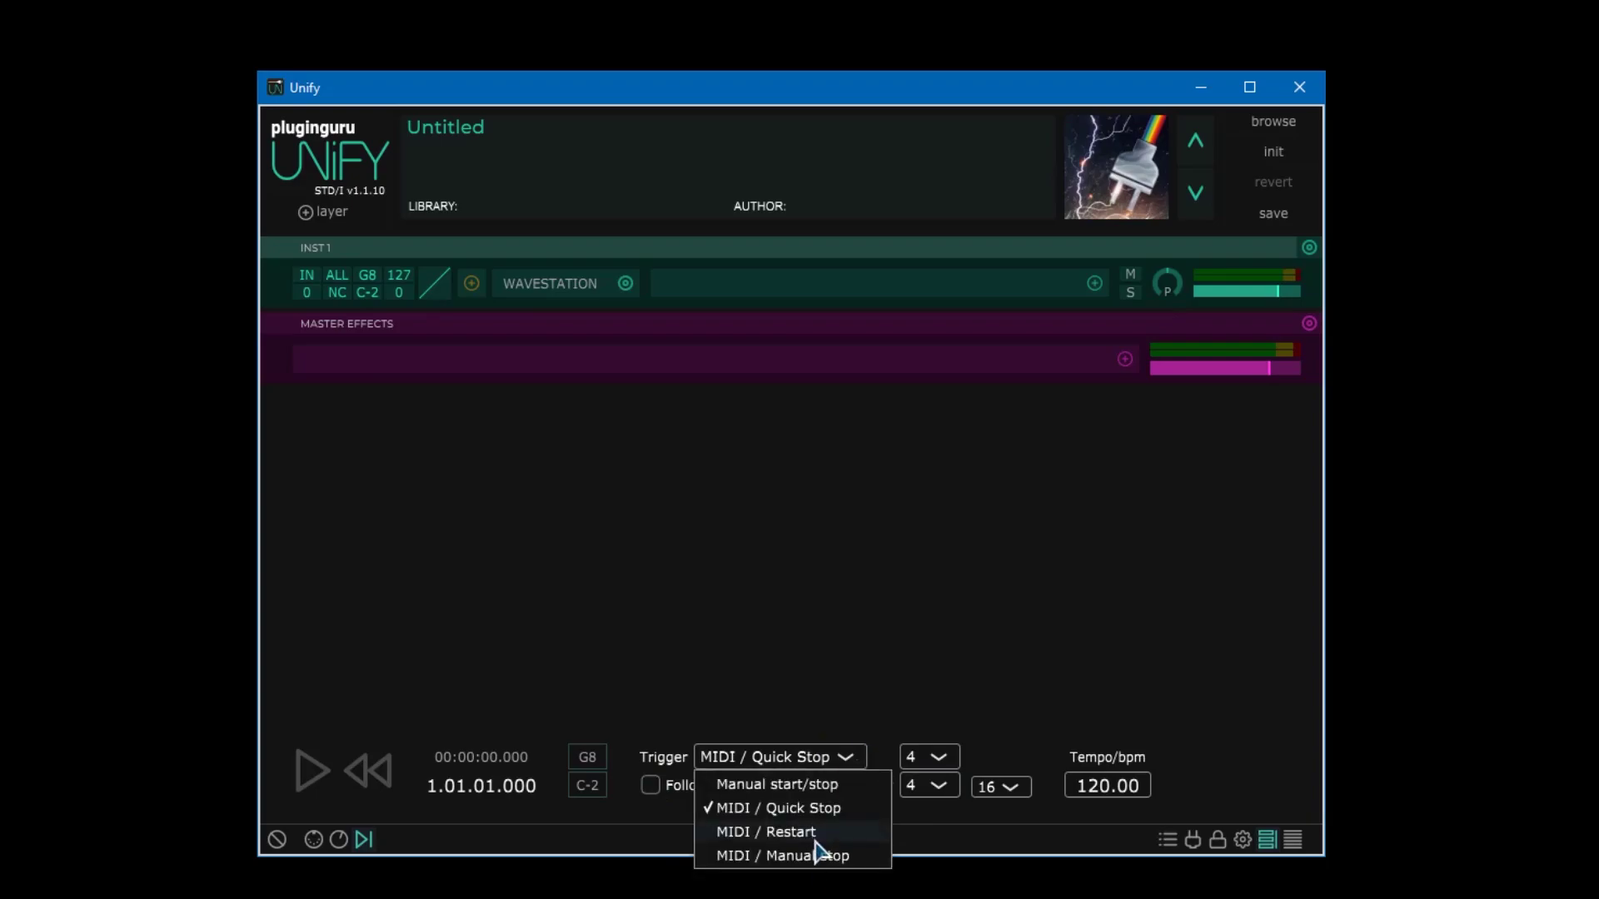
{"action": "left_click", "coordinate": [854, 623]}
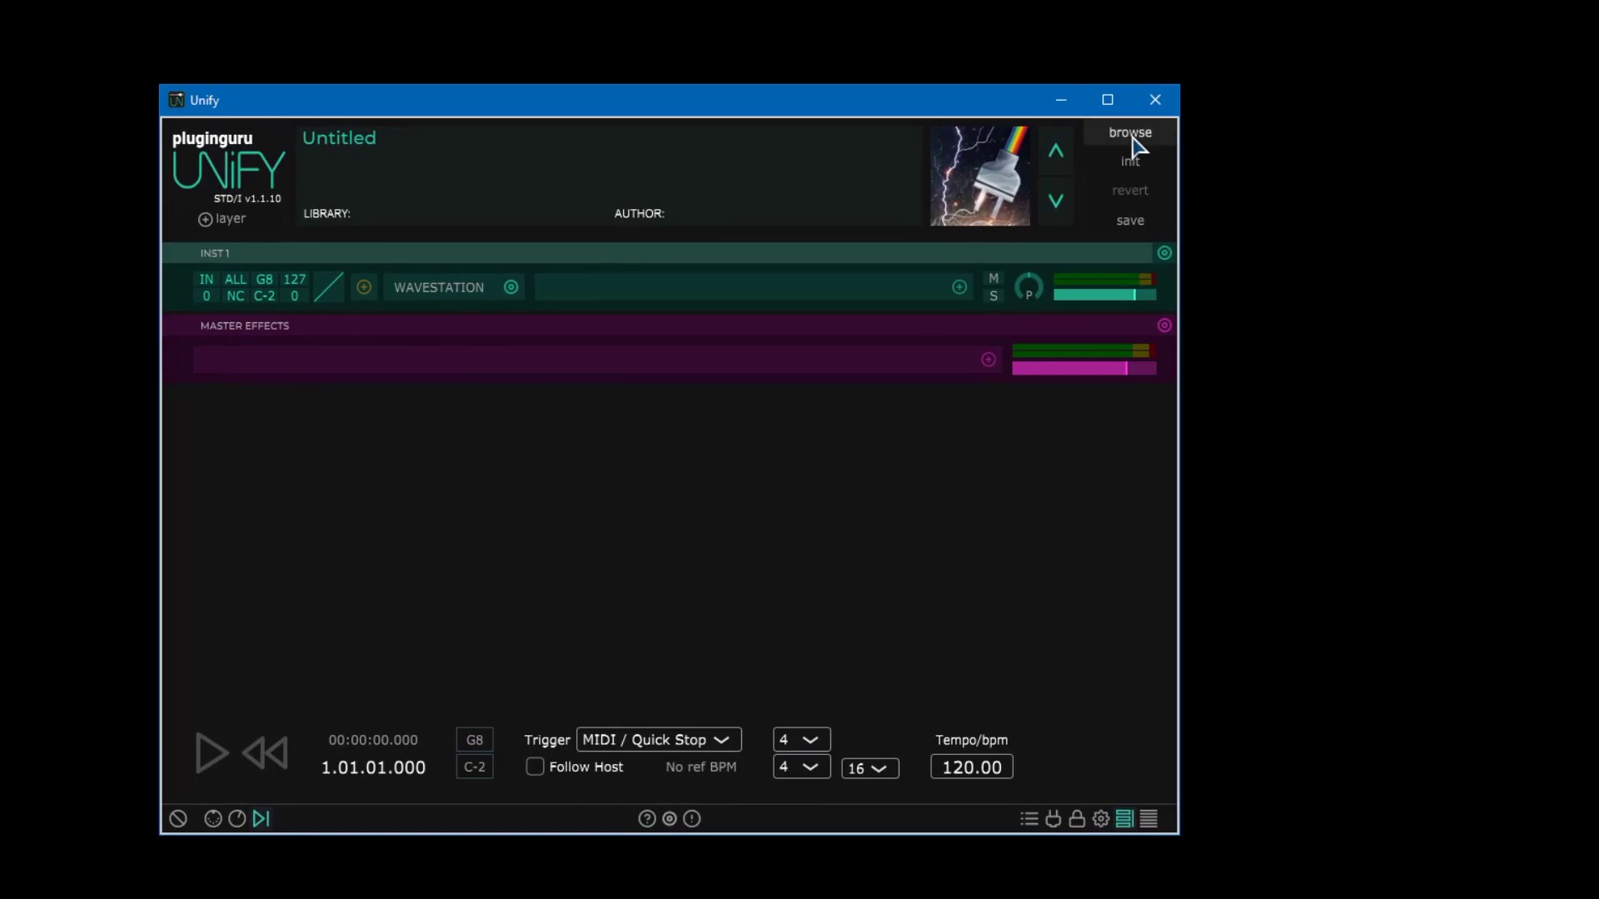
Open the patch browser with its library filters, and close it again
{"action": "left_click", "coordinate": [1132, 135]}
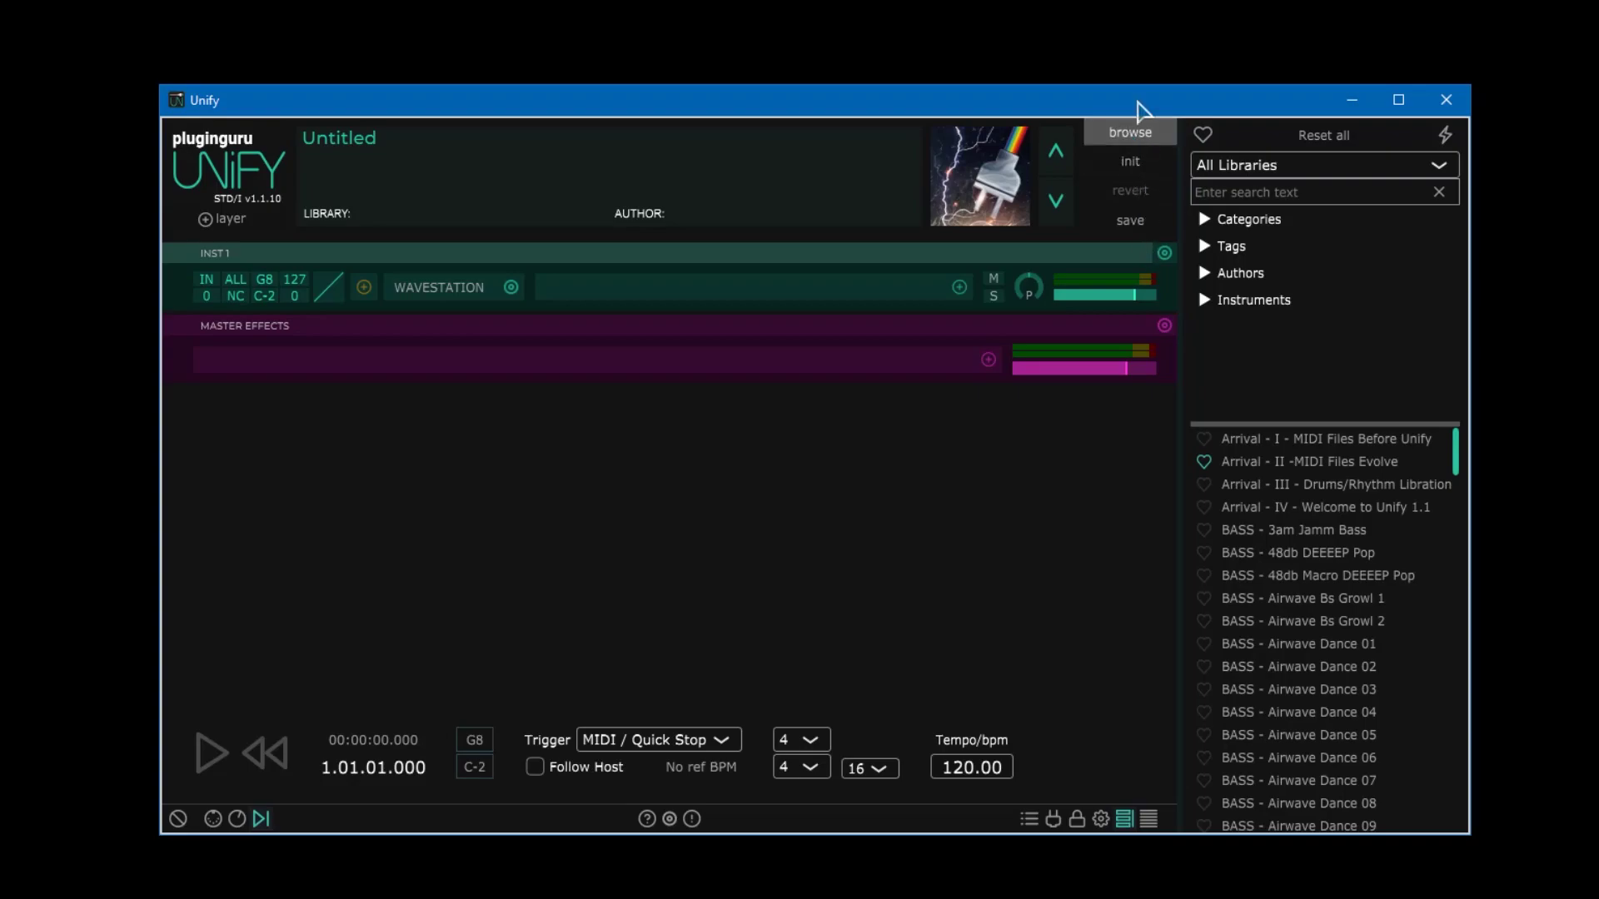
{"action": "left_click", "coordinate": [1142, 136]}
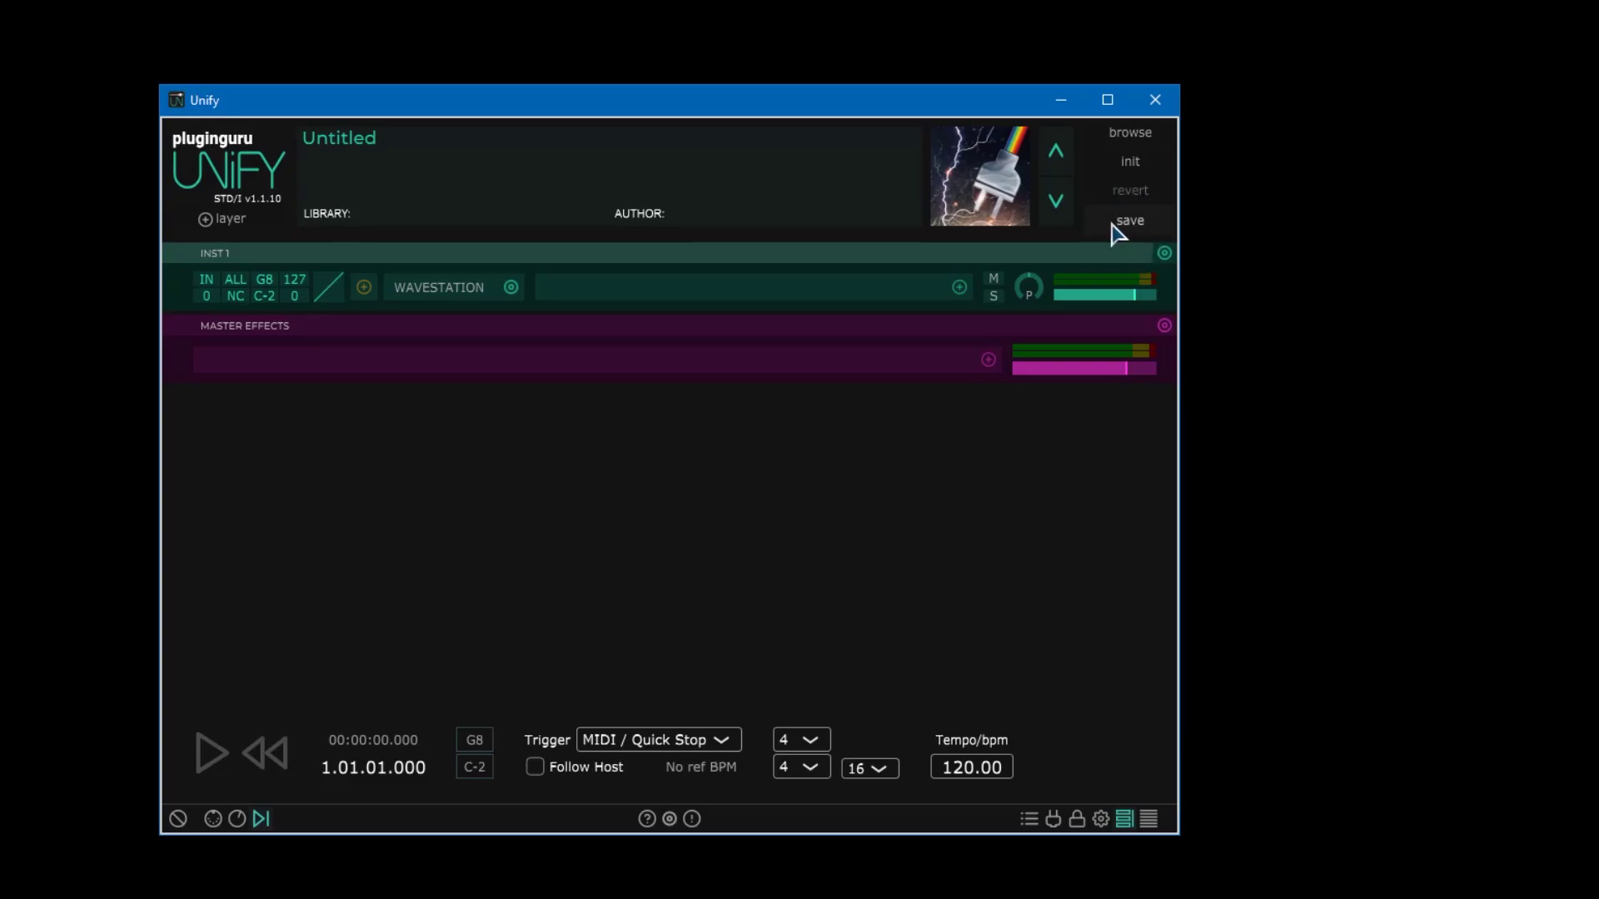
Step backwards through the patches to Arrival - I - MIDI Files Before Unify, and reset to an initialized patch
{"action": "left_click", "coordinate": [1057, 152]}
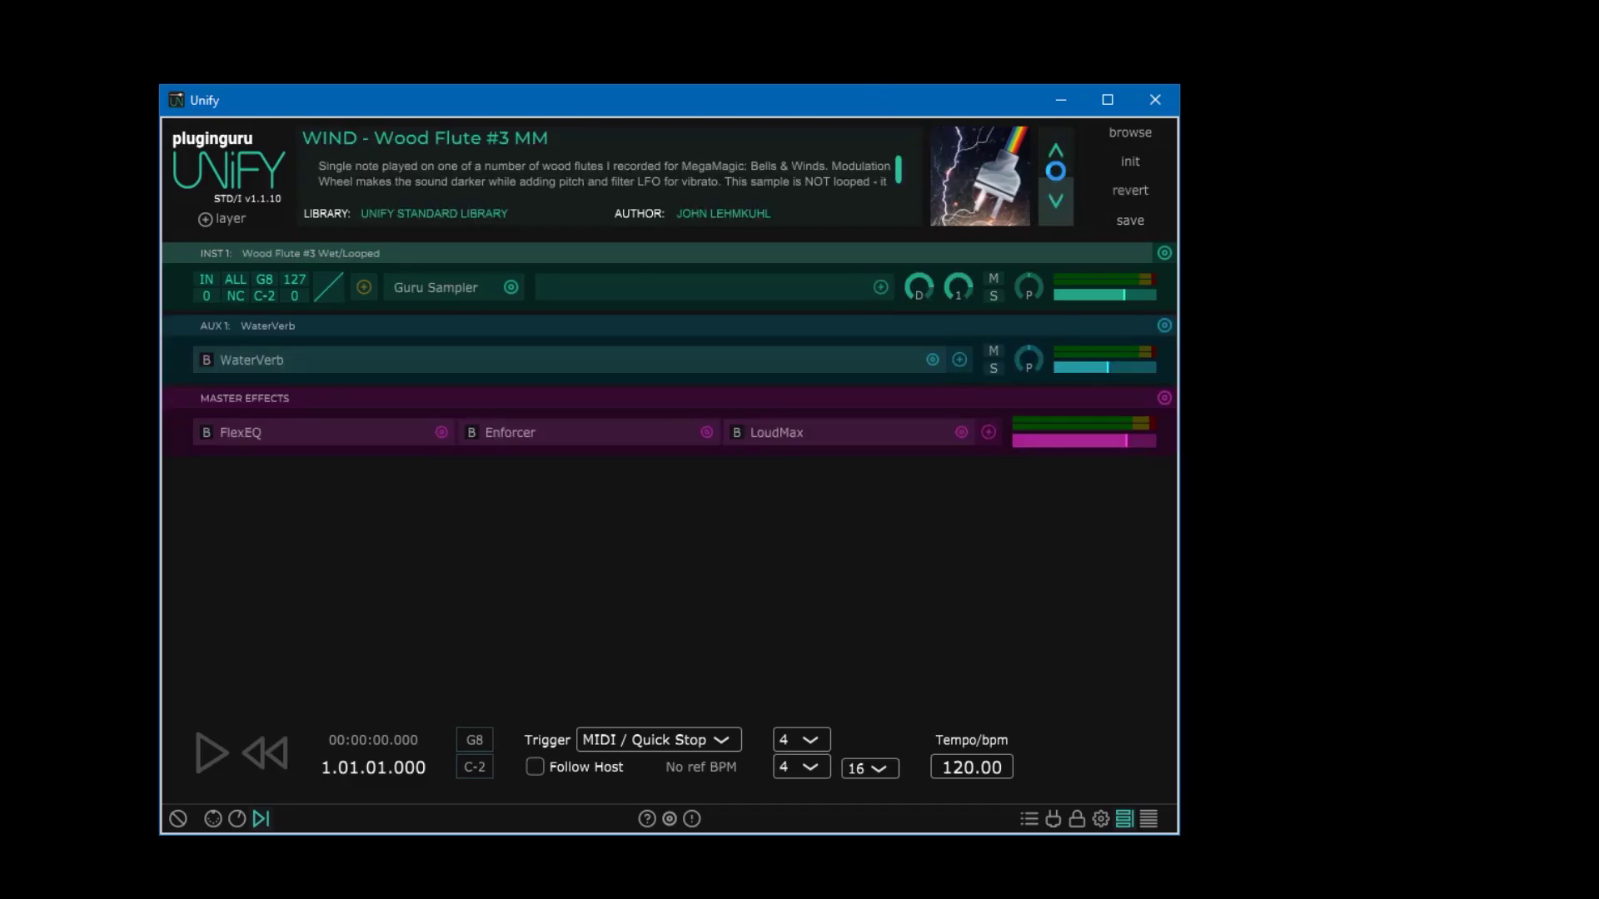
{"action": "left_click", "coordinate": [1055, 154]}
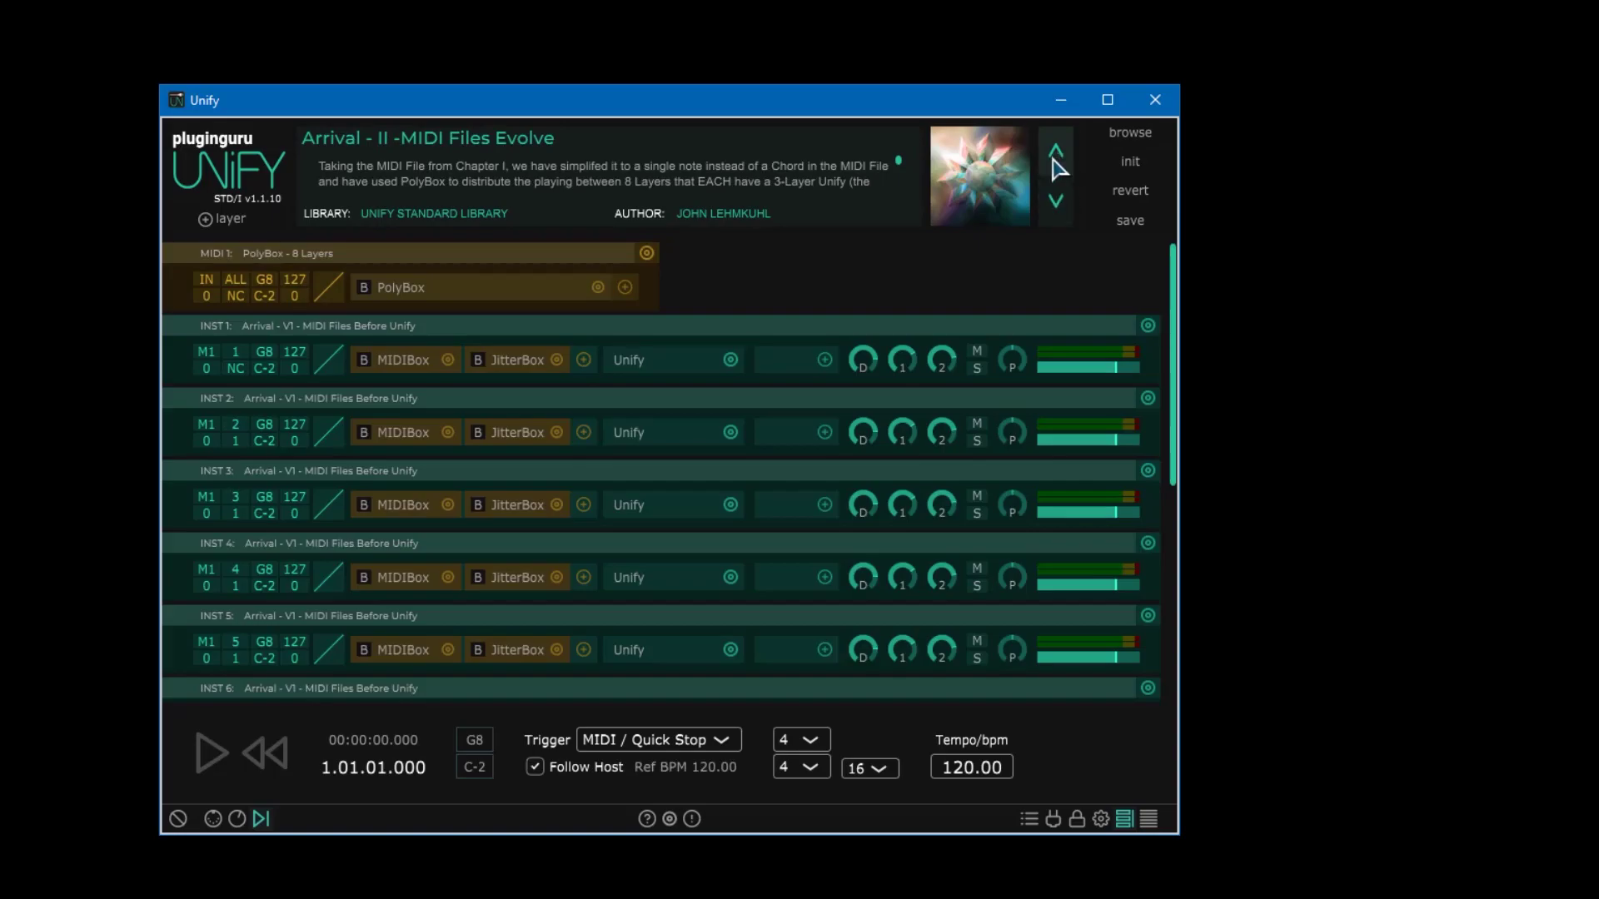
{"action": "left_click", "coordinate": [1056, 157]}
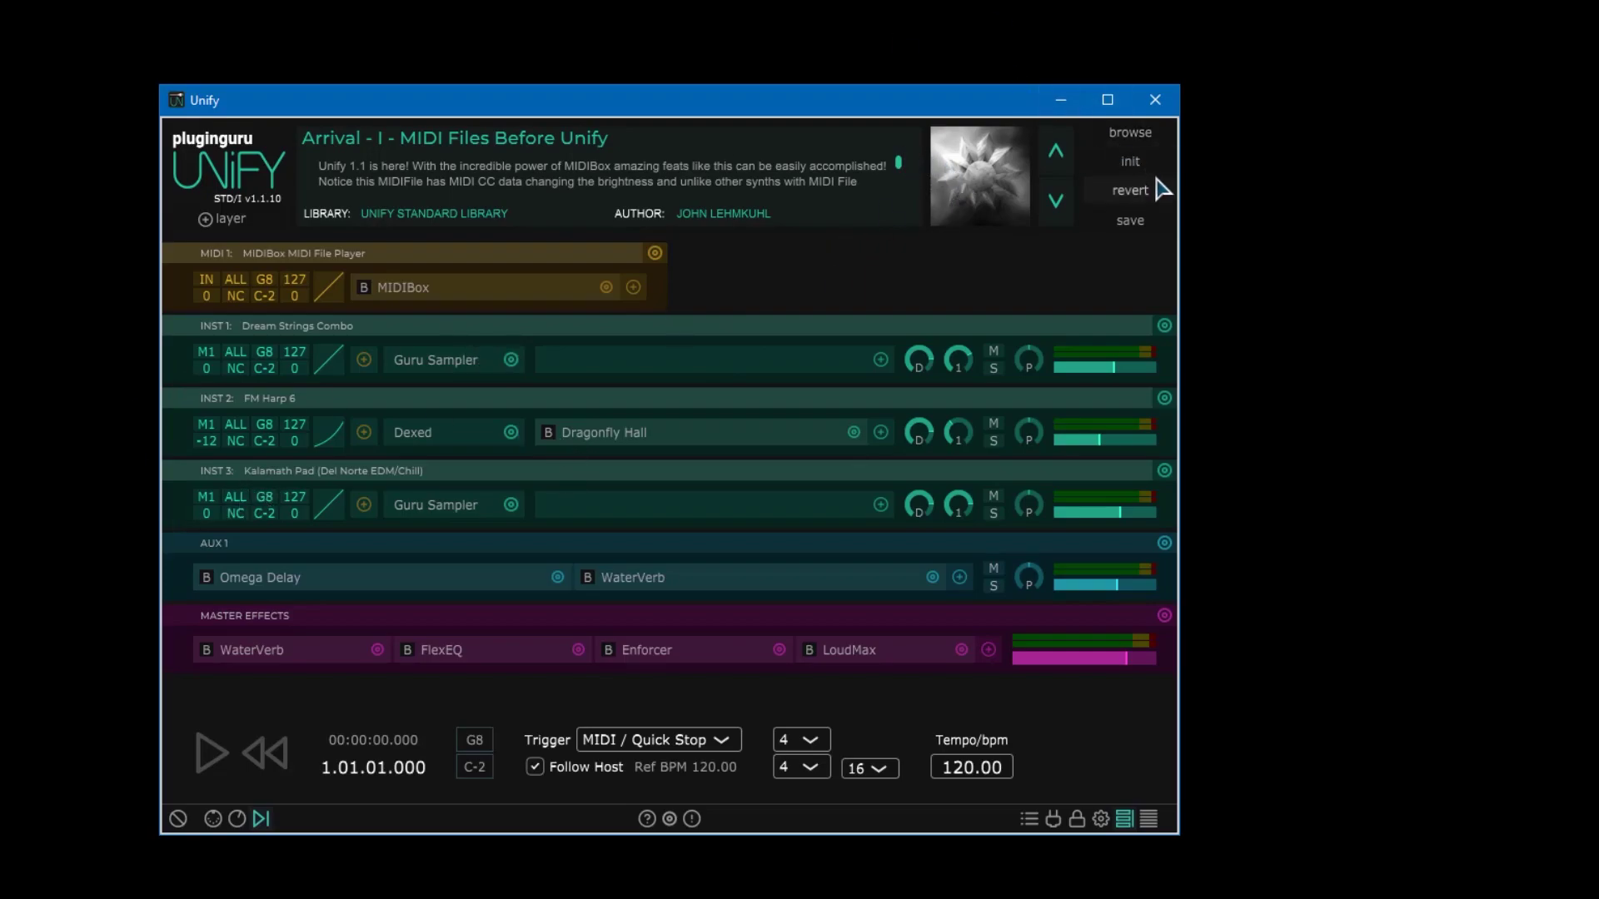
{"action": "left_click", "coordinate": [1129, 161]}
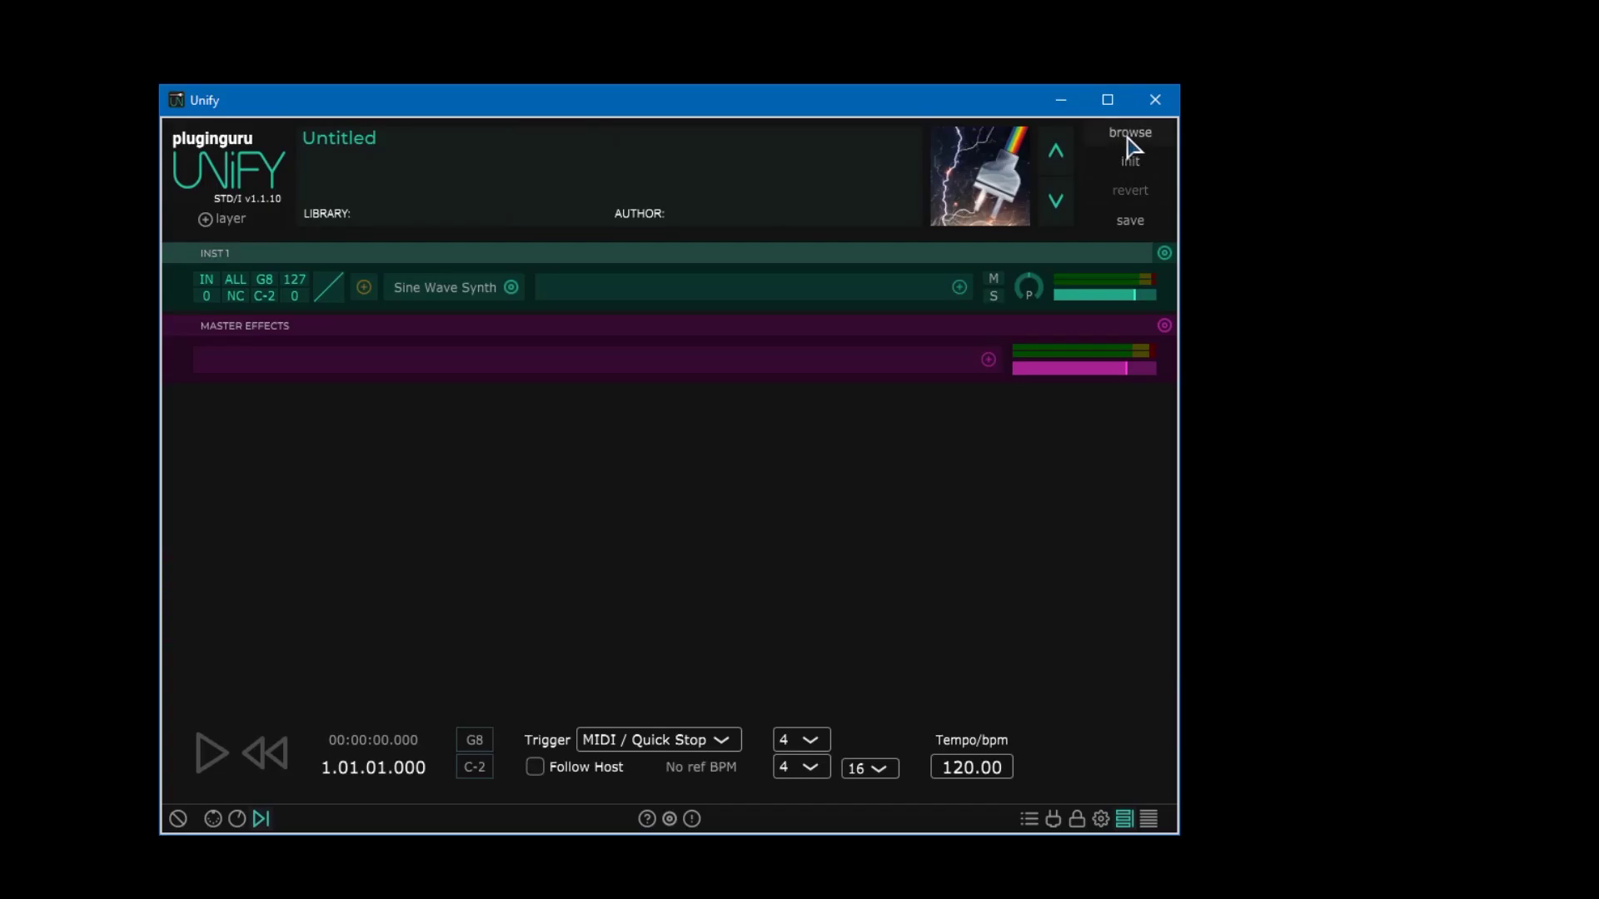
Look through the preset instrument layers and add an OBXd Analog instrument layer to the patch
{"action": "left_click", "coordinate": [209, 225]}
{"action": "mouse_move", "coordinate": [283, 239]}
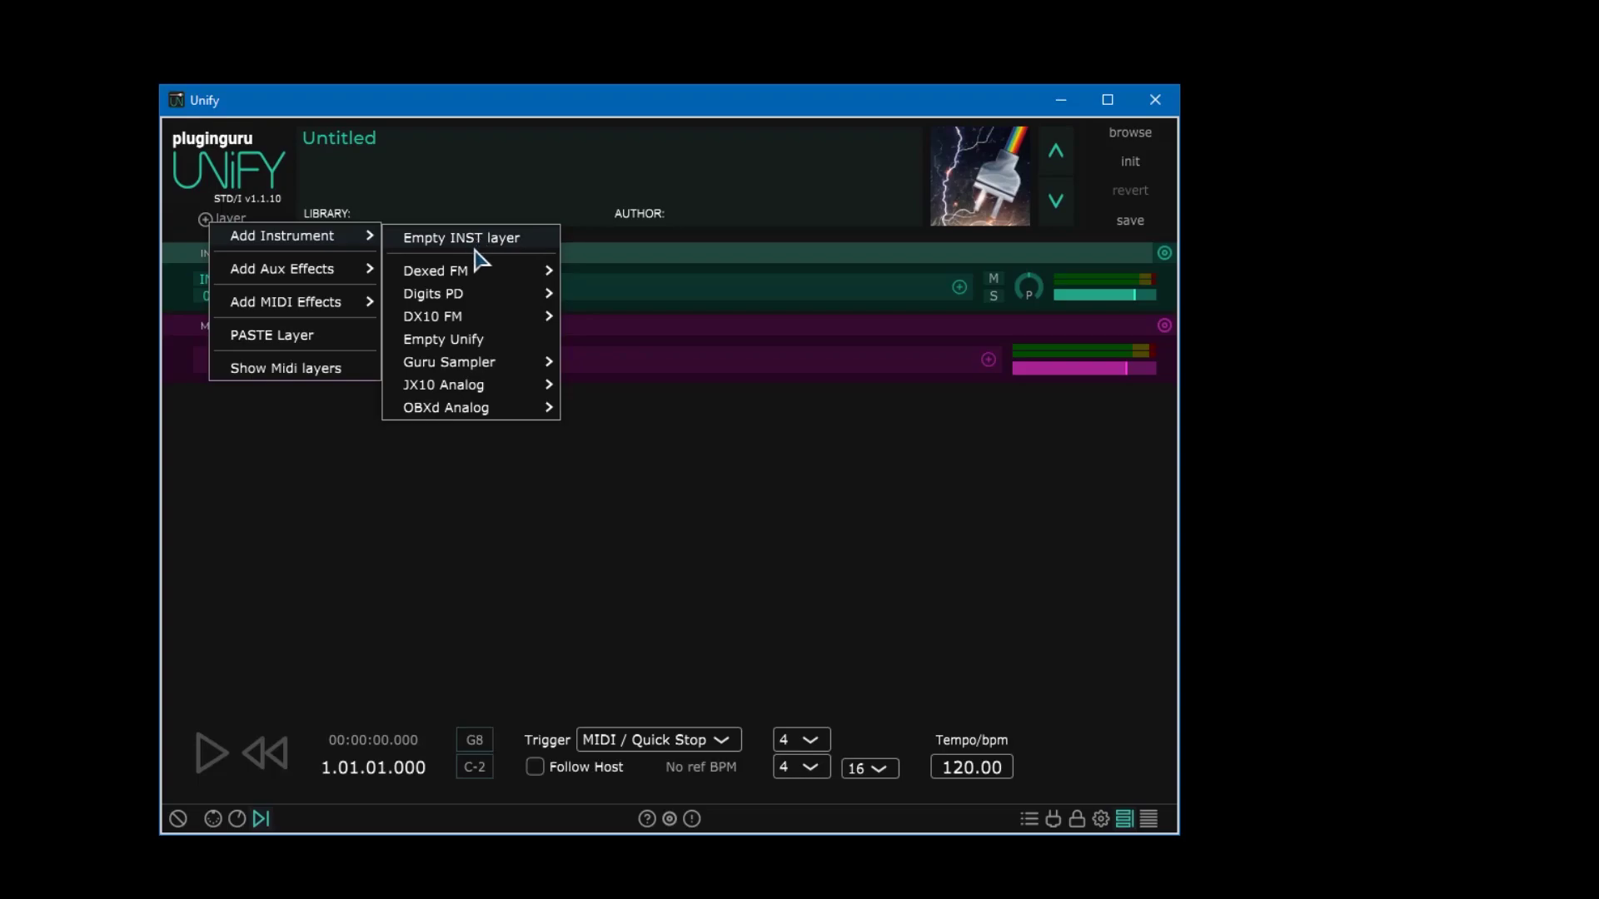
{"action": "mouse_move", "coordinate": [500, 274]}
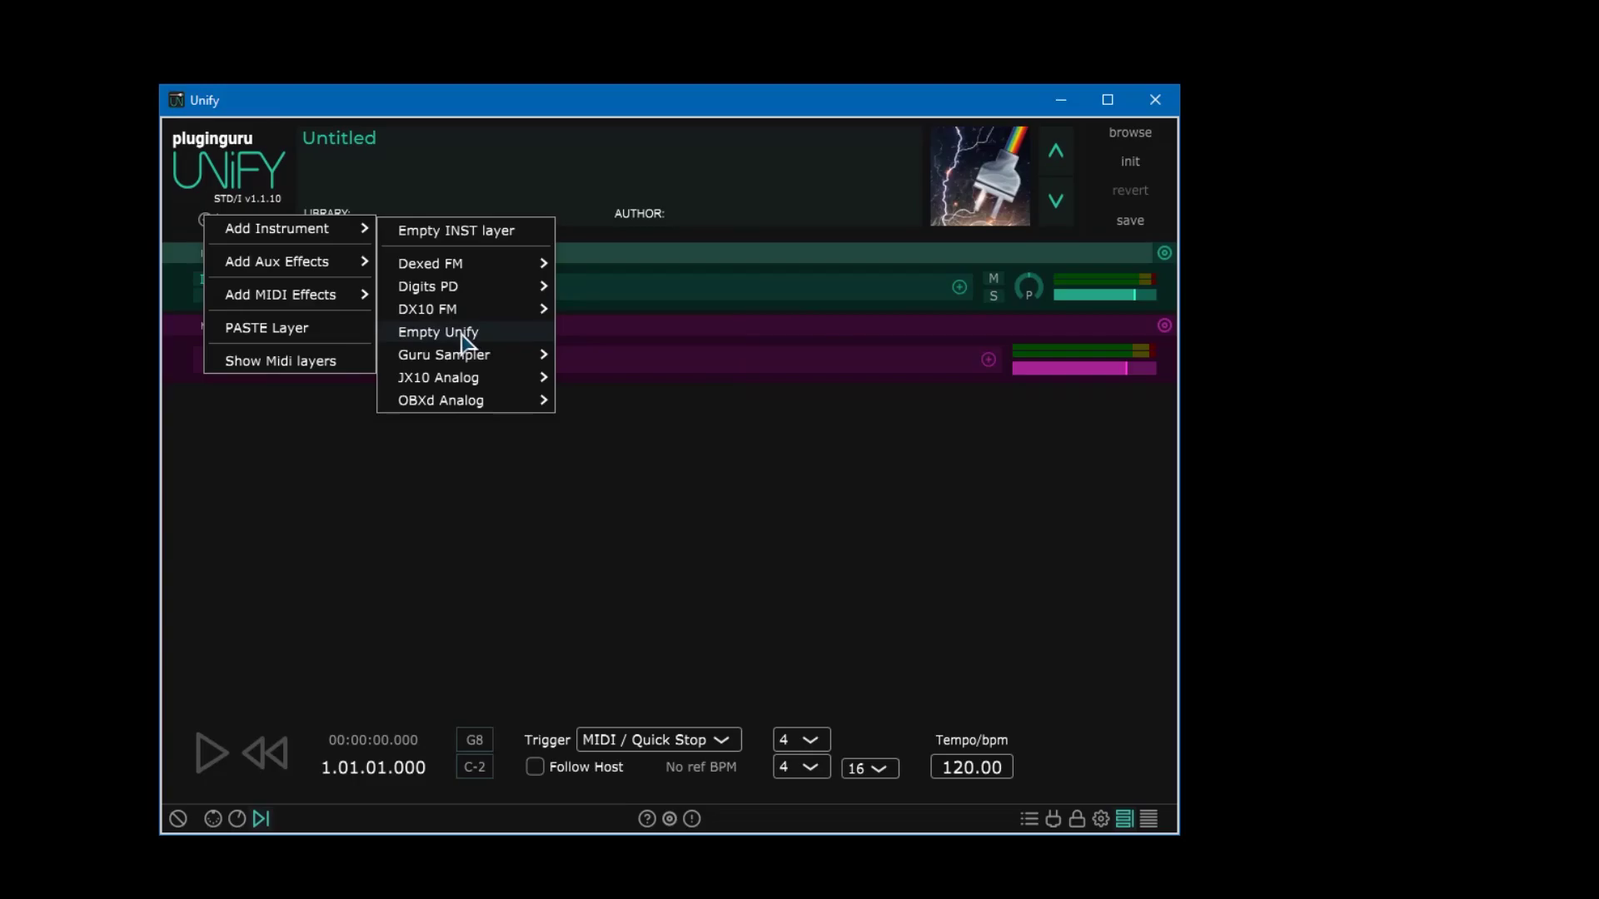
{"action": "mouse_move", "coordinate": [518, 358]}
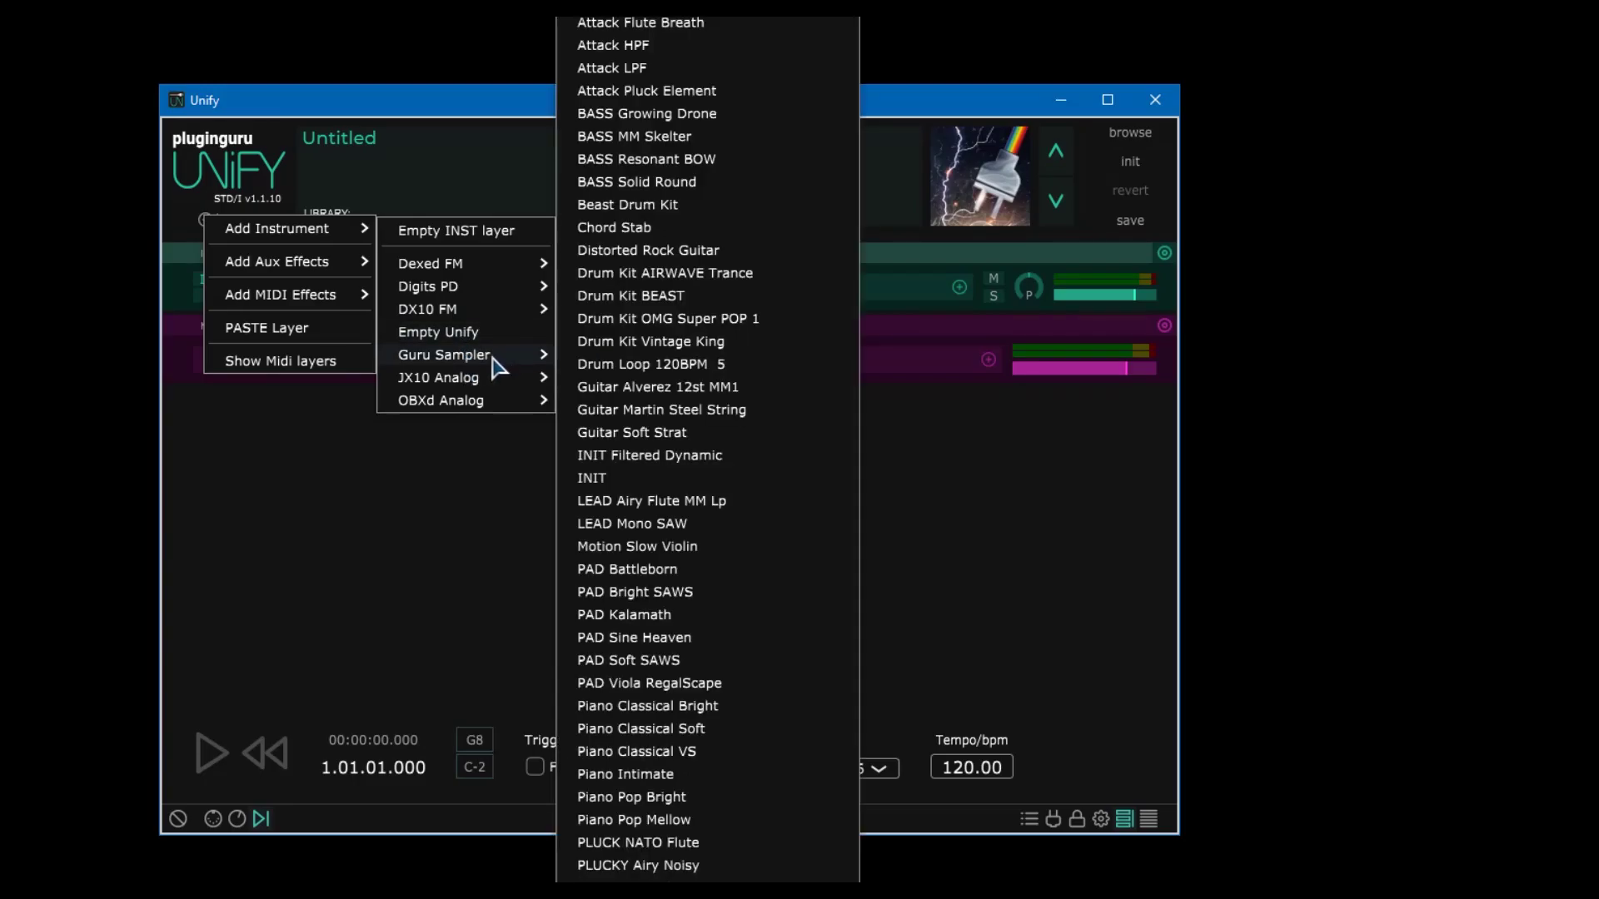
{"action": "mouse_move", "coordinate": [482, 384]}
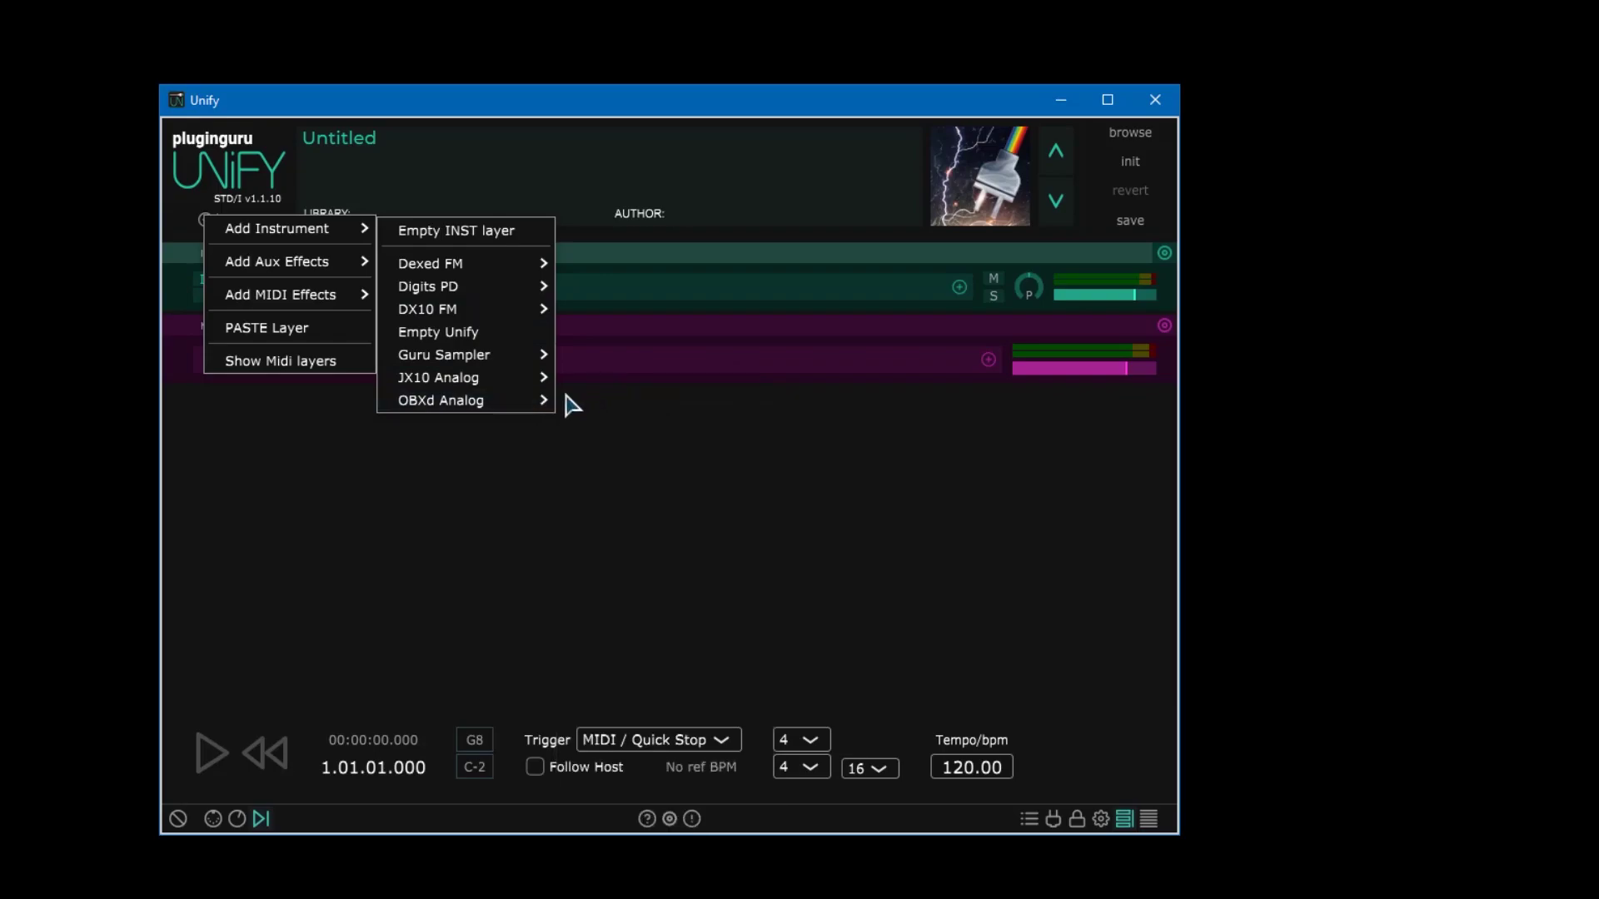
{"action": "left_click", "coordinate": [689, 589]}
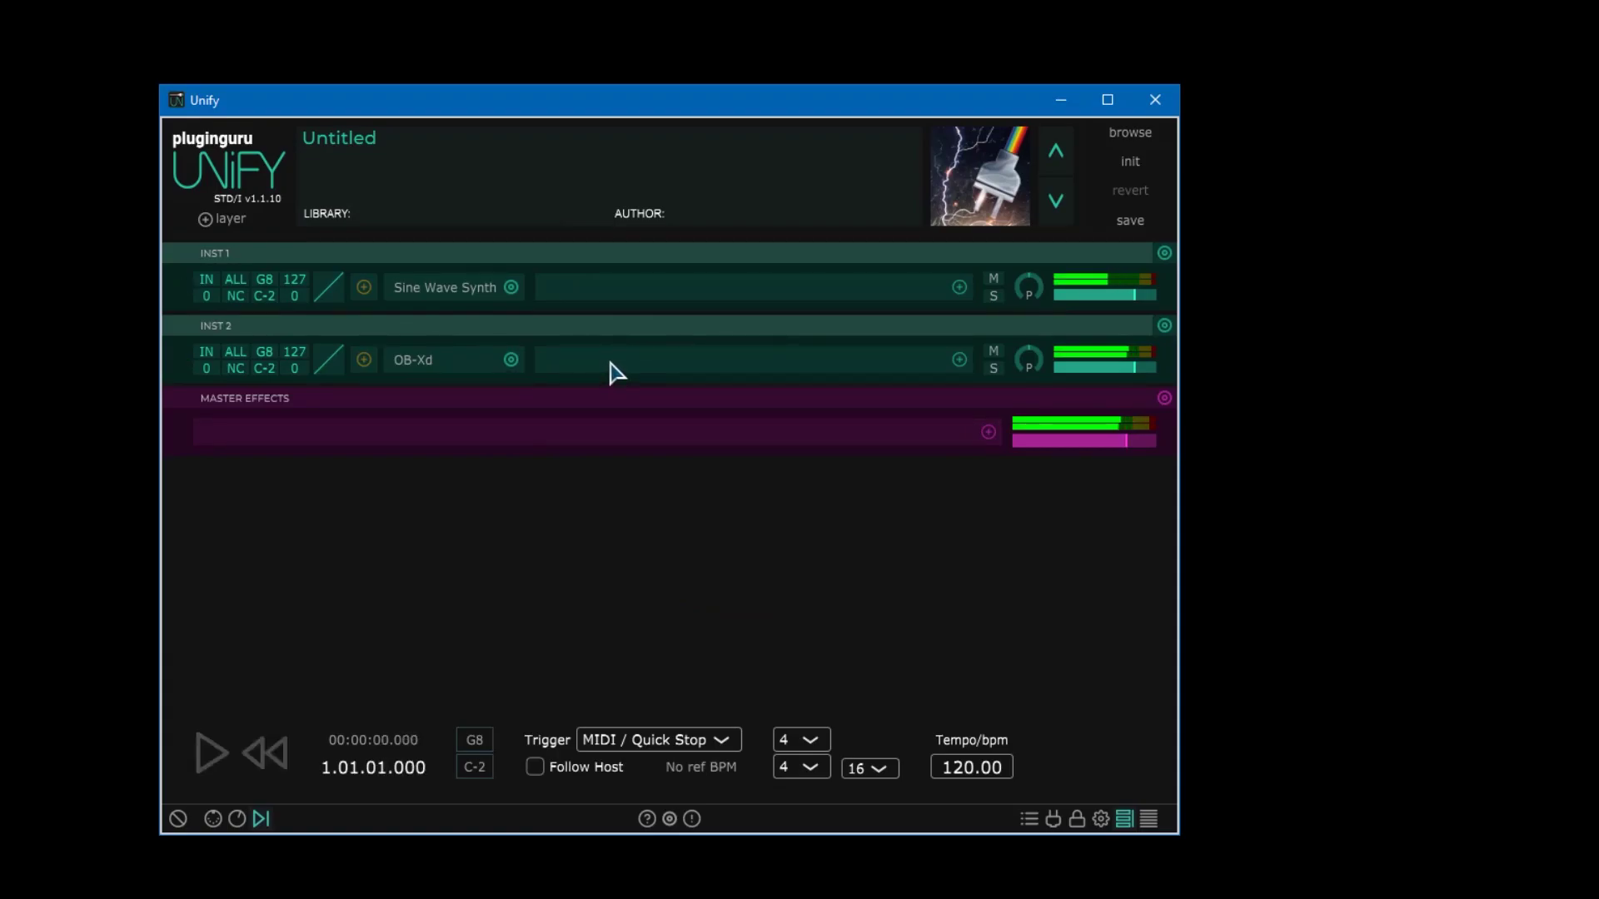
Look through the preset aux effect layers, including the chorus, distortion and patch-based categories, without adding one
{"action": "left_click", "coordinate": [207, 220]}
{"action": "mouse_move", "coordinate": [297, 264]}
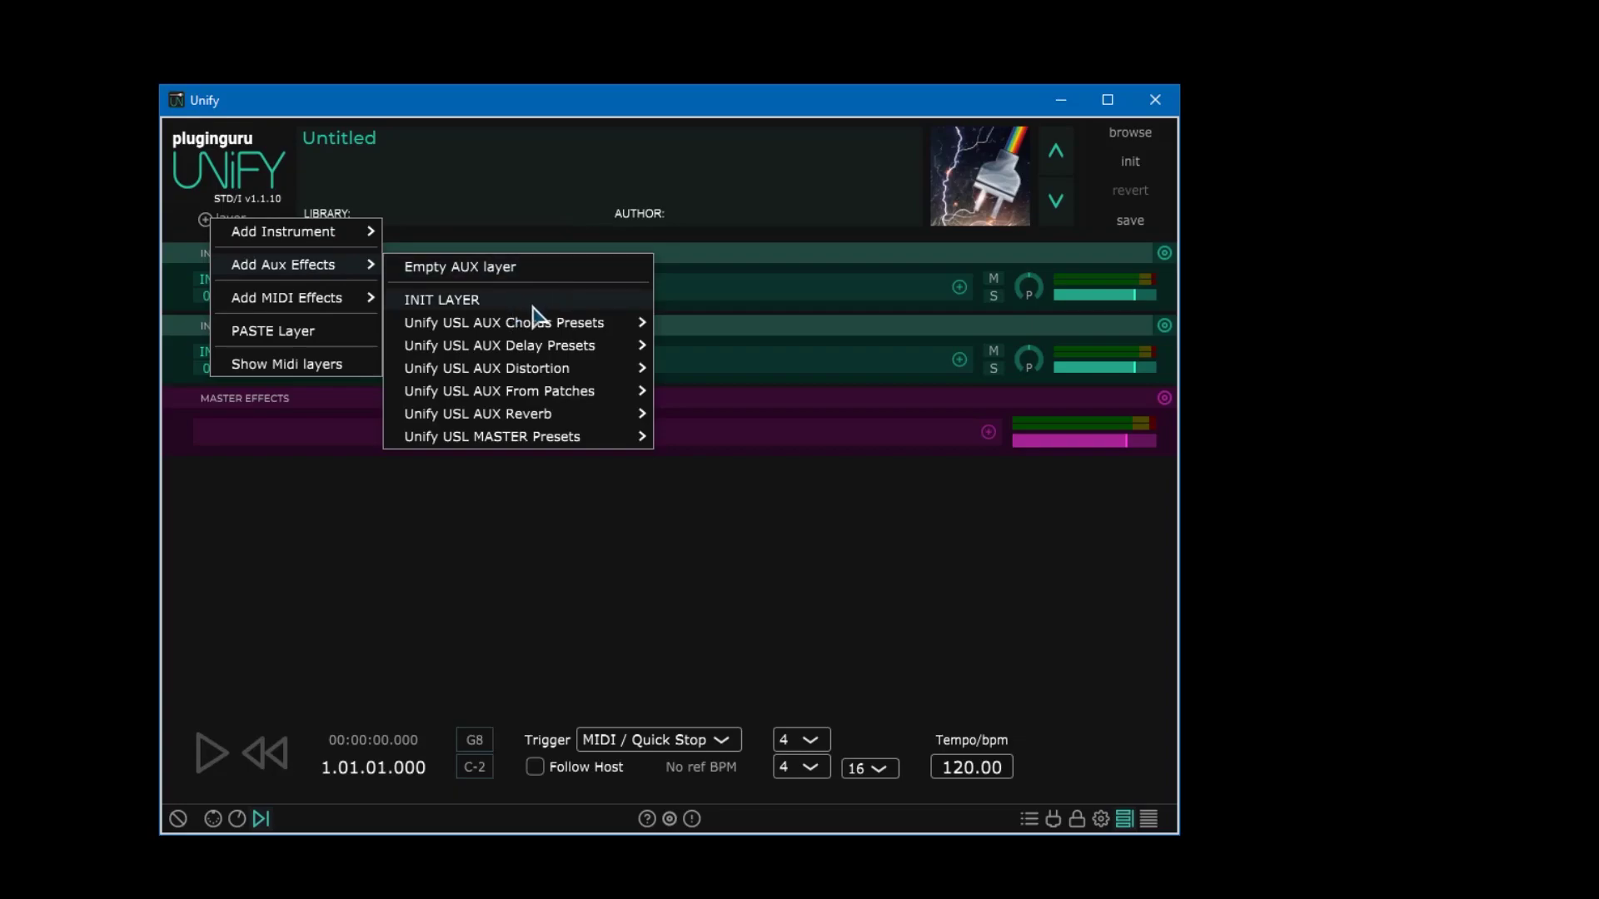
{"action": "mouse_move", "coordinate": [563, 331]}
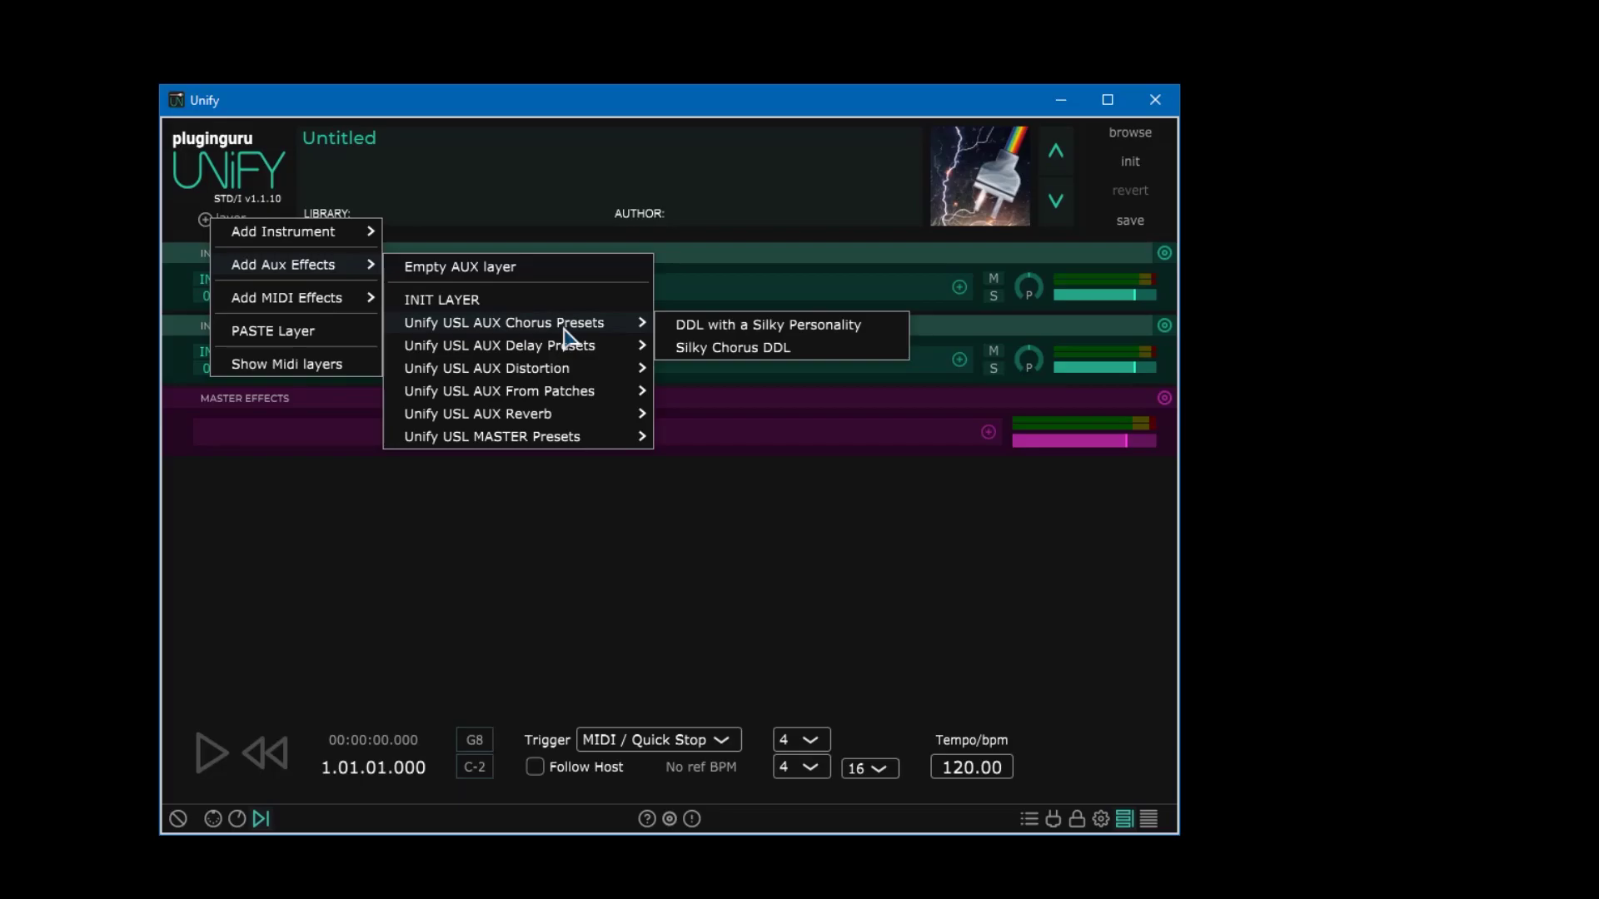
{"action": "mouse_move", "coordinate": [566, 371]}
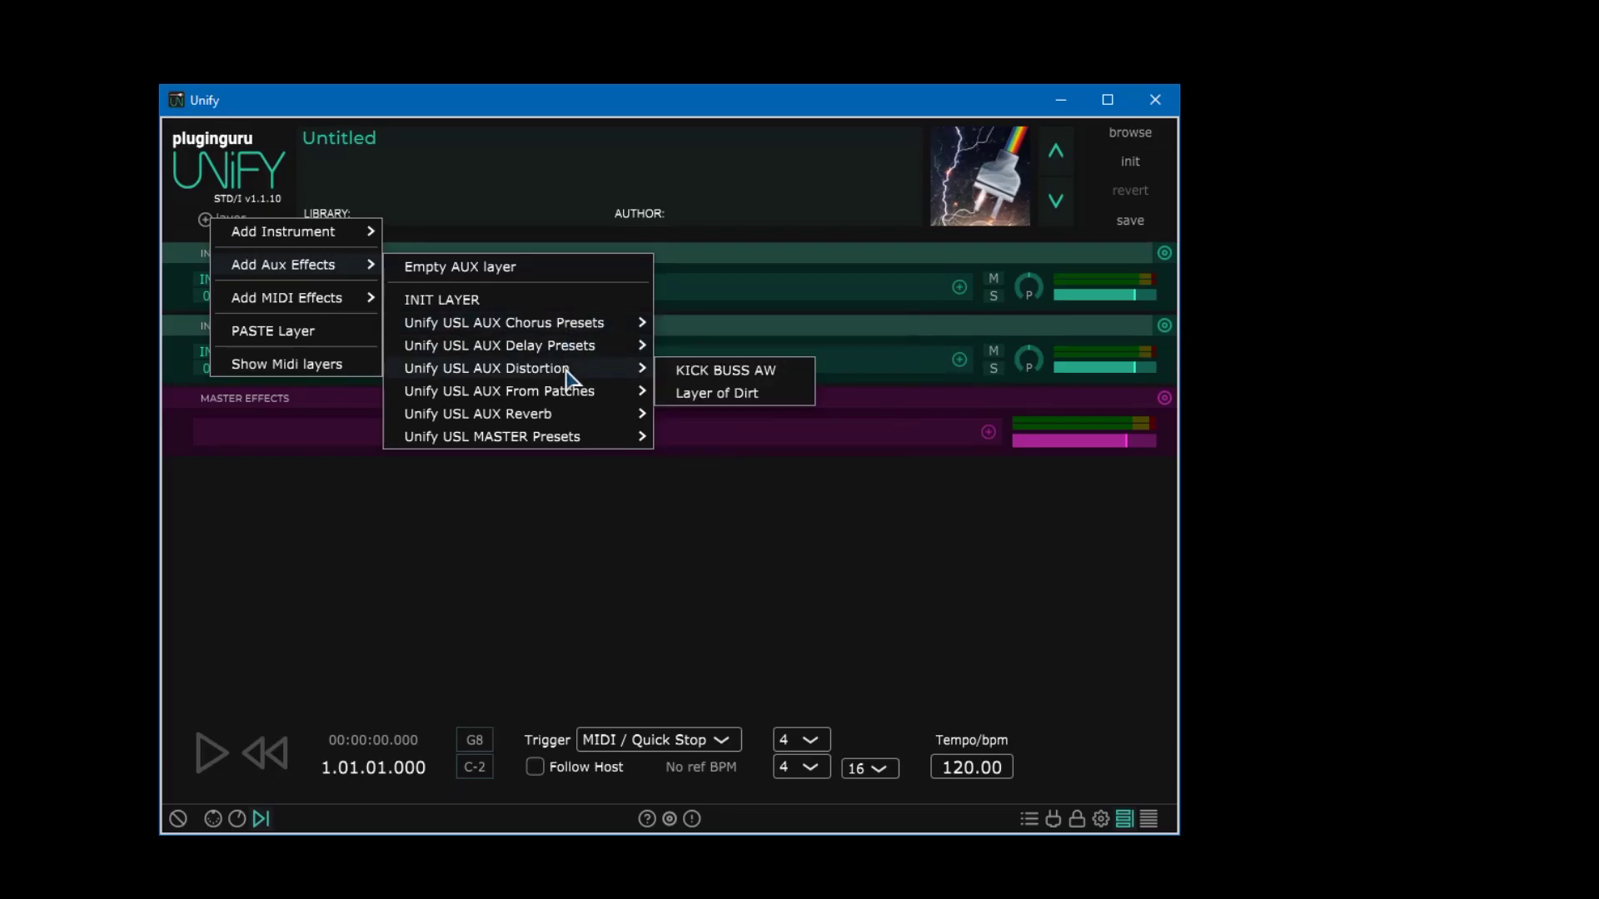
{"action": "mouse_move", "coordinate": [565, 398]}
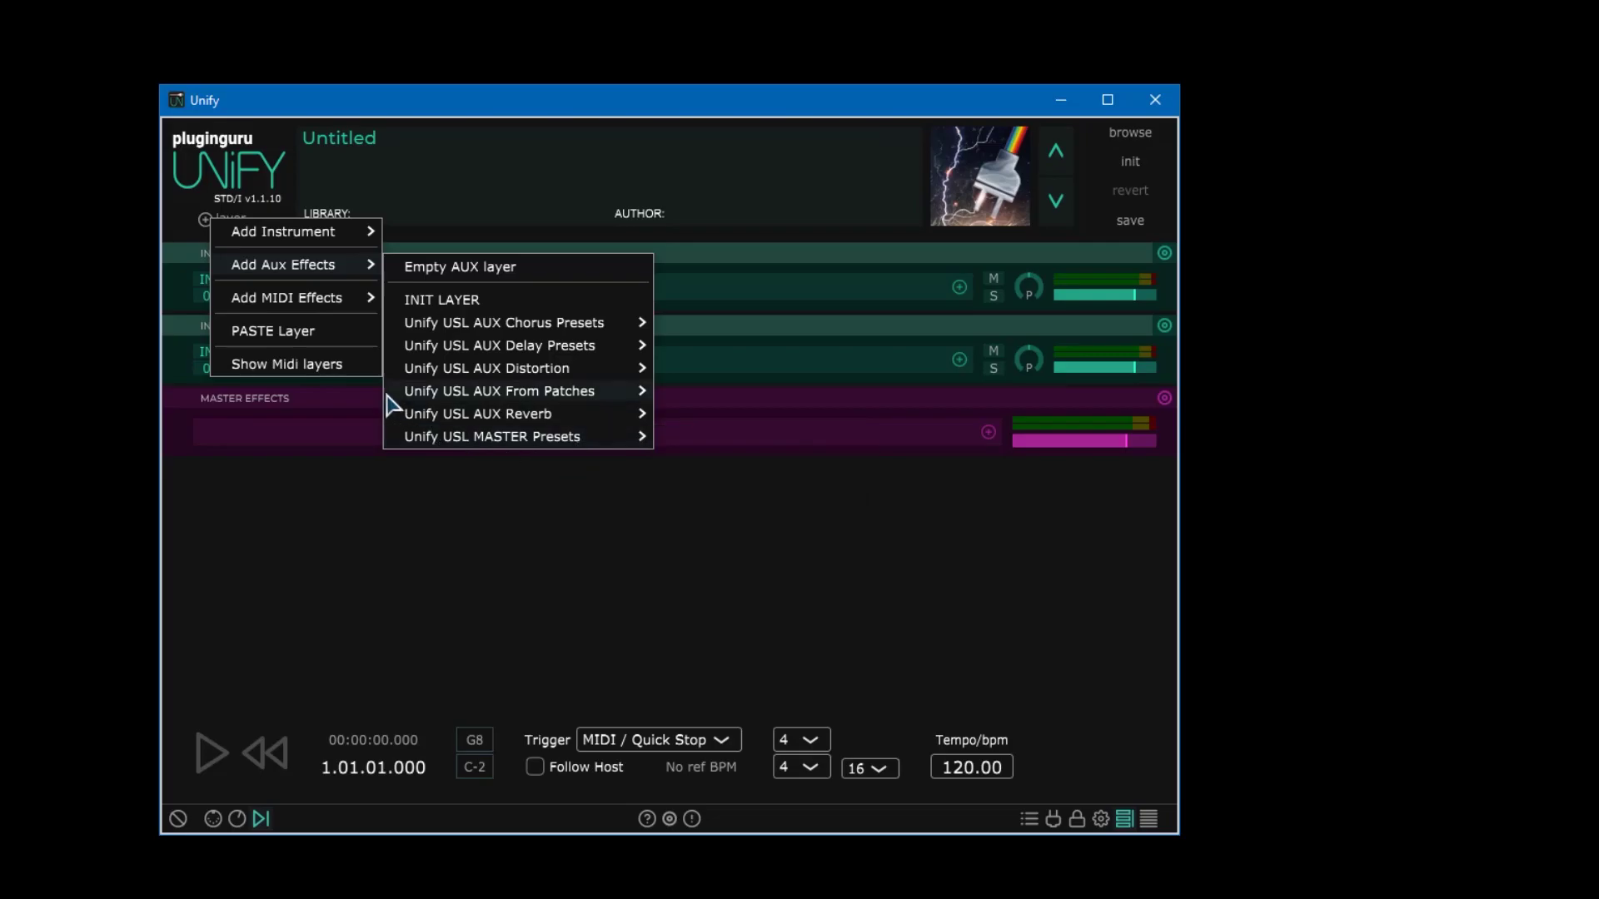
{"action": "left_click", "coordinate": [331, 370]}
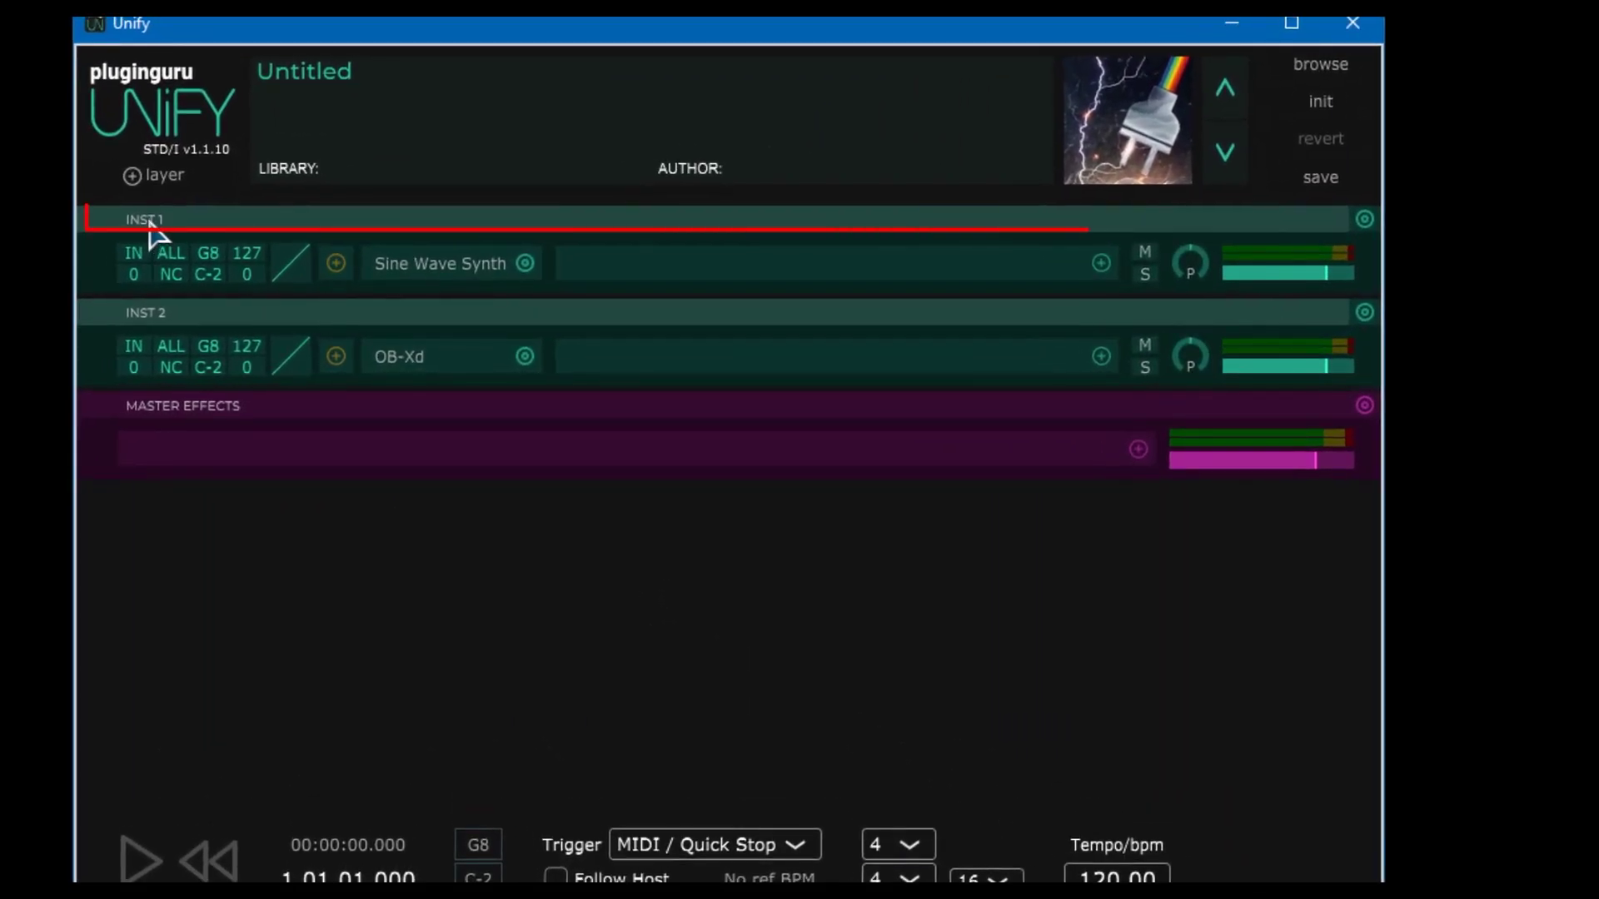
Open the name fields of the INST 1 and INST 2 layers for editing, and leave them without renaming
{"action": "double_click", "coordinate": [154, 221]}
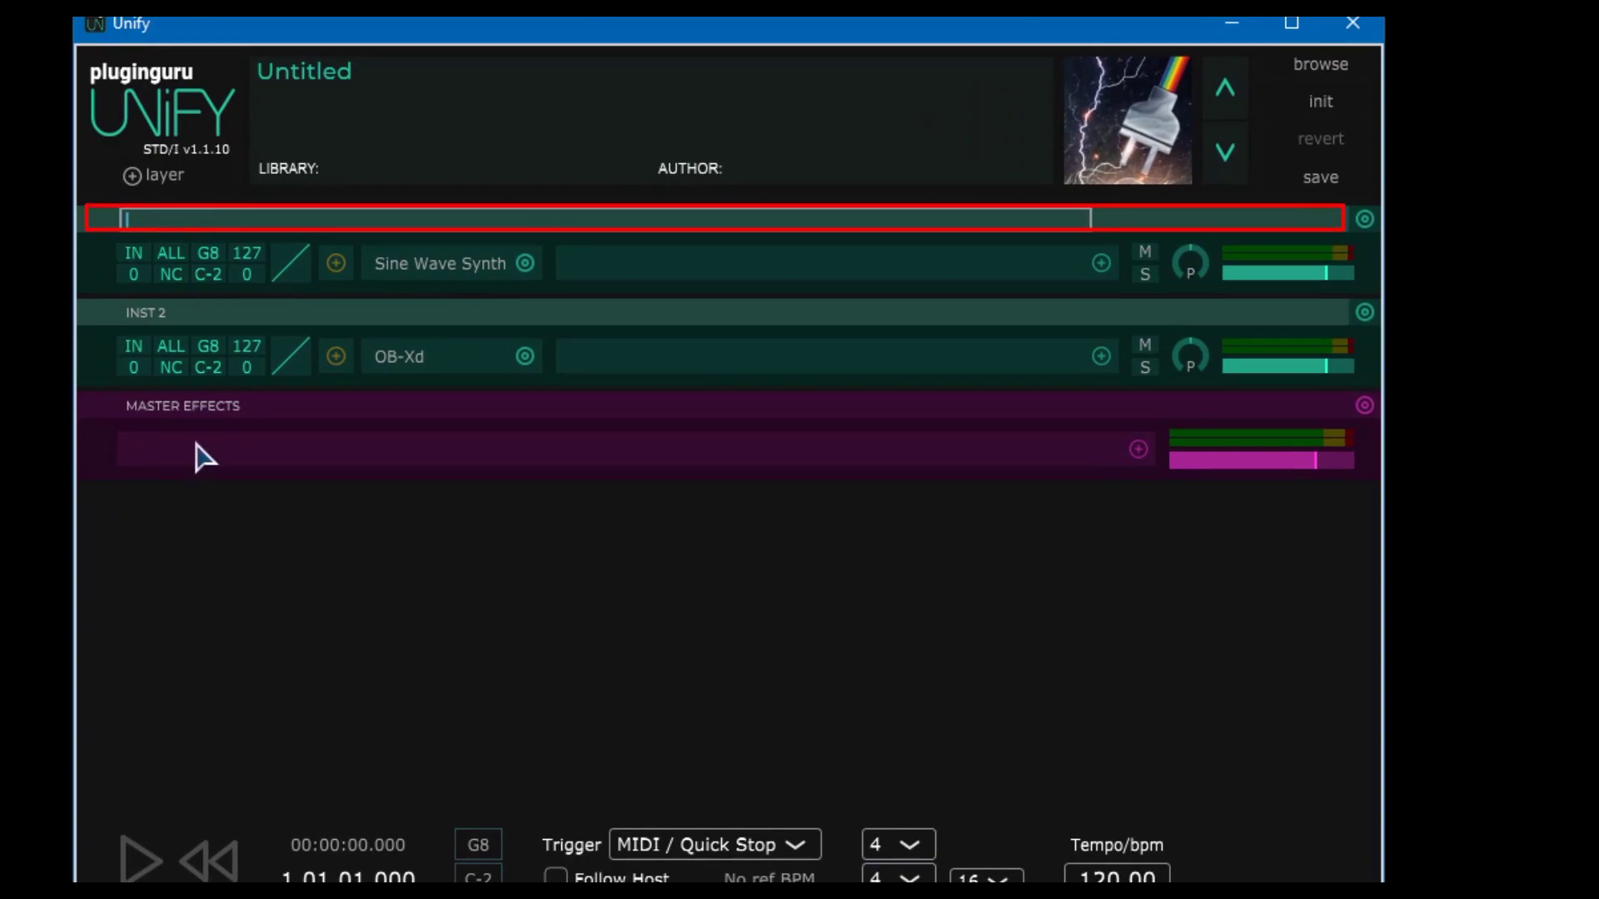
{"action": "left_click", "coordinate": [168, 313]}
{"action": "double_click", "coordinate": [169, 311]}
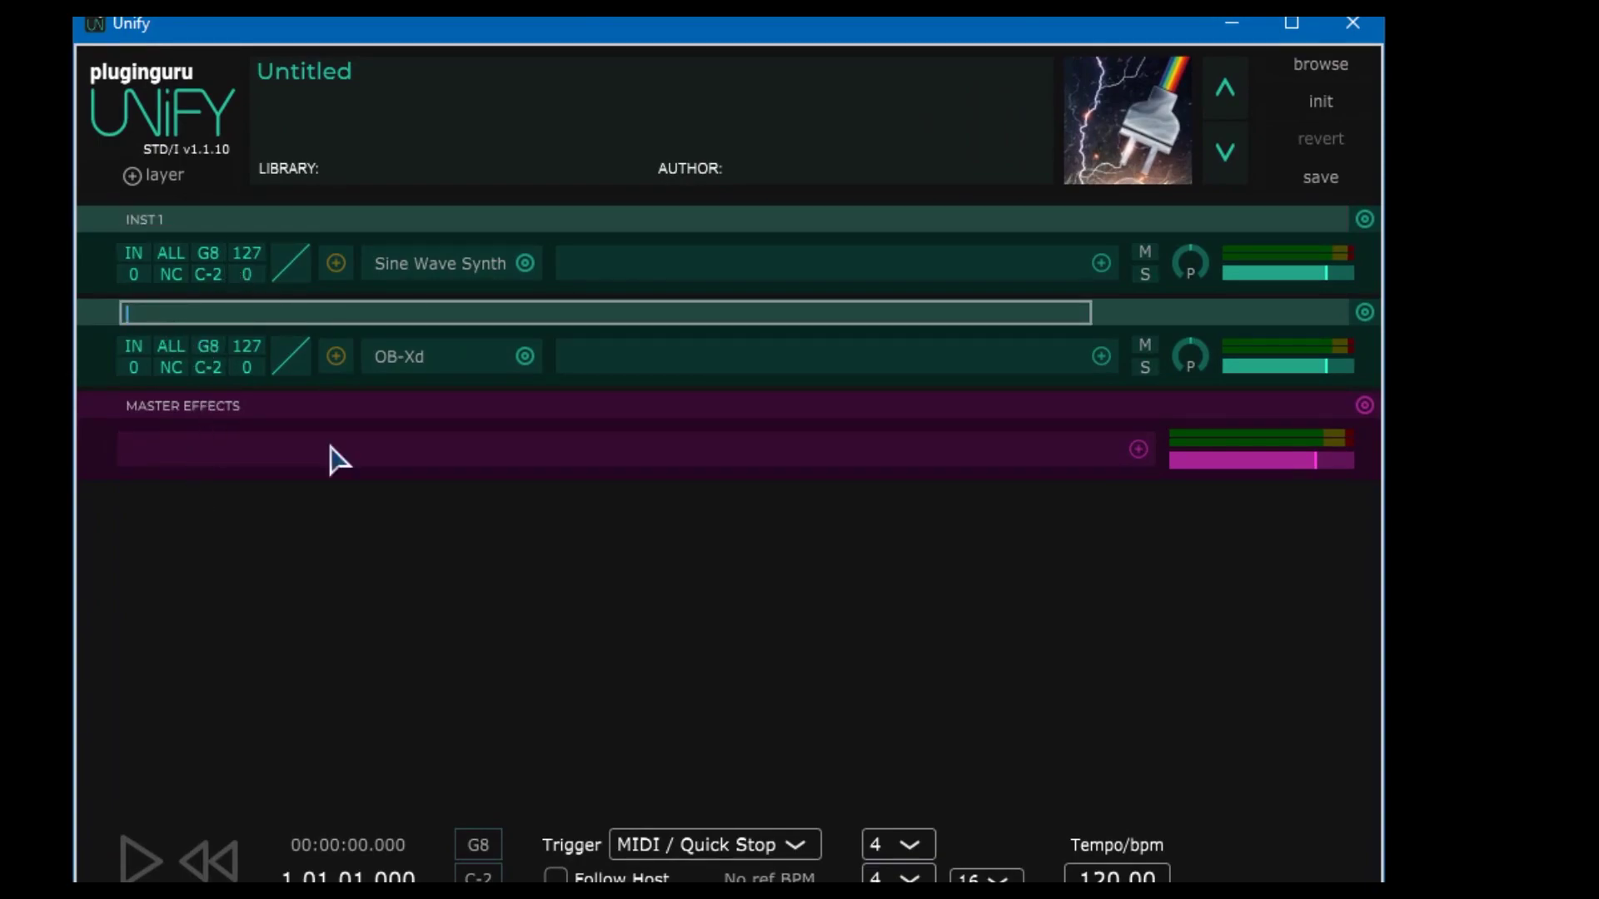
{"action": "left_click", "coordinate": [322, 562]}
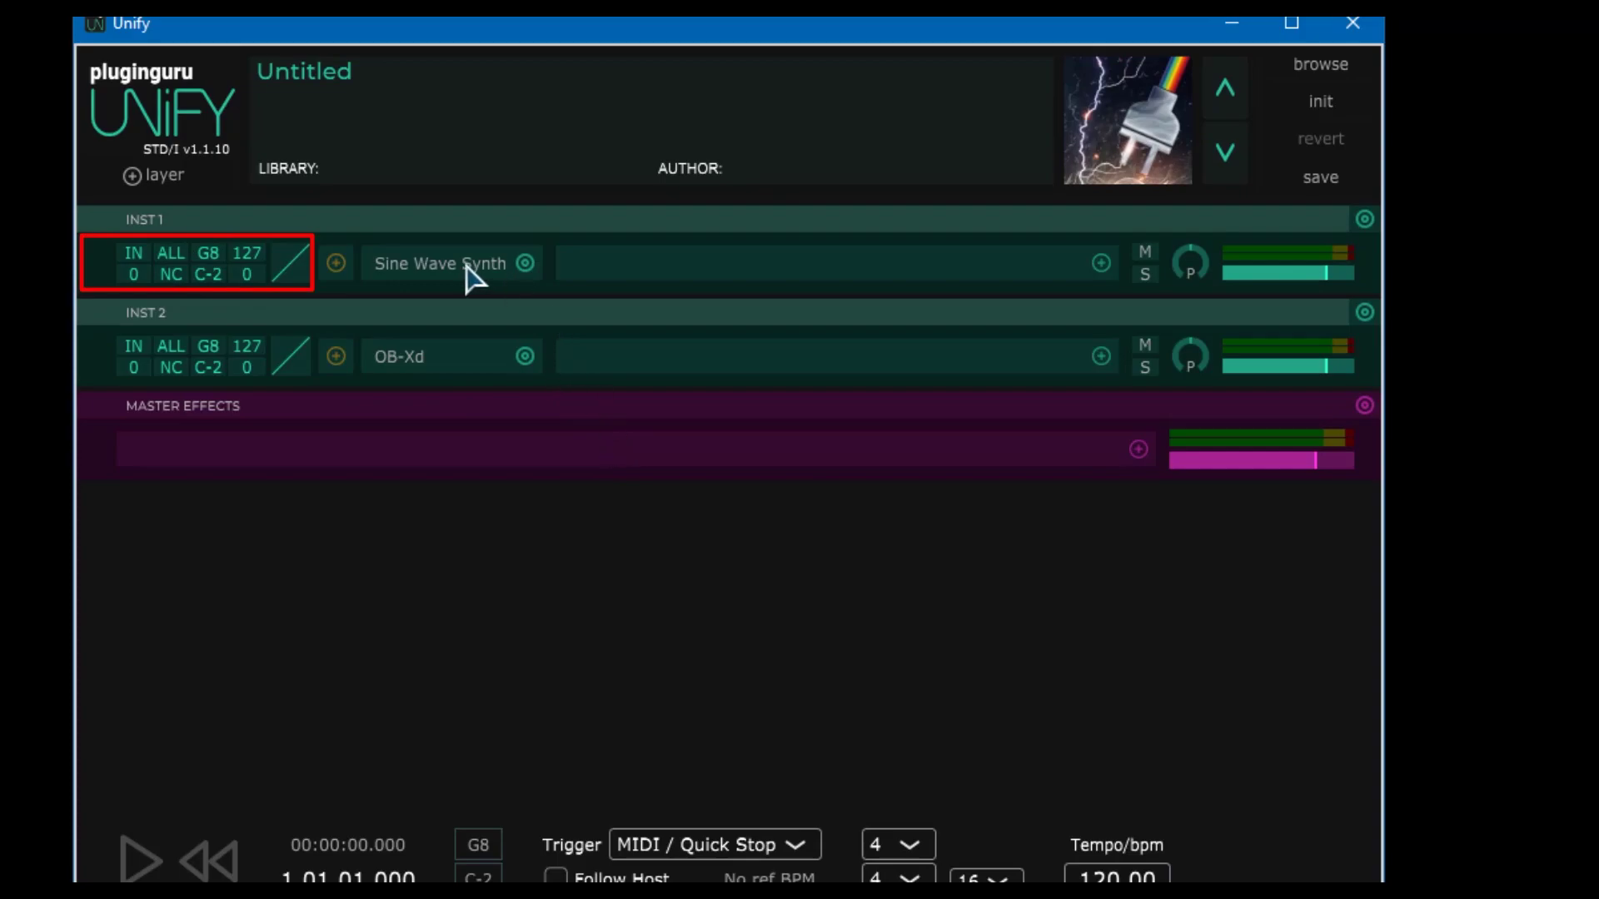
Raise the INST 1 layer's output level to 10.00 dB
{"action": "left_click", "coordinate": [530, 268]}
{"action": "left_click", "coordinate": [527, 270]}
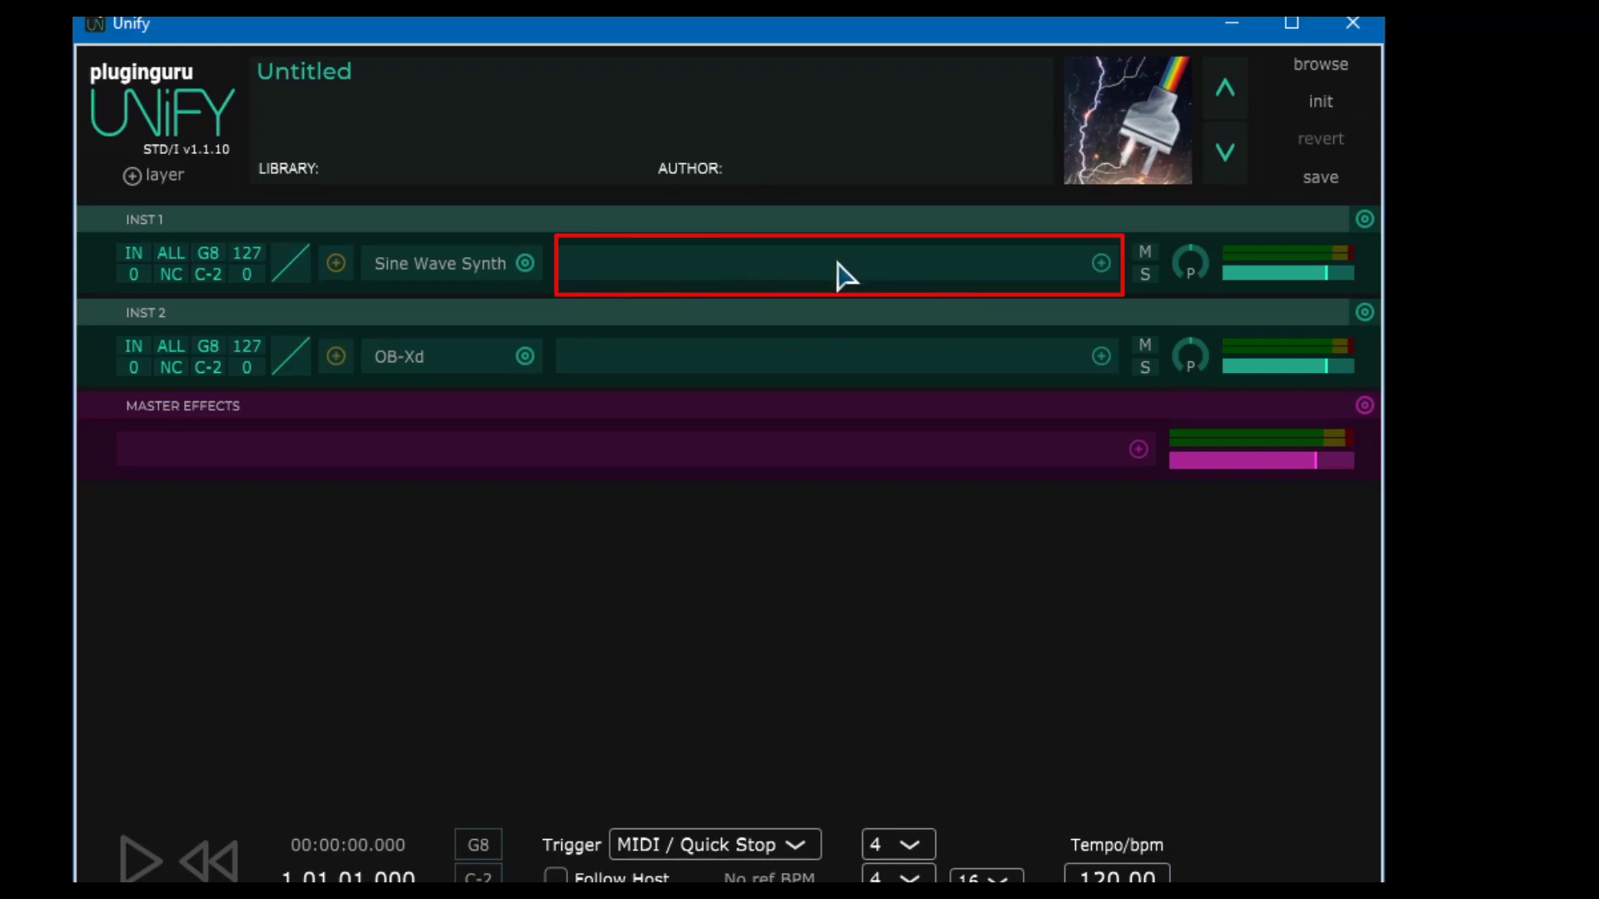
{"action": "mouse_move", "coordinate": [1313, 281]}
{"action": "left_mouse_down"}
{"action": "mouse_move", "coordinate": [1258, 280]}
{"action": "mouse_move", "coordinate": [1372, 271]}
{"action": "left_mouse_up"}
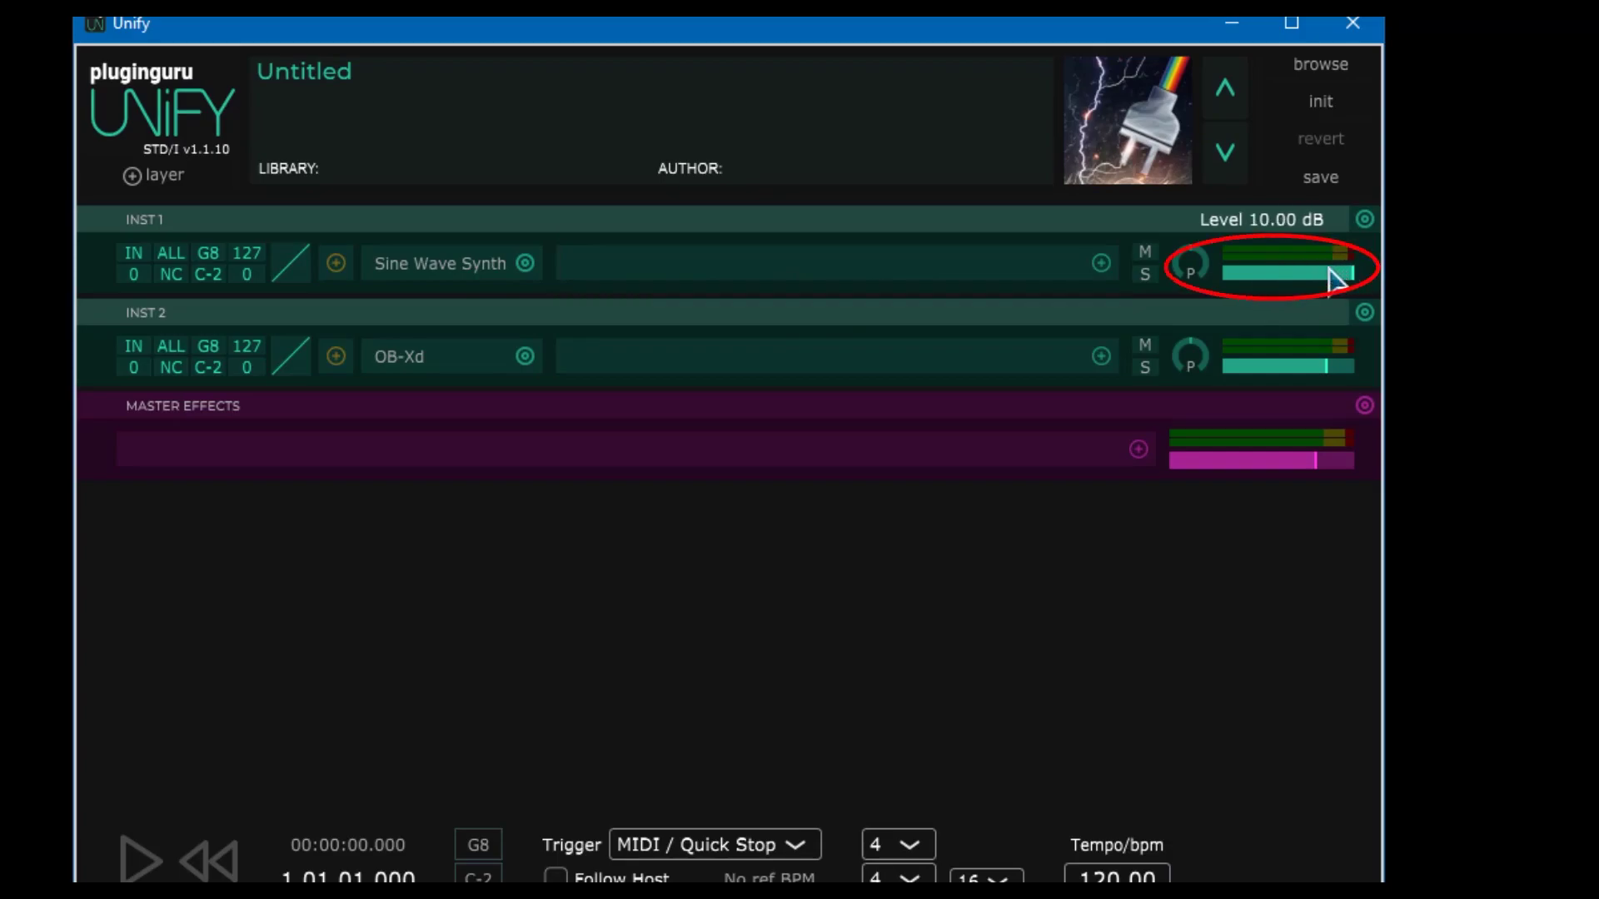
Check the INST 1 layer's copy, duplicate and delete options and its available MIDI channels, keeping the channel on ALL
{"action": "left_click", "coordinate": [1366, 220]}
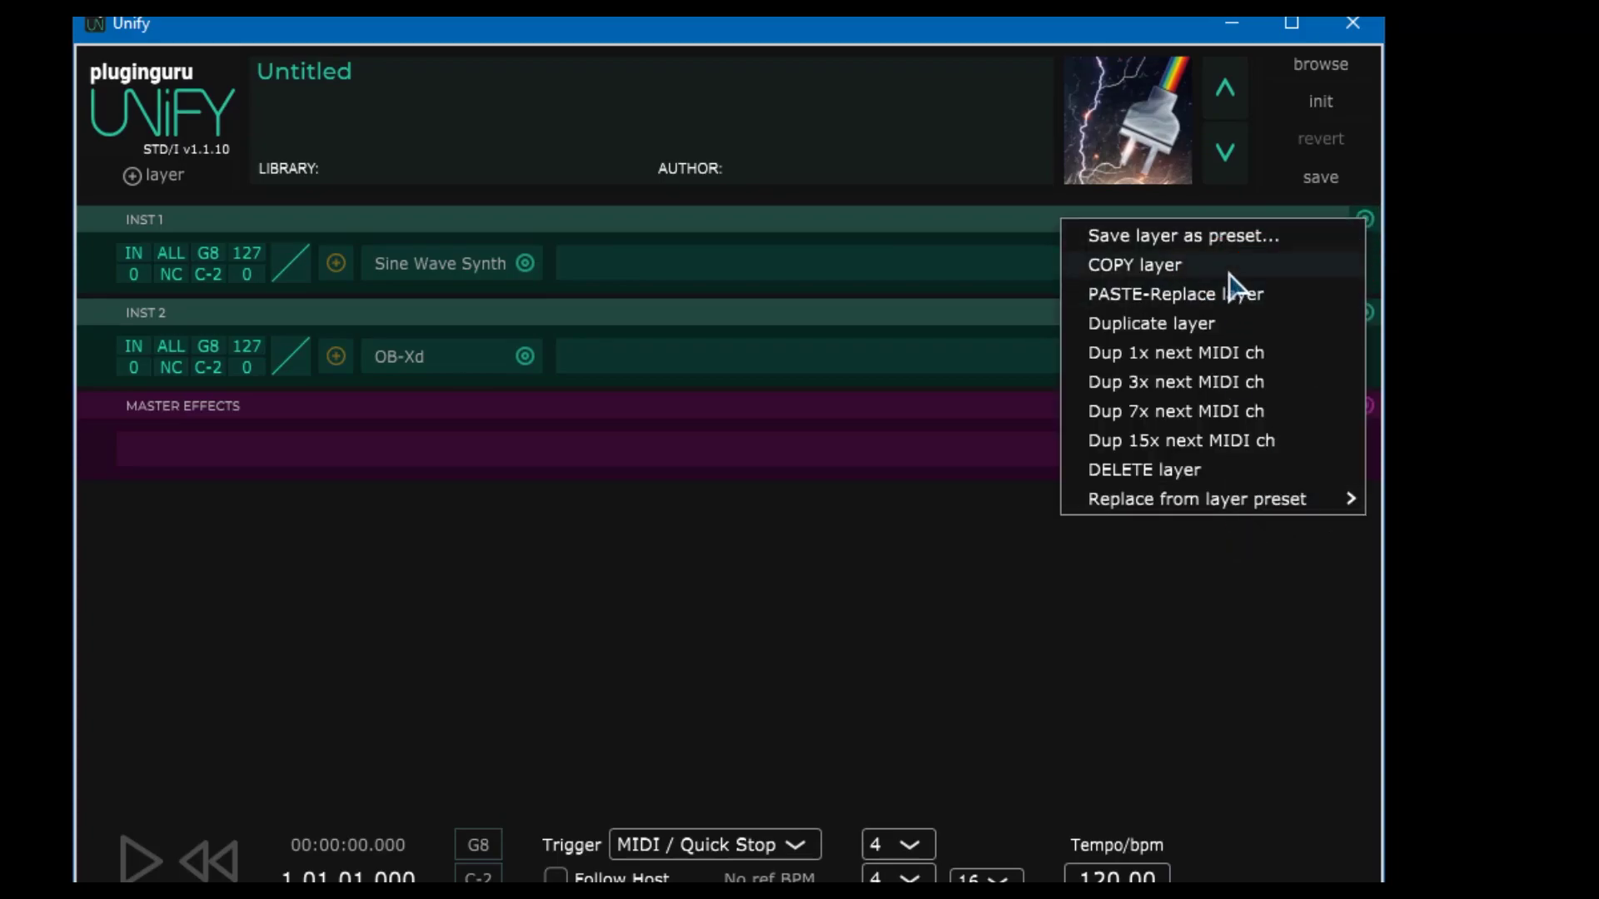
{"action": "left_click", "coordinate": [947, 634]}
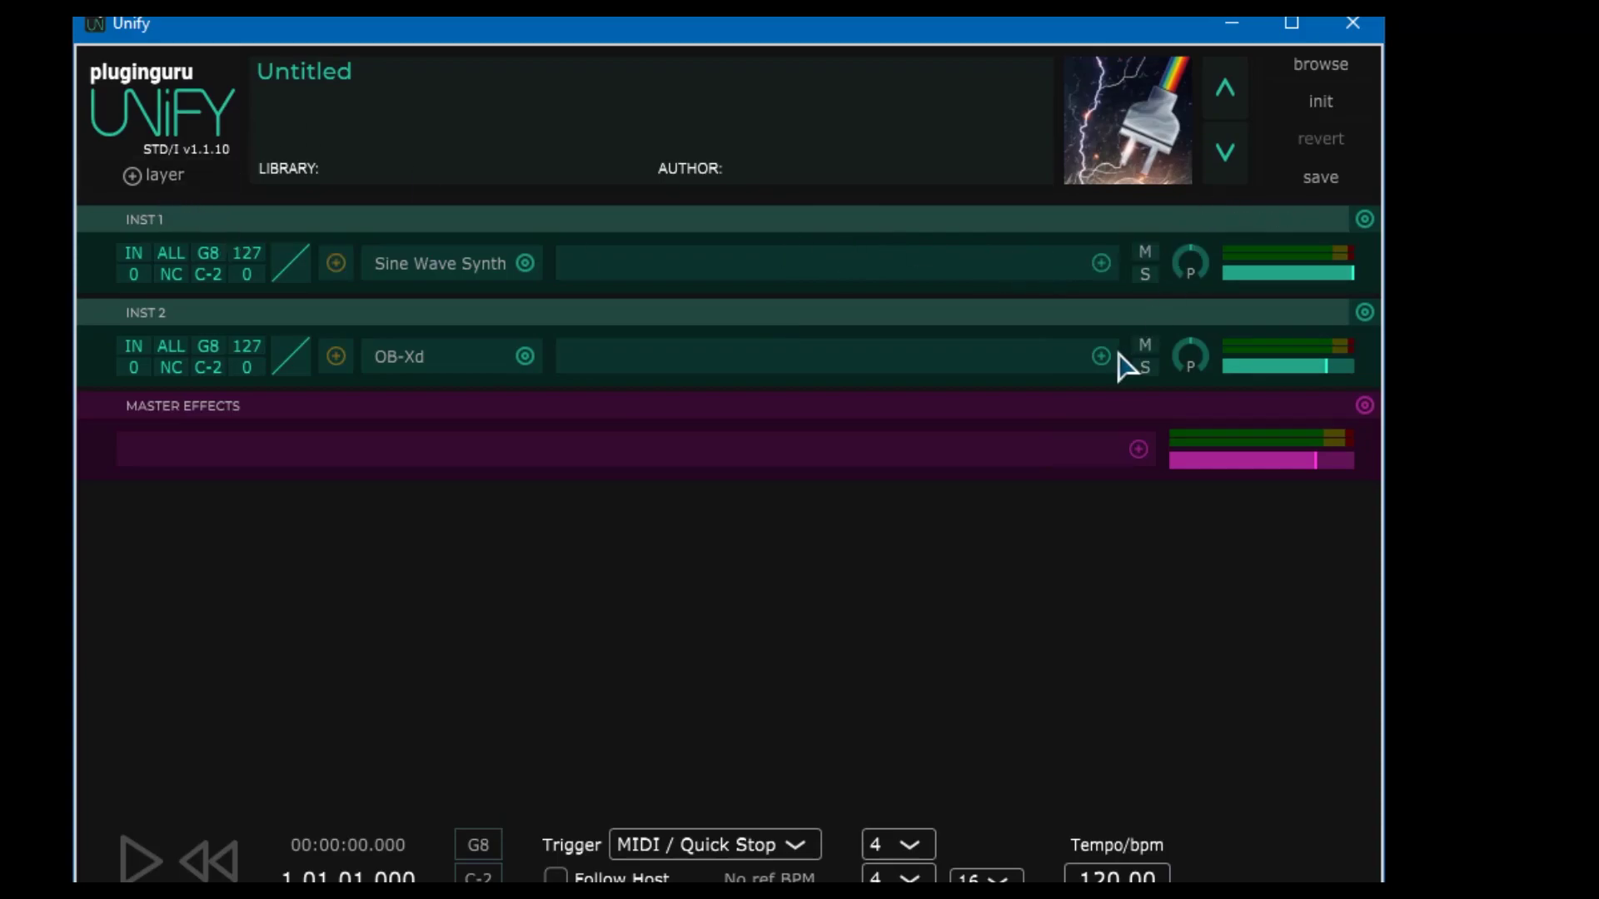
{"action": "left_click", "coordinate": [172, 258]}
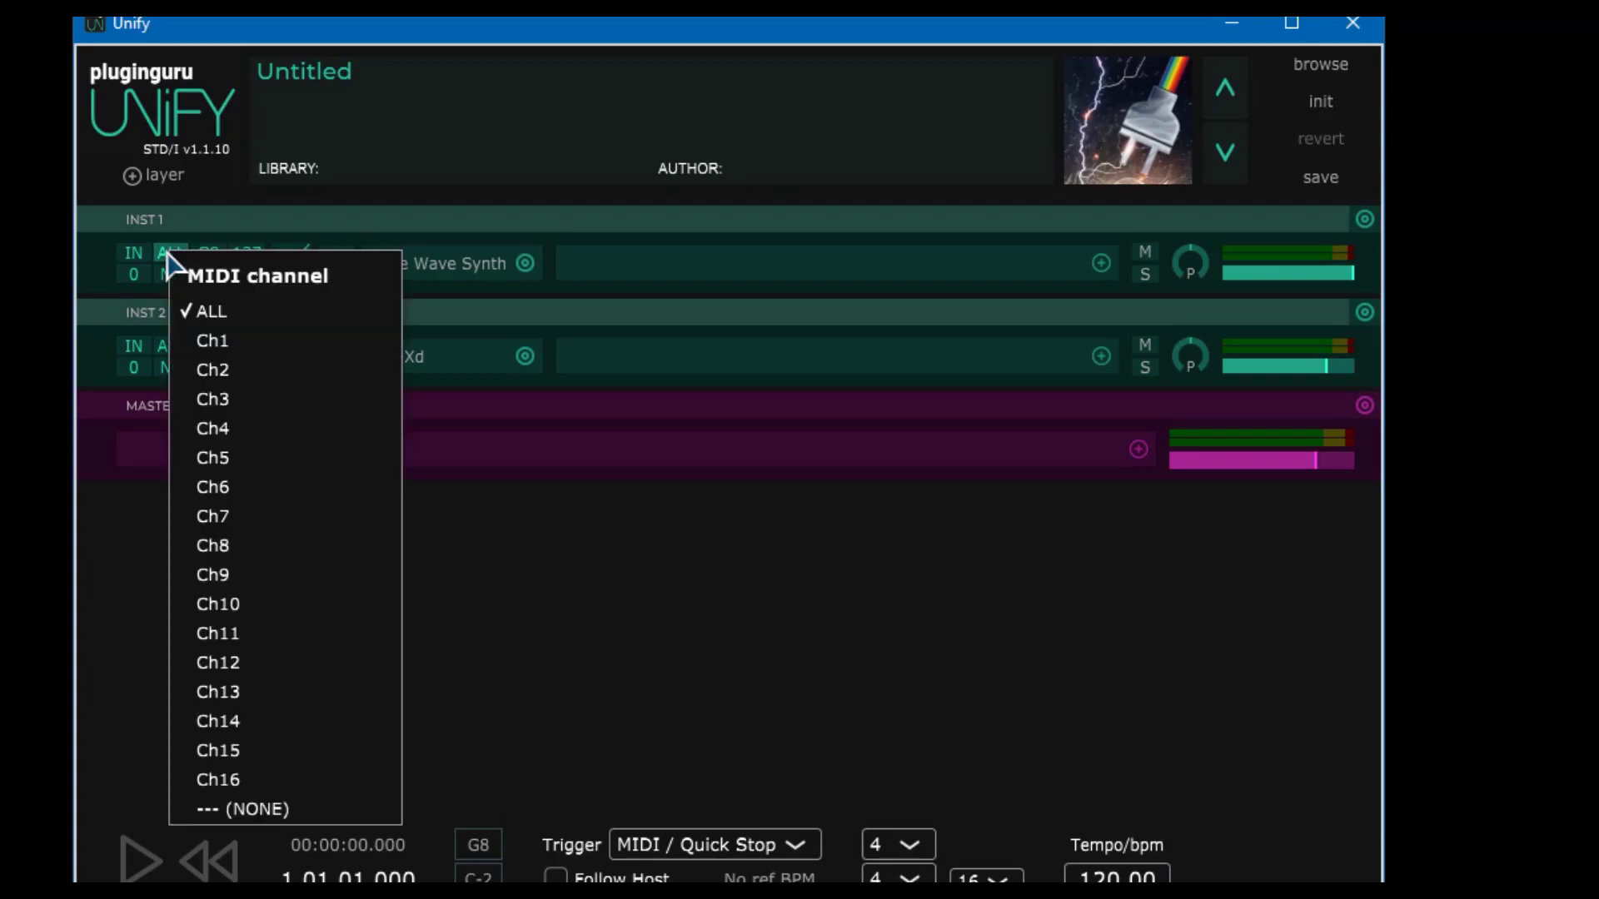
{"action": "left_click", "coordinate": [208, 313]}
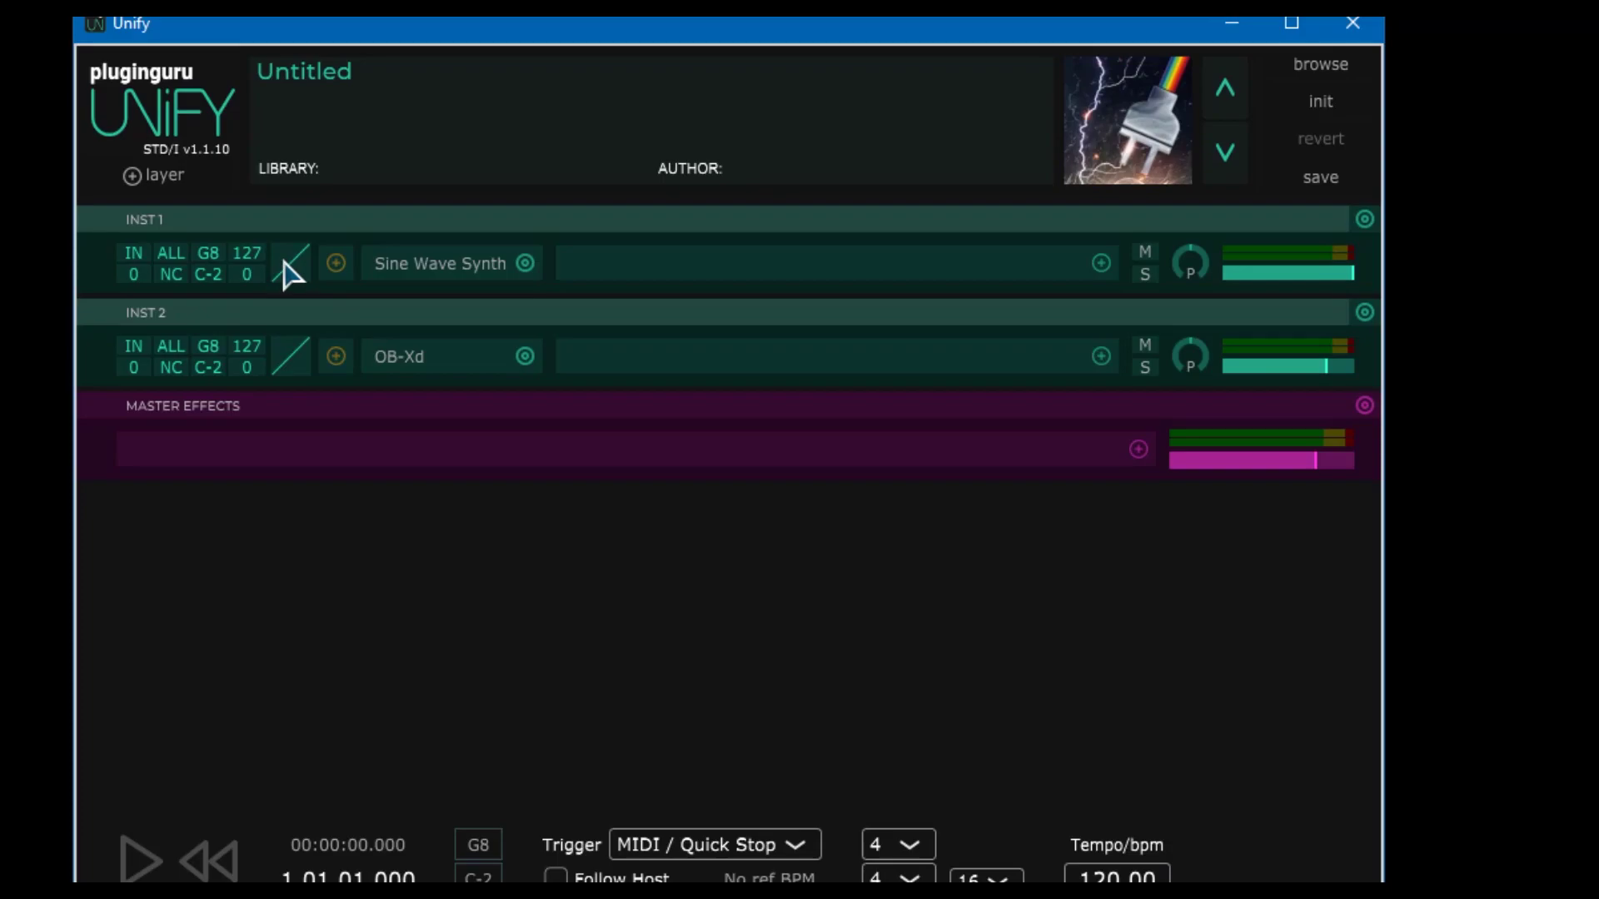
Try out different bends and endpoint positions on INST 1's velocity curve, reset it, and close the curve editor
{"action": "left_click", "coordinate": [287, 270]}
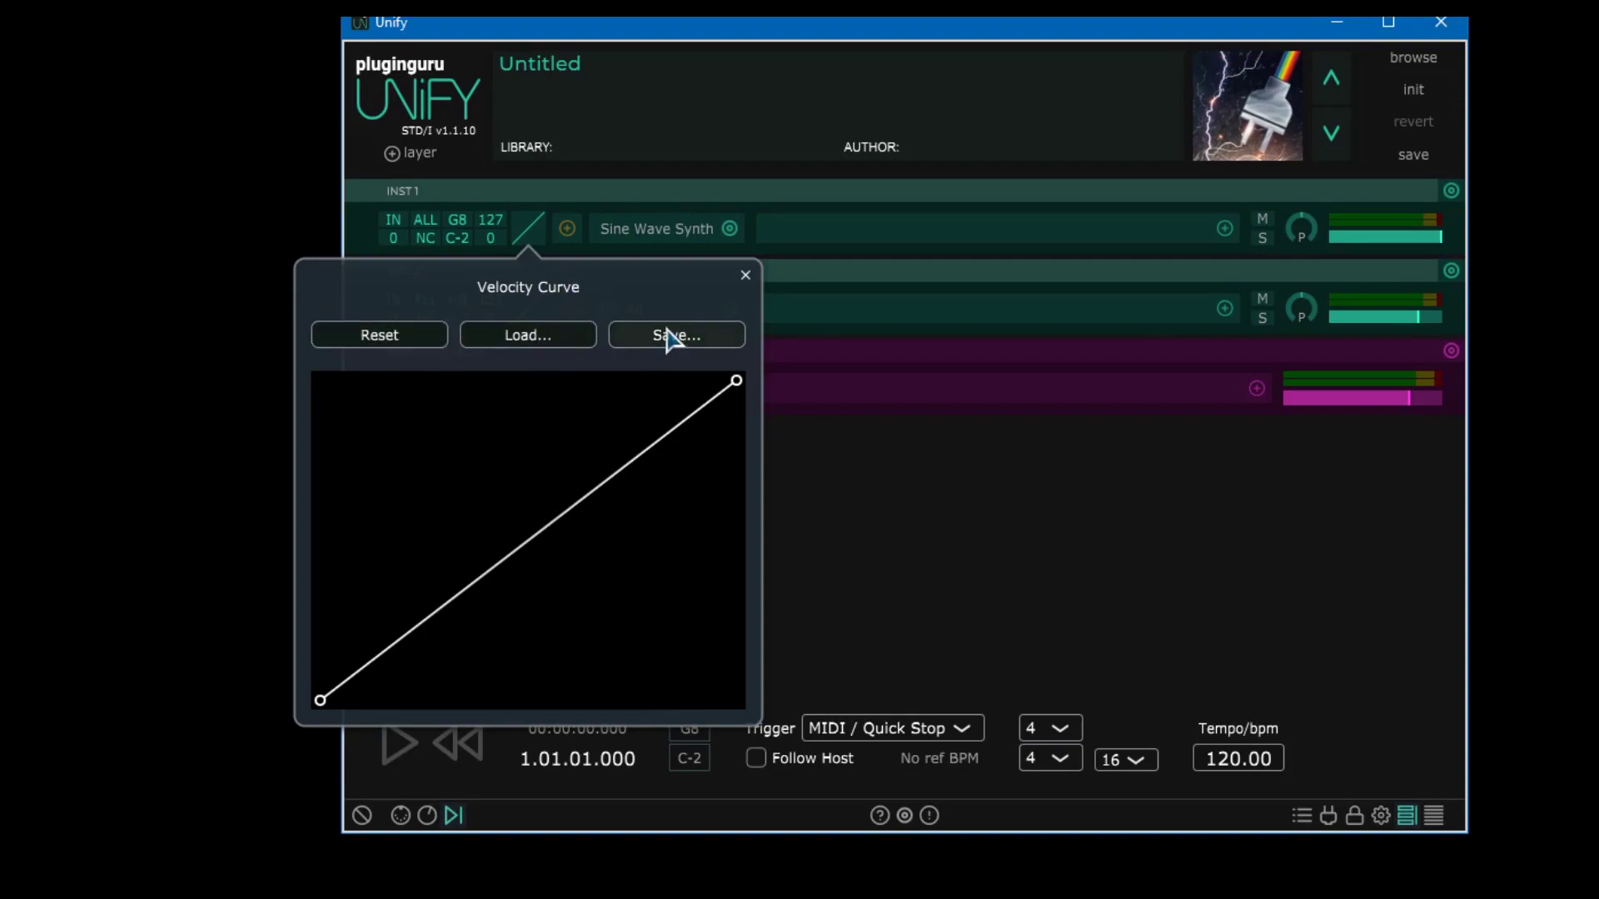
{"action": "left_click_drag", "start_coordinate": [395, 642], "coordinate": [448, 628]}
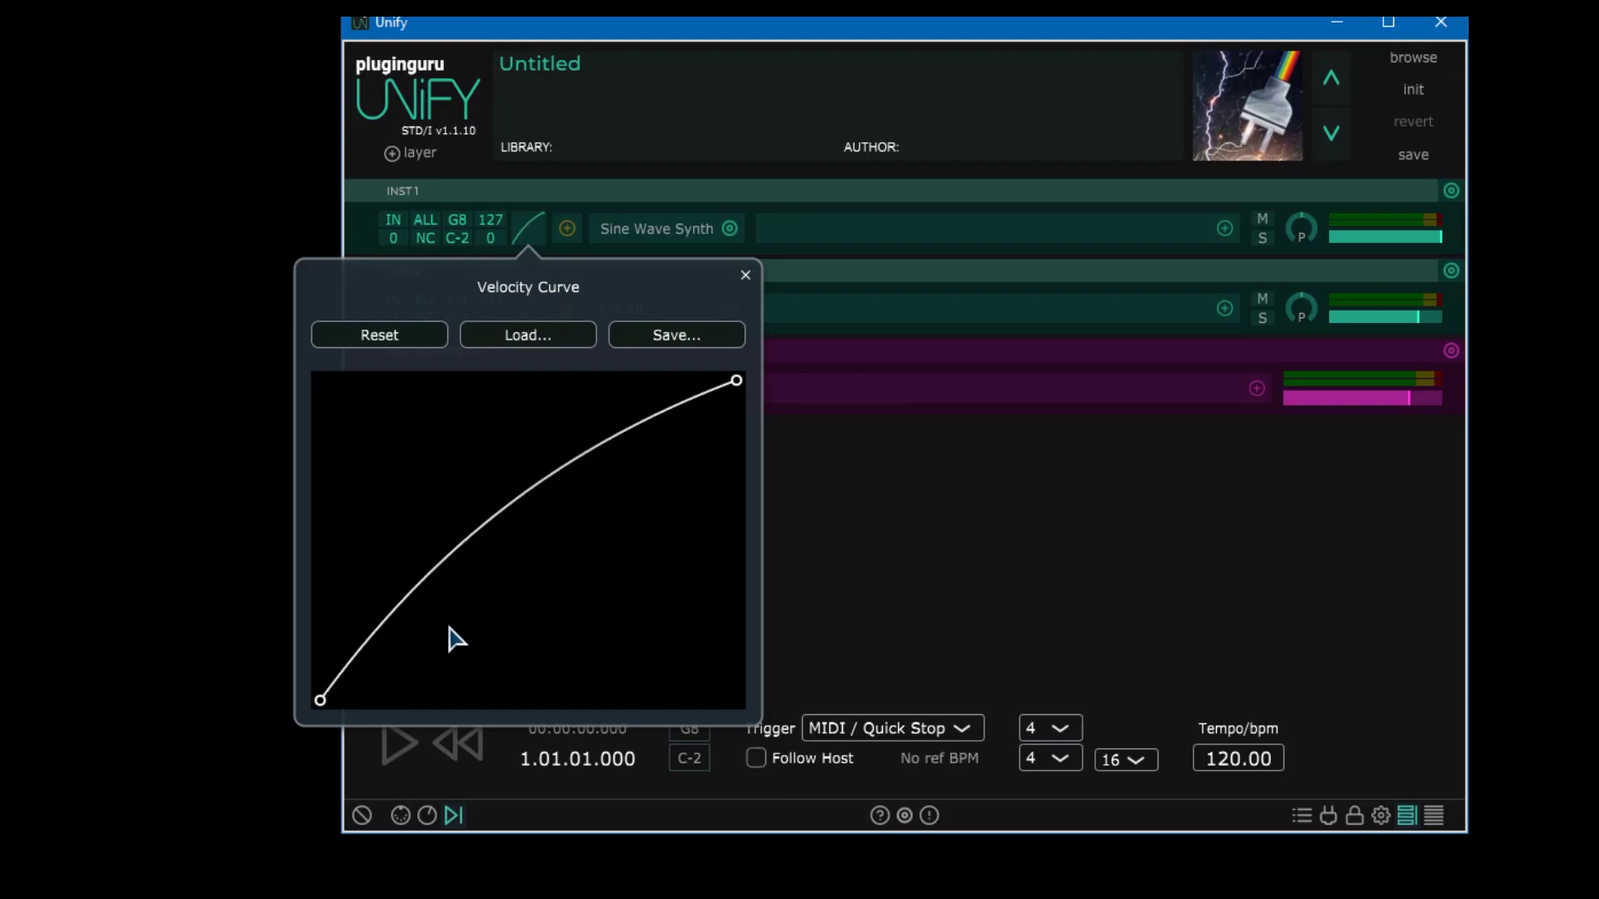
{"action": "left_click_drag", "start_coordinate": [467, 539], "coordinate": [546, 577]}
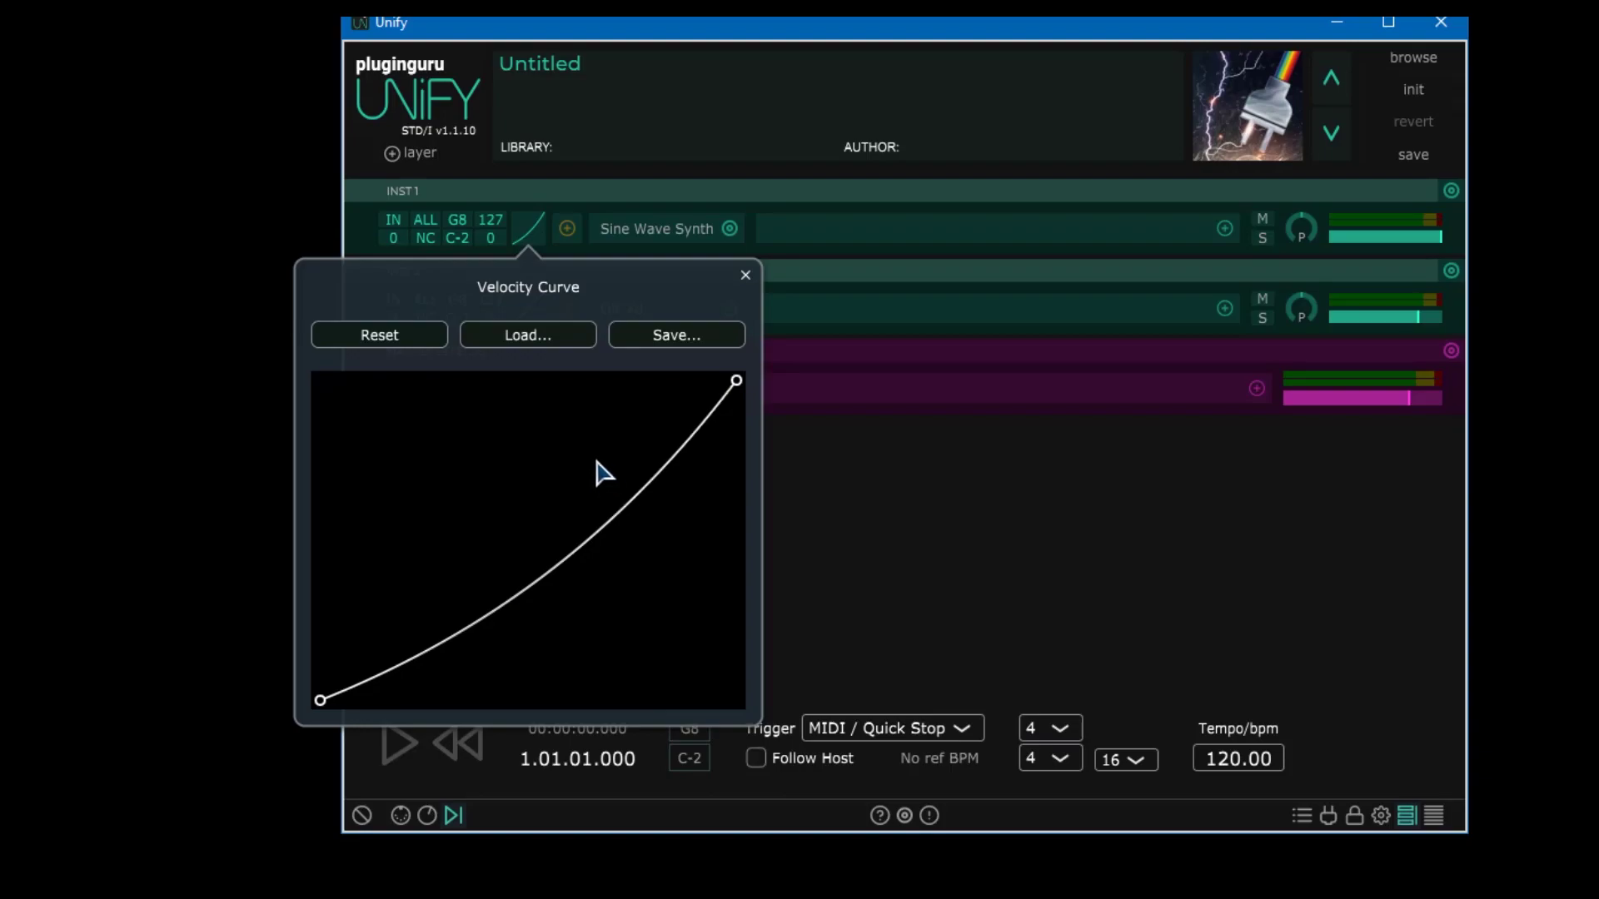
{"action": "left_click_drag", "start_coordinate": [737, 382], "coordinate": [588, 612]}
{"action": "left_click_drag", "start_coordinate": [321, 702], "coordinate": [450, 499]}
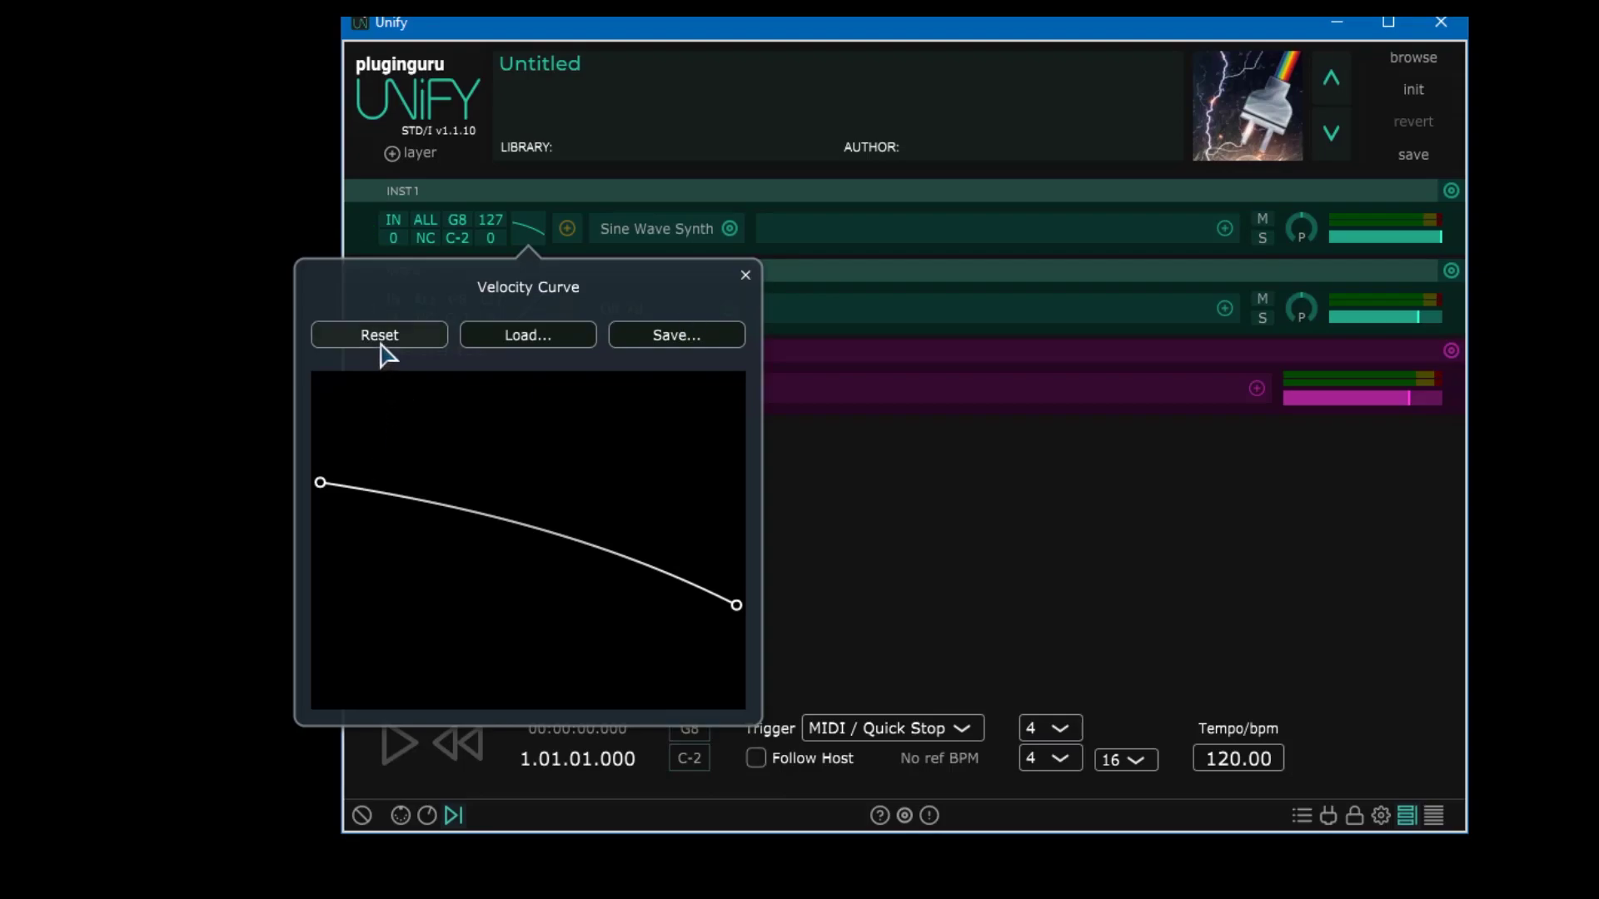
{"action": "left_click", "coordinate": [381, 342]}
{"action": "left_click", "coordinate": [736, 278]}
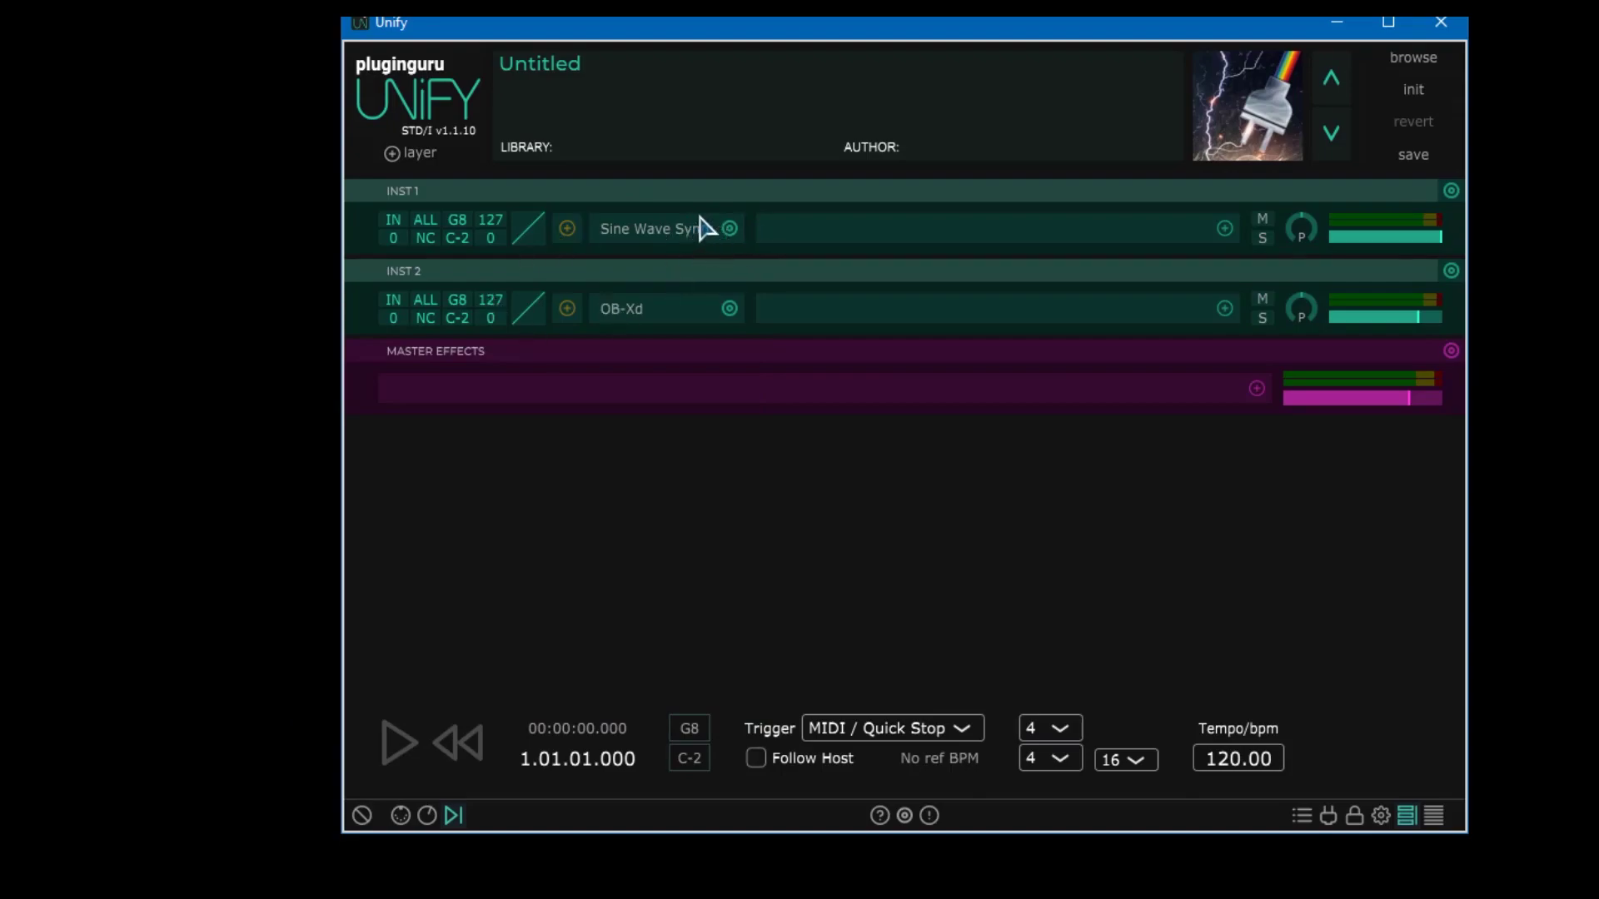
Look through the MIDI effects available for INST 1 under Unify Standard, ALL My MIDI Effects and All Effects
{"action": "left_click", "coordinate": [567, 232]}
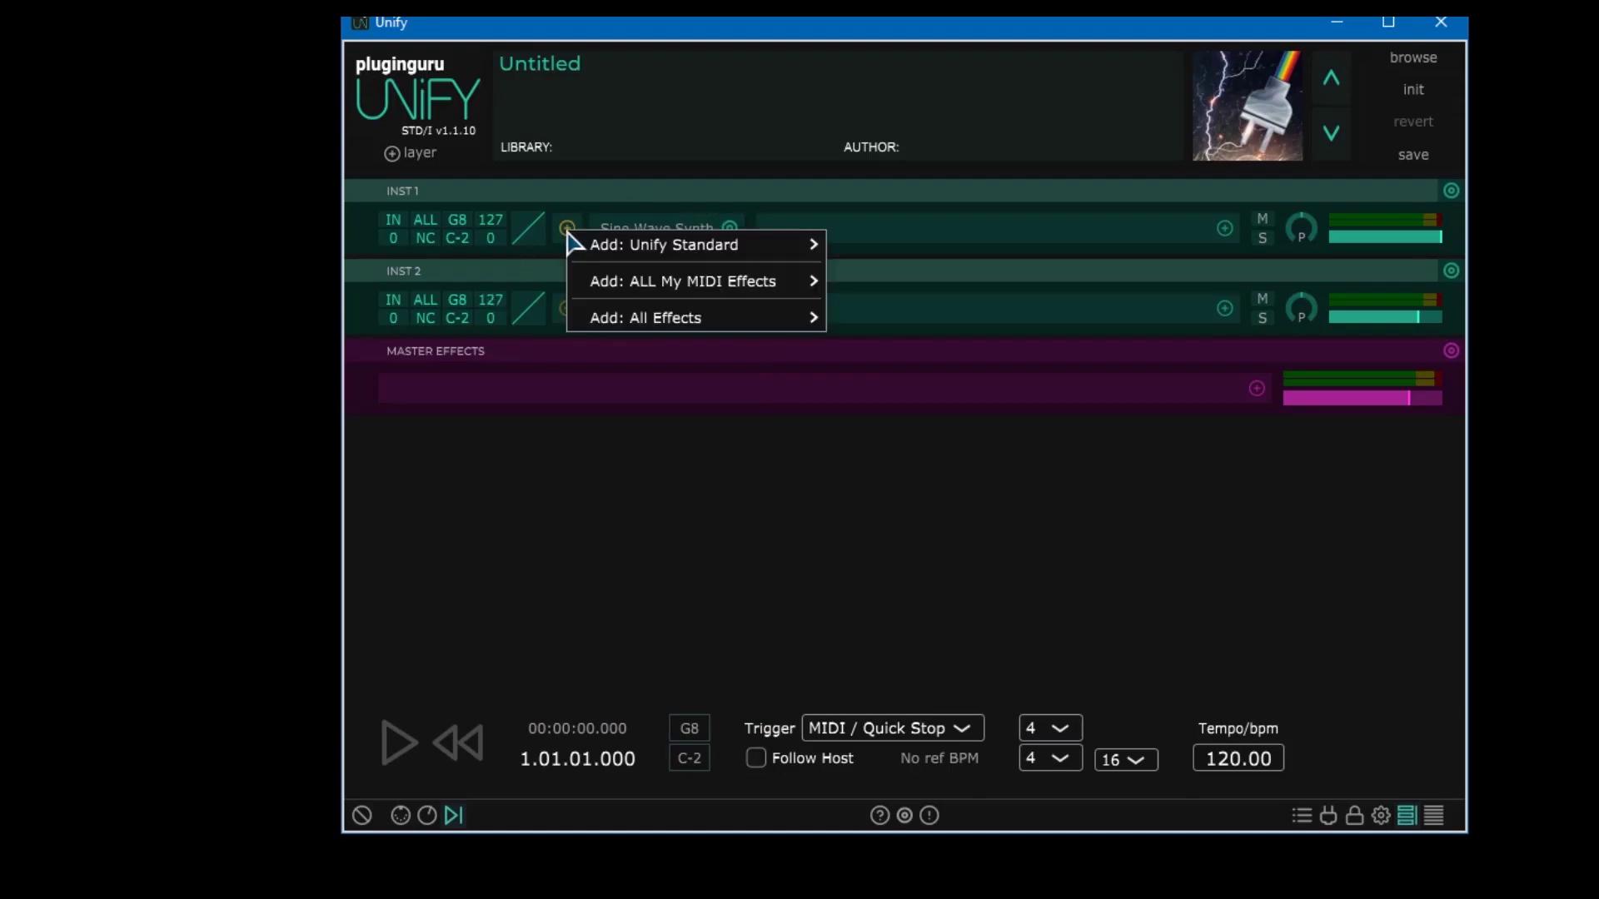
{"action": "mouse_move", "coordinate": [592, 244]}
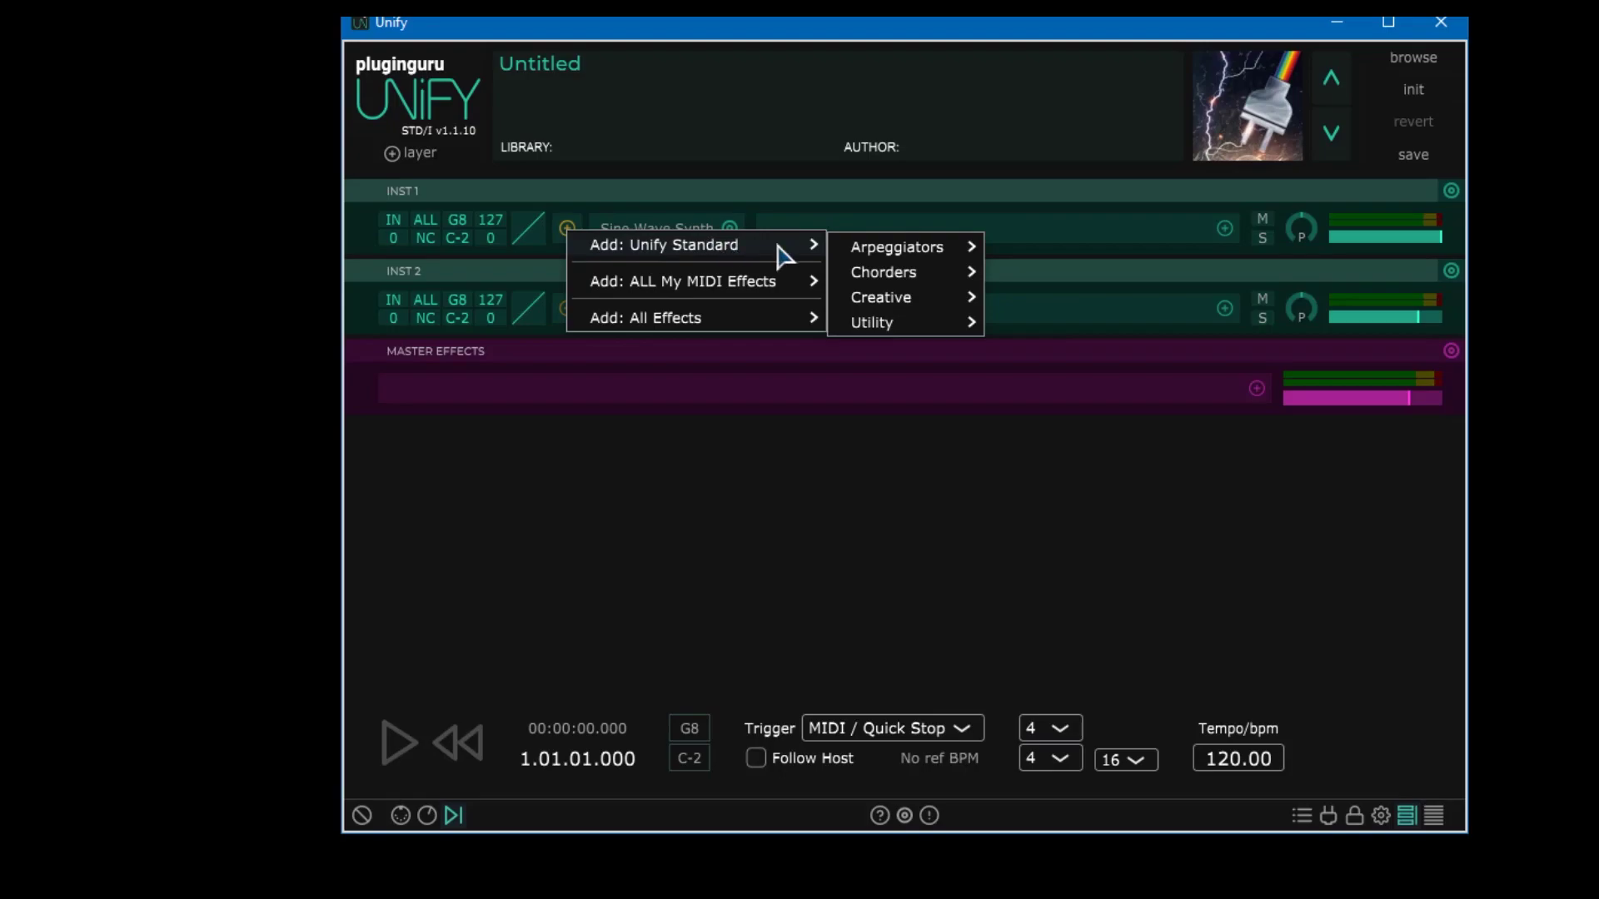
{"action": "mouse_move", "coordinate": [949, 255]}
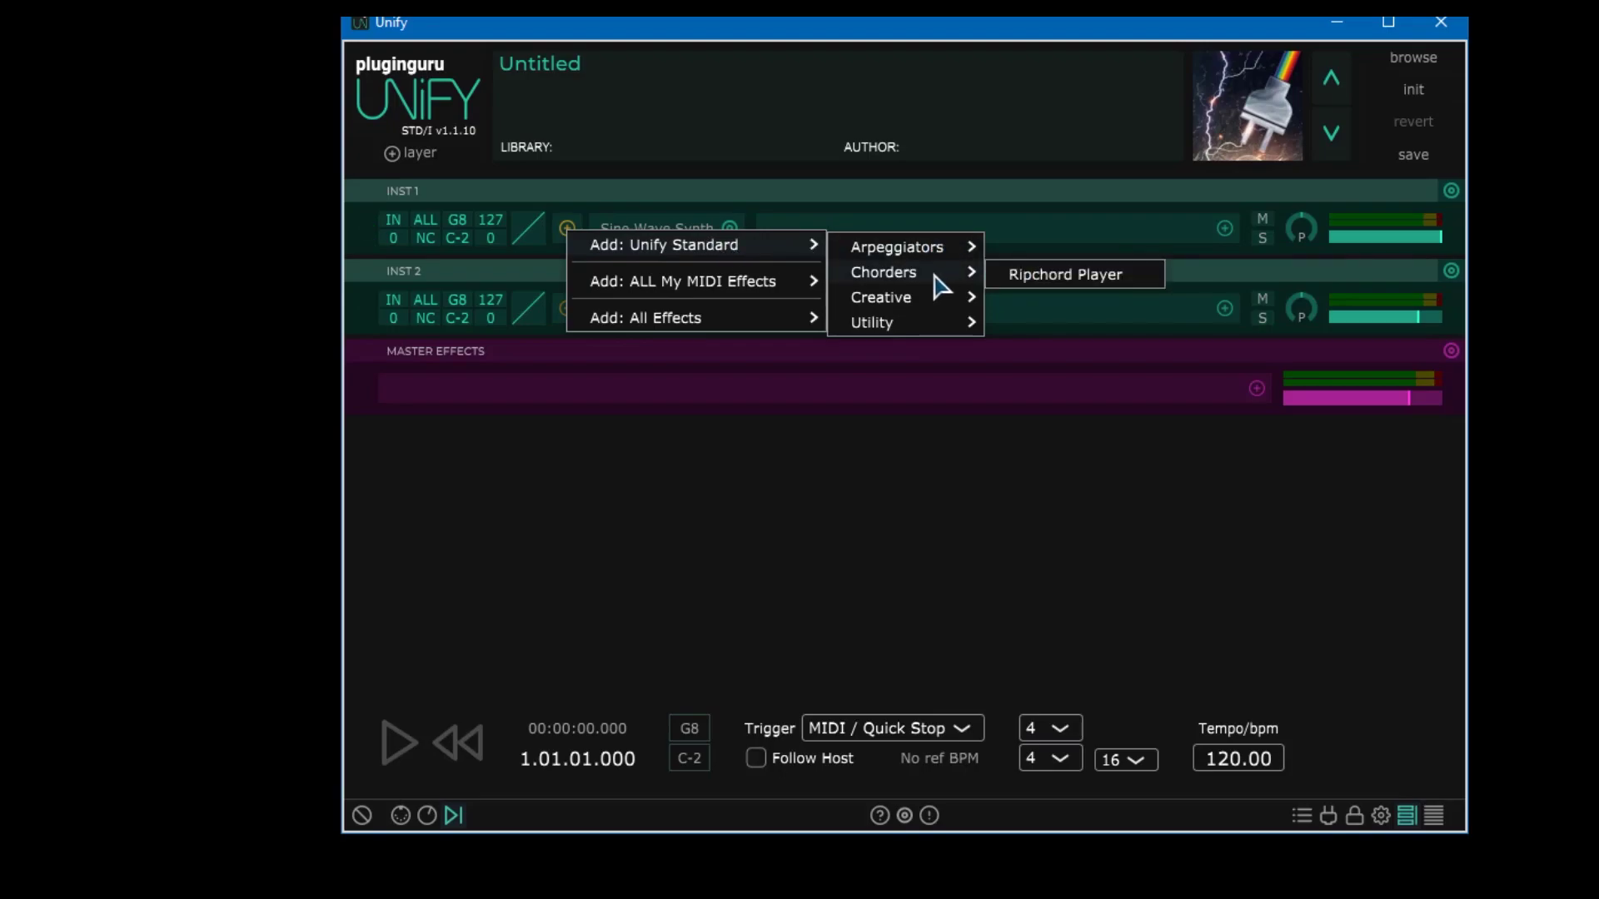
{"action": "mouse_move", "coordinate": [915, 299]}
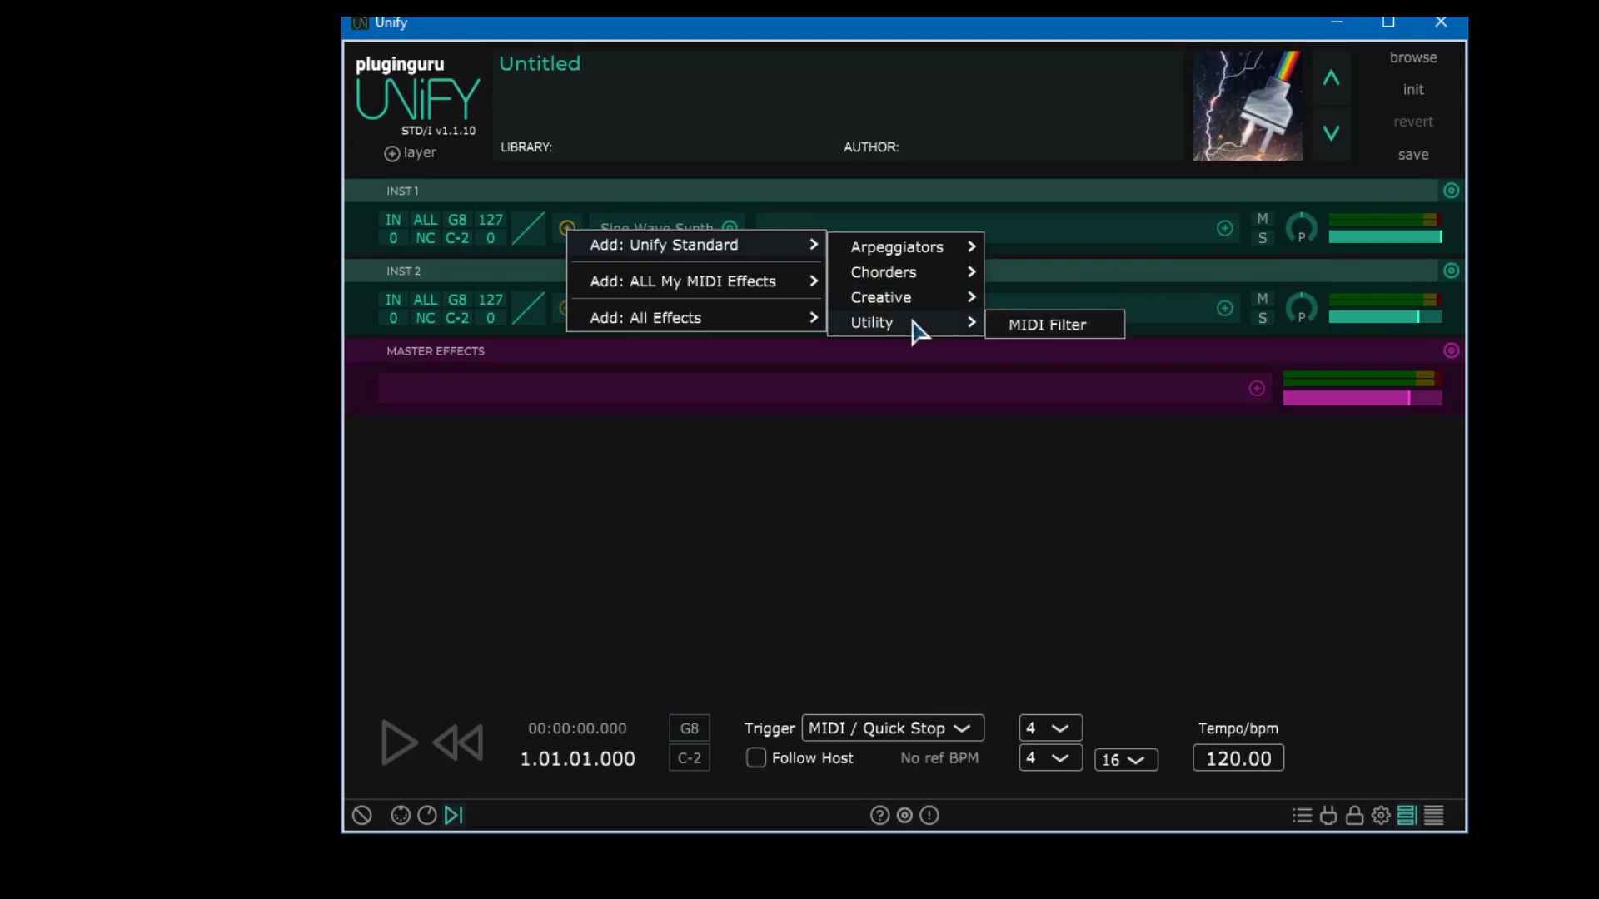
{"action": "mouse_move", "coordinate": [645, 291]}
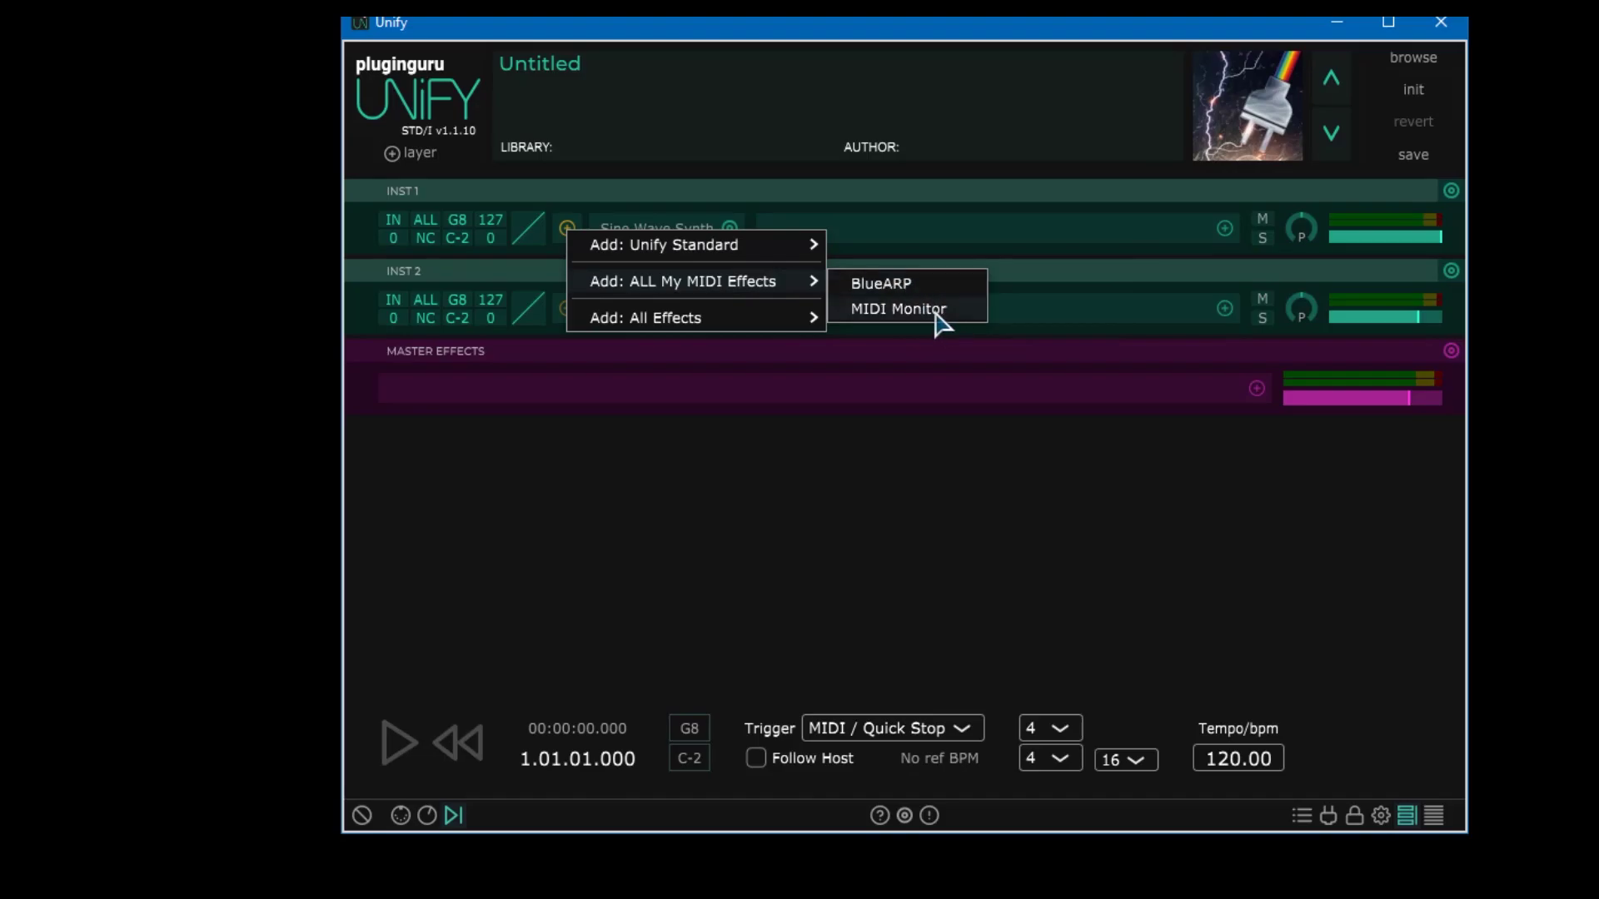
{"action": "mouse_move", "coordinate": [722, 334]}
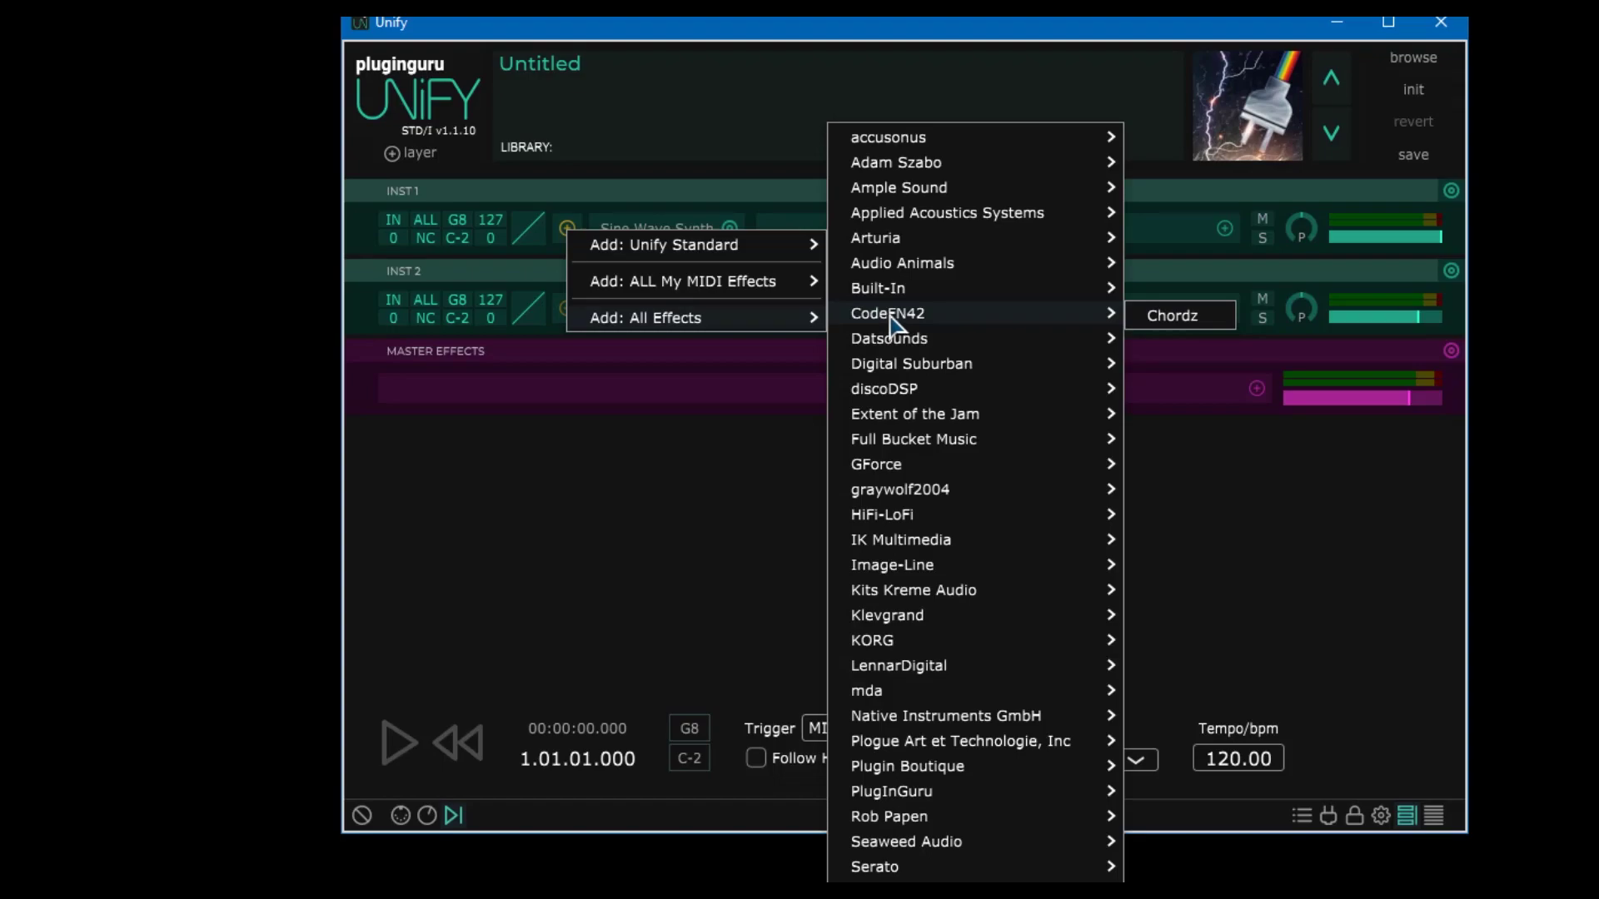
{"action": "left_click", "coordinate": [654, 401]}
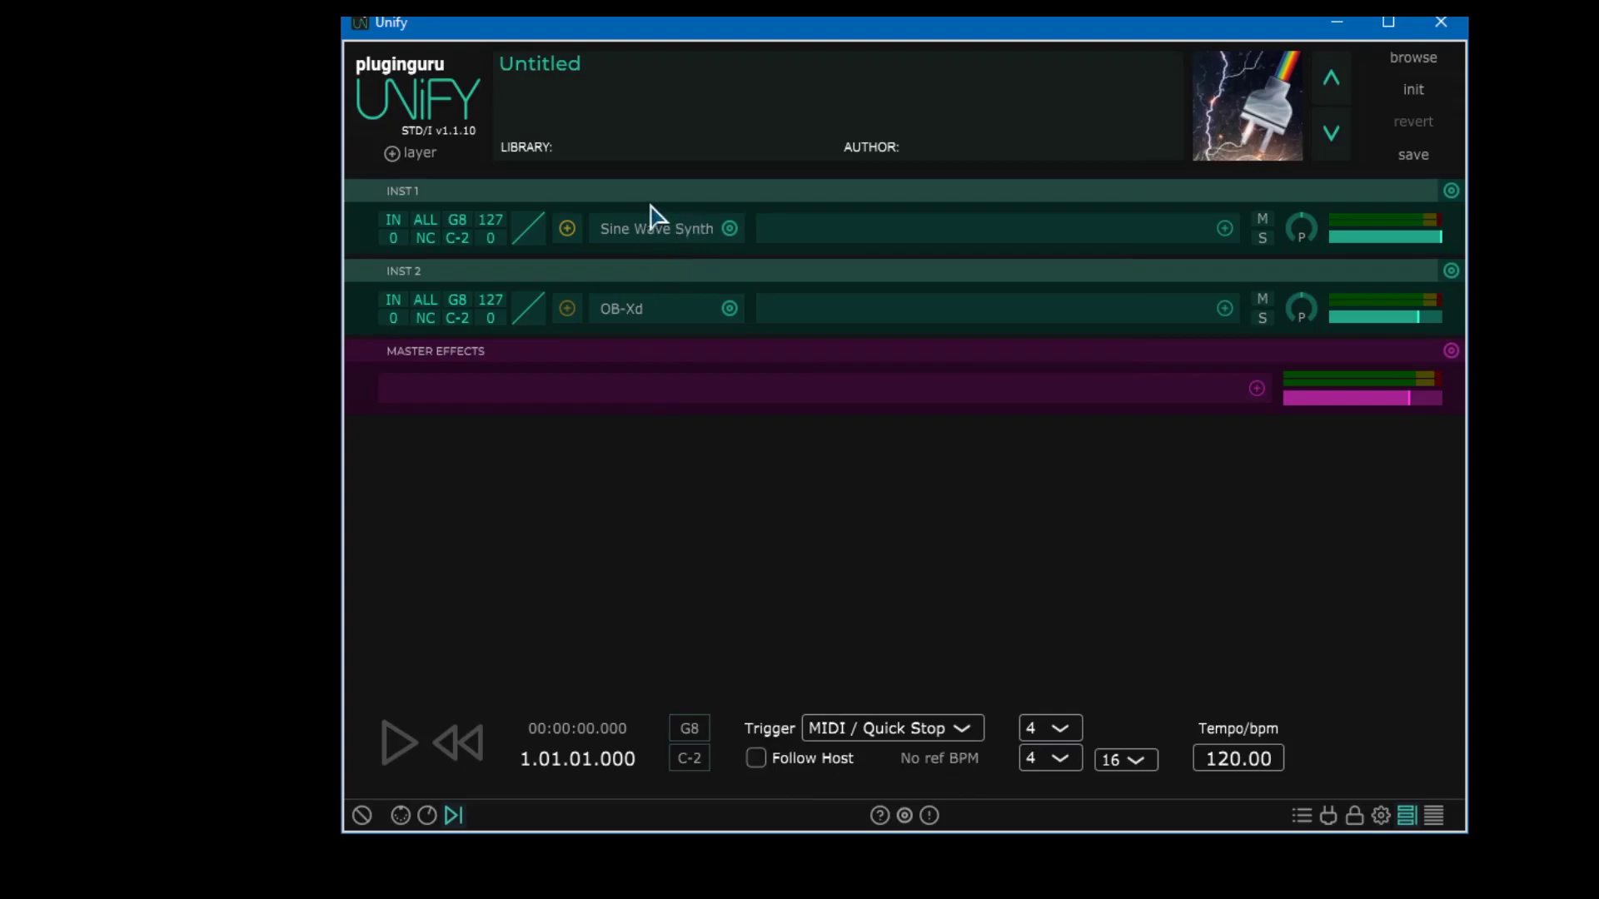
Reset the patch to its initial state and look through the Unify Standard, Desarrollador, Mis Instrumentos and All Instruments swaps for INST 1
{"action": "left_click", "coordinate": [1415, 89]}
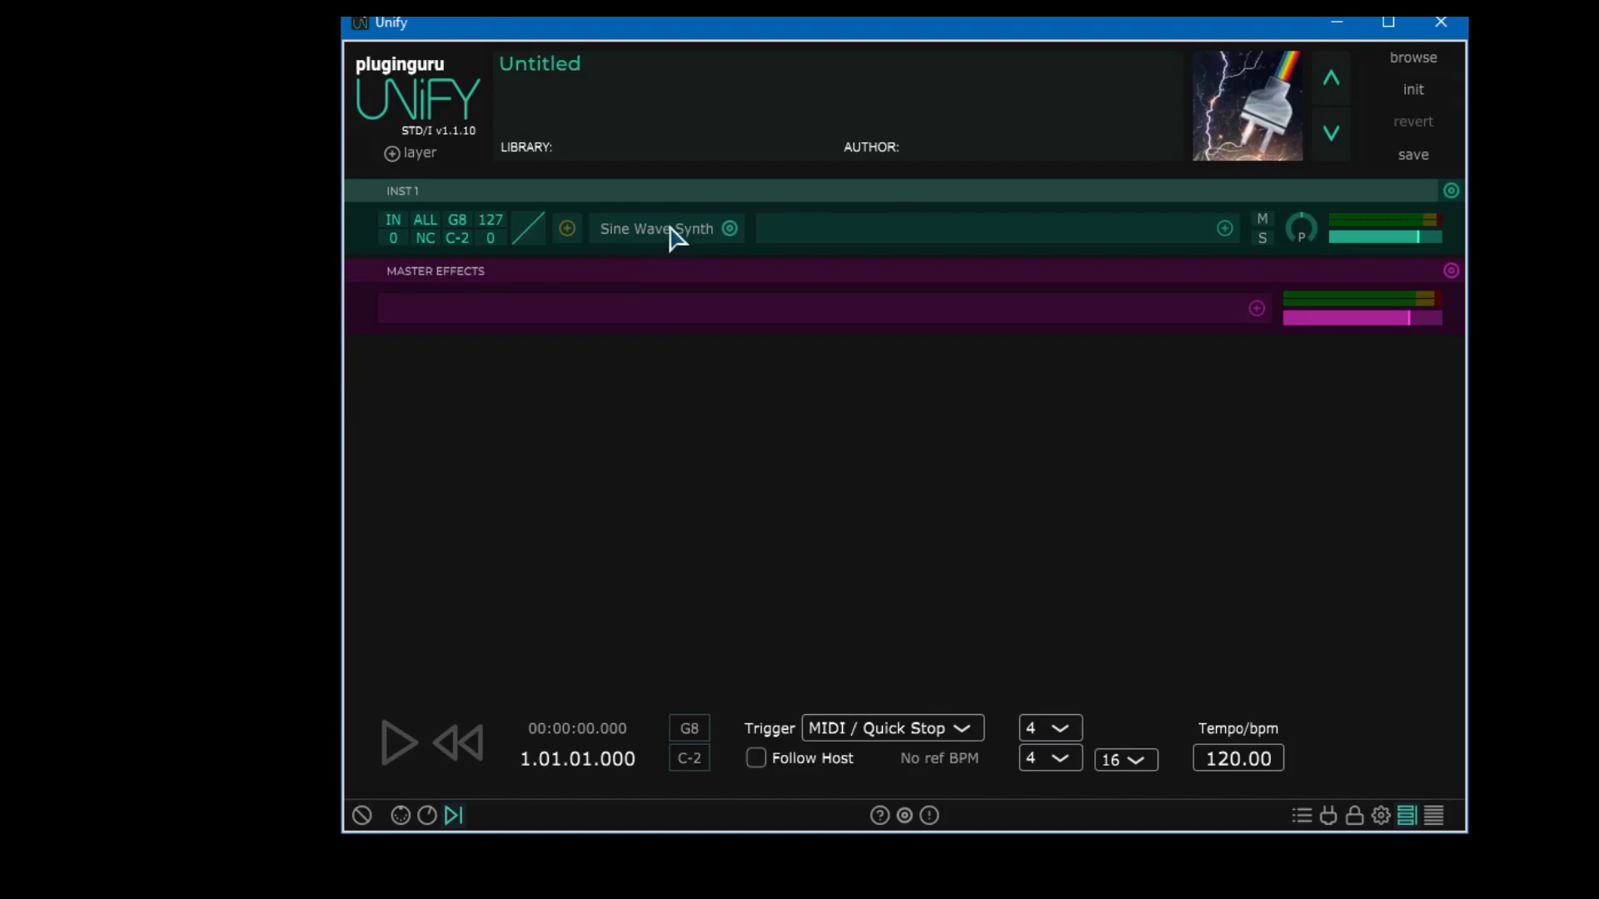
{"action": "left_click", "coordinate": [731, 230]}
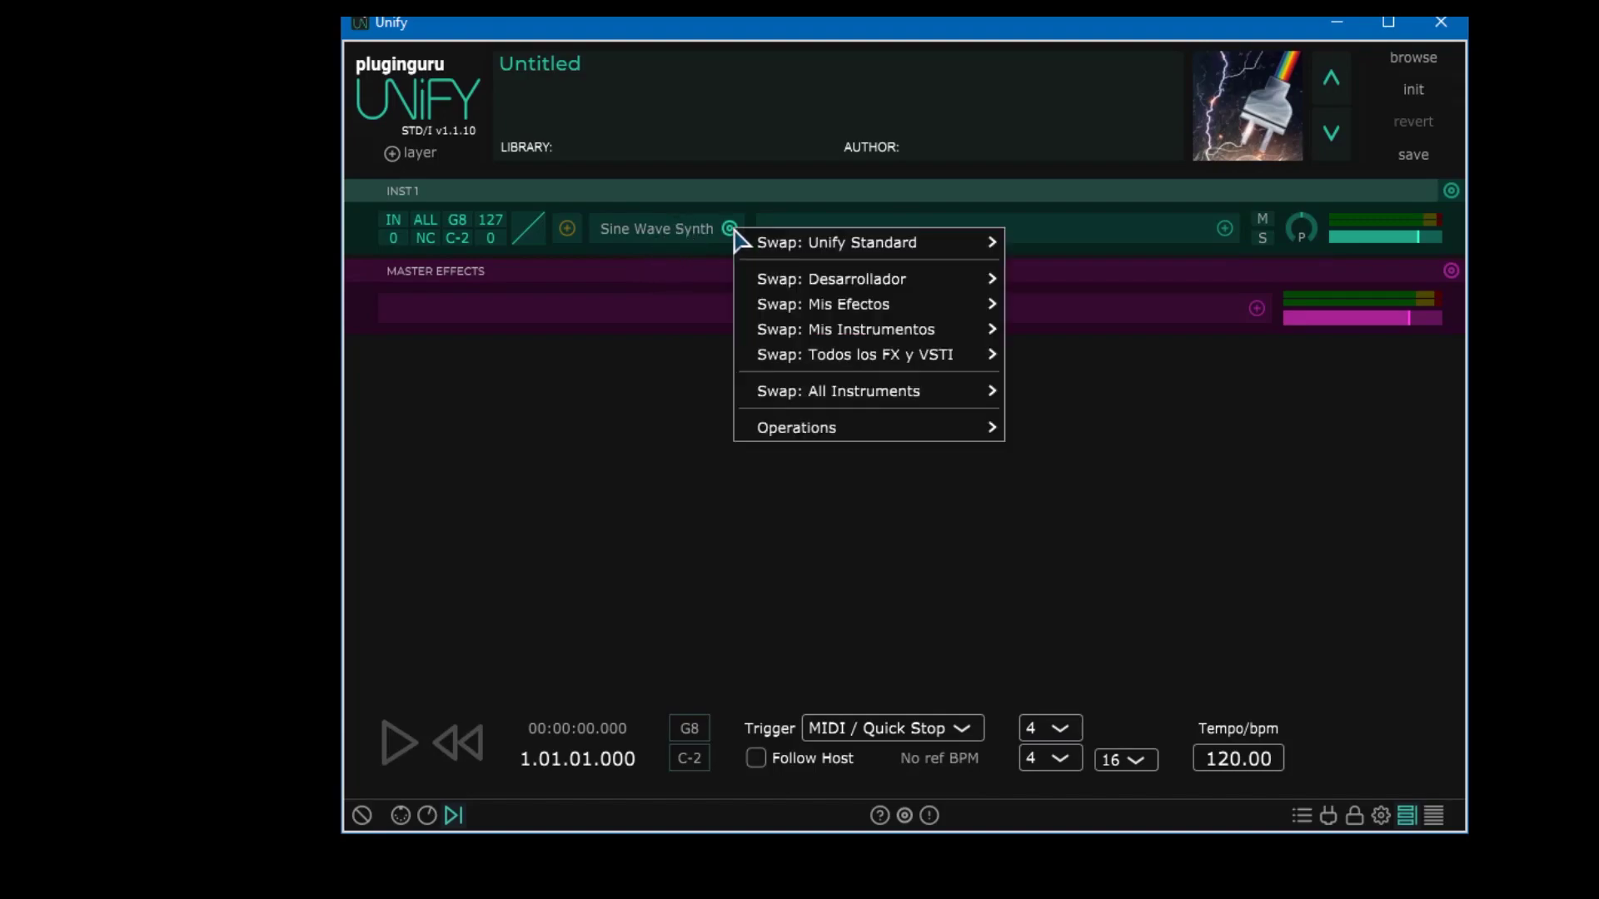
{"action": "mouse_move", "coordinate": [825, 243]}
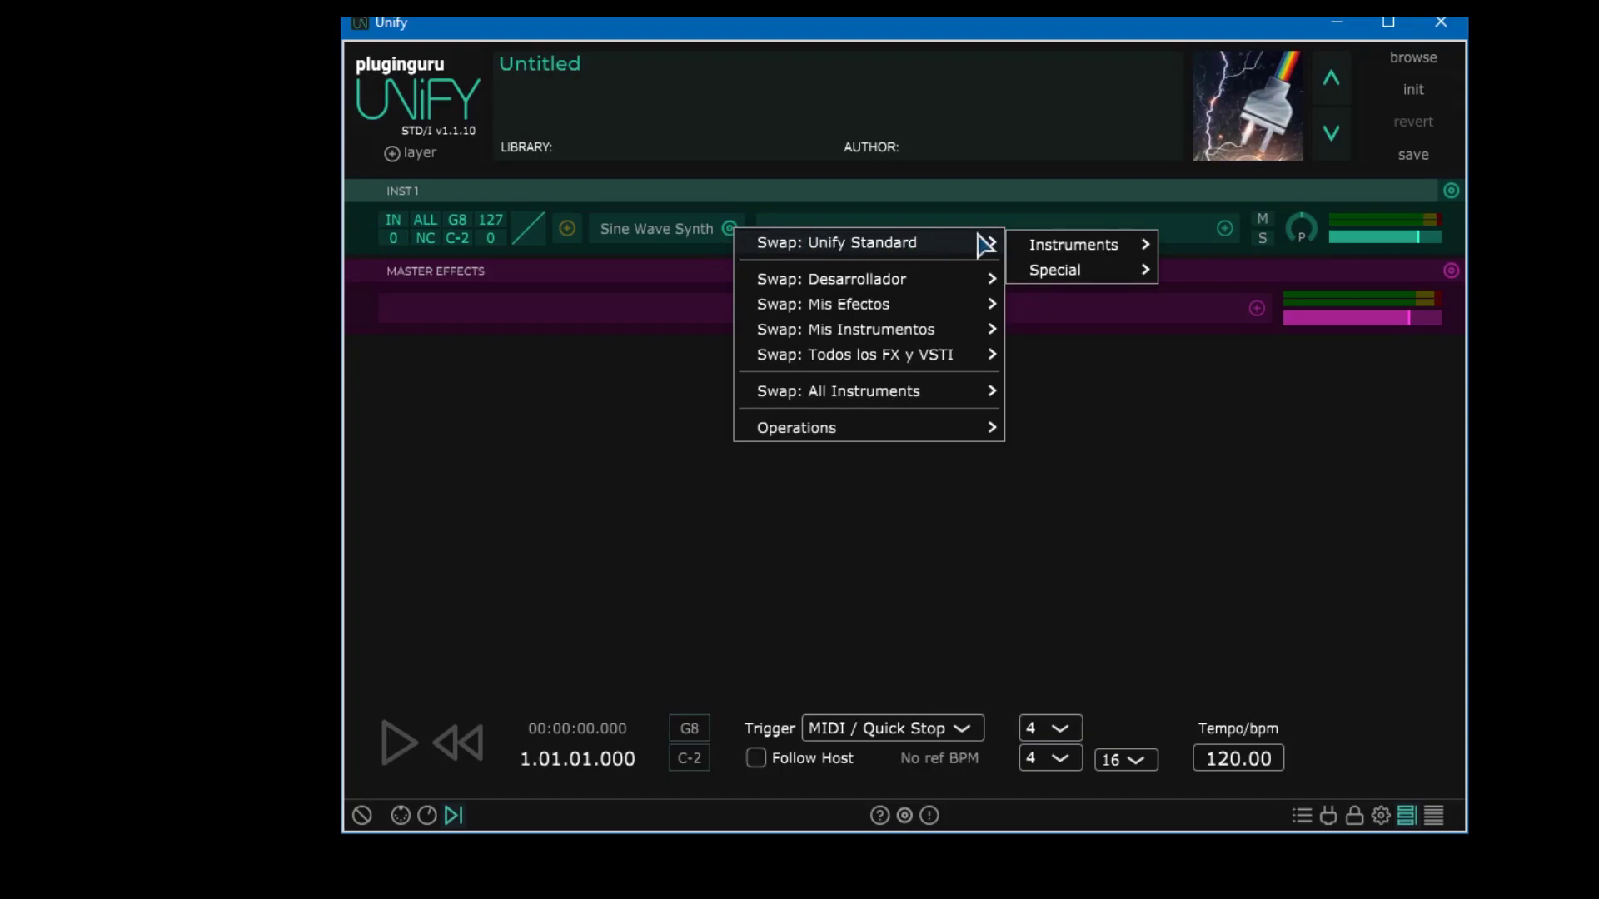
{"action": "mouse_move", "coordinate": [1056, 249]}
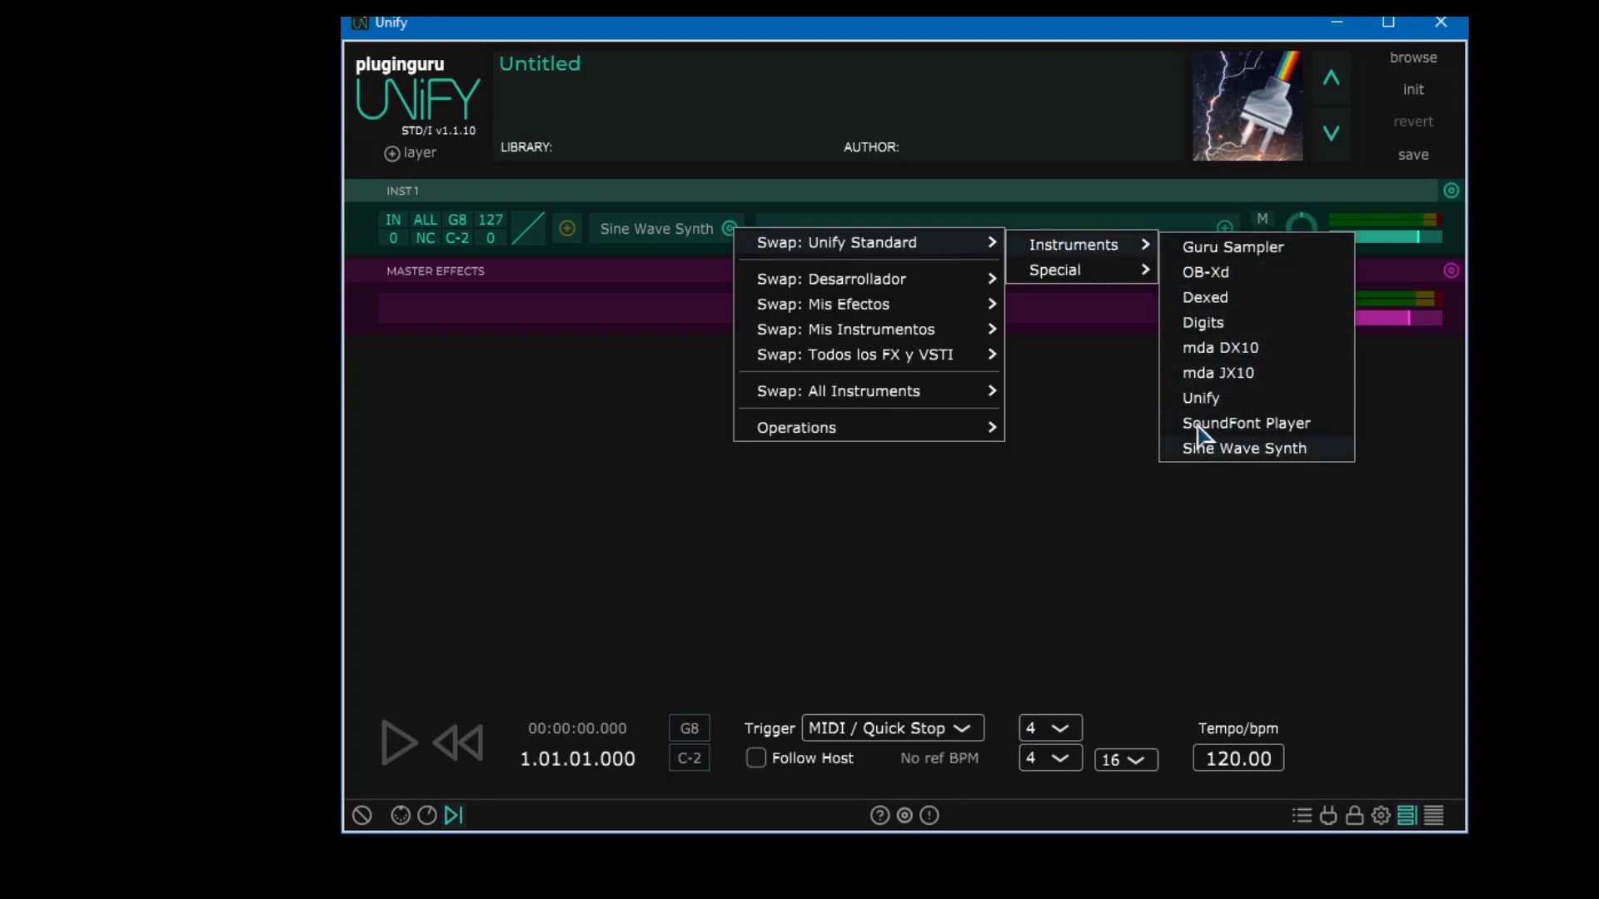
{"action": "mouse_move", "coordinate": [1116, 268]}
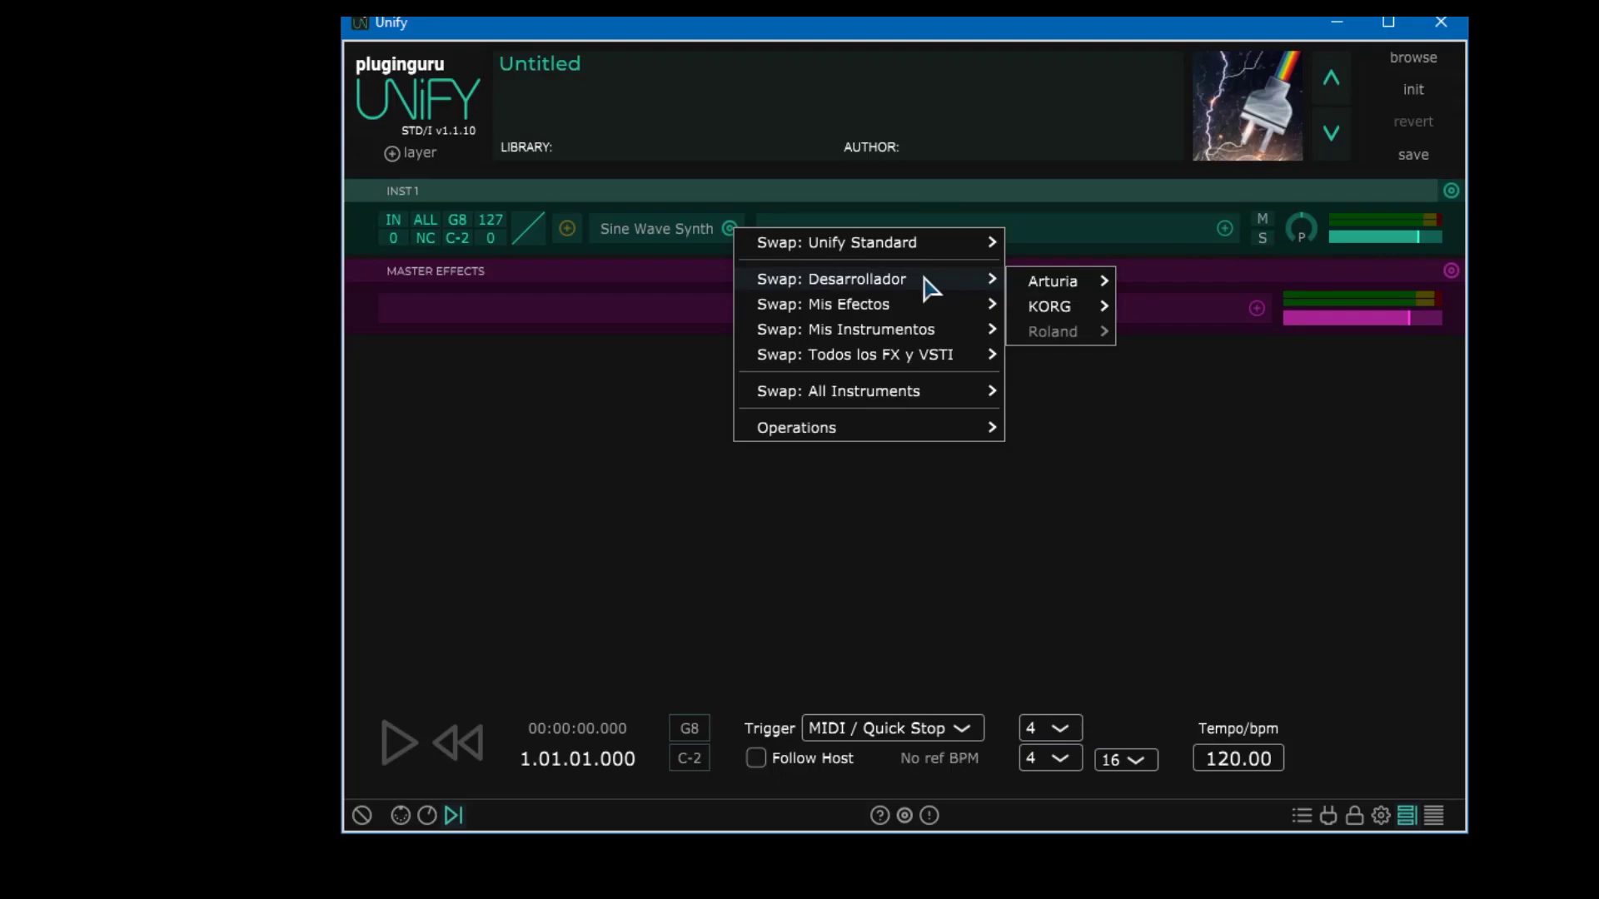
{"action": "mouse_move", "coordinate": [1079, 313]}
{"action": "mouse_move", "coordinate": [946, 333]}
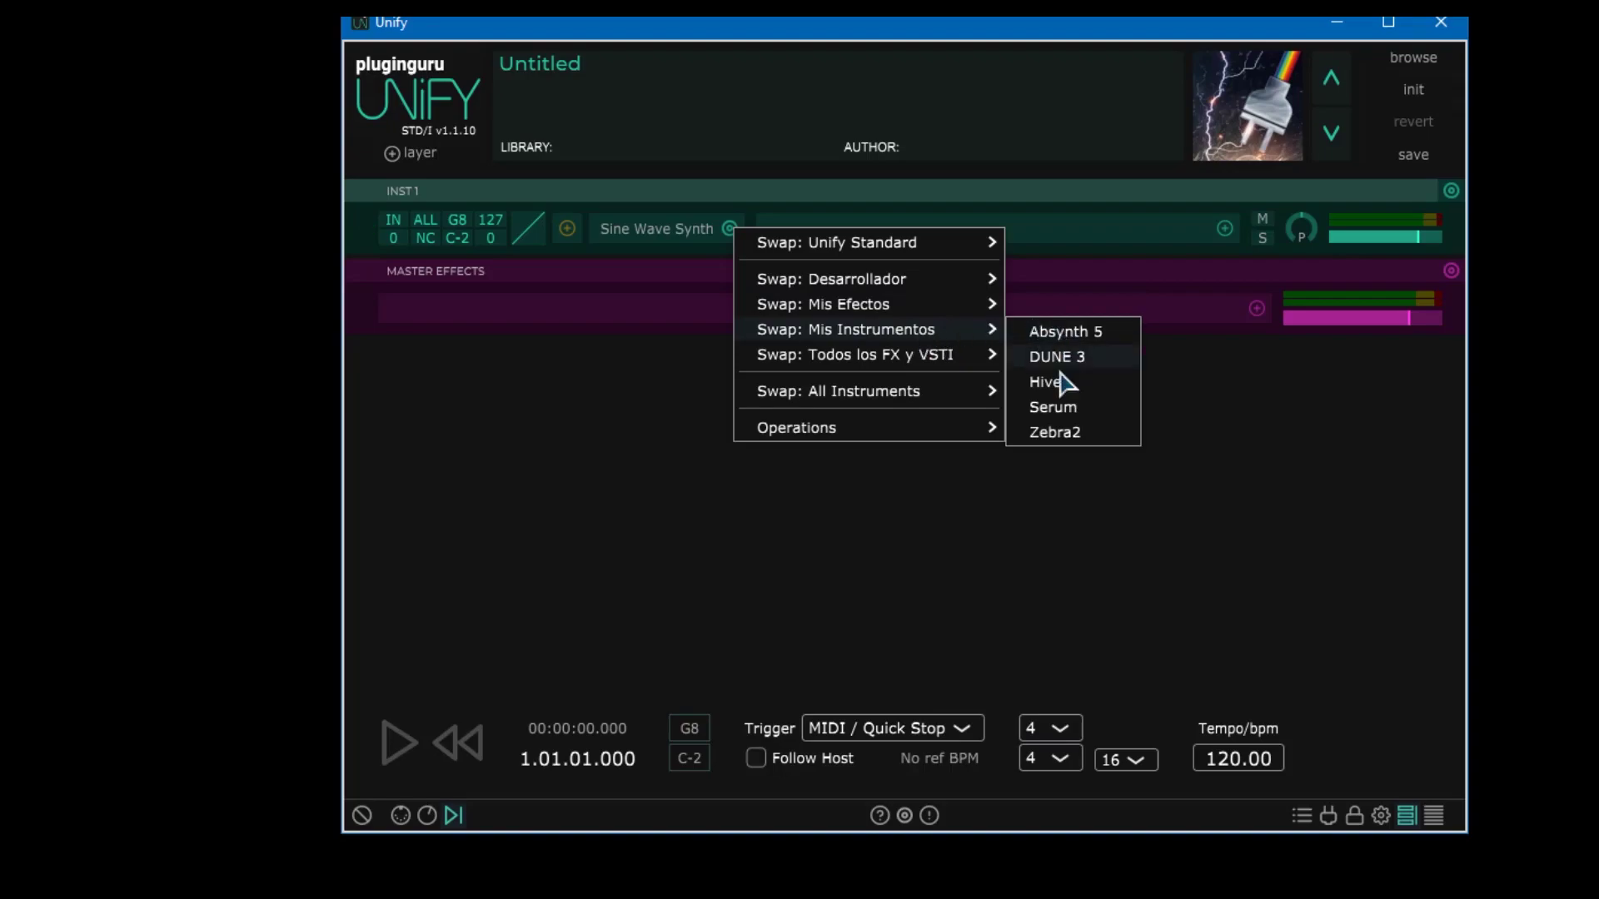
{"action": "mouse_move", "coordinate": [831, 361]}
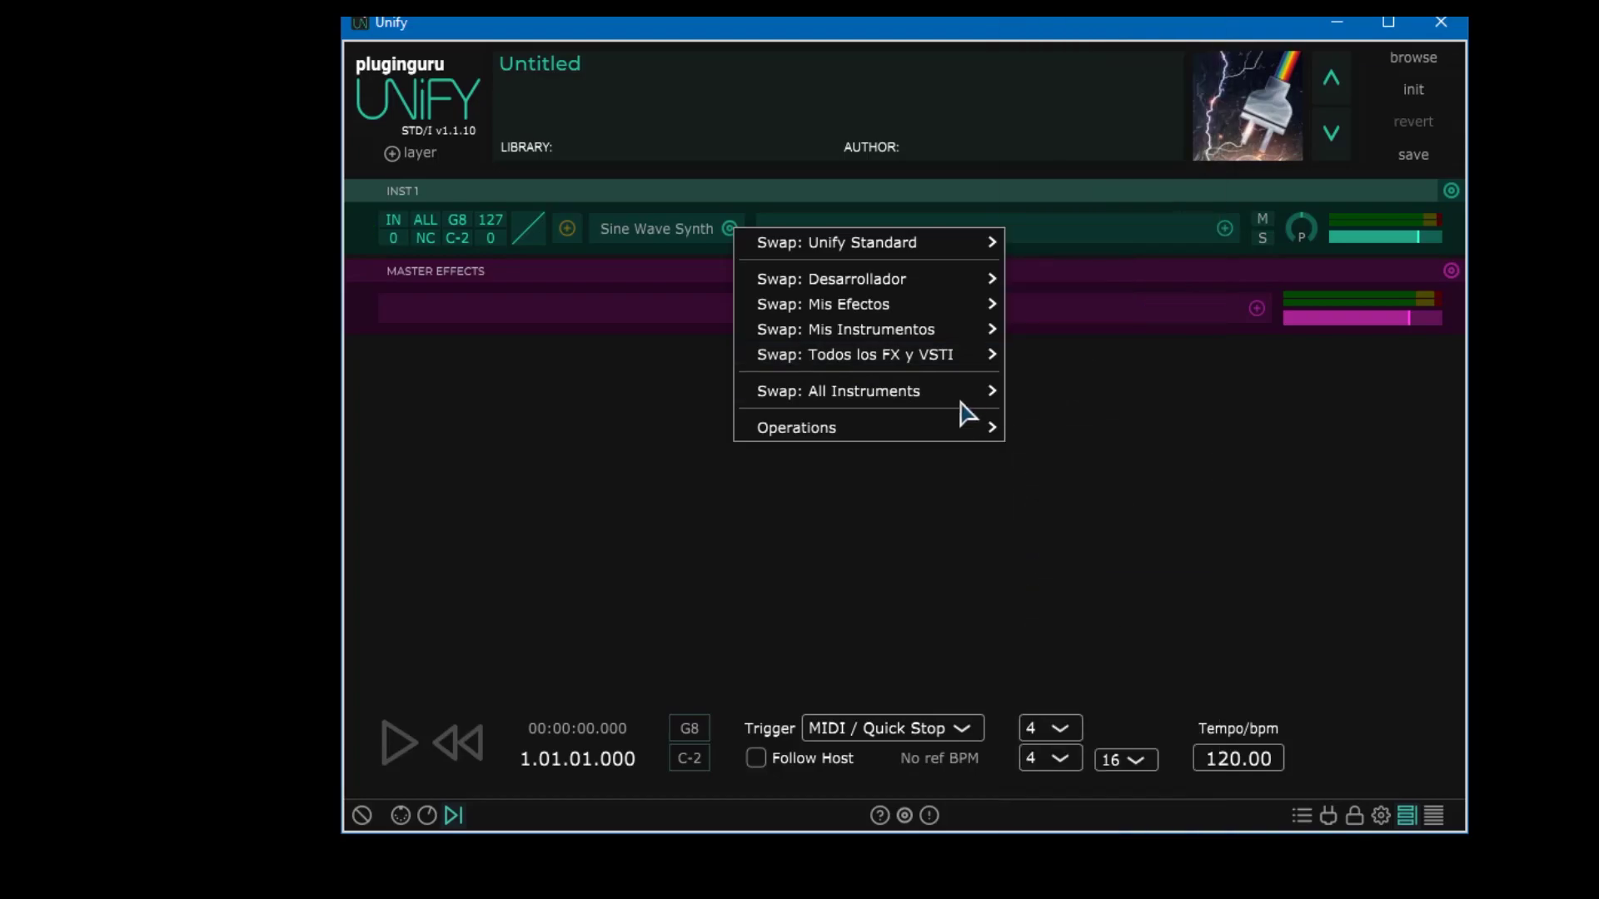
{"action": "mouse_move", "coordinate": [949, 393]}
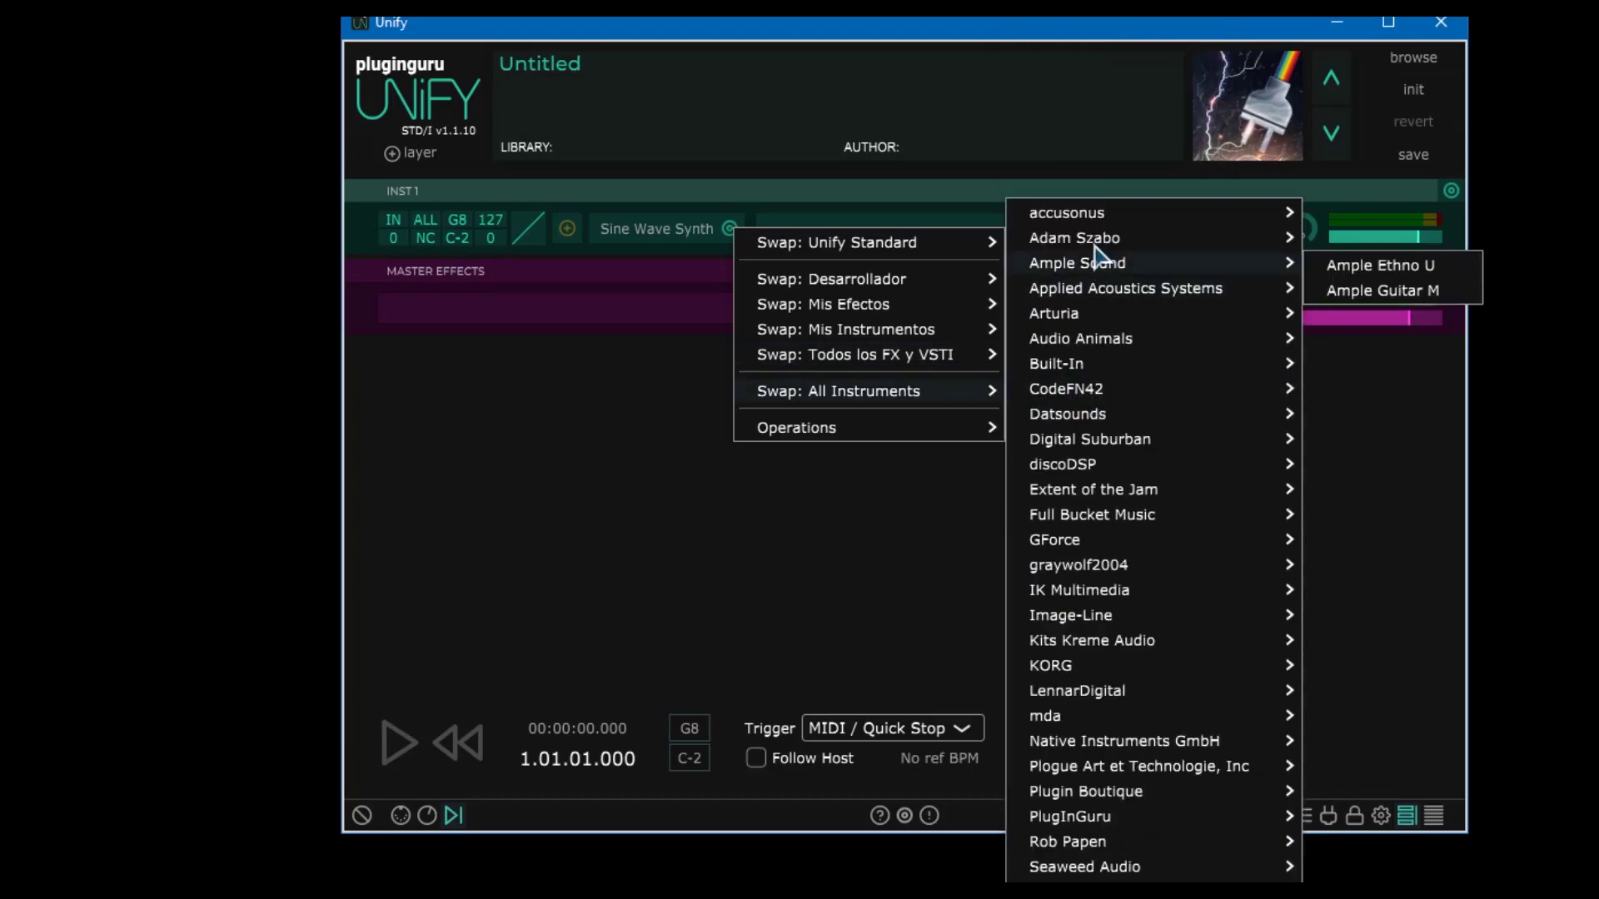
{"action": "mouse_move", "coordinate": [953, 435]}
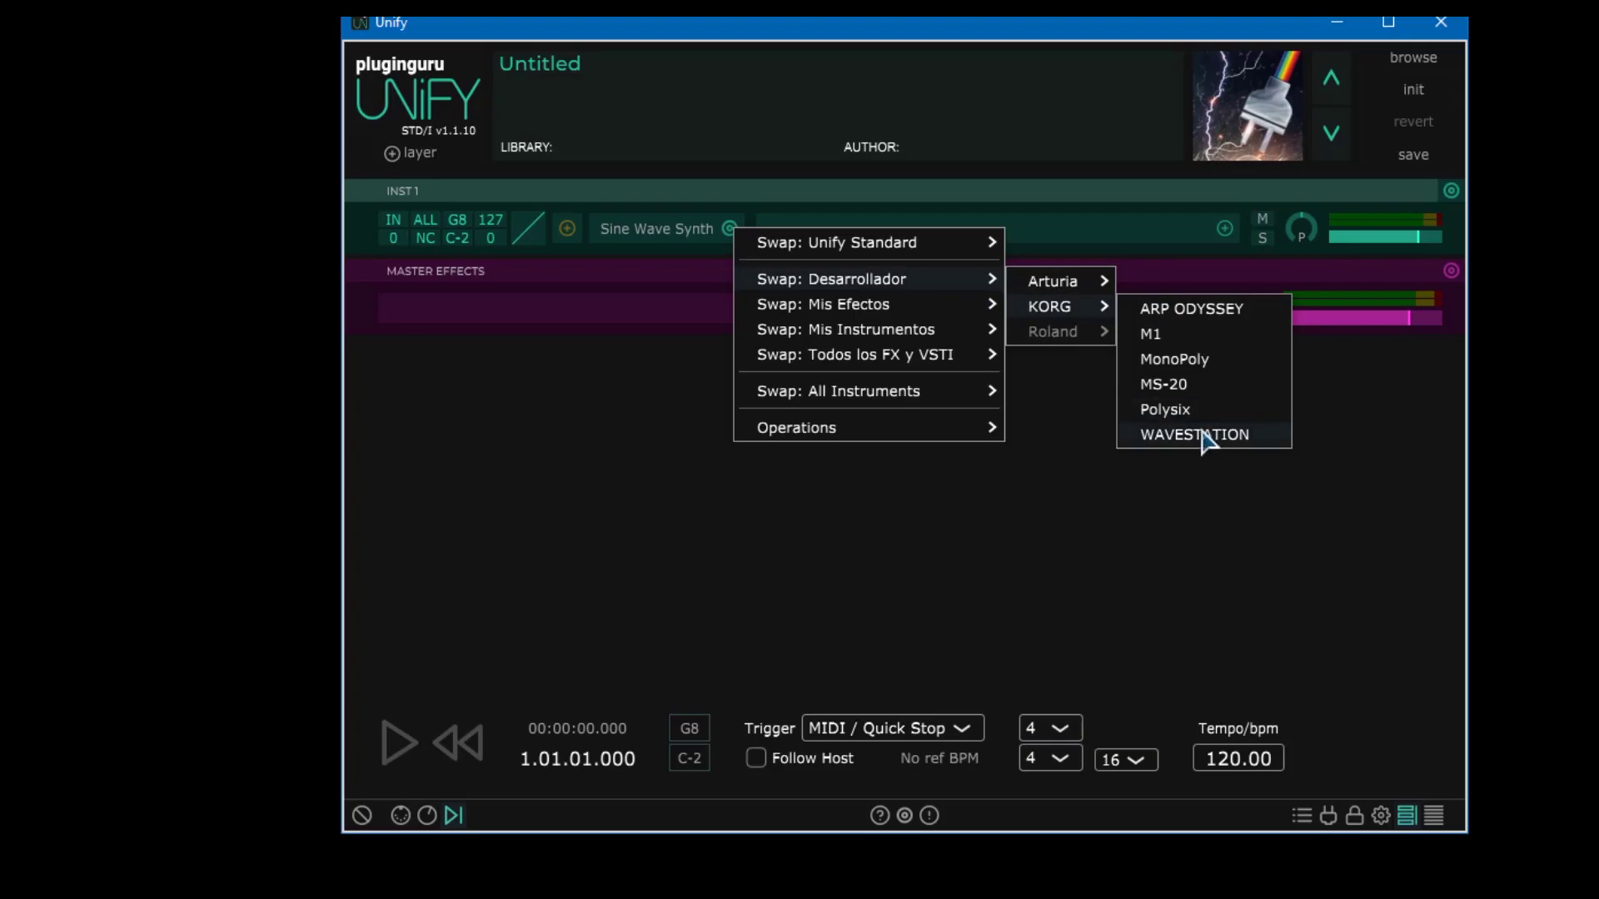
Swap INST 1's Sine Wave Synth for KORG's WAVESTATION, close its window and reopen the plug-in GUI
{"action": "left_click", "coordinate": [1207, 435]}
{"action": "left_click_drag", "start_coordinate": [749, 101], "coordinate": [1380, 1]}
{"action": "left_click", "coordinate": [650, 228]}
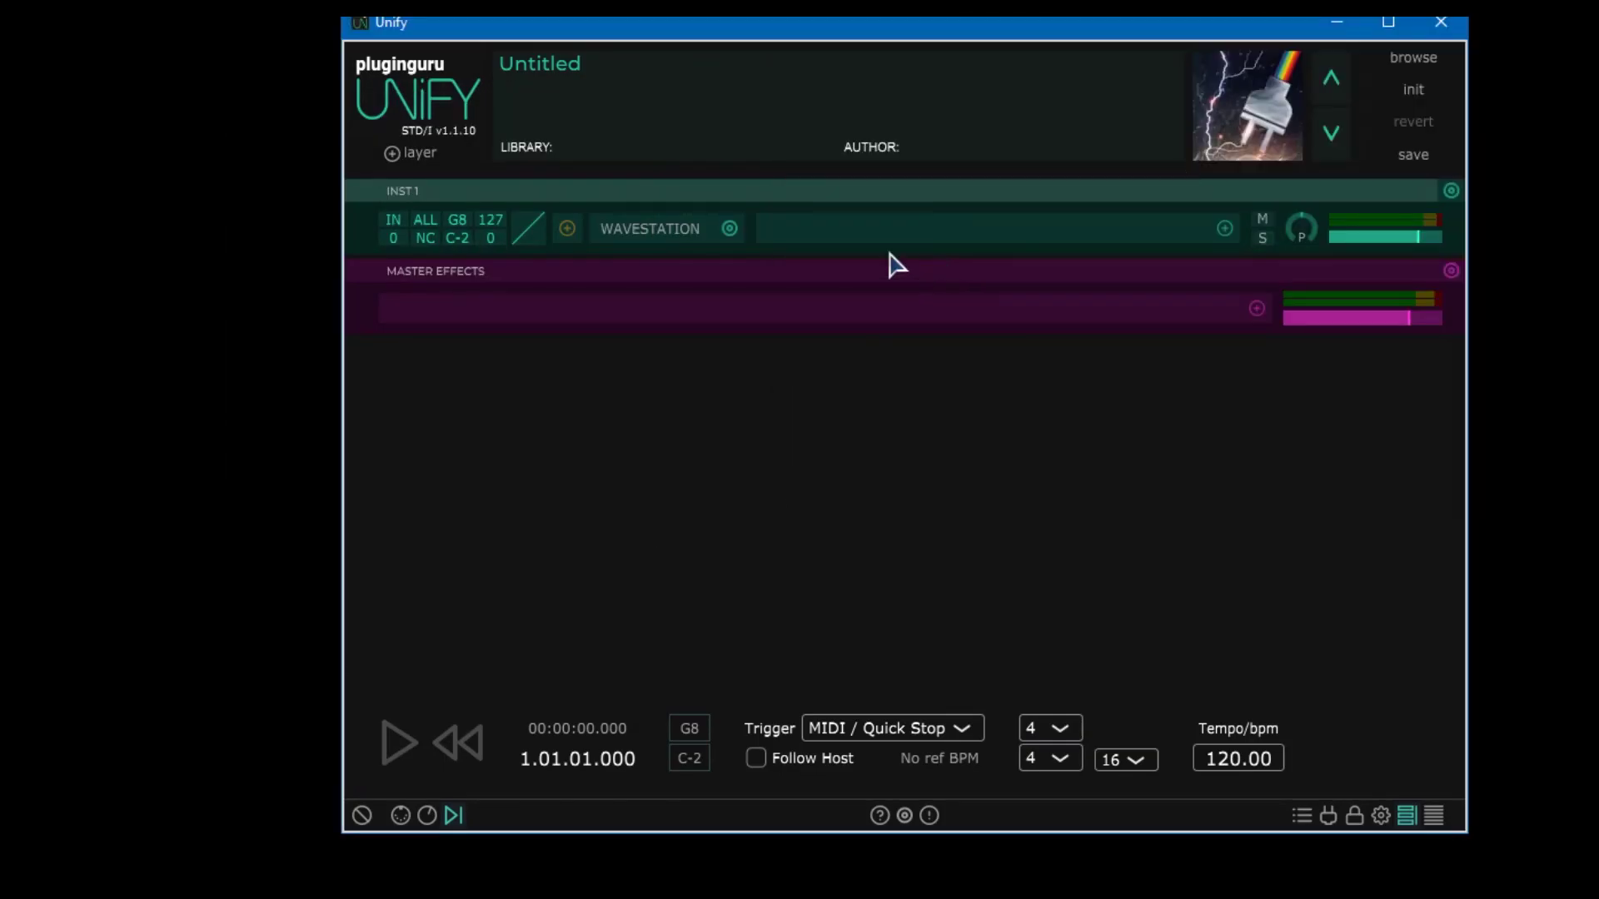
{"action": "left_click", "coordinate": [736, 235]}
{"action": "mouse_move", "coordinate": [985, 471]}
{"action": "left_click", "coordinate": [1082, 472]}
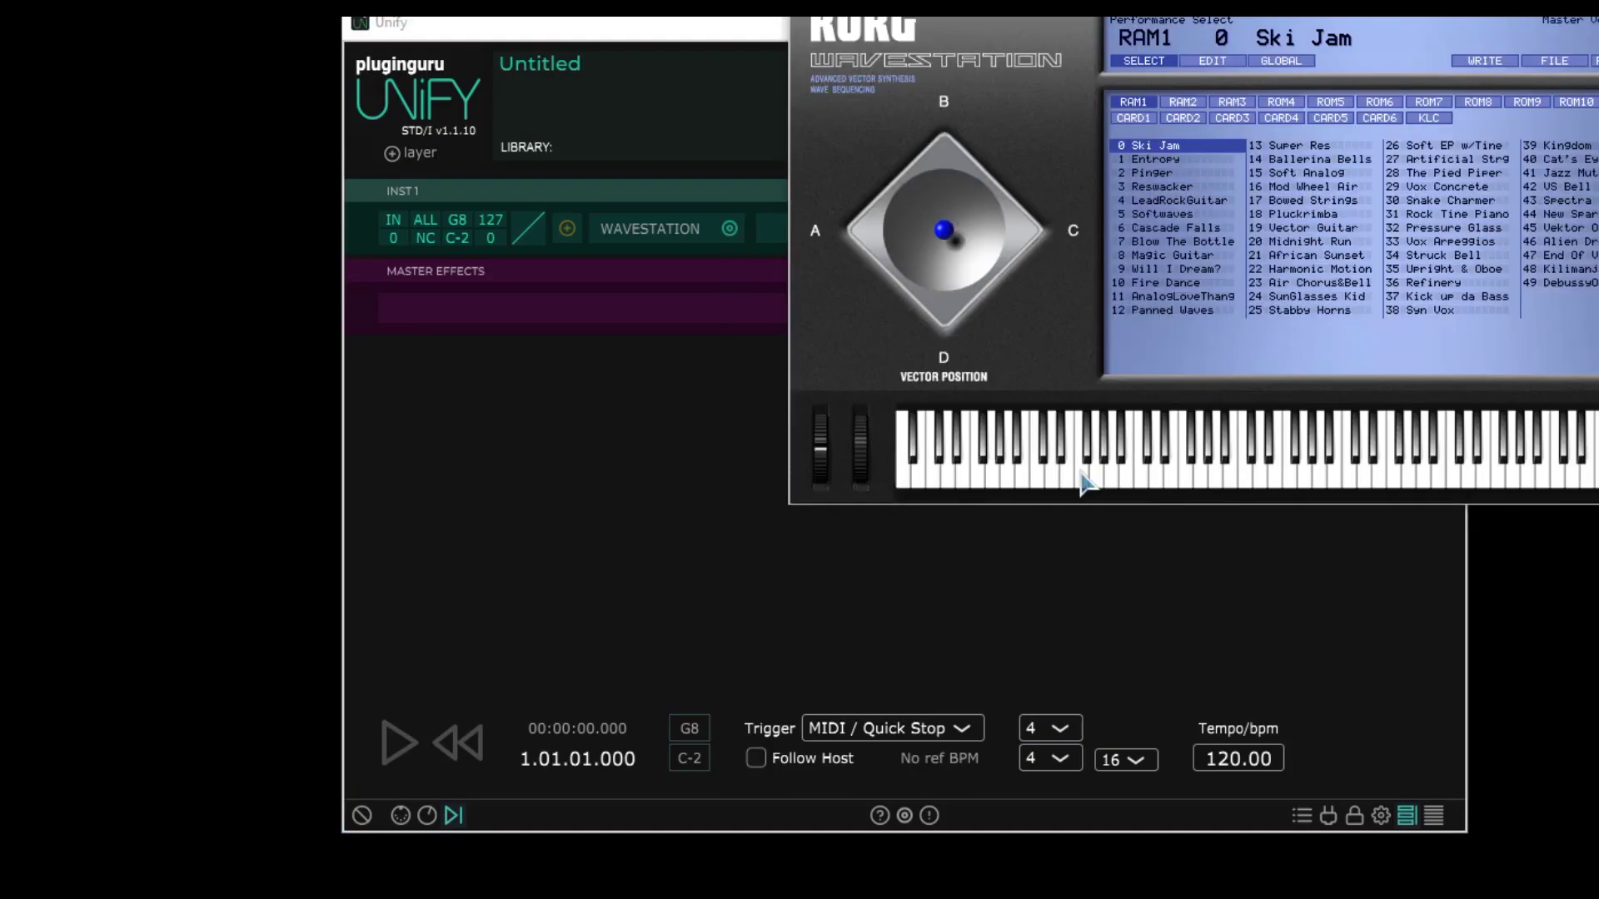
Review the plug-in state, bank and preset operations available for WAVESTATION, and reset the patch to its initial state
{"action": "left_click", "coordinate": [739, 234]}
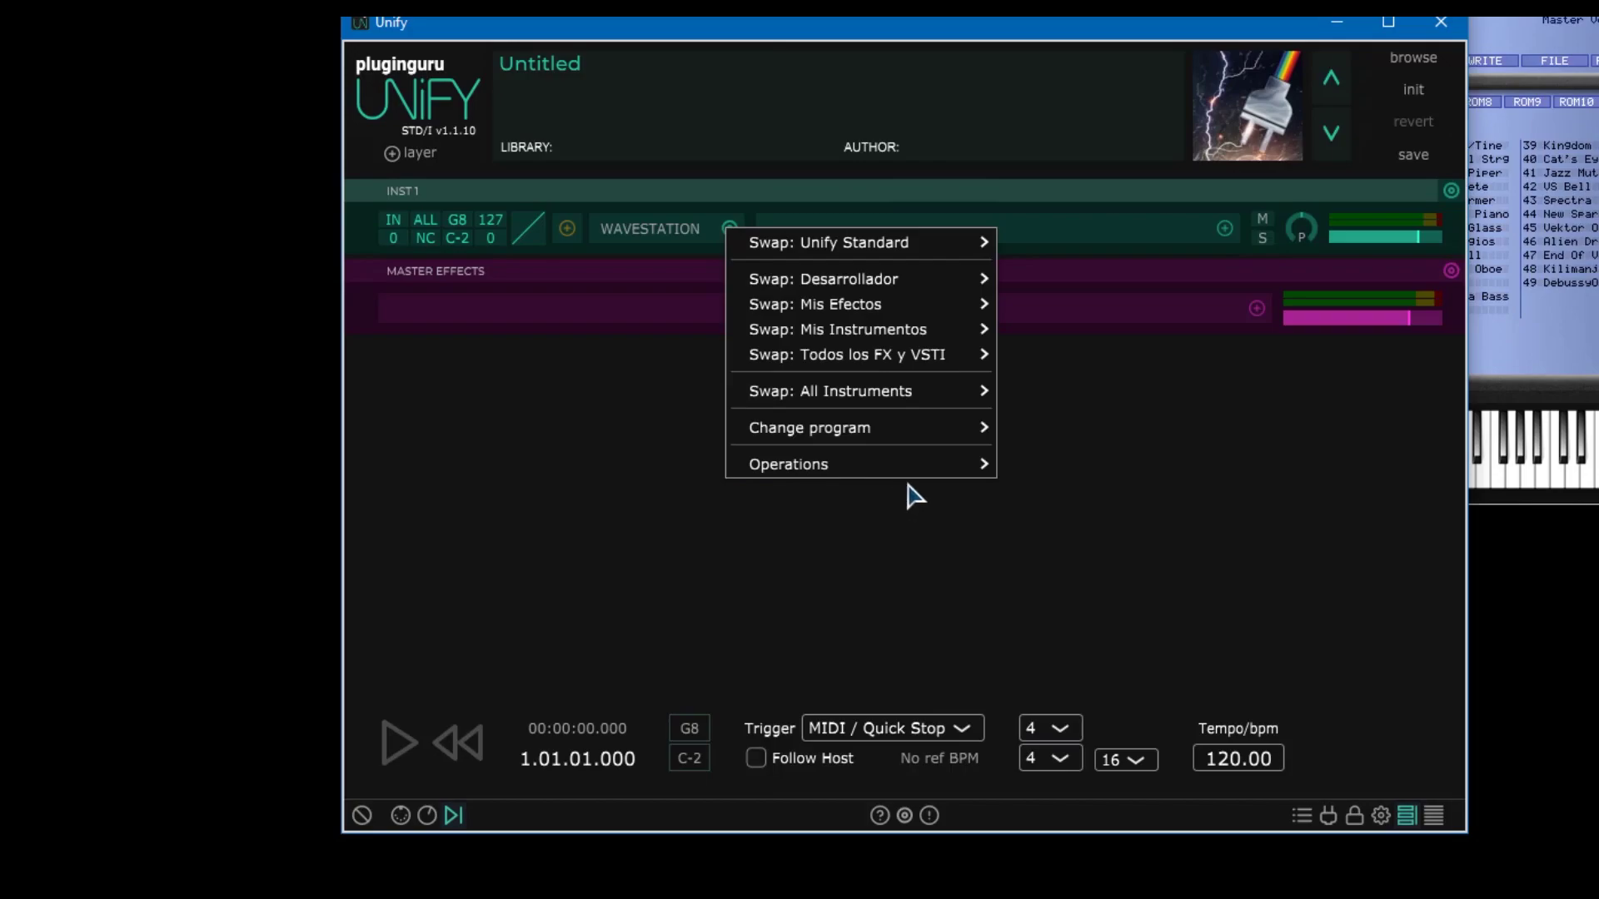
{"action": "mouse_move", "coordinate": [907, 464]}
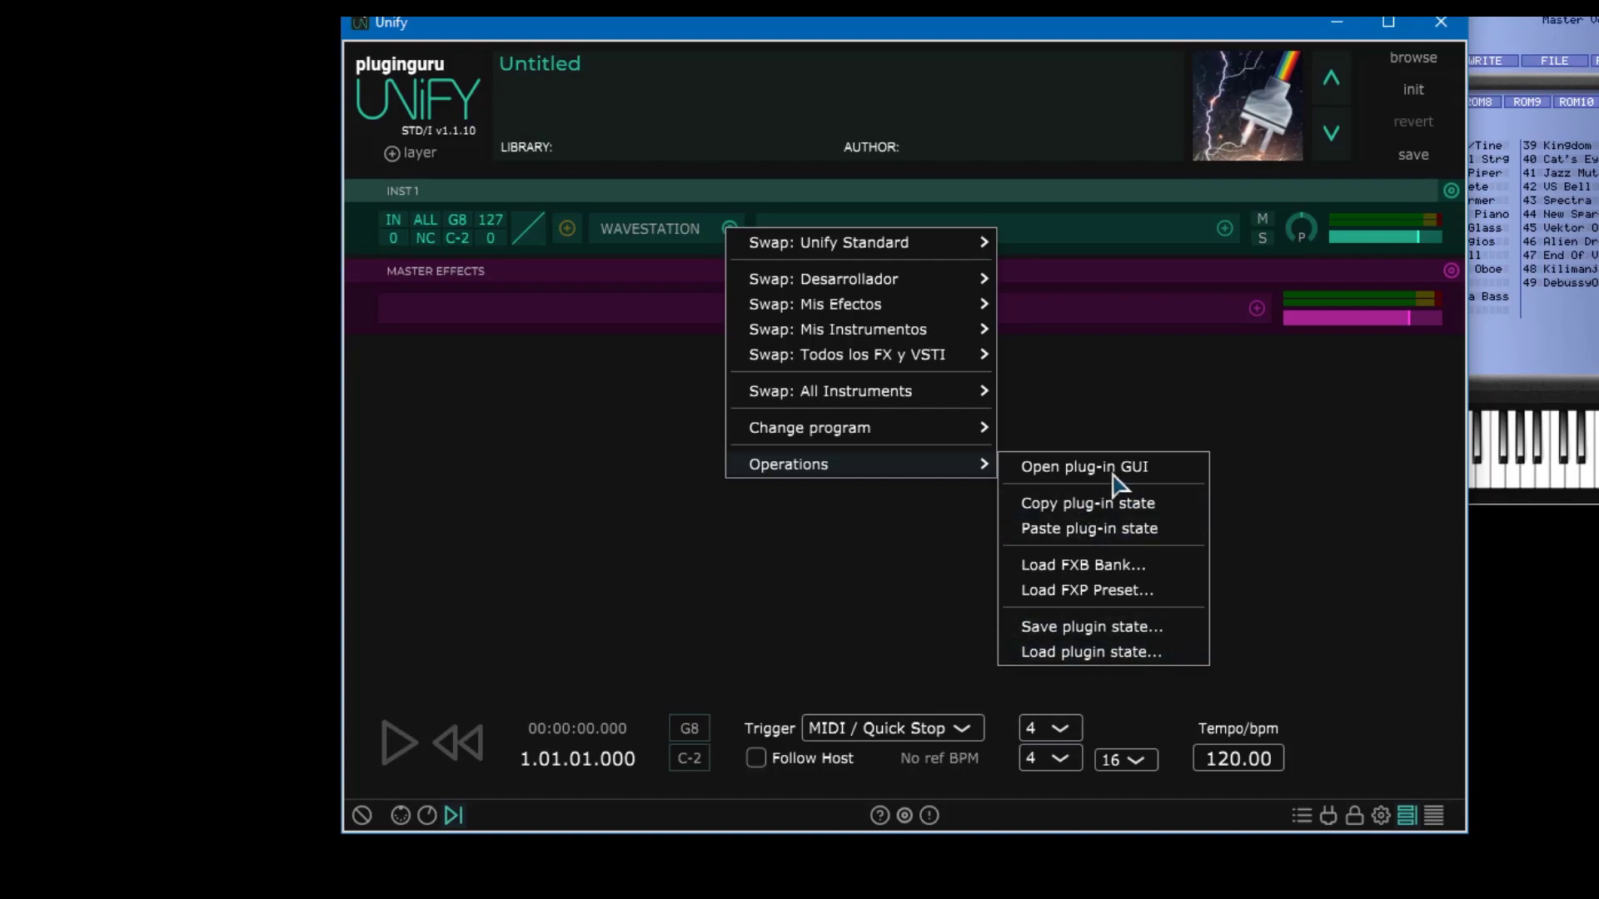
{"action": "left_click", "coordinate": [732, 233]}
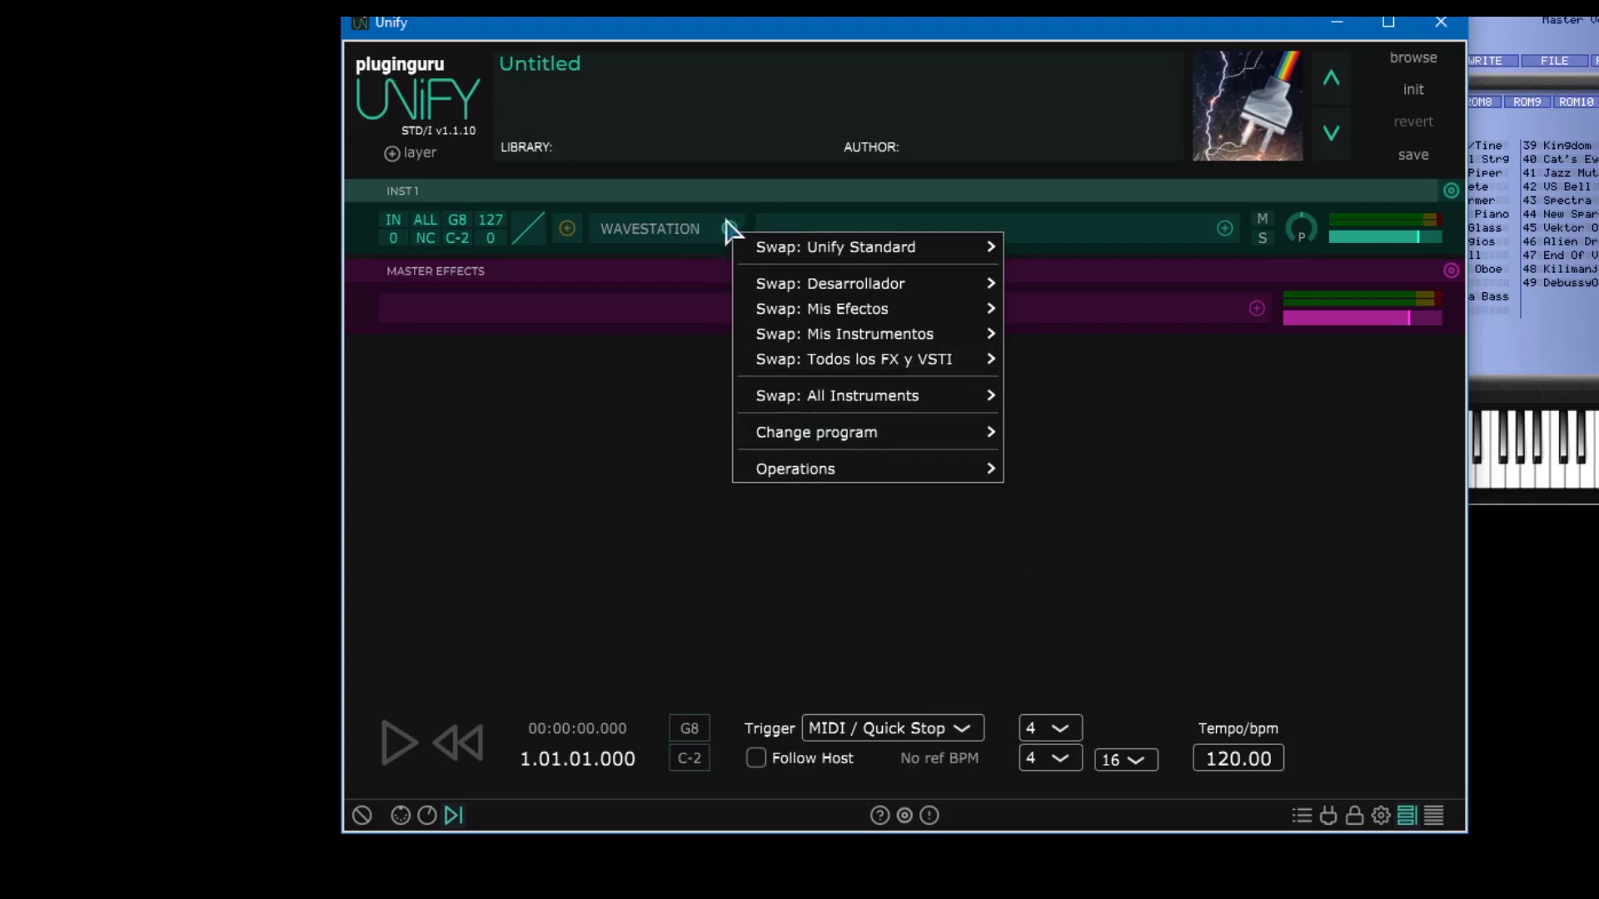
{"action": "left_click", "coordinate": [1407, 91]}
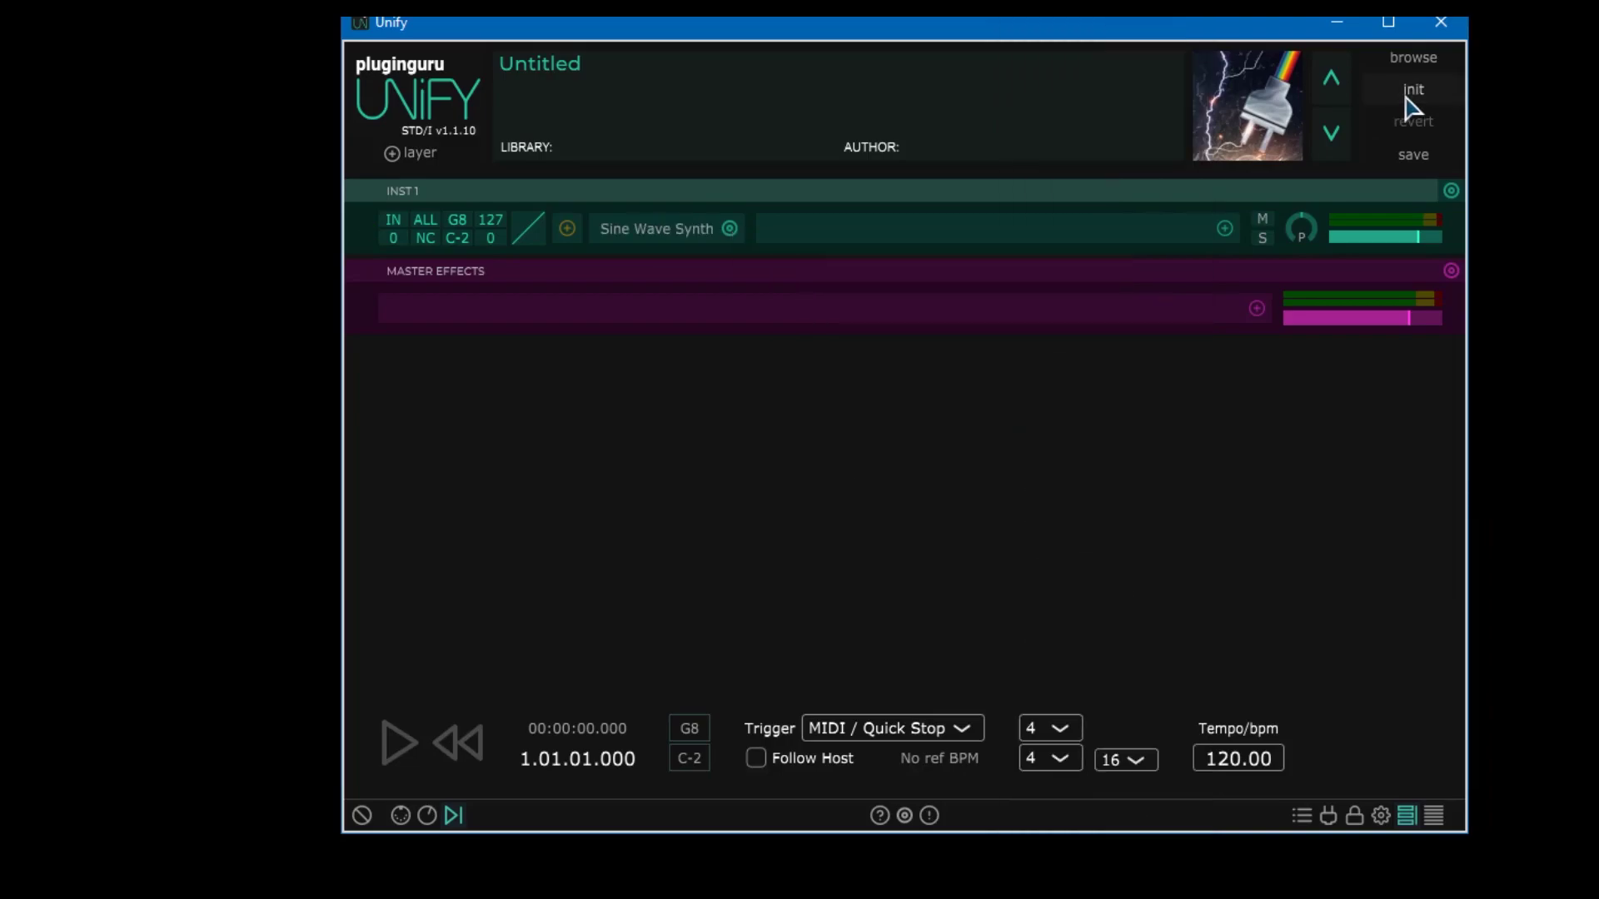
Look through the audio effects INST 1 can add under Unify Standard, ALL Audio Effects, ALL Audio FX, EFFECT TYPE.xml and All Effects
{"action": "left_click", "coordinate": [1224, 228]}
{"action": "mouse_move", "coordinate": [1183, 243]}
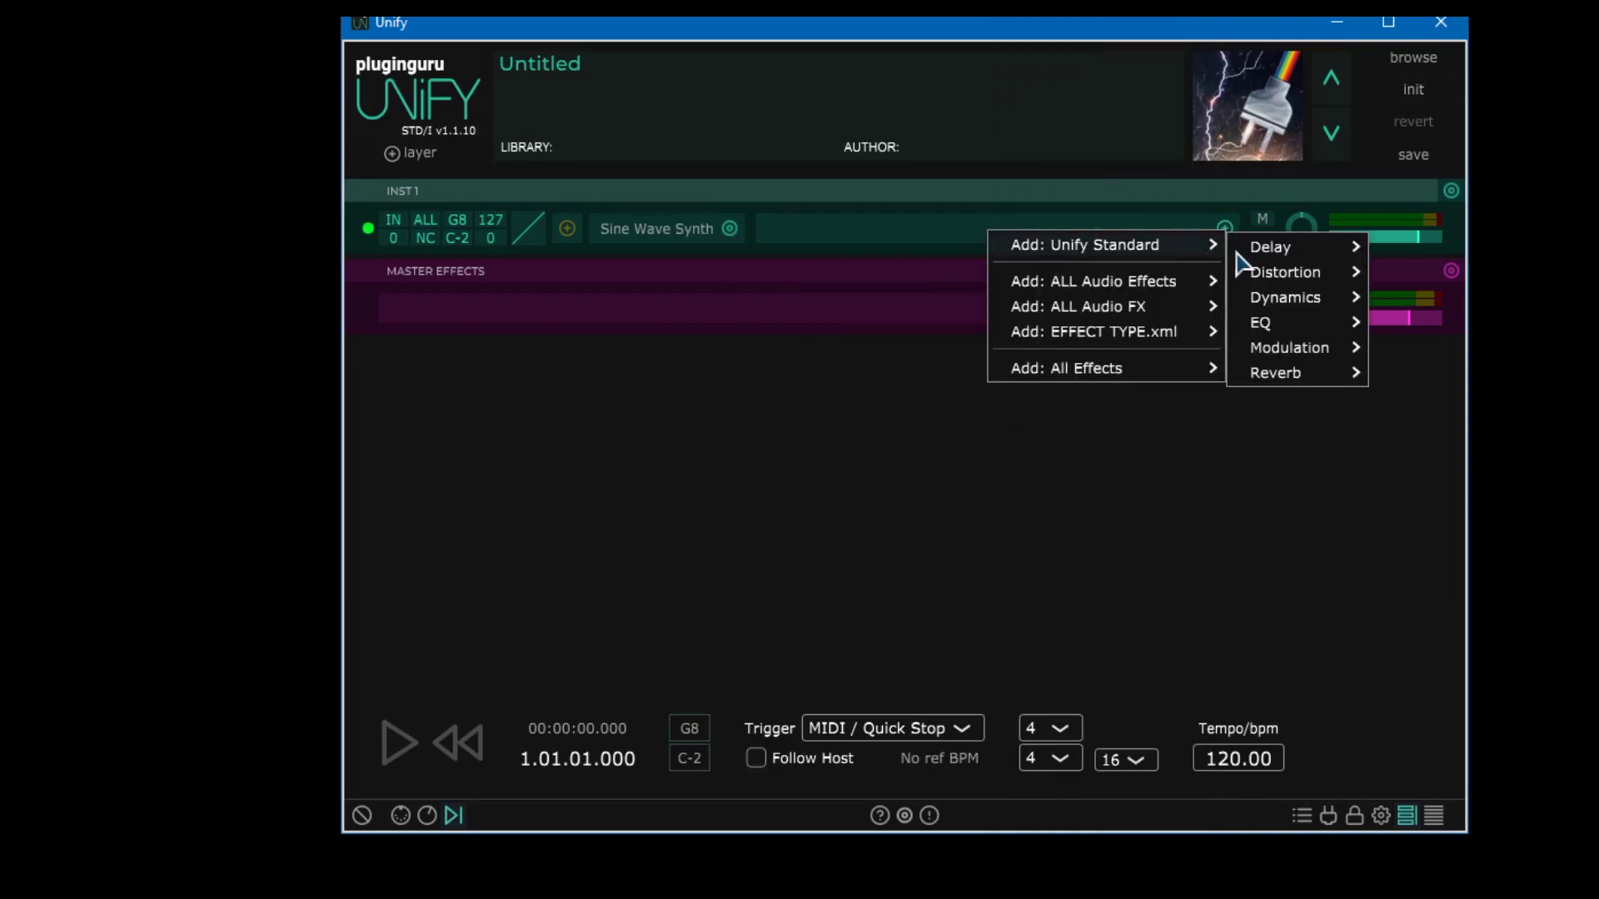
{"action": "mouse_move", "coordinate": [1238, 261]}
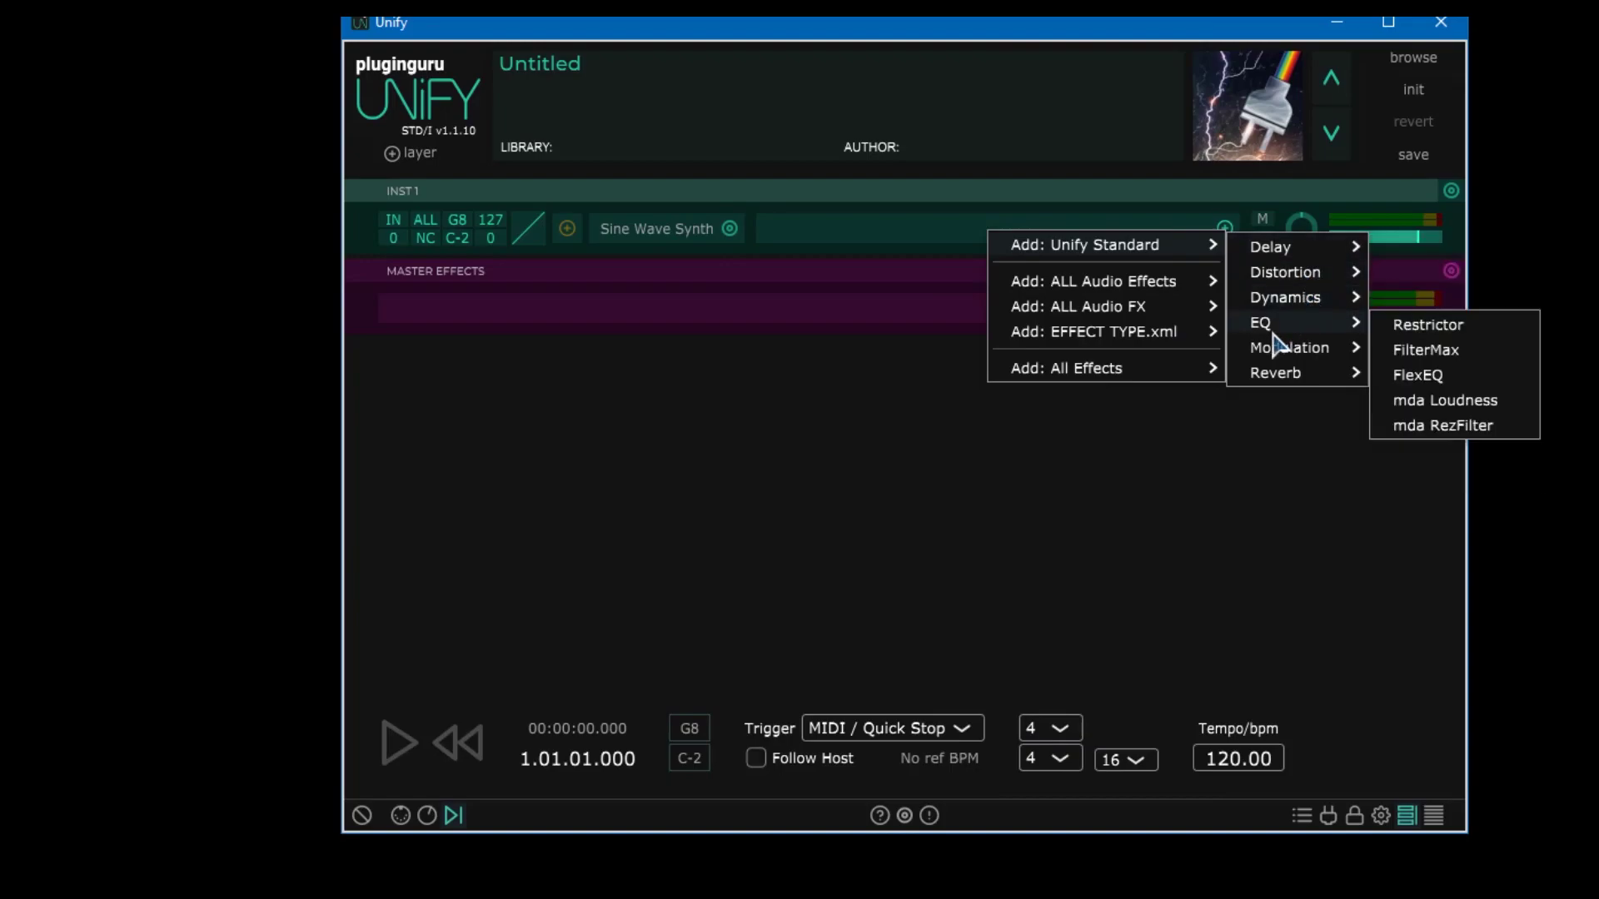
{"action": "mouse_move", "coordinate": [1276, 379]}
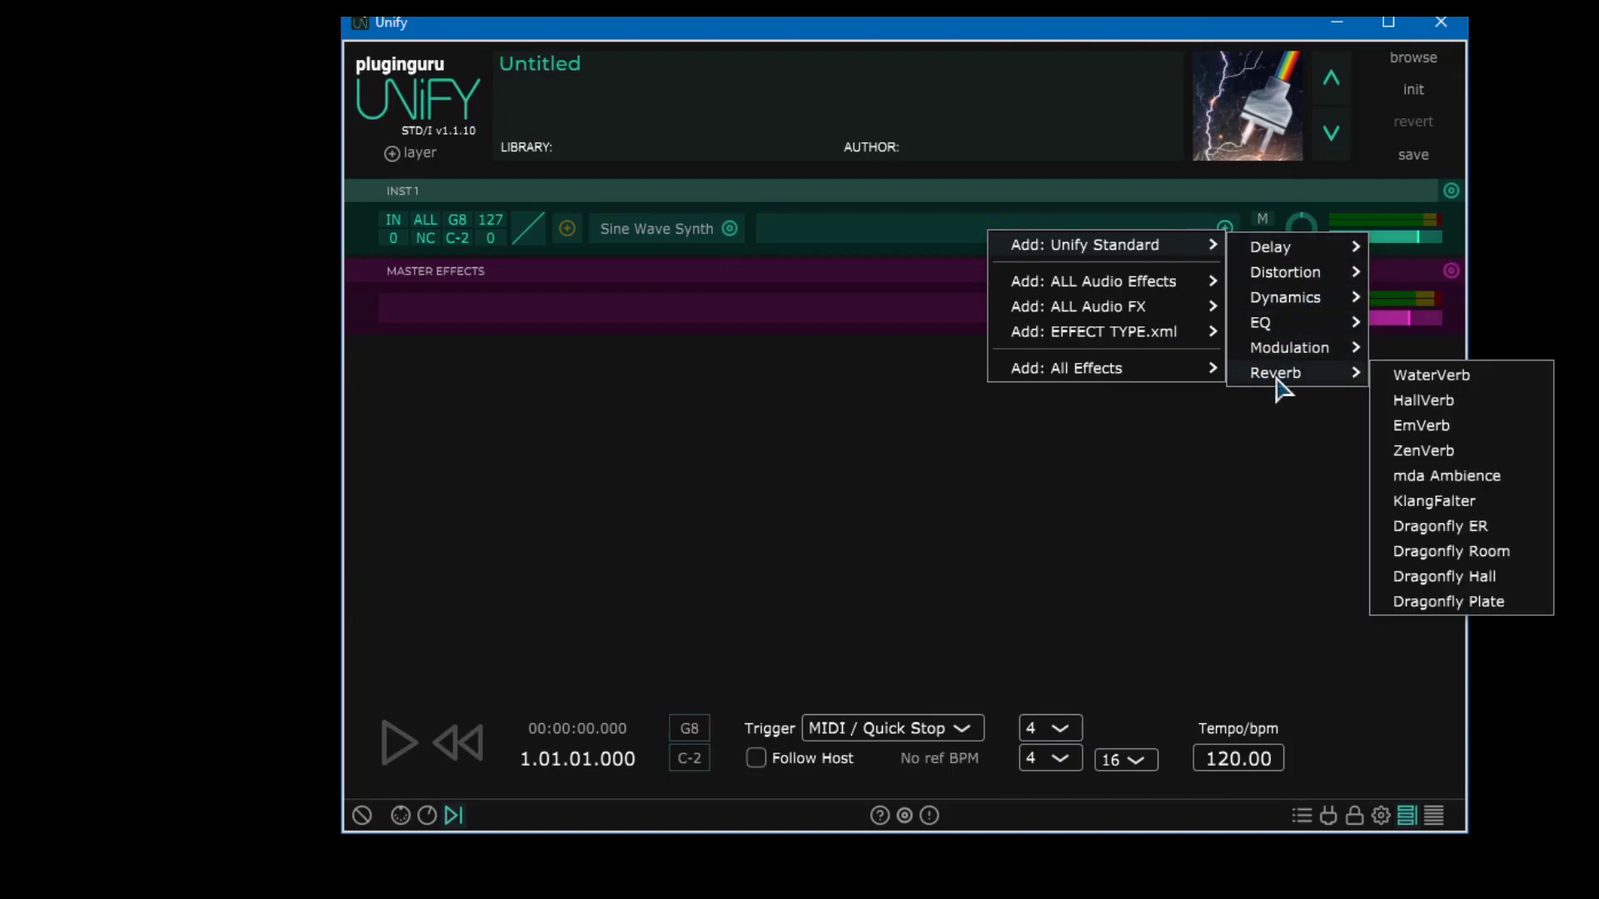
{"action": "mouse_move", "coordinate": [1128, 295]}
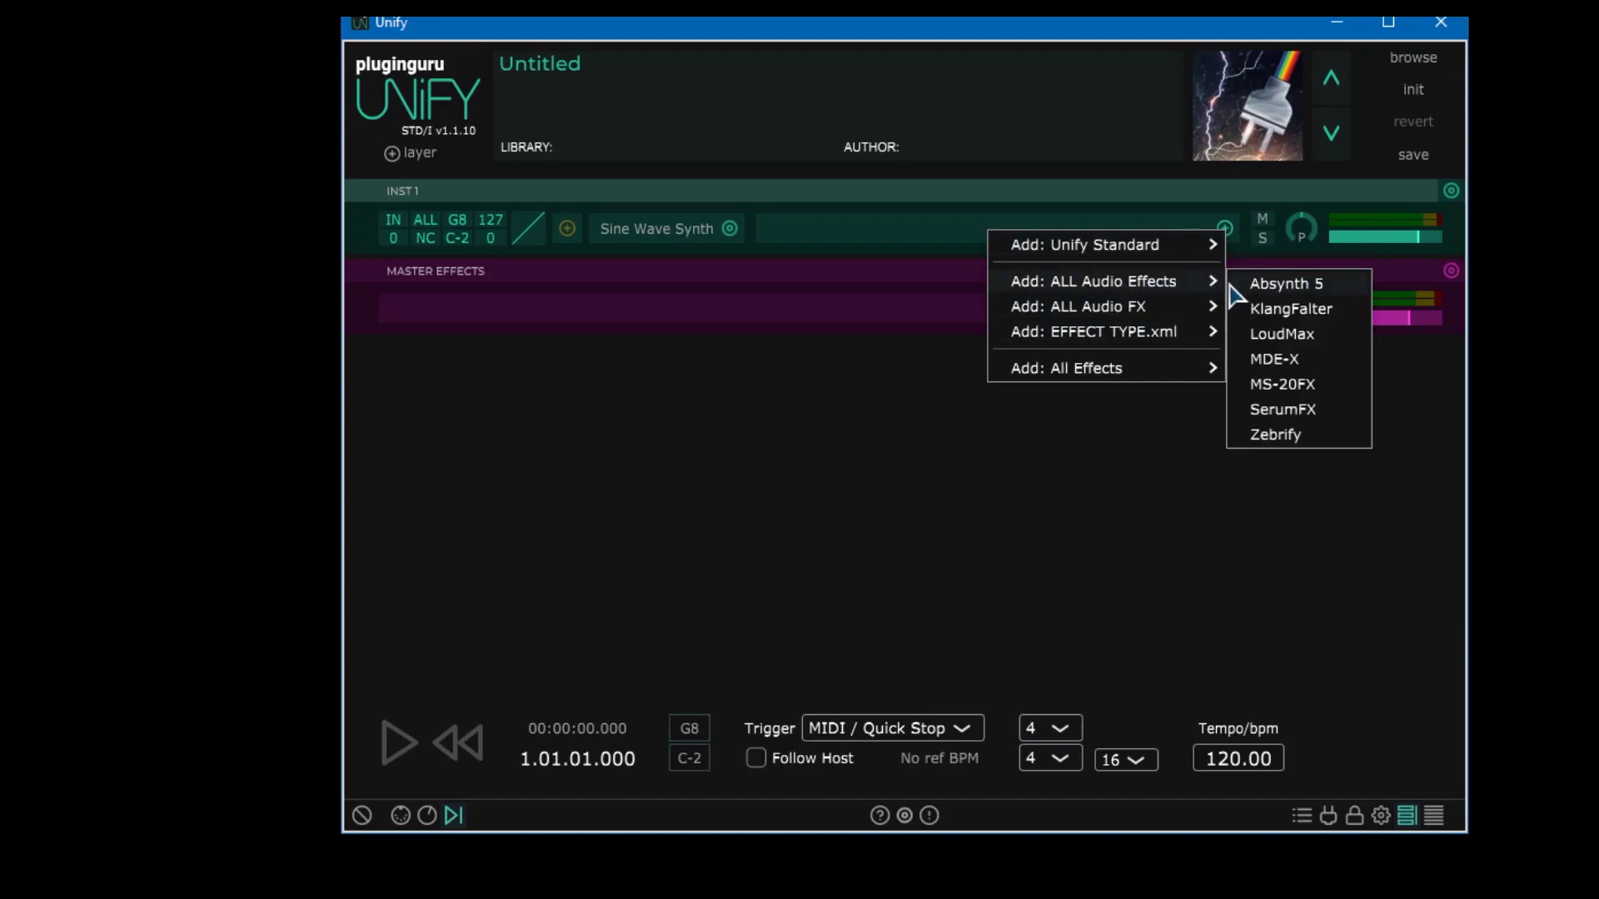
{"action": "mouse_move", "coordinate": [1183, 308]}
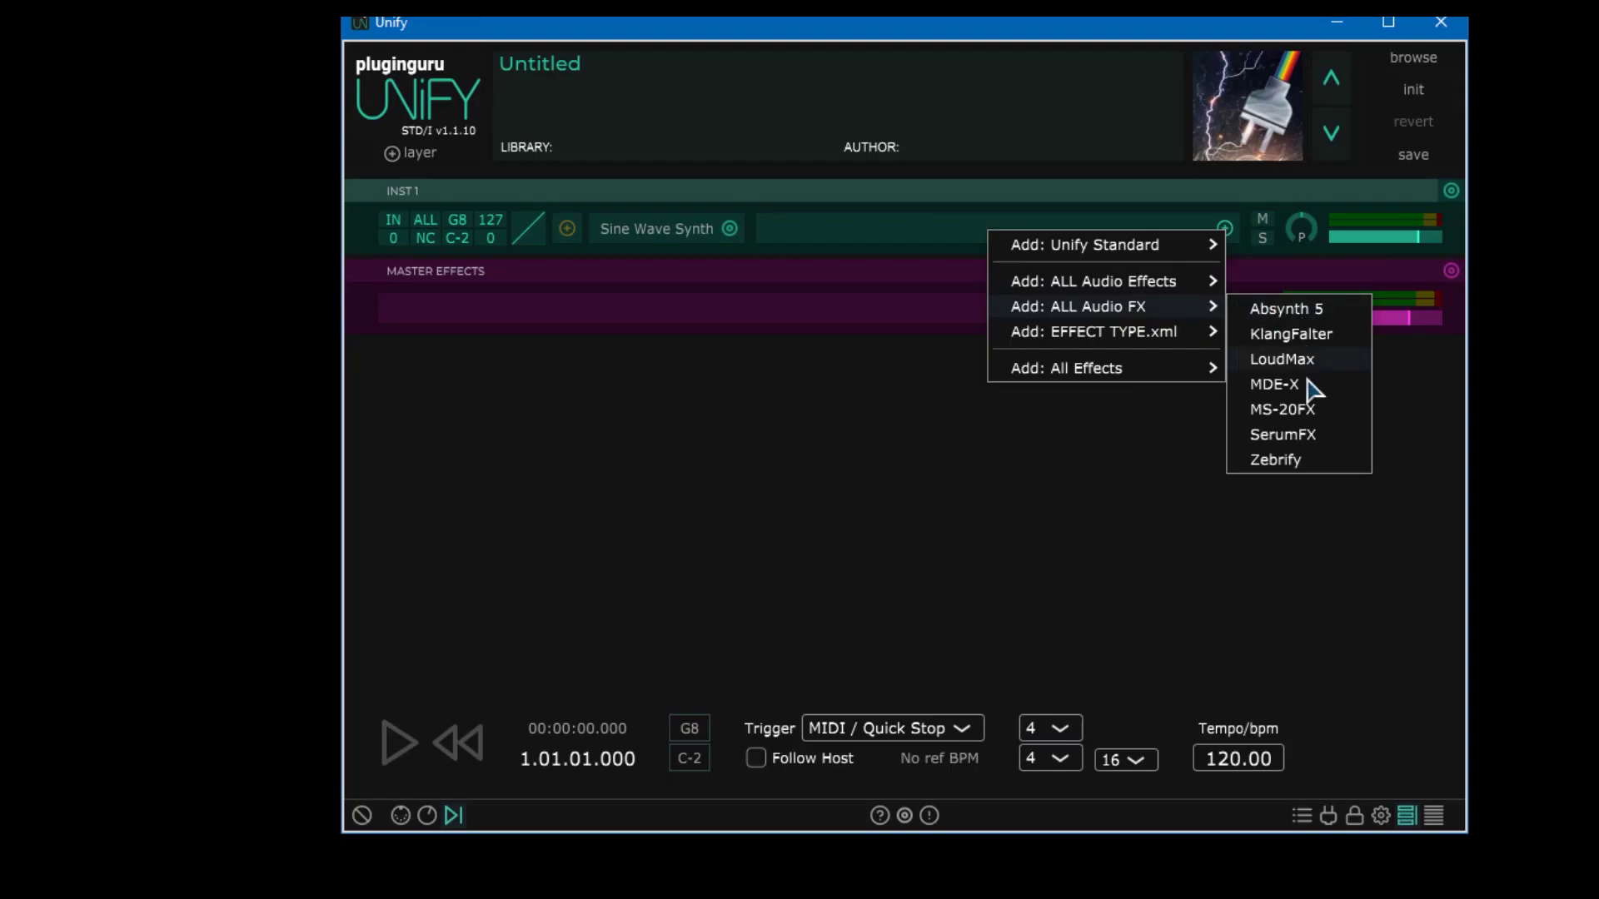
{"action": "mouse_move", "coordinate": [1182, 331]}
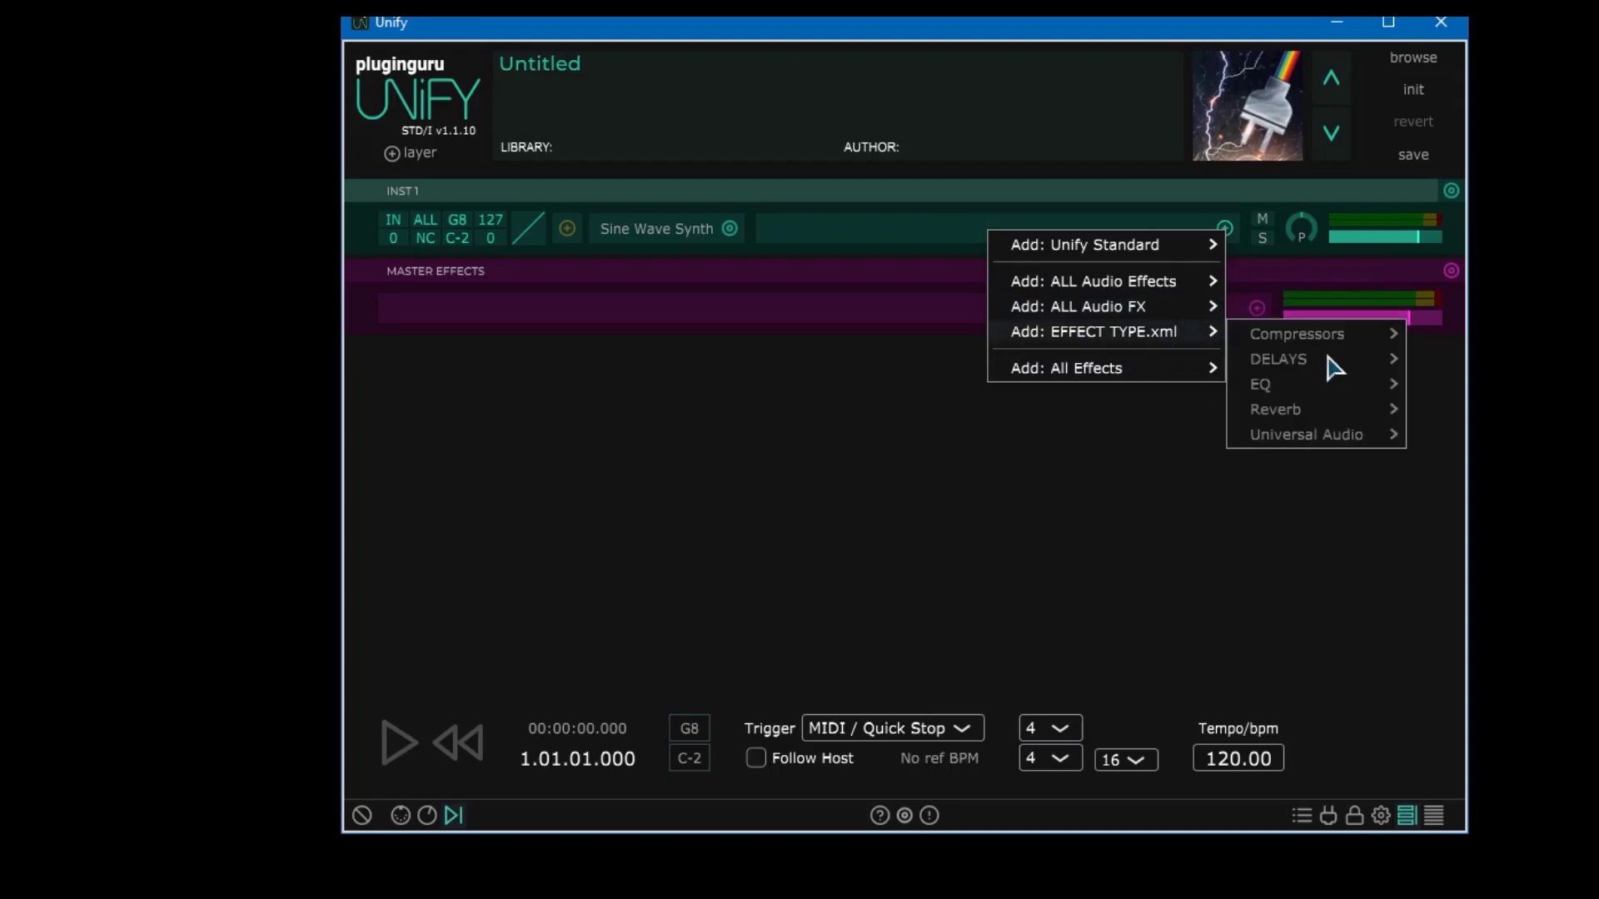
{"action": "mouse_move", "coordinate": [1145, 368]}
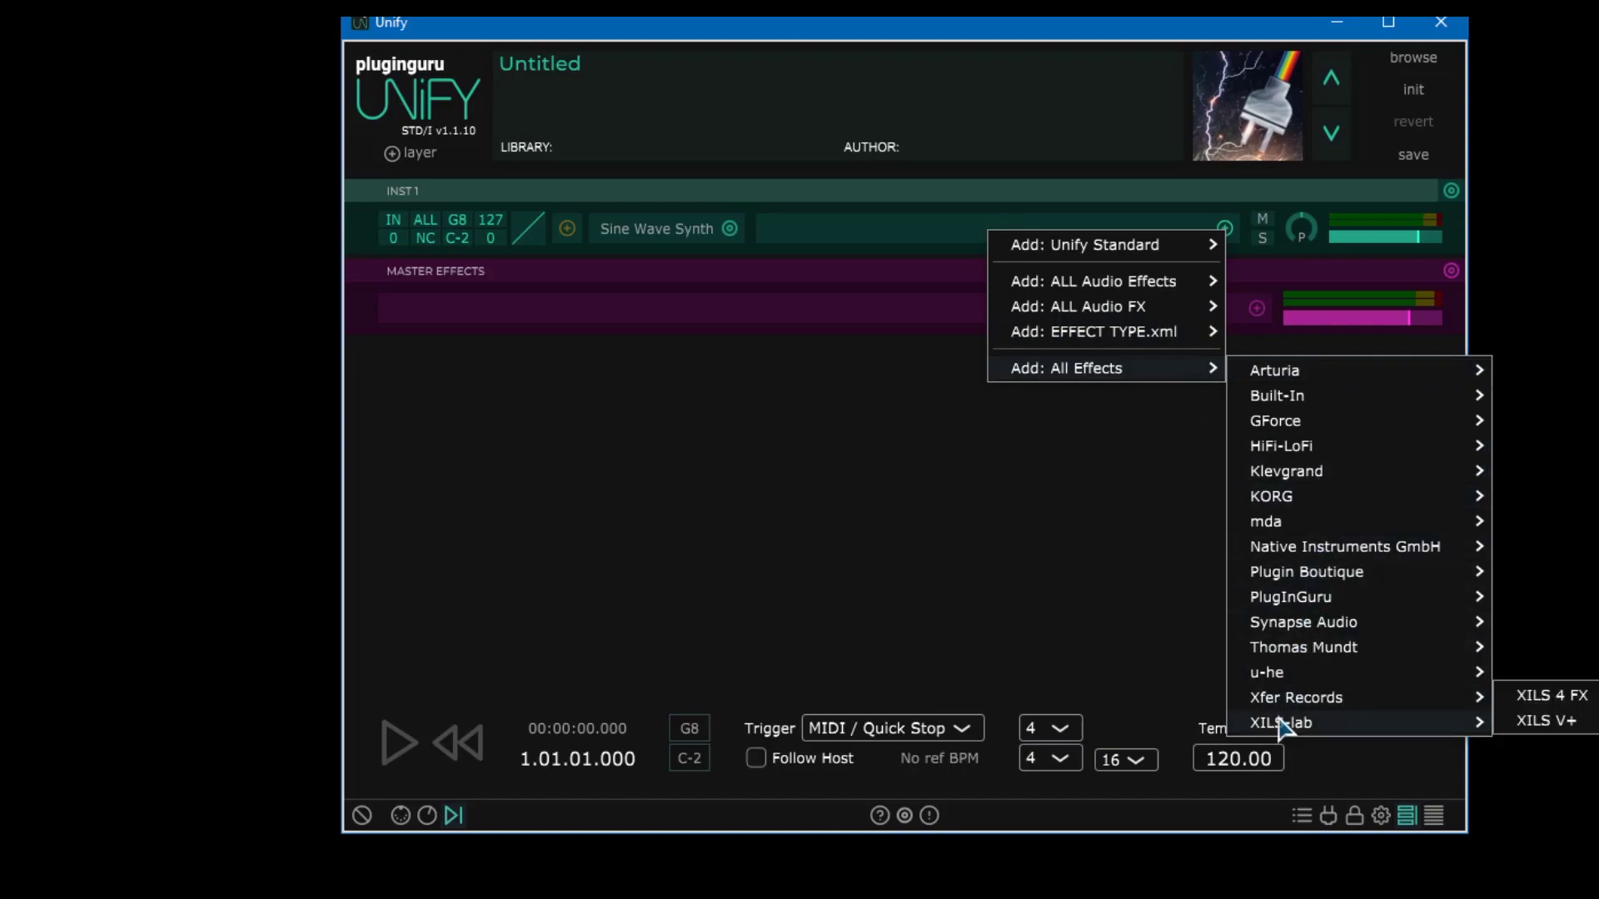
{"action": "left_click", "coordinate": [1257, 241]}
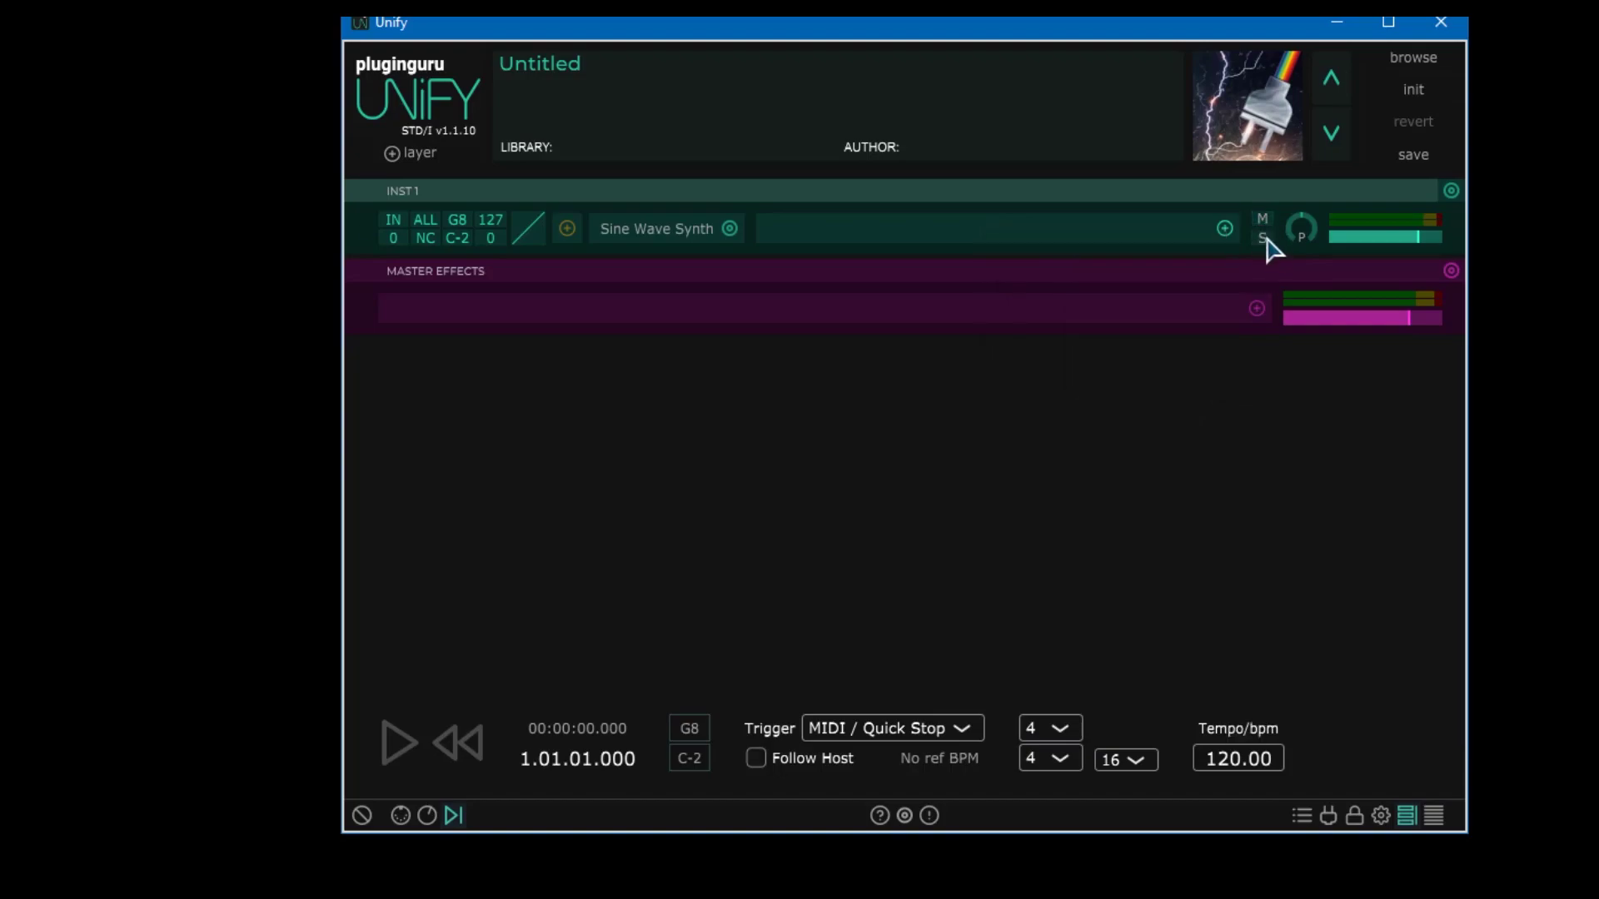
Try INST 1's panning and return it to default, and try different output levels, leaving the level slightly lower
{"action": "left_click_drag", "start_coordinate": [1298, 236], "coordinate": [1256, 210]}
{"action": "double_click", "coordinate": [1292, 235]}
{"action": "left_click_drag", "start_coordinate": [1402, 243], "coordinate": [1439, 235]}
{"action": "mouse_move", "coordinate": [1392, 241]}
{"action": "left_mouse_down"}
{"action": "mouse_move", "coordinate": [1438, 239]}
{"action": "mouse_move", "coordinate": [1379, 235]}
{"action": "left_mouse_up"}
Label the INST 1 layer "synte"
{"action": "double_click", "coordinate": [408, 195]}
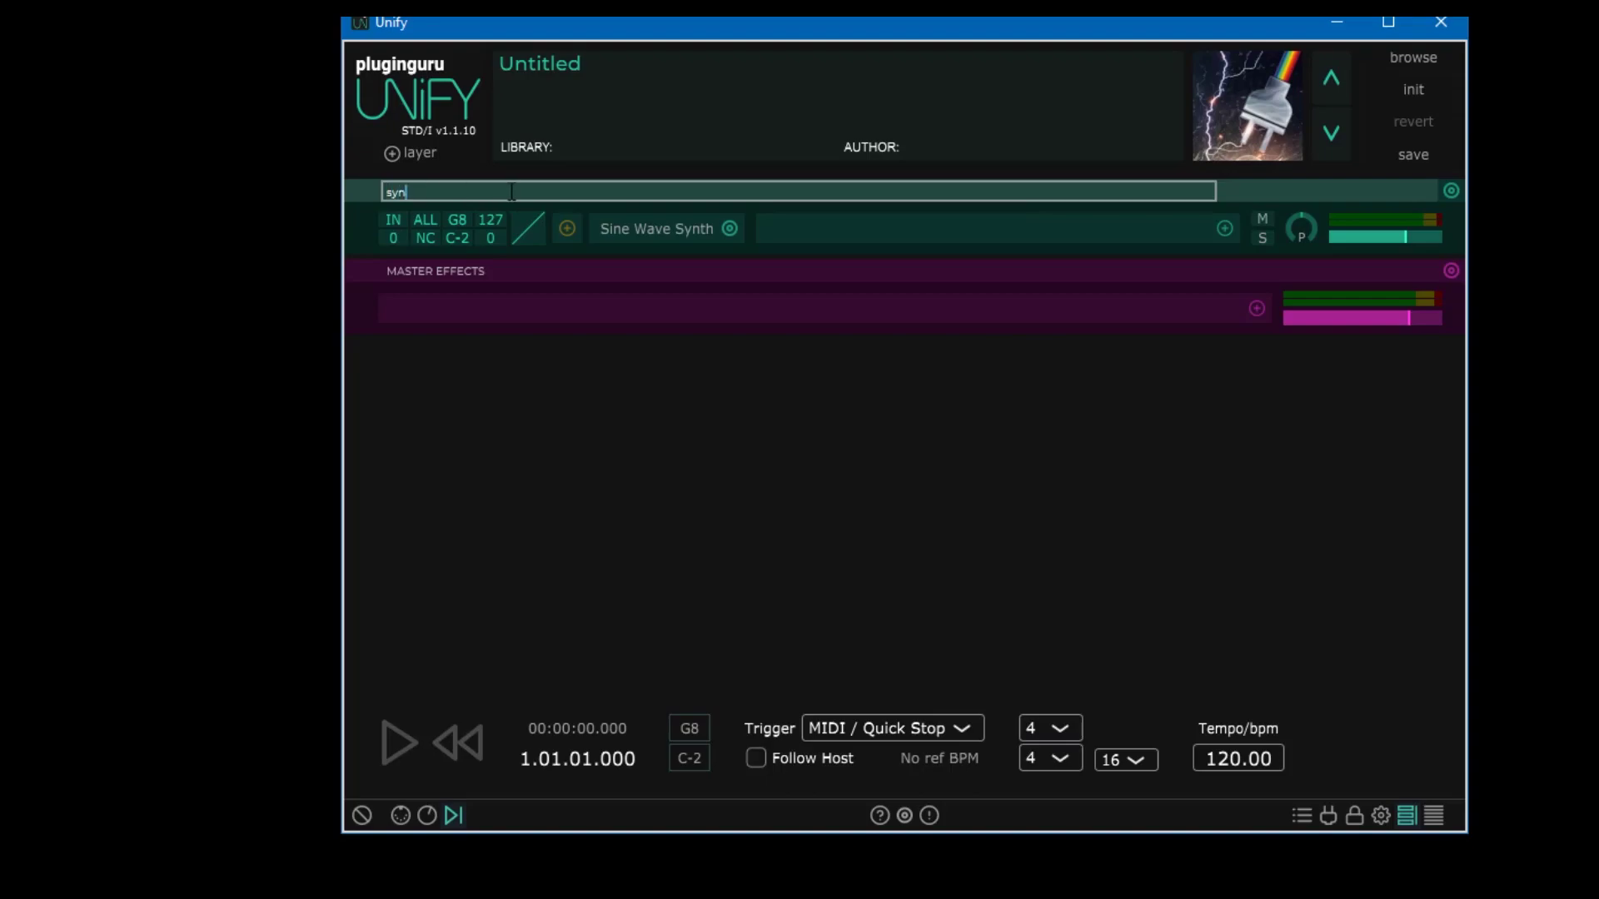
{"action": "key", "text": "Return"}
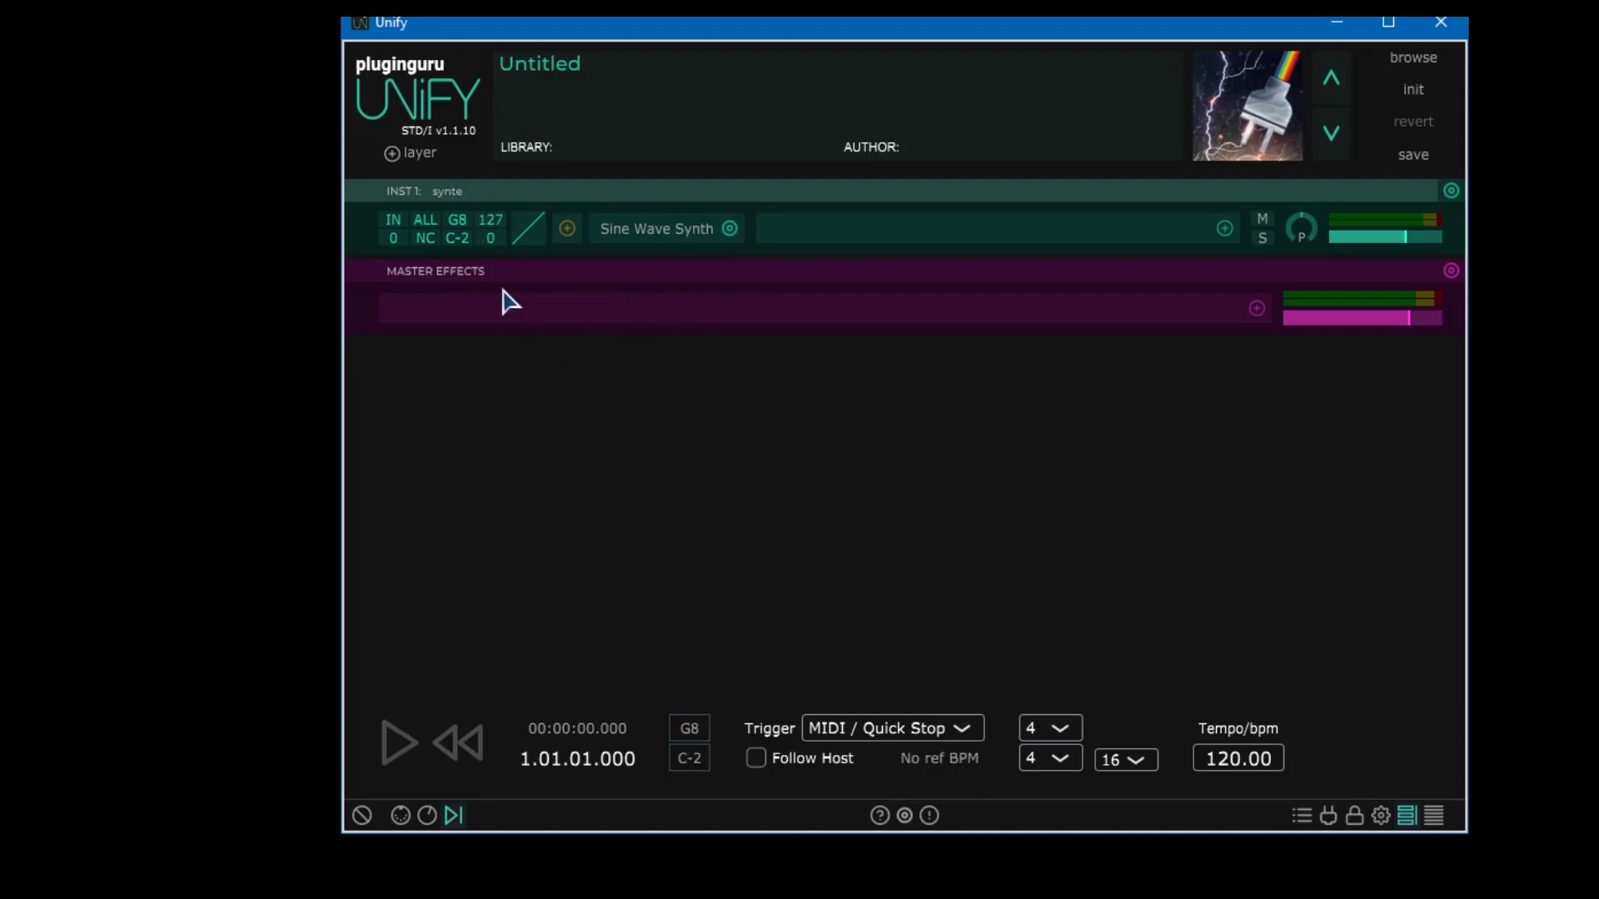
Check the Master Effects layer's save option and its replacement presets, including the AUX Chorus, AUX Delay and MASTER Presets groups
{"action": "left_click", "coordinate": [1451, 272]}
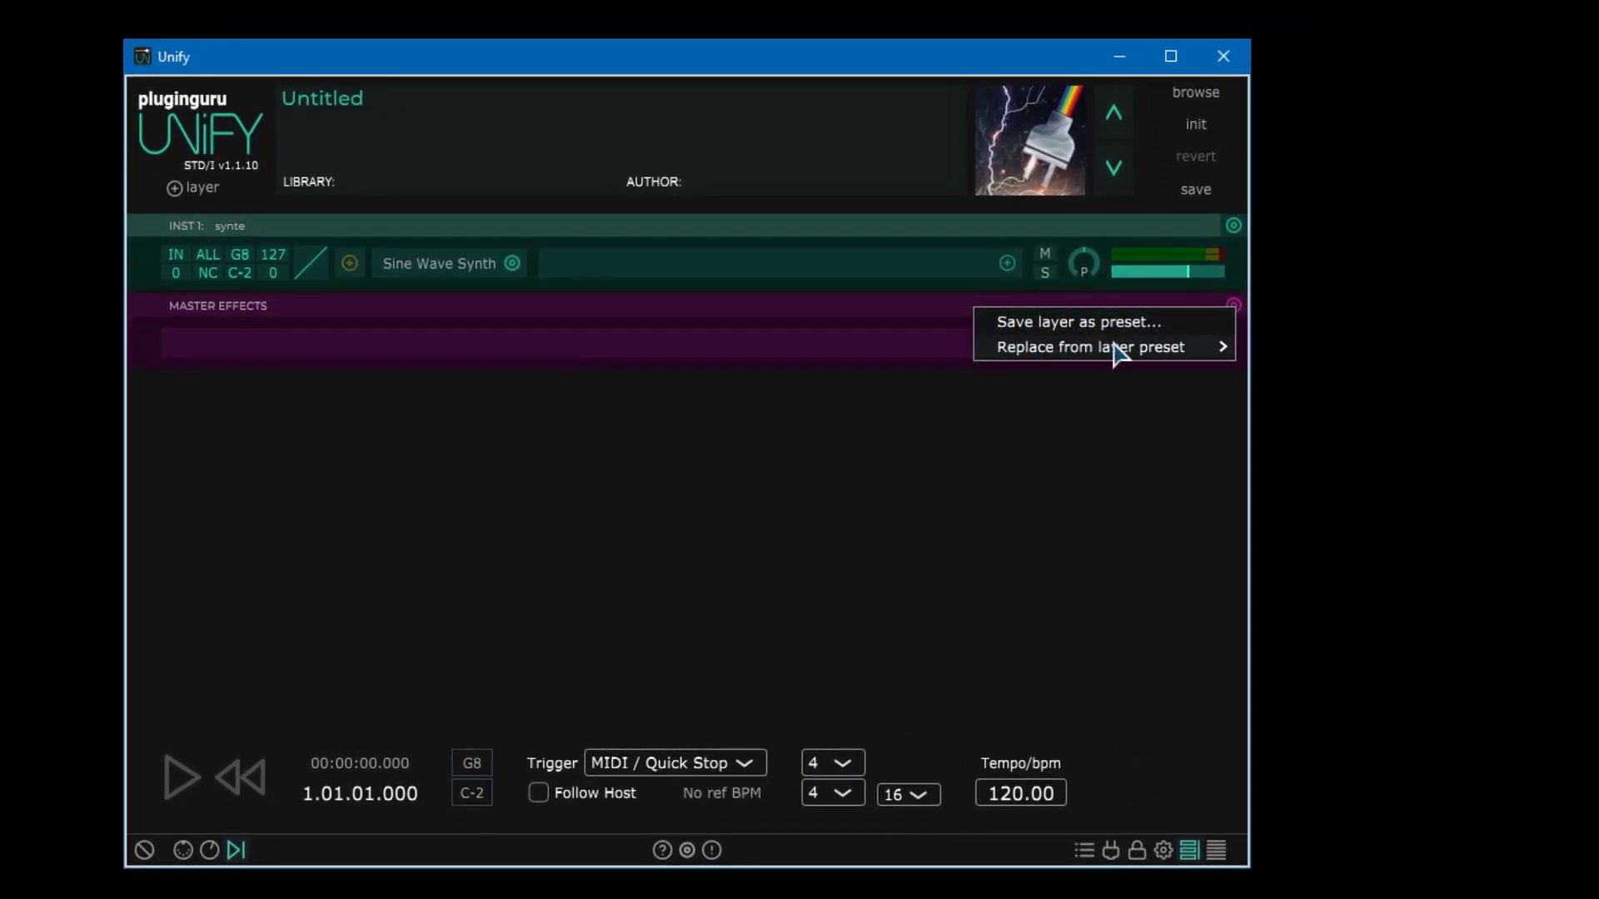
{"action": "mouse_move", "coordinate": [1209, 350]}
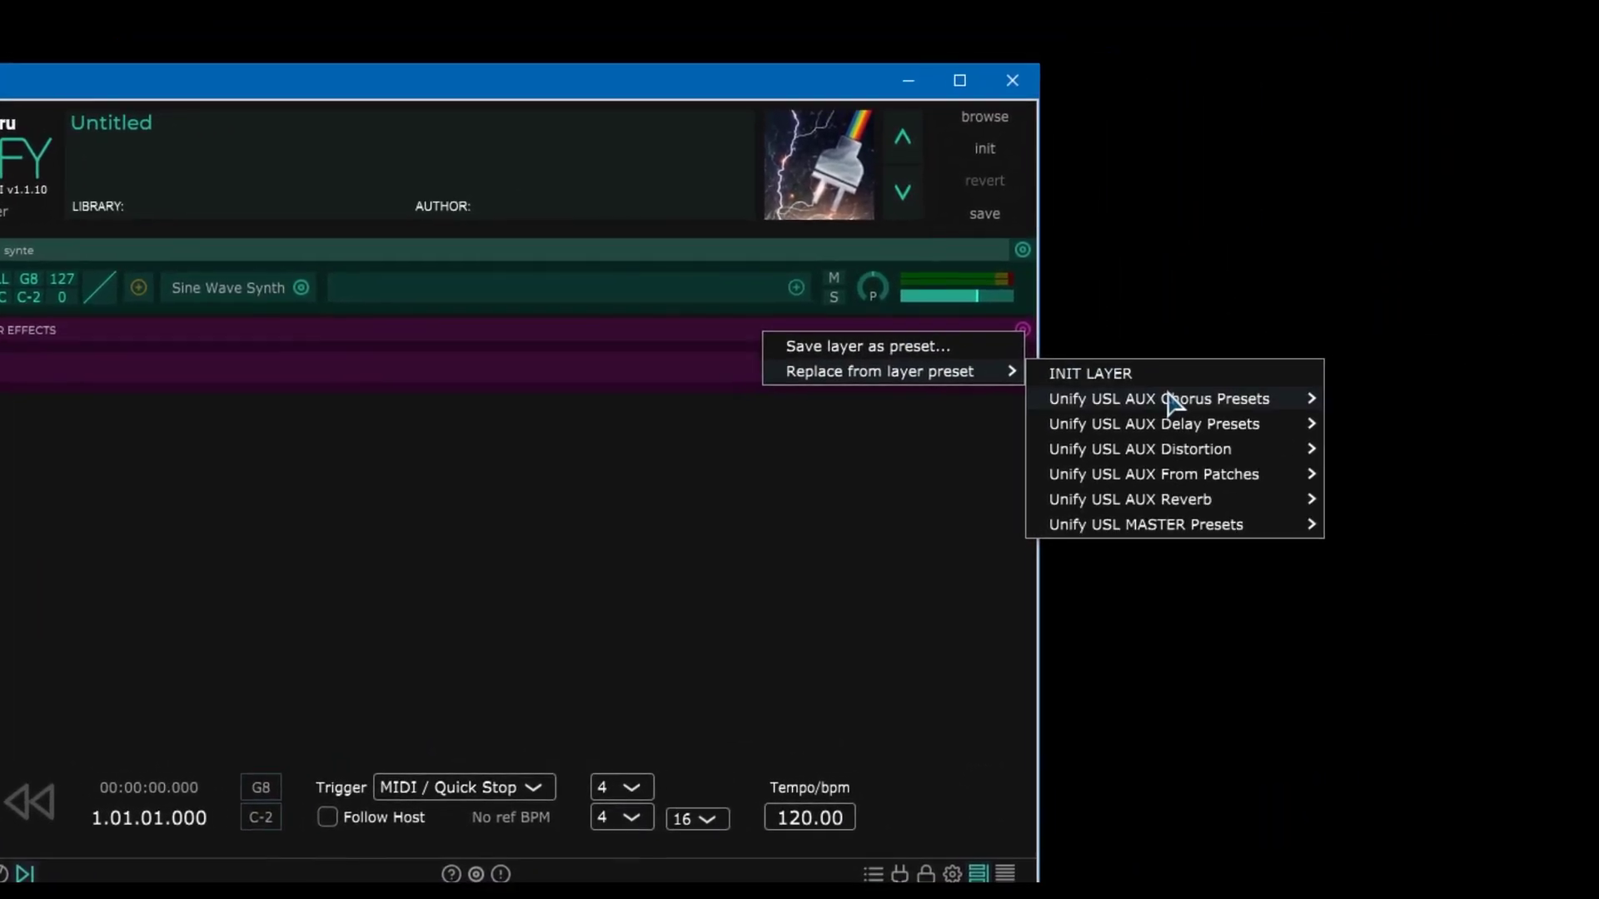
{"action": "mouse_move", "coordinate": [1425, 407]}
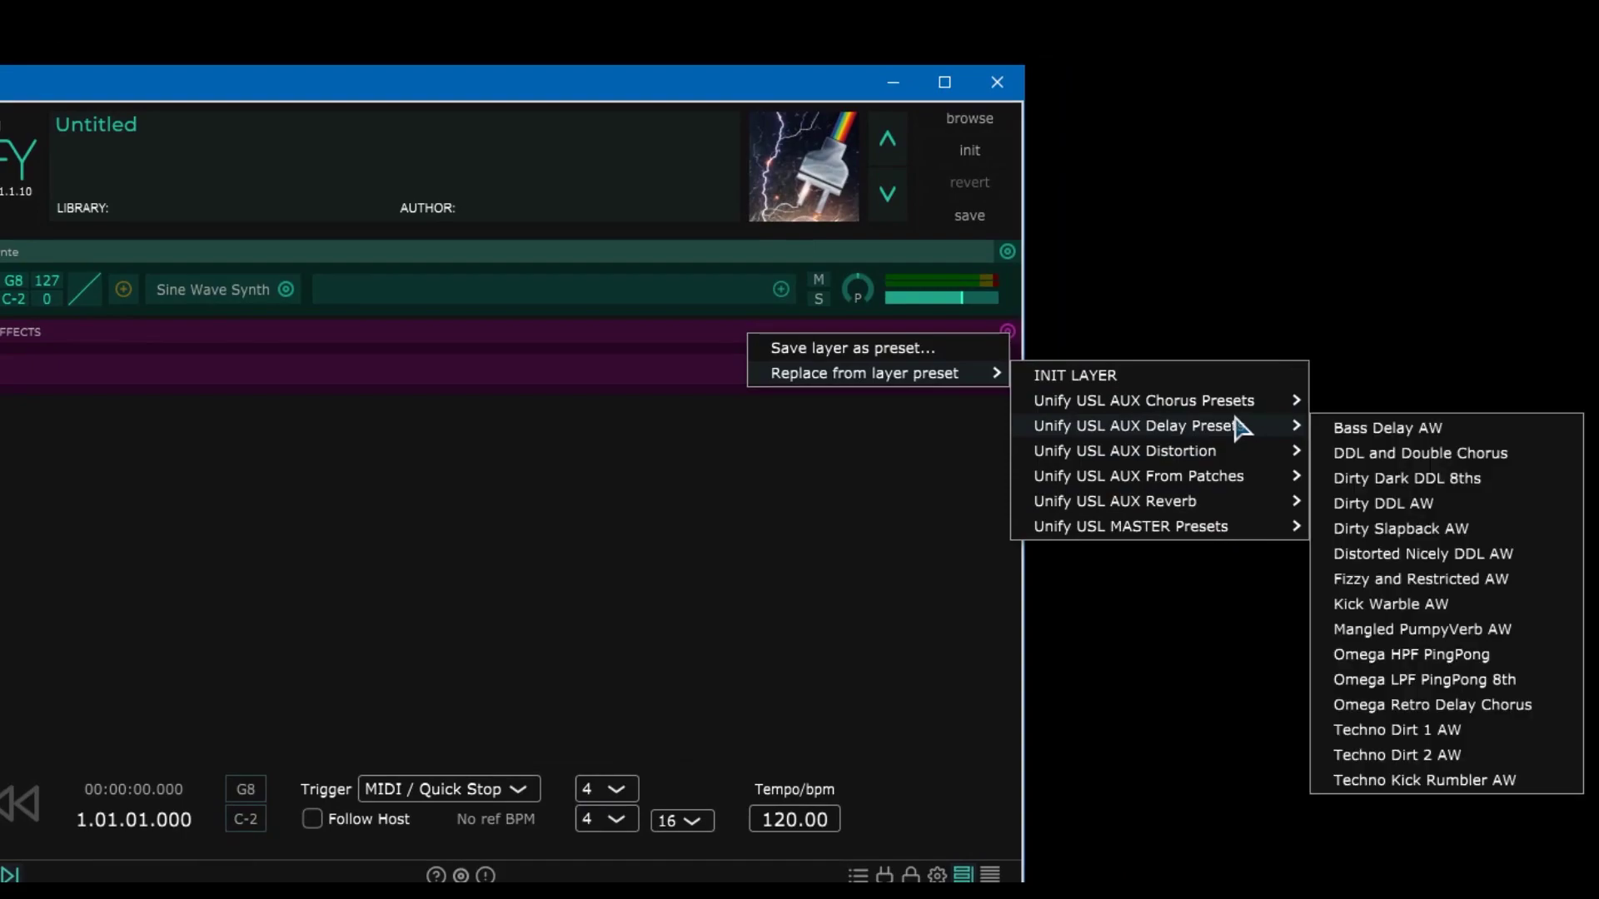
{"action": "mouse_move", "coordinate": [1221, 538]}
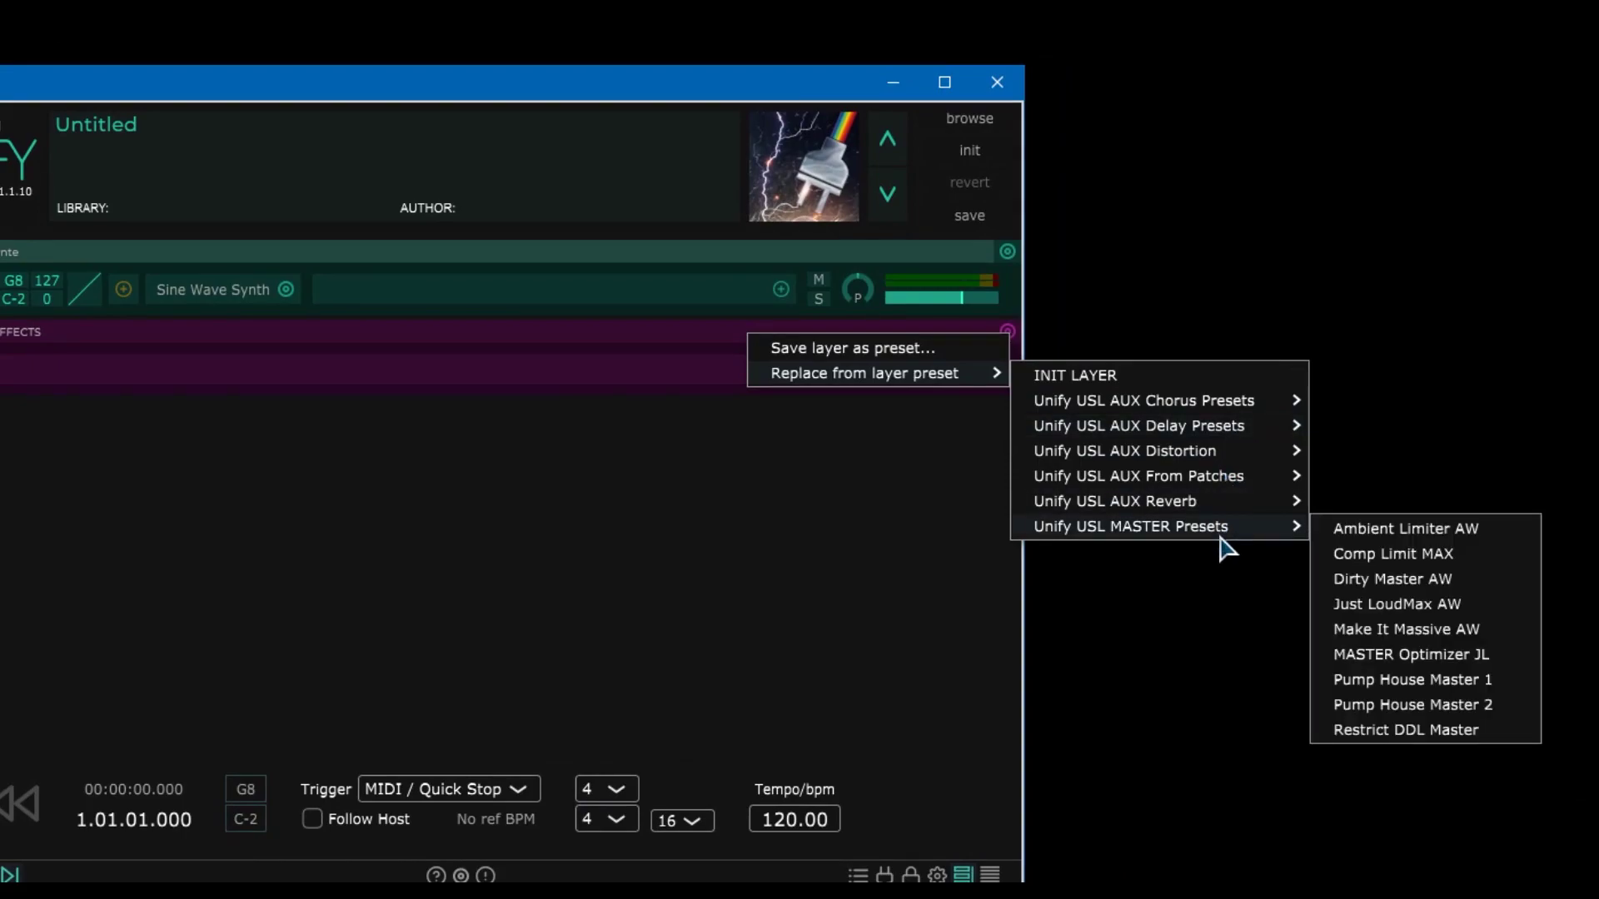
{"action": "left_click", "coordinate": [472, 367]}
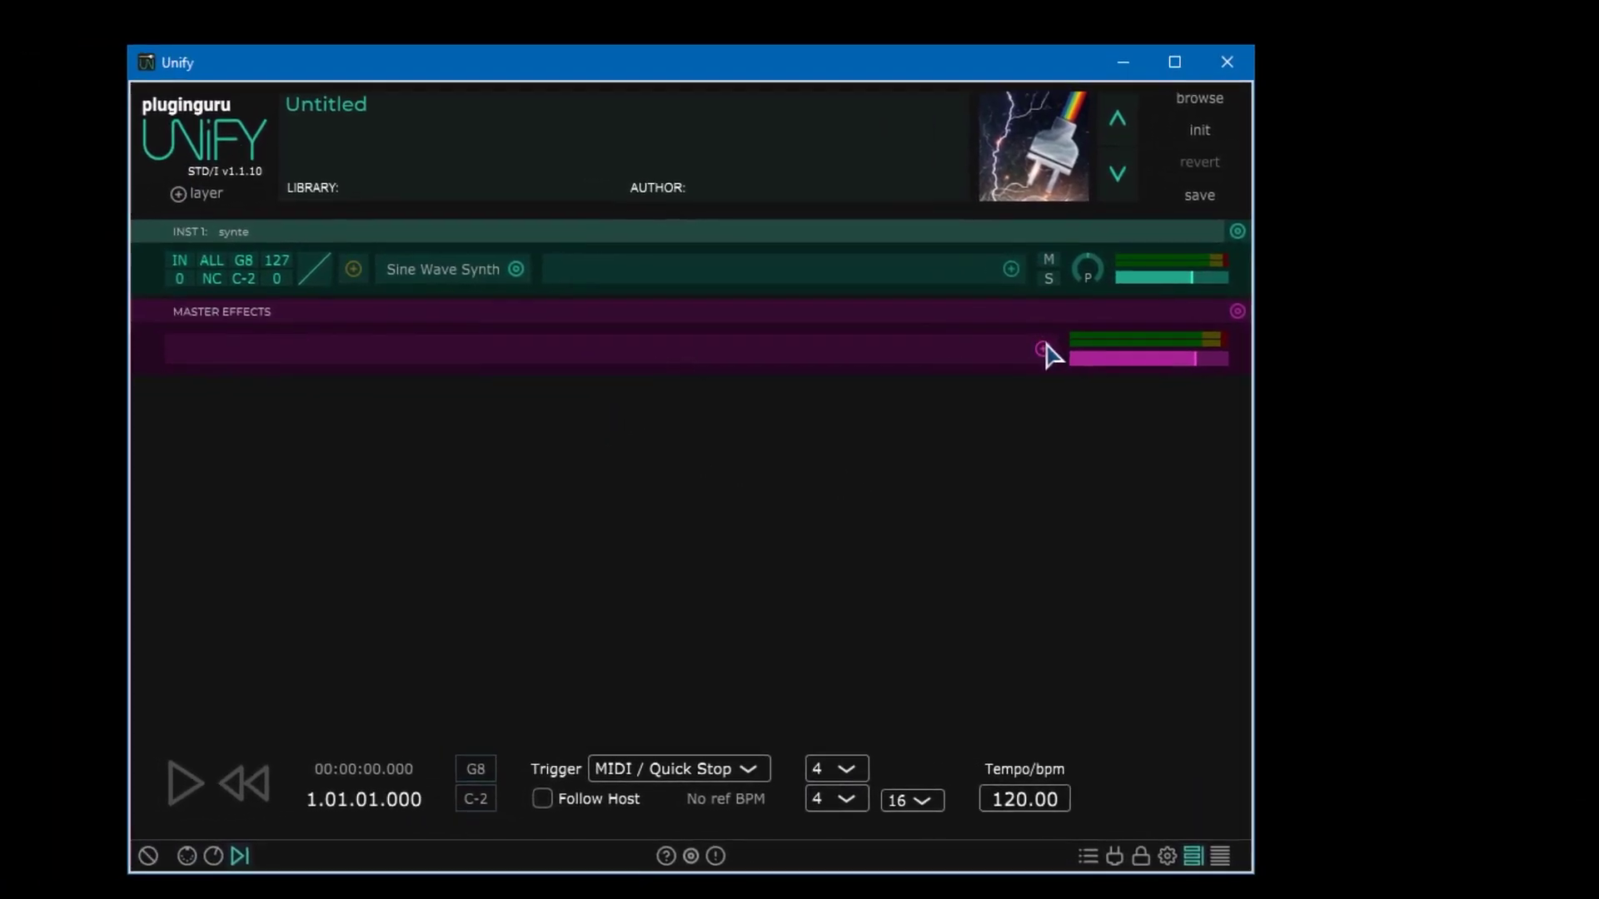
Add the KlangFalter effect from ALL Audio Effects to the Master Effects layer and move its window clear of the layers
{"action": "left_click", "coordinate": [1042, 348]}
{"action": "mouse_move", "coordinate": [1006, 357]}
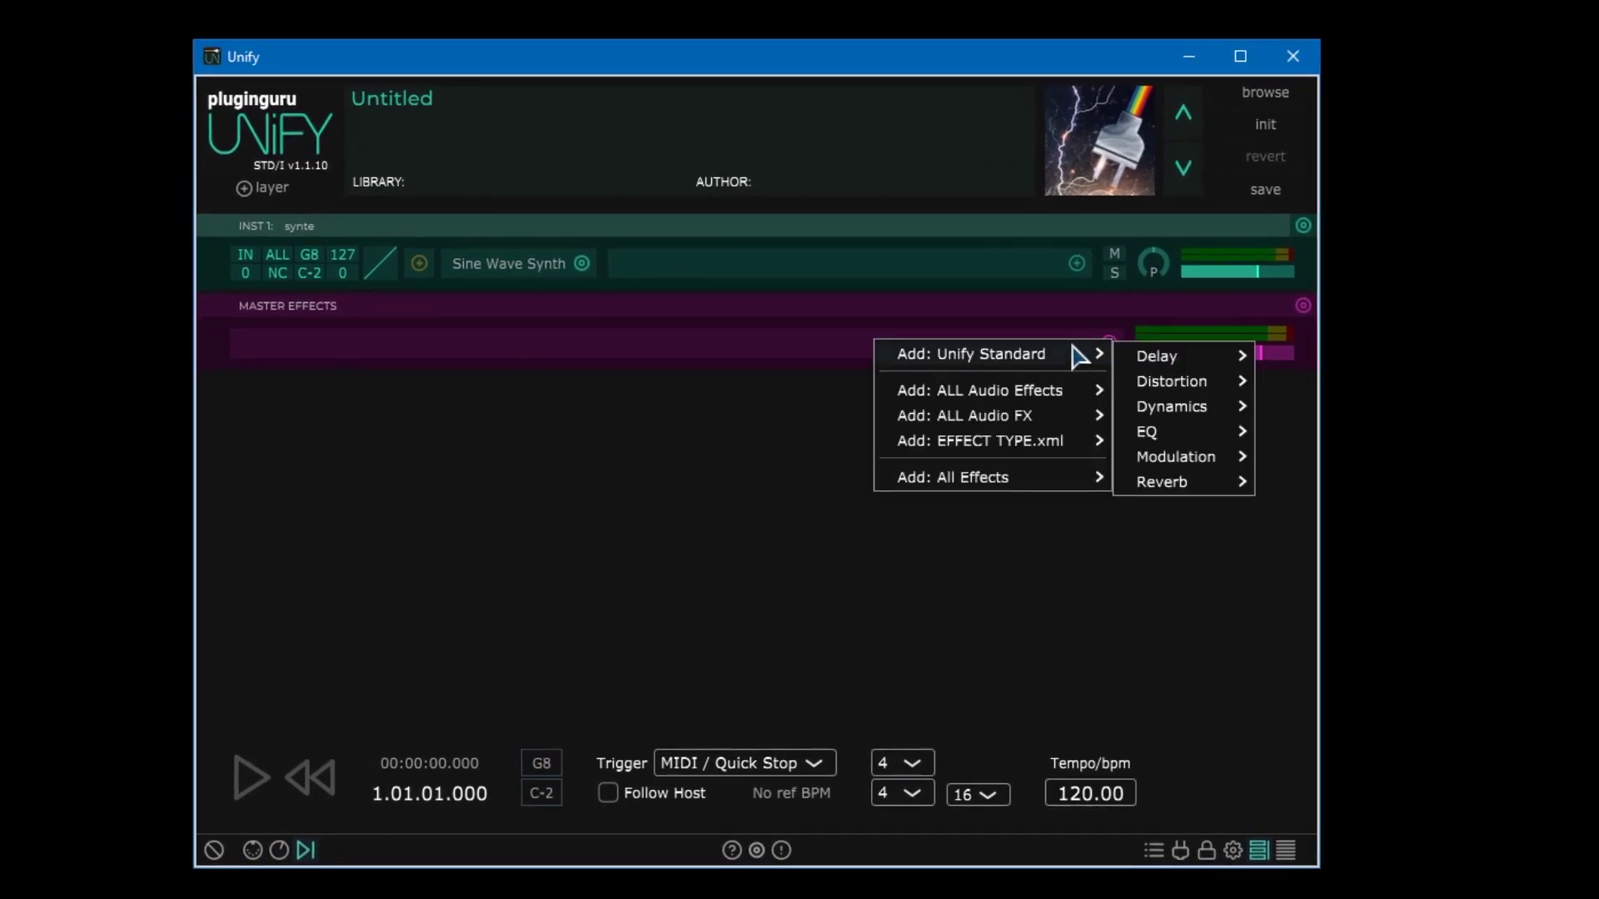
{"action": "mouse_move", "coordinate": [1057, 439]}
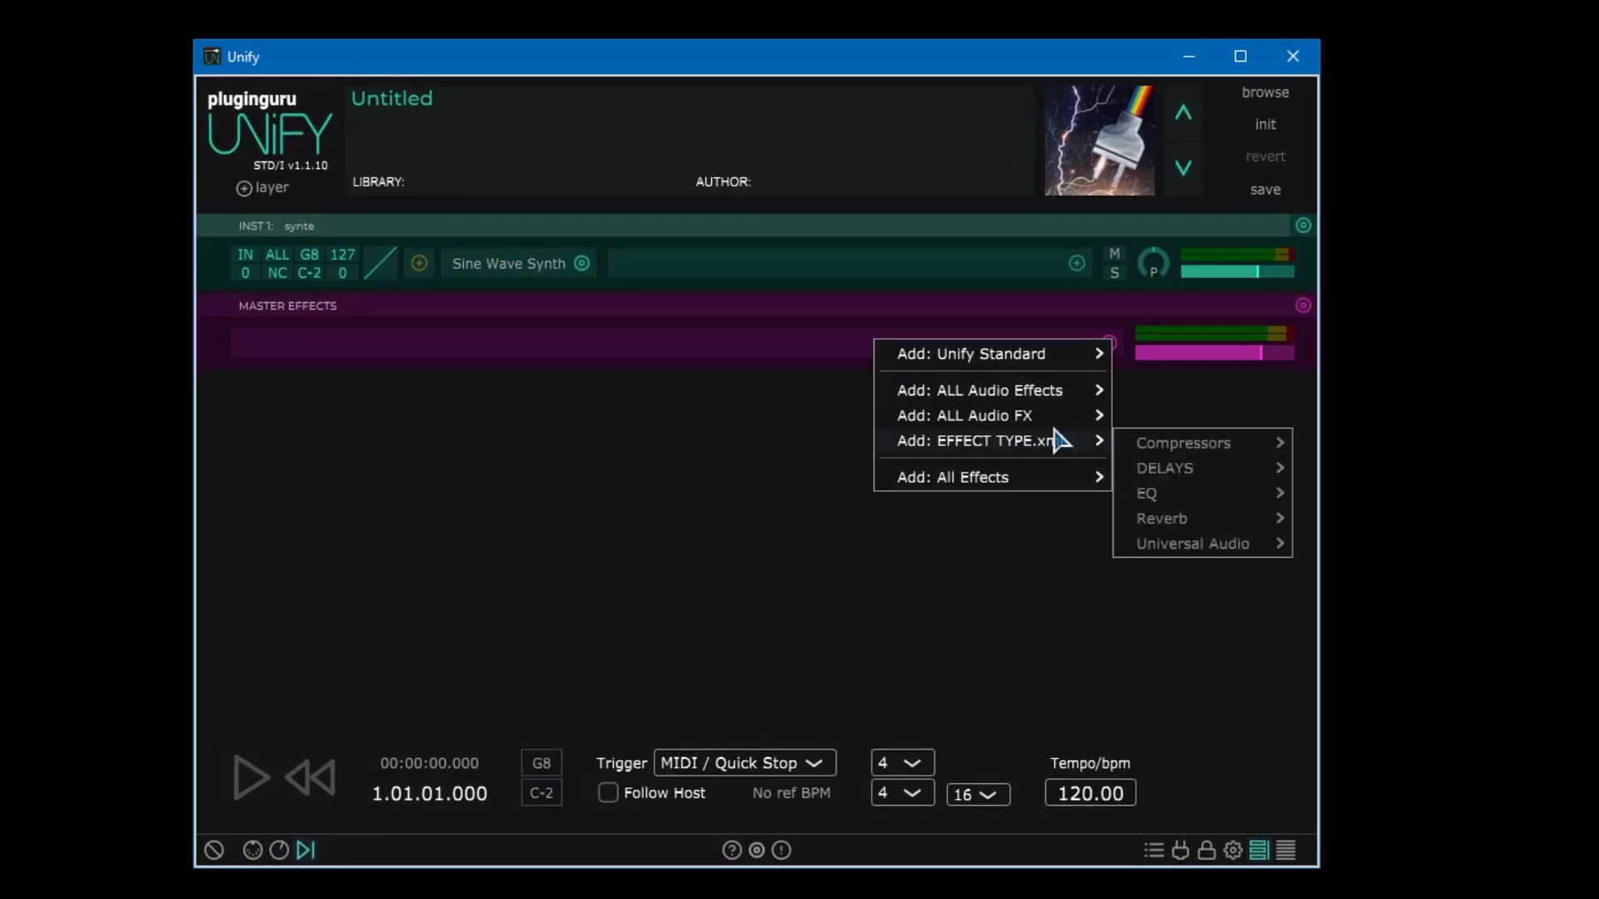
{"action": "mouse_move", "coordinate": [1095, 391]}
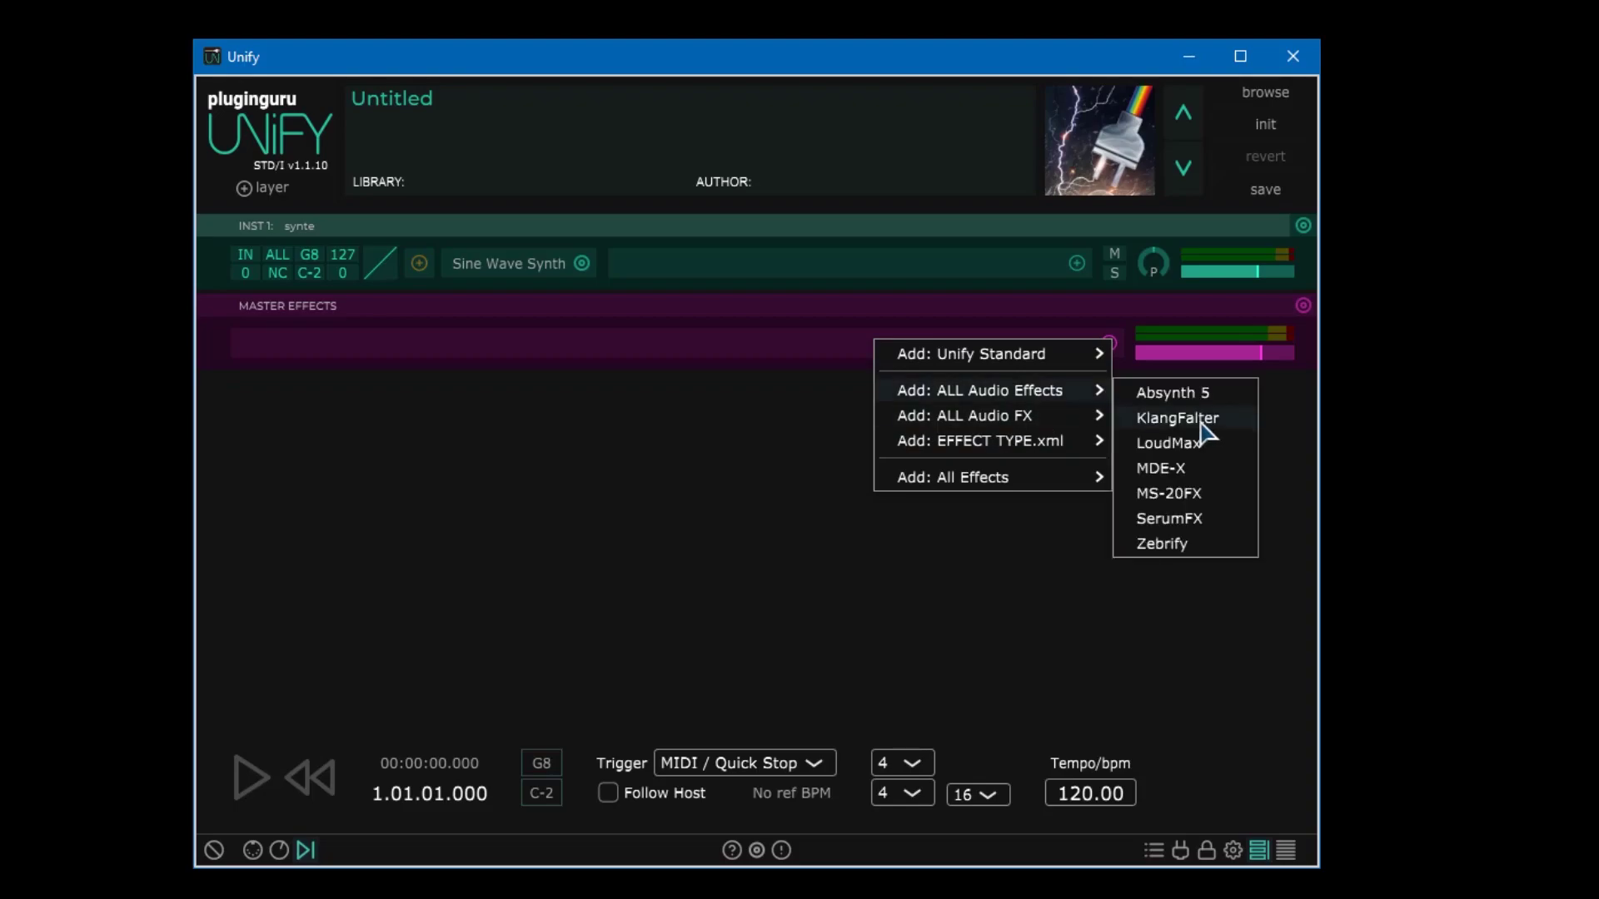
{"action": "left_click", "coordinate": [1204, 424]}
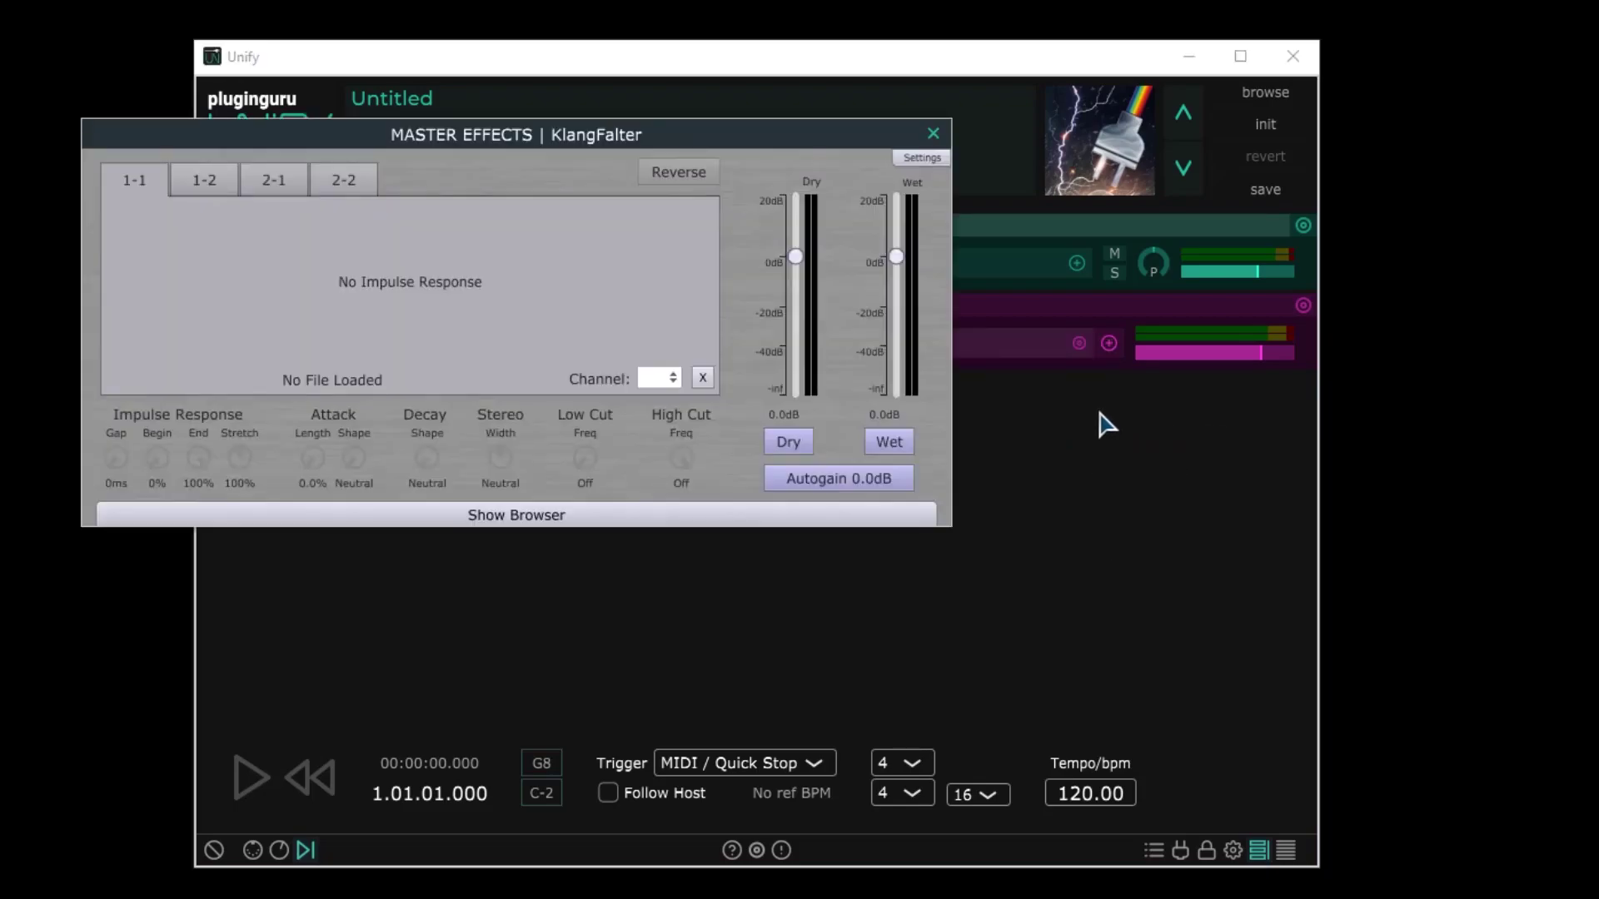
{"action": "left_click_drag", "start_coordinate": [653, 138], "coordinate": [1368, 509]}
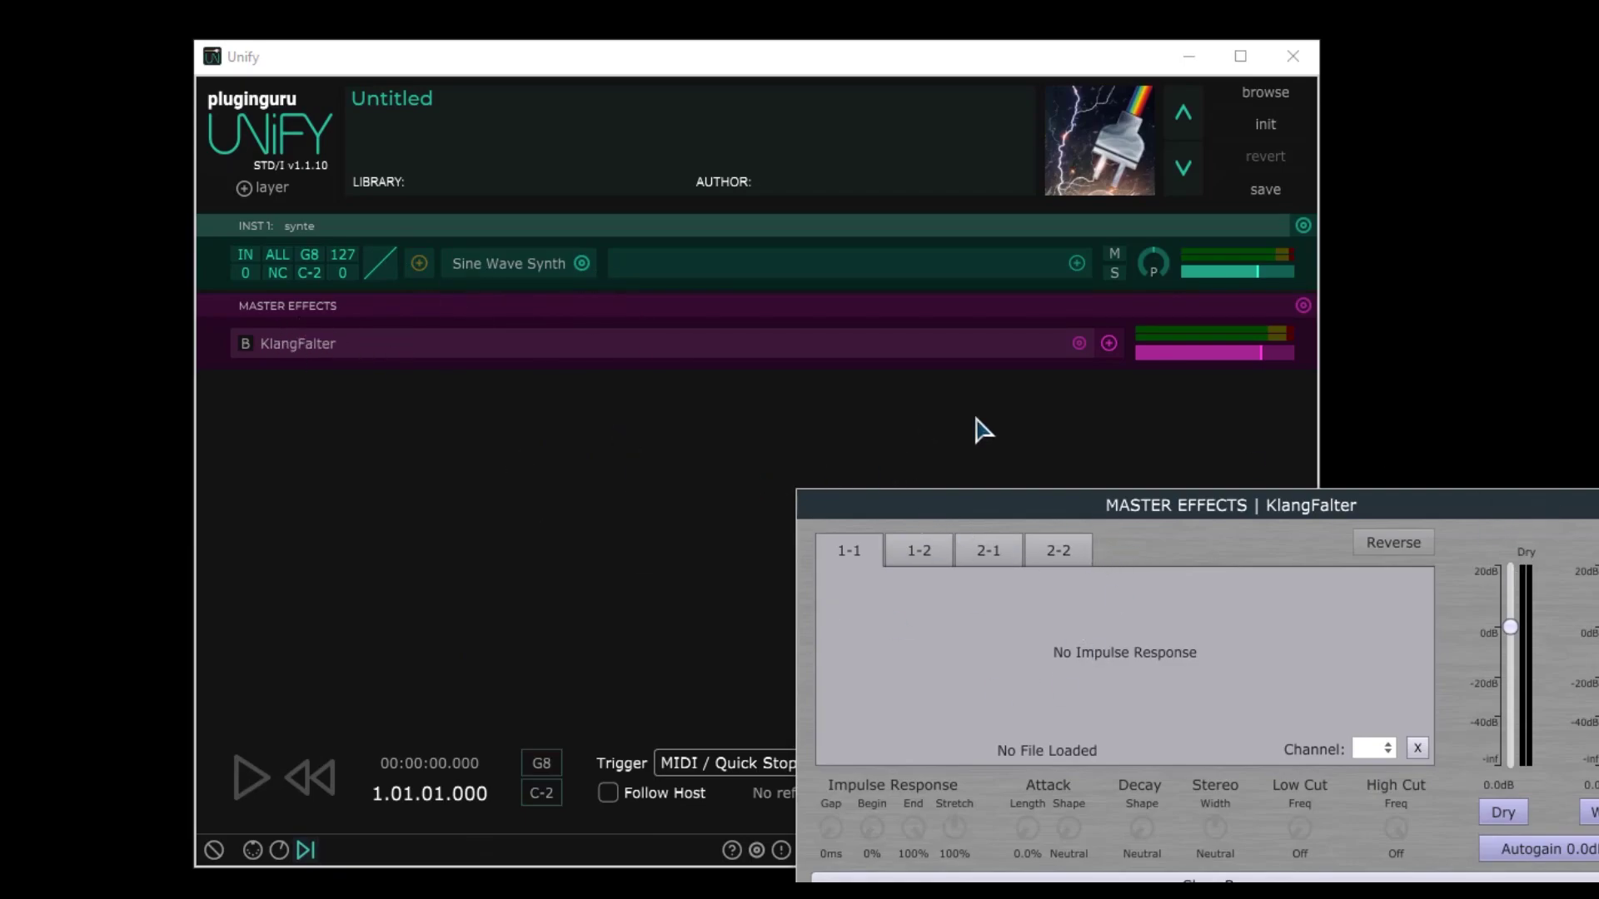
Remove the KlangFalter effect from the Master Effects layer
{"action": "left_click", "coordinate": [1080, 343]}
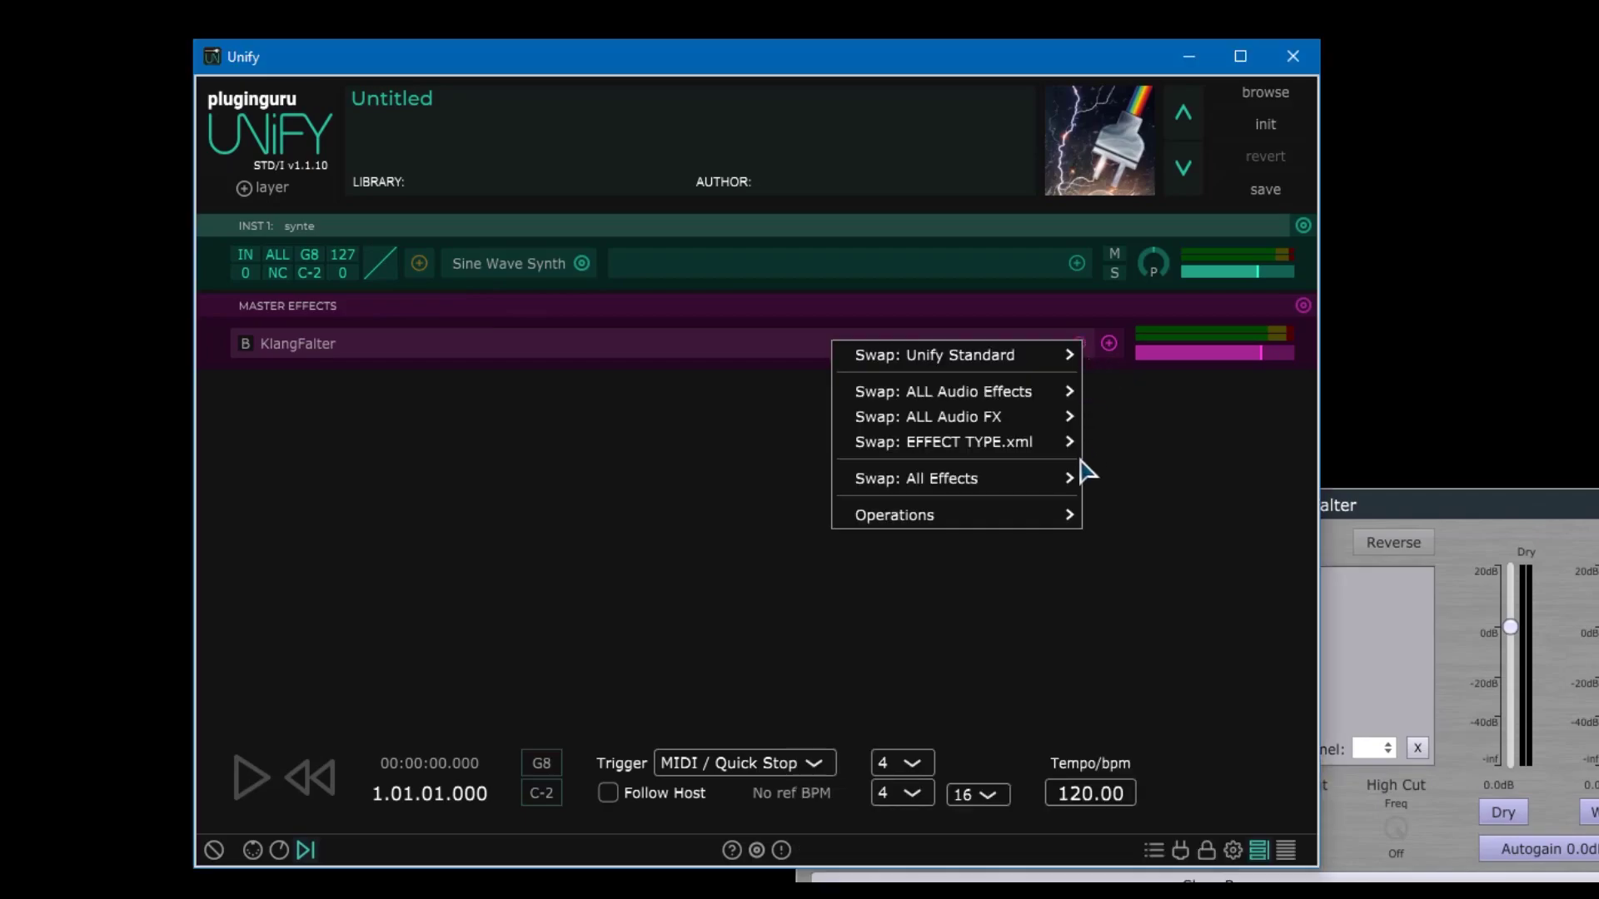
{"action": "mouse_move", "coordinate": [1046, 510]}
{"action": "left_click", "coordinate": [1197, 328]}
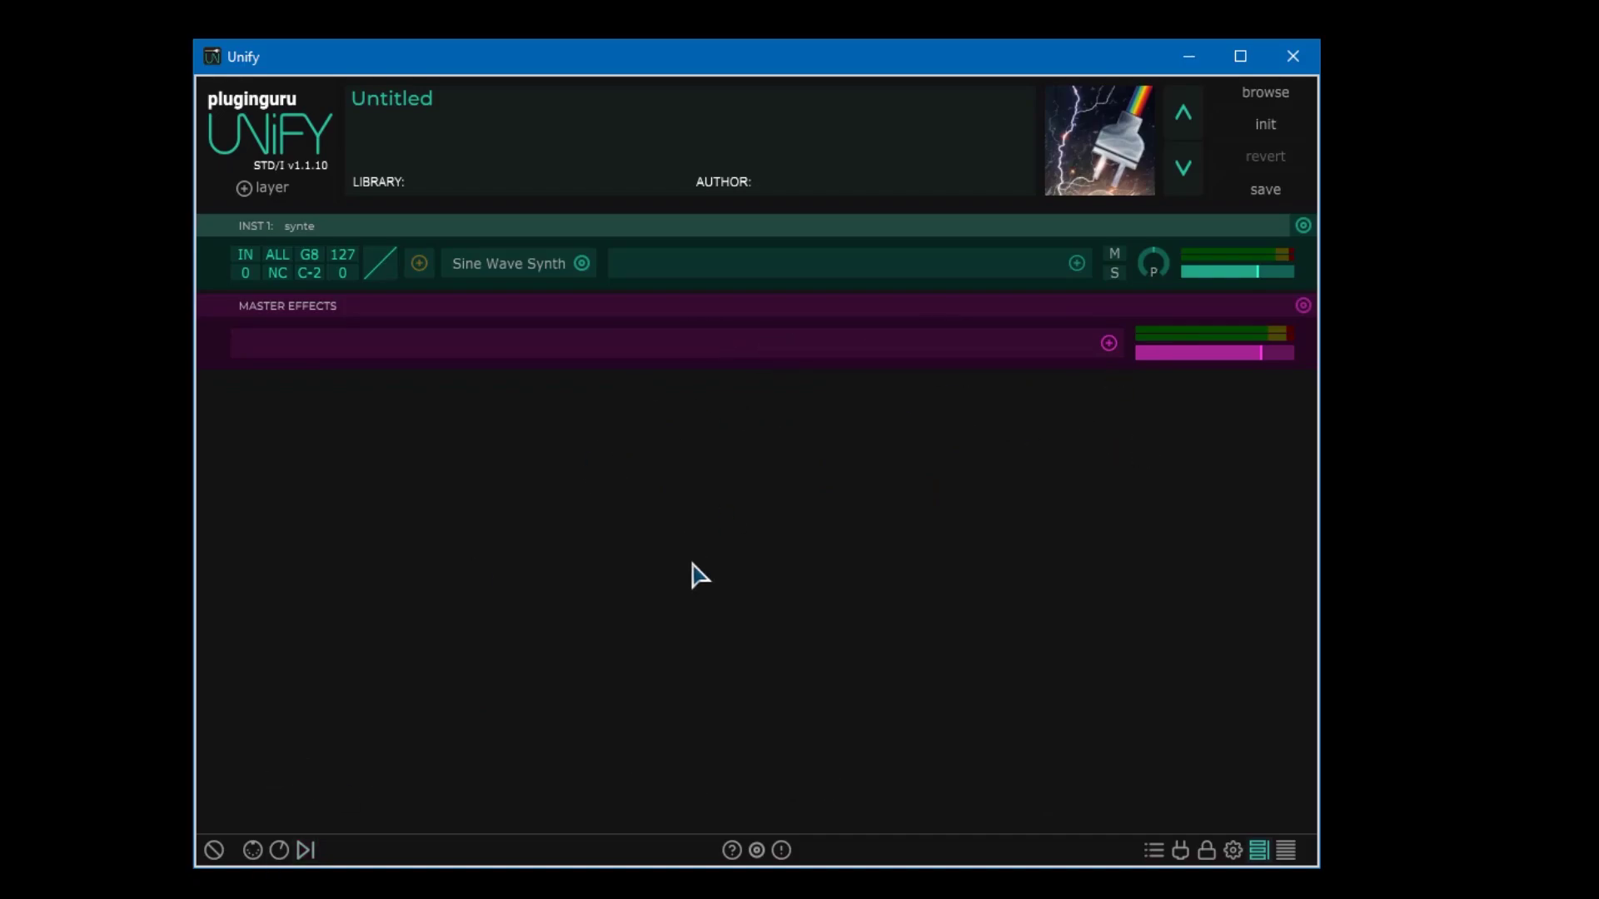
Swap INST 1's Sine Wave Synth for DUNE 3 from the Mis Instrumentos group and close its plugin window
{"action": "left_click", "coordinate": [581, 263]}
{"action": "mouse_move", "coordinate": [737, 333]}
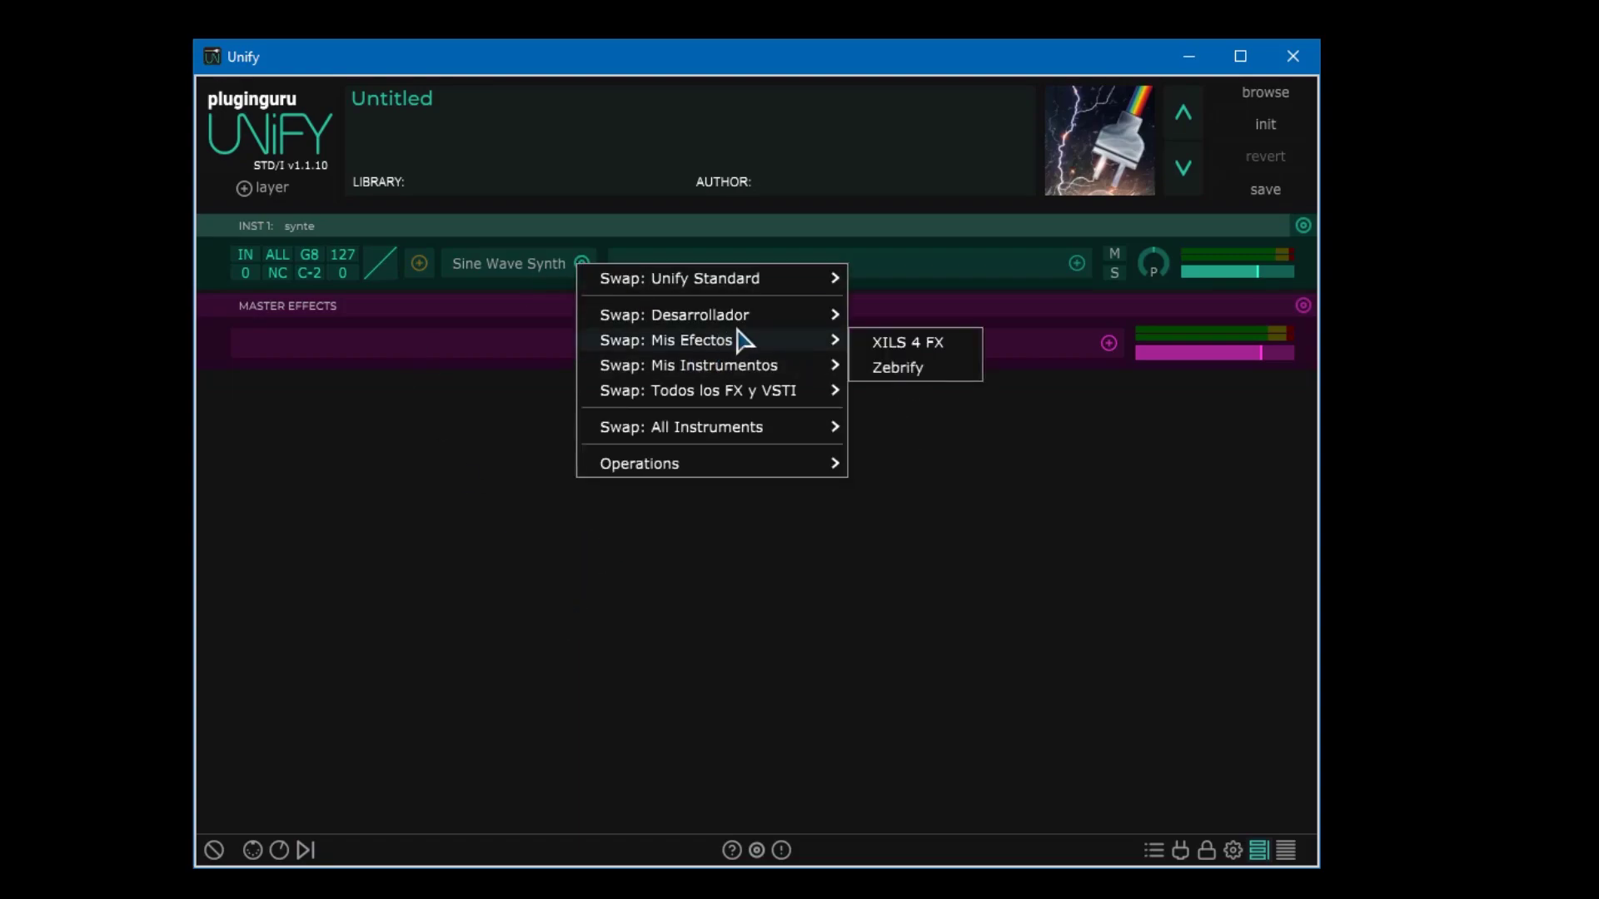
{"action": "mouse_move", "coordinate": [799, 367]}
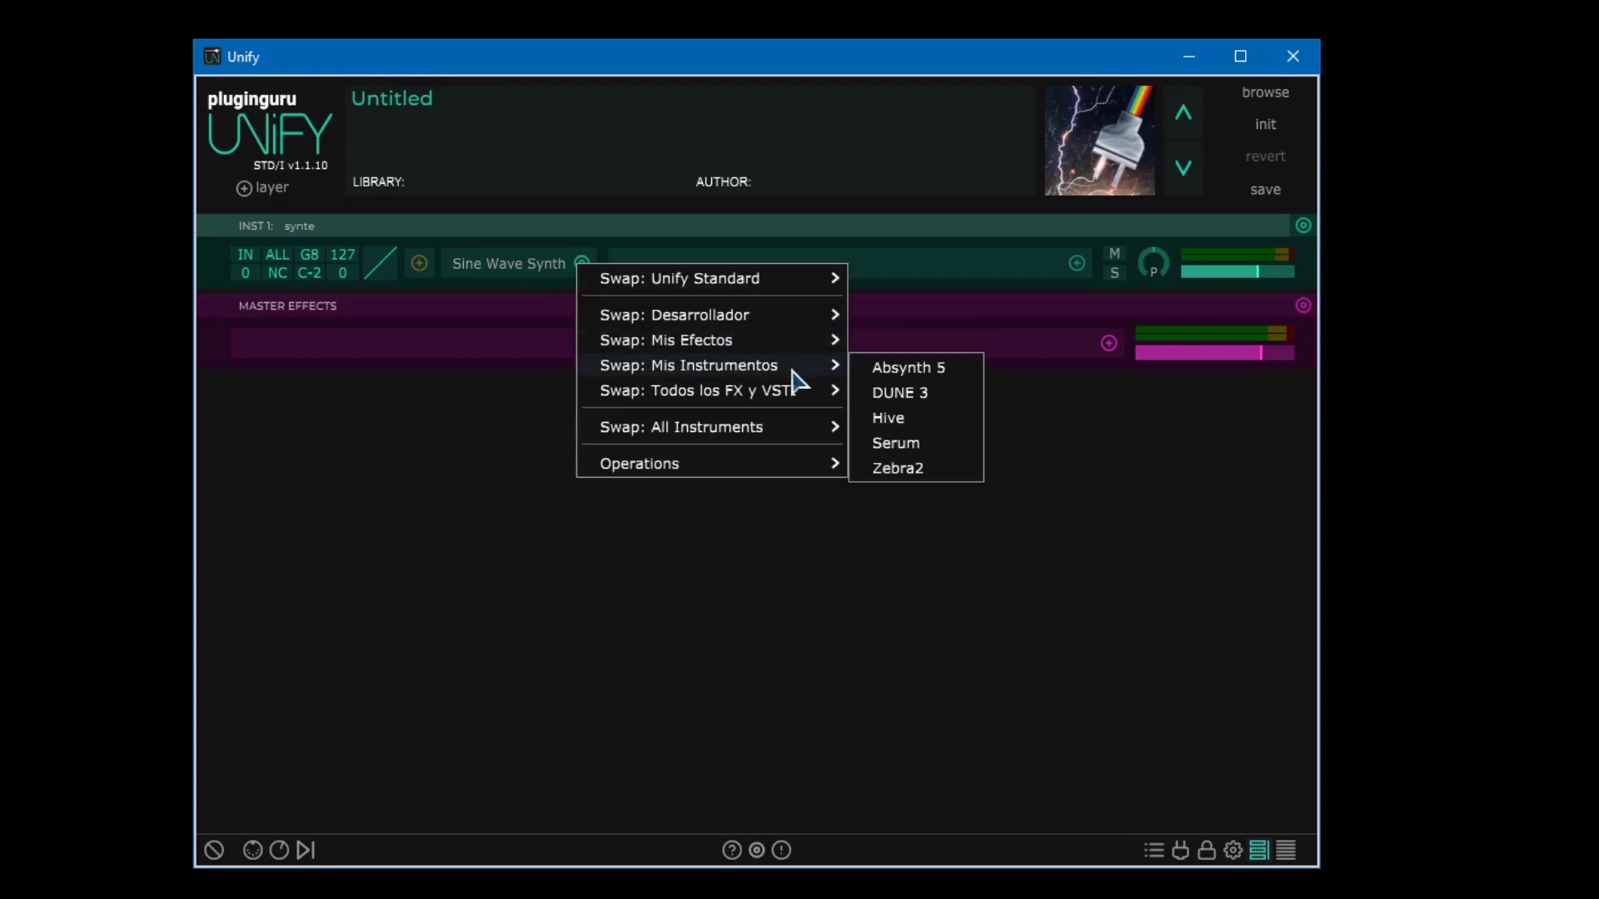
{"action": "left_click", "coordinate": [919, 388]}
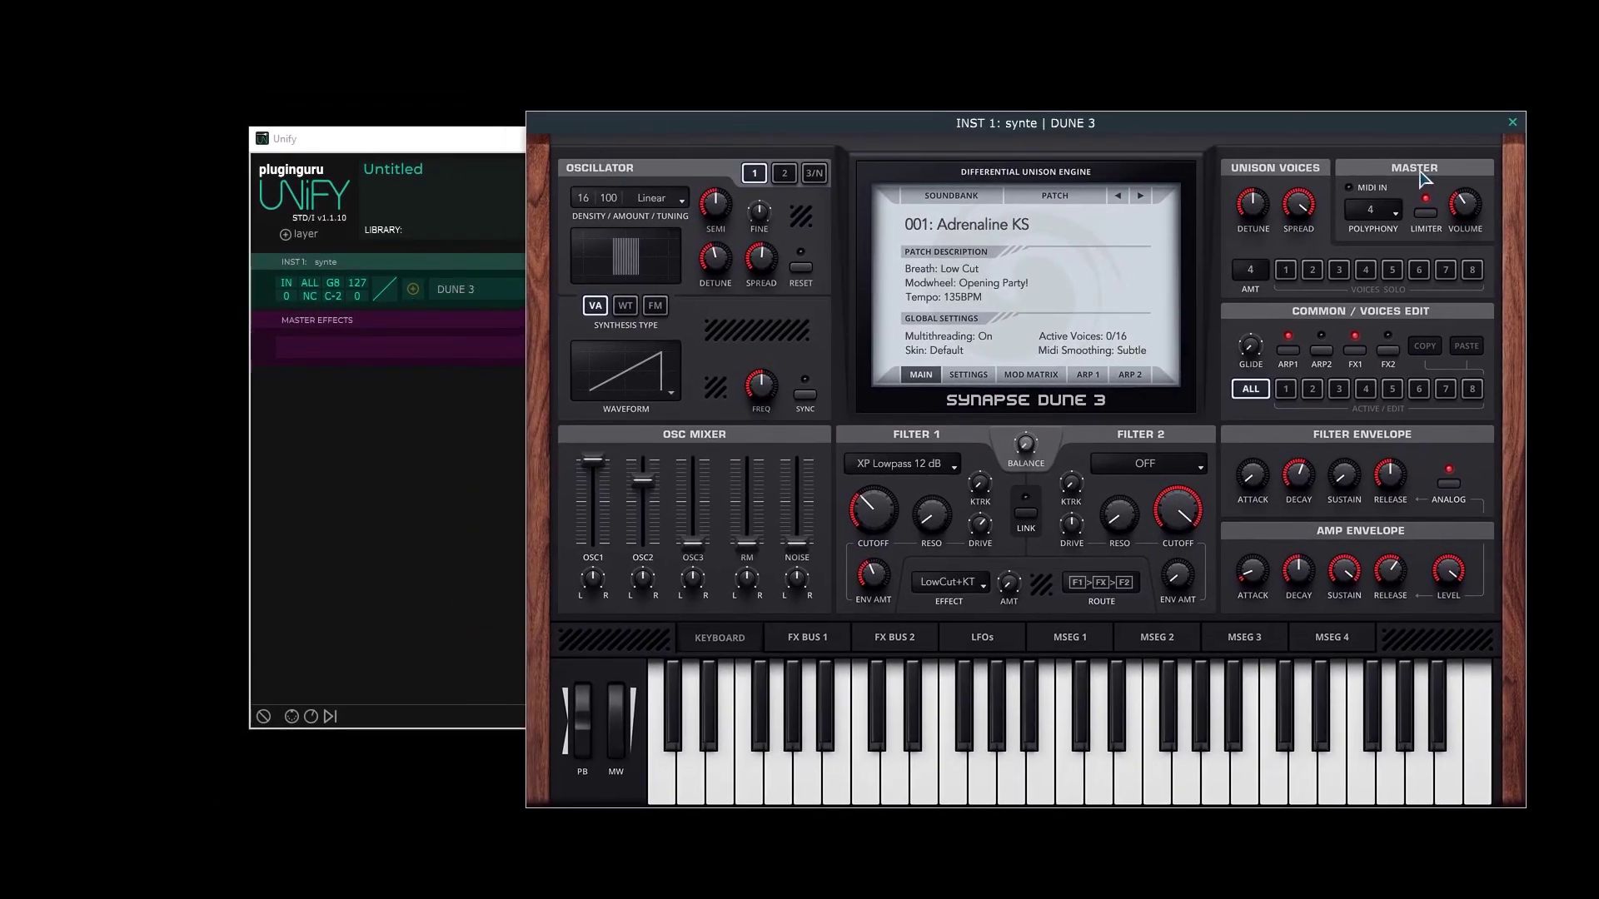
{"action": "left_click", "coordinate": [1512, 122]}
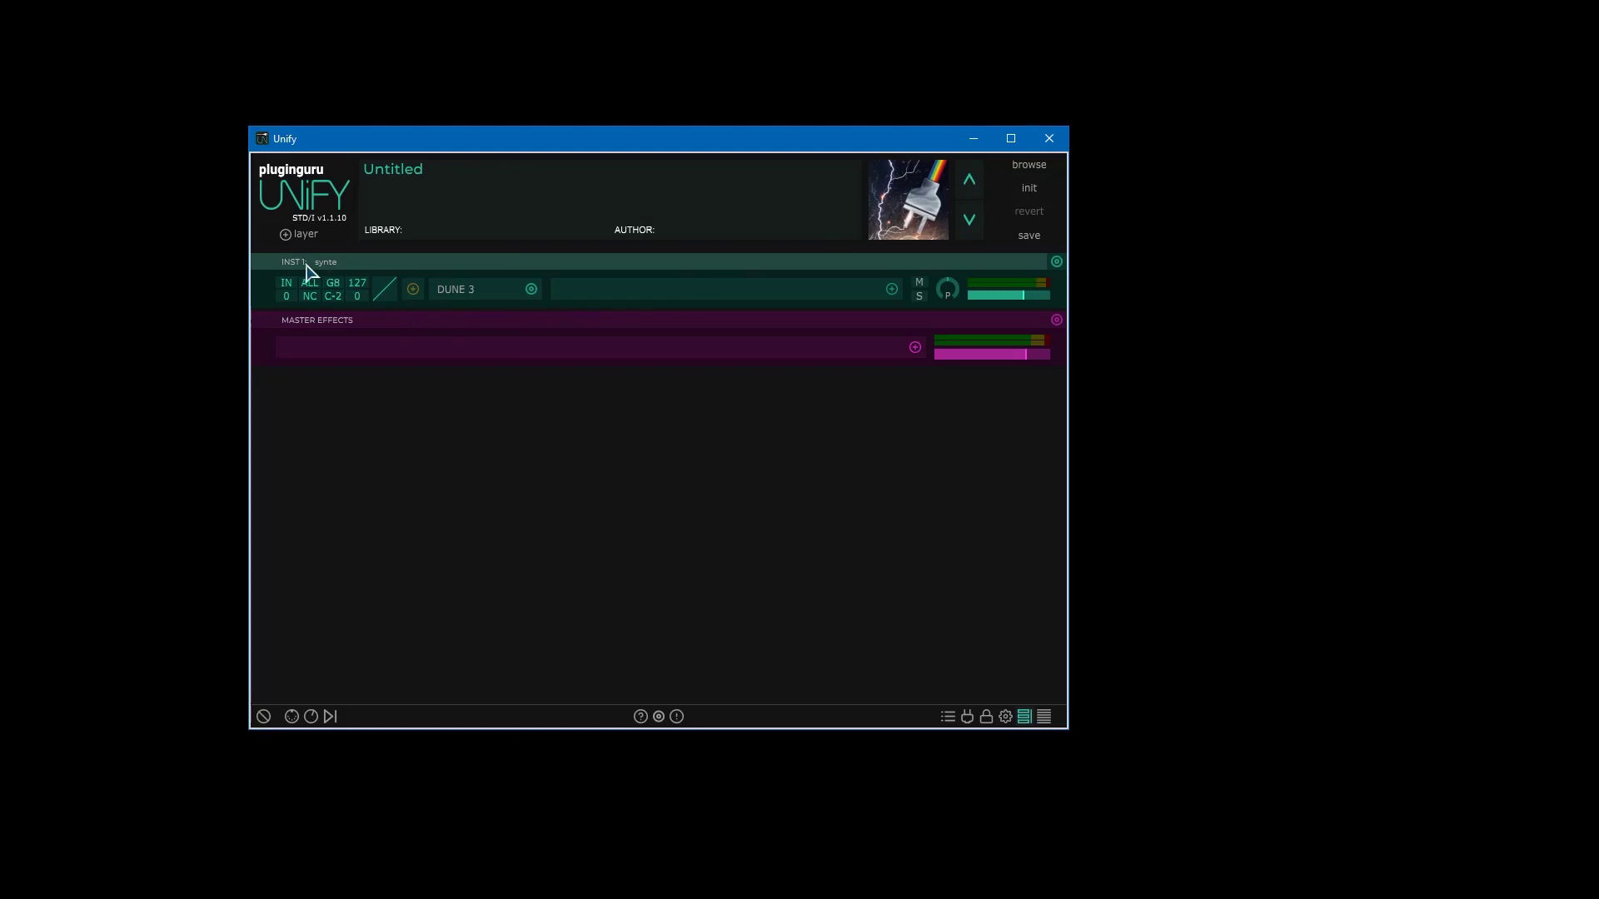
Add a new instrument layer using the Dexed FM Bass Bank
{"action": "left_click", "coordinate": [285, 235]}
{"action": "mouse_move", "coordinate": [350, 245]}
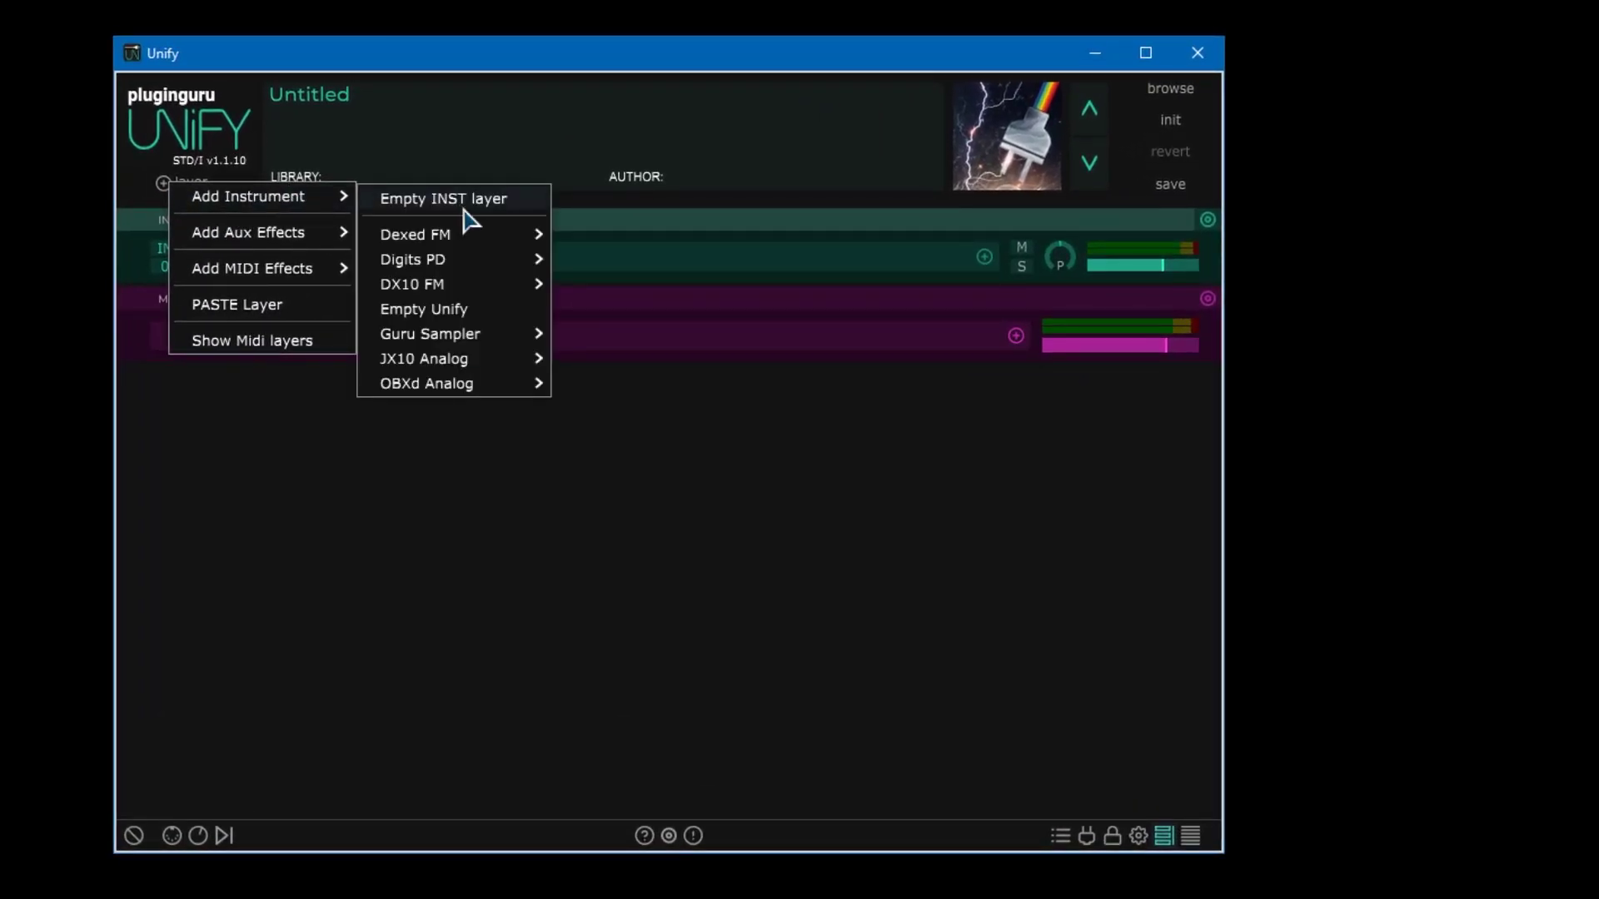
{"action": "mouse_move", "coordinate": [468, 241]}
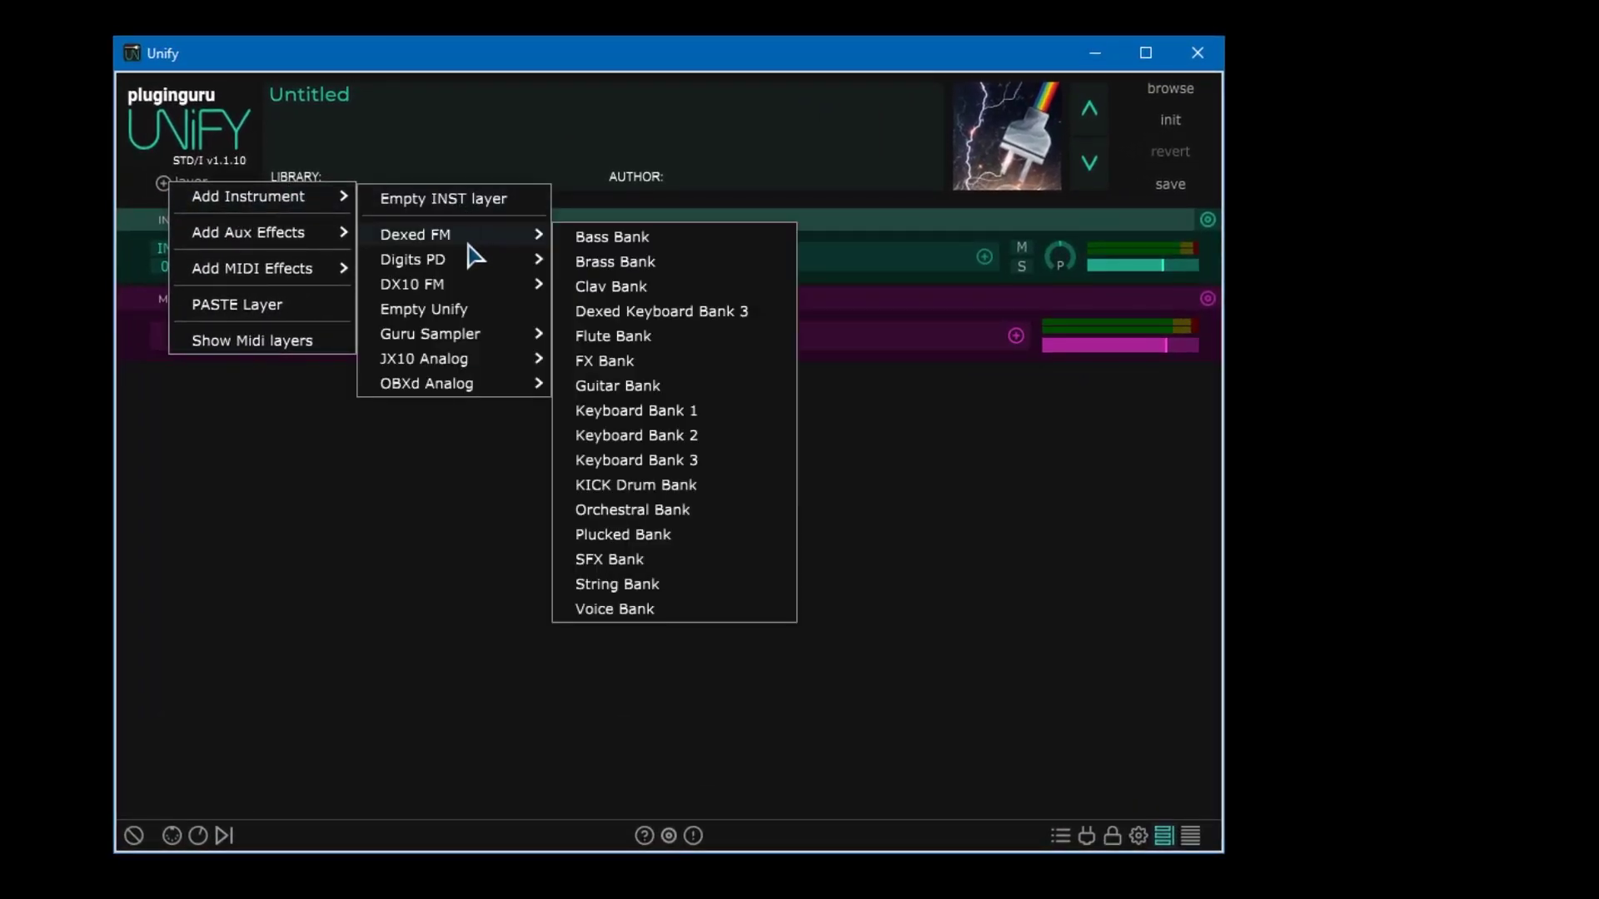
{"action": "left_click", "coordinate": [648, 240]}
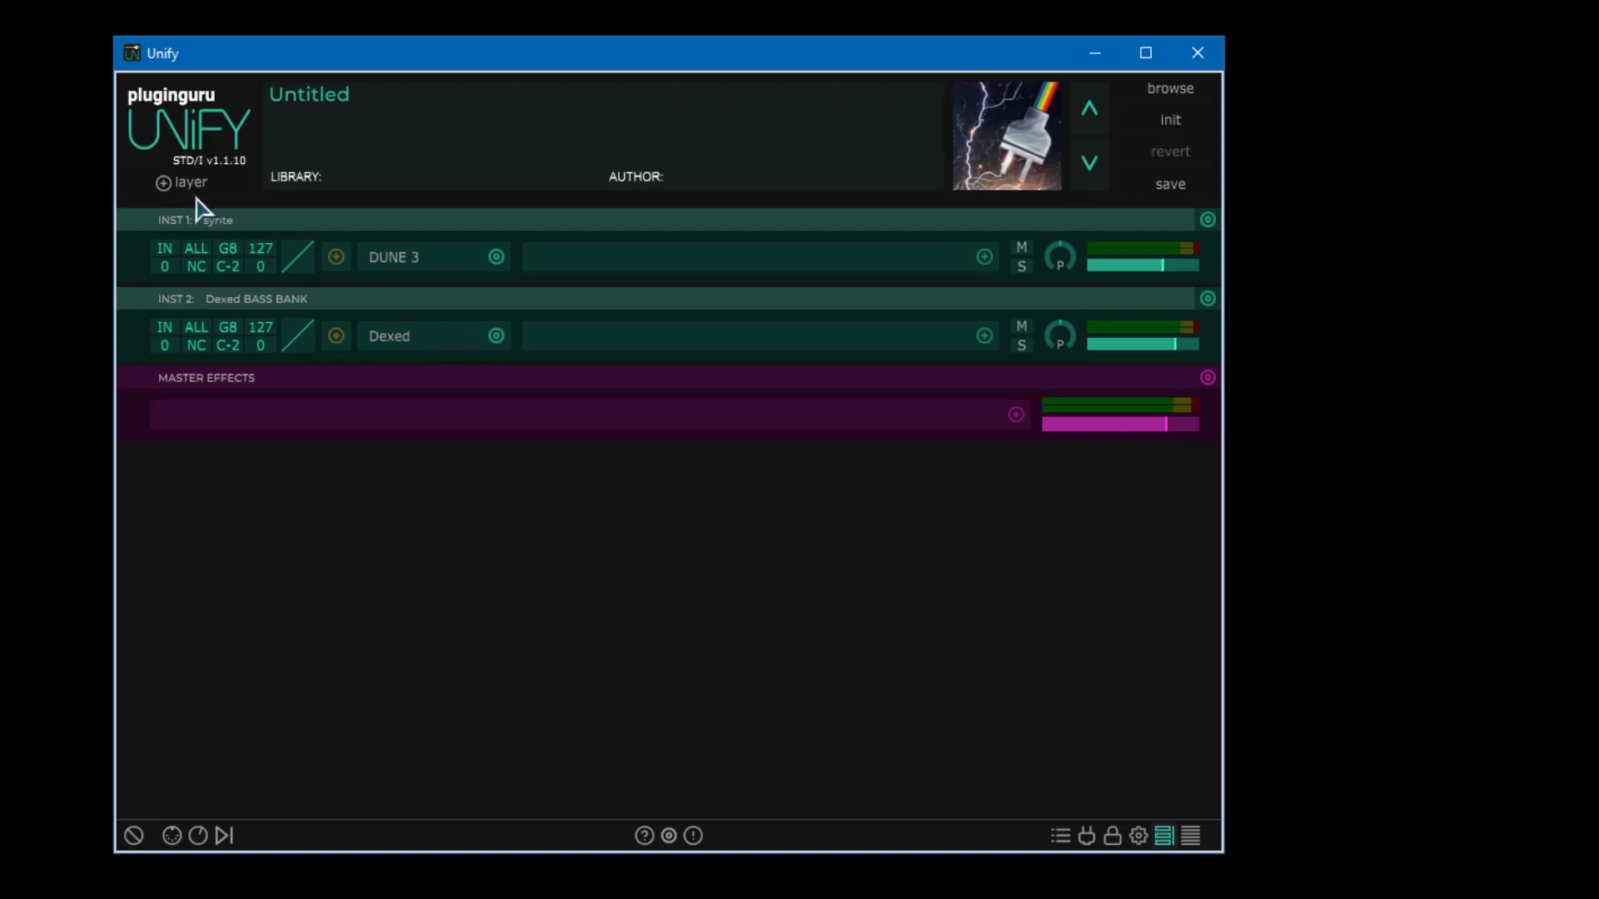
Add another instrument layer using the DX10 FM Deep Bass preset
{"action": "left_click", "coordinate": [169, 186]}
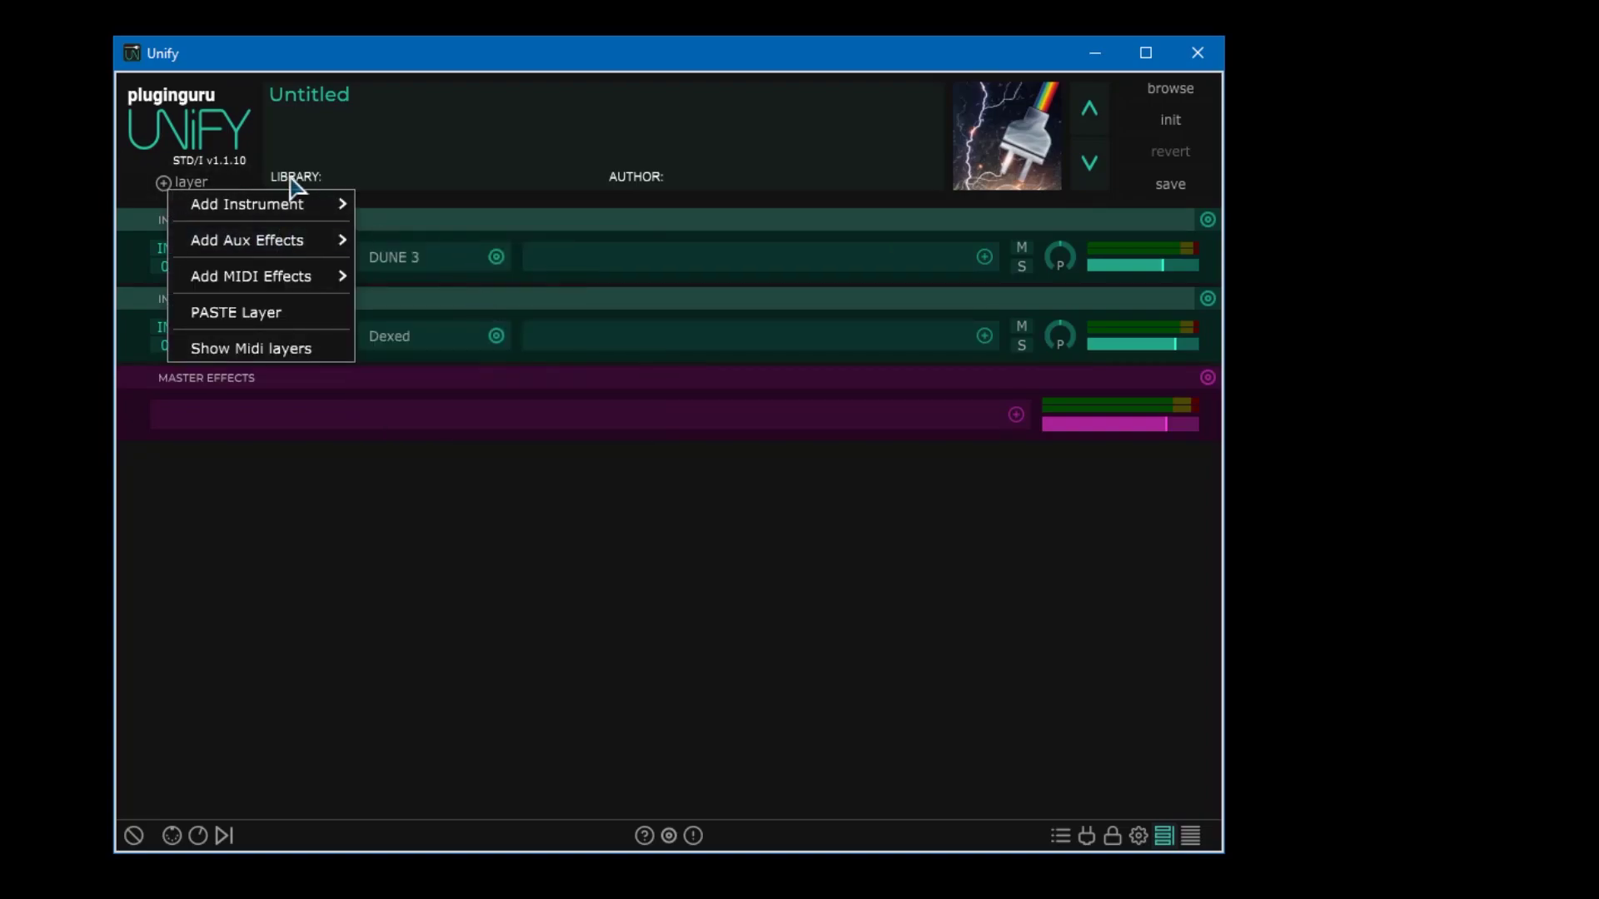
{"action": "mouse_move", "coordinate": [307, 204]}
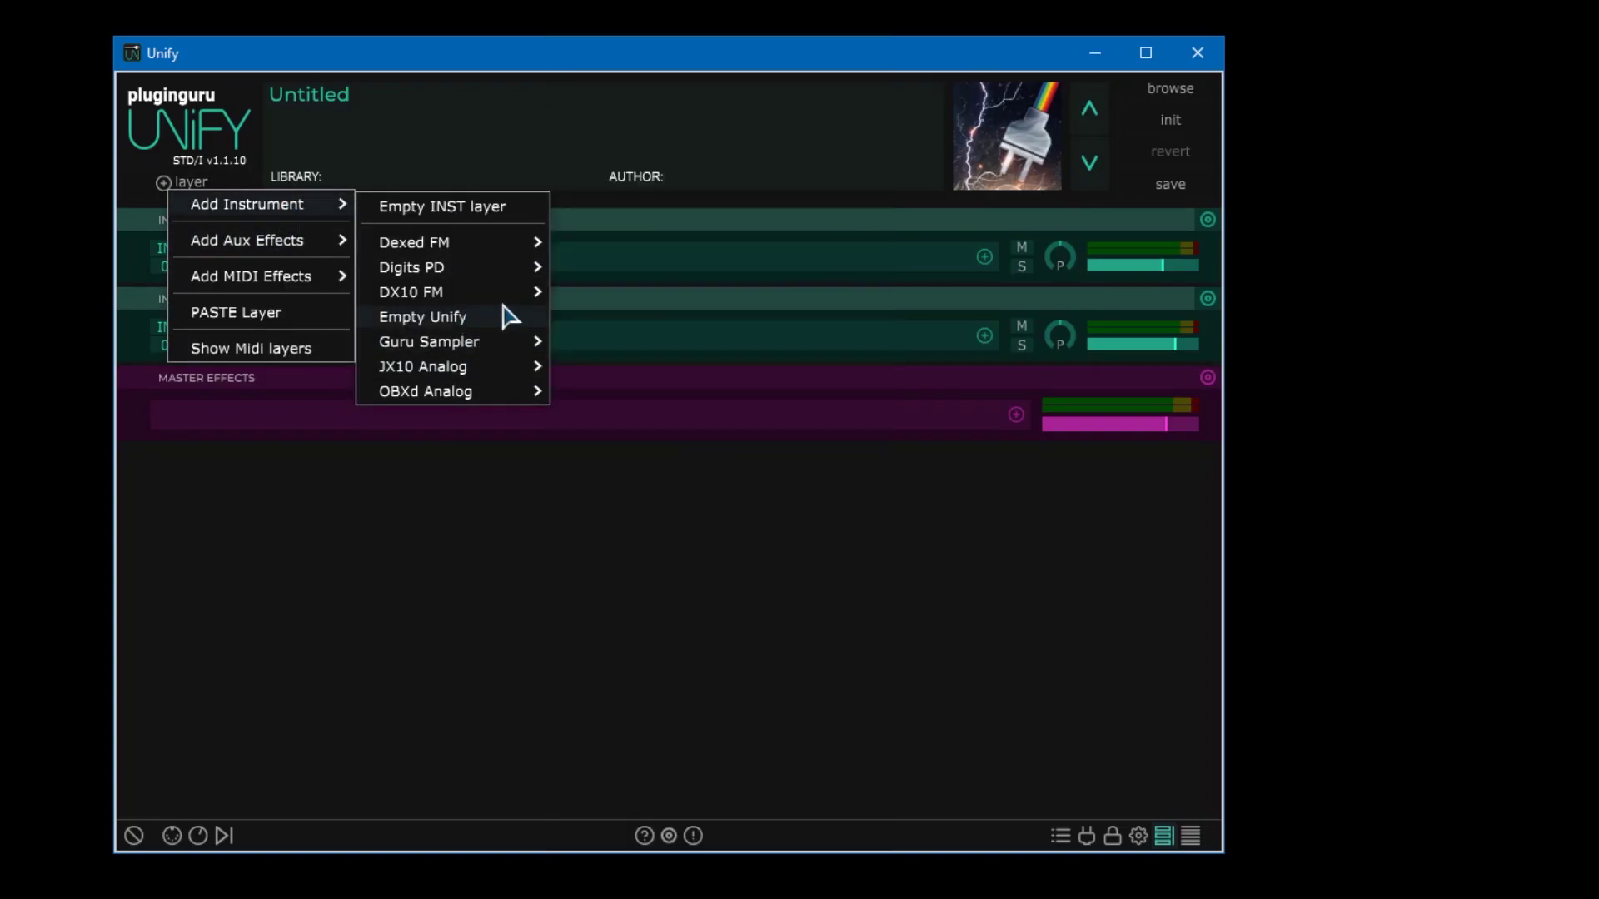
{"action": "mouse_move", "coordinate": [523, 293]}
{"action": "left_click", "coordinate": [643, 296]}
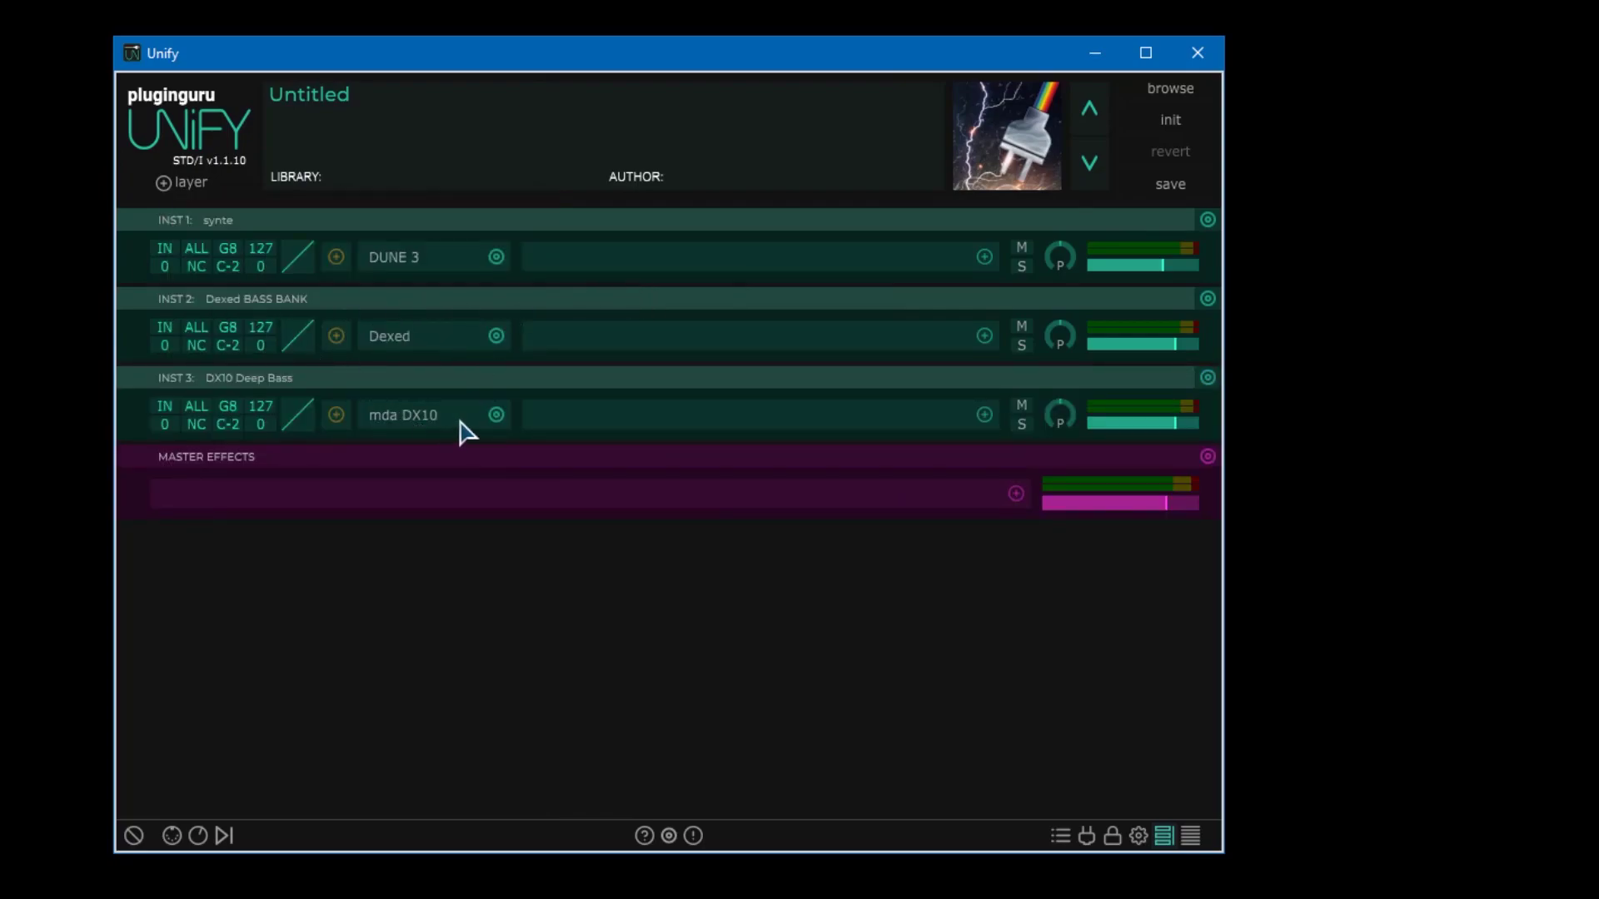
Look through the mda DX10 parameters of the INST 3 layer and close the plugin window
{"action": "left_click", "coordinate": [401, 427]}
{"action": "left_click_drag", "start_coordinate": [321, 125], "coordinate": [753, 287]}
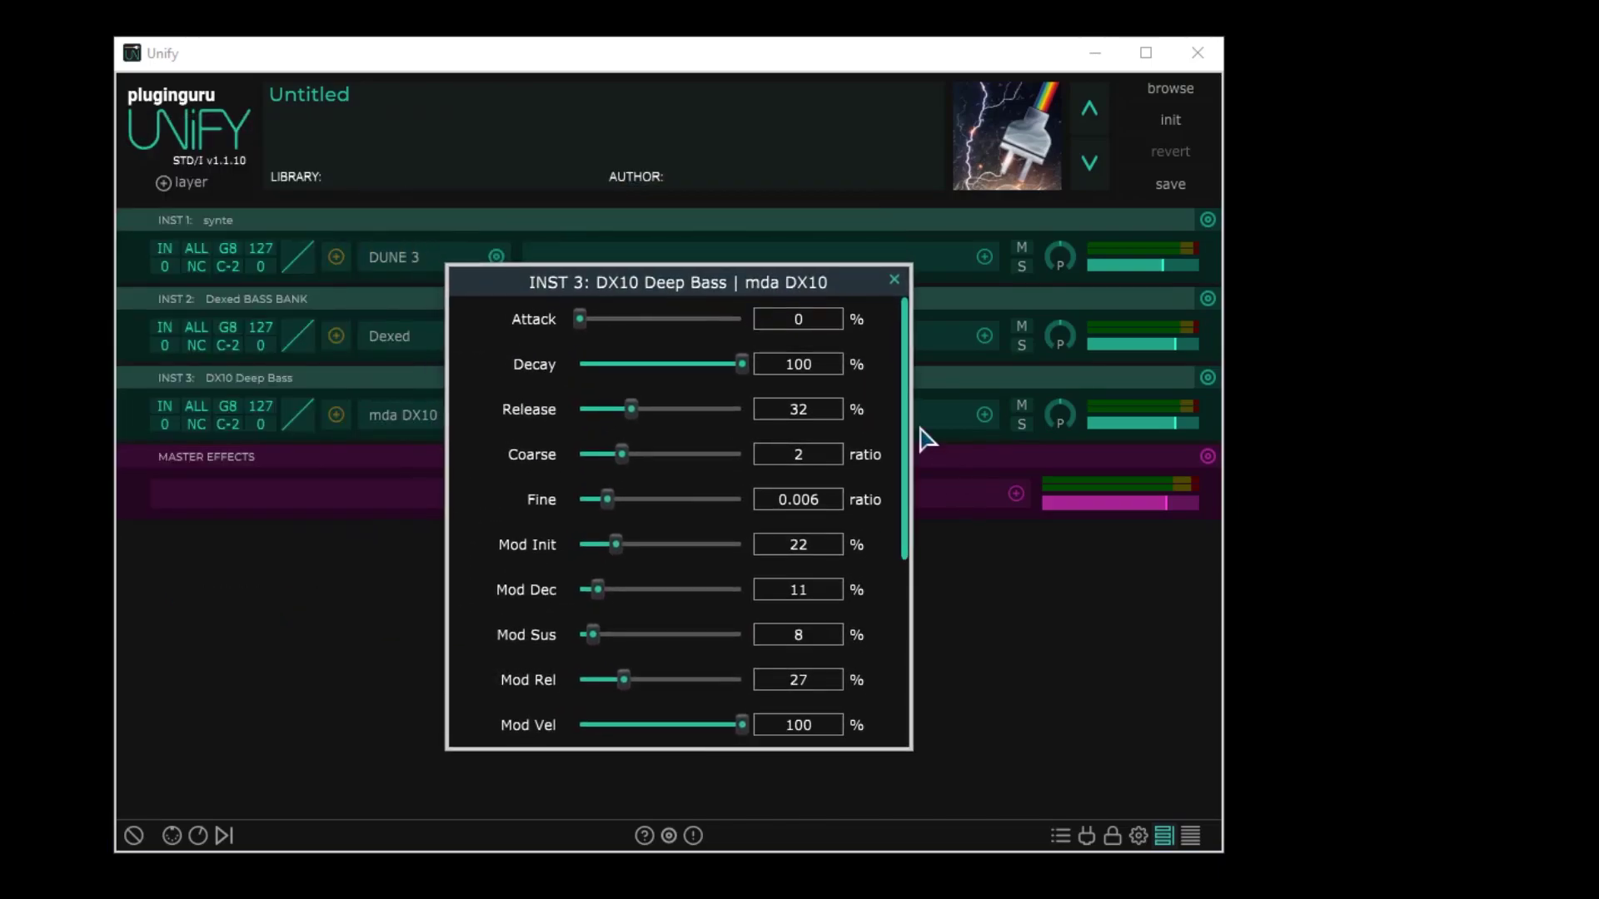
{"action": "left_click_drag", "start_coordinate": [906, 412], "coordinate": [913, 352]}
{"action": "scroll", "coordinate": [898, 372], "scroll_direction": "down", "scroll_amount": 2}
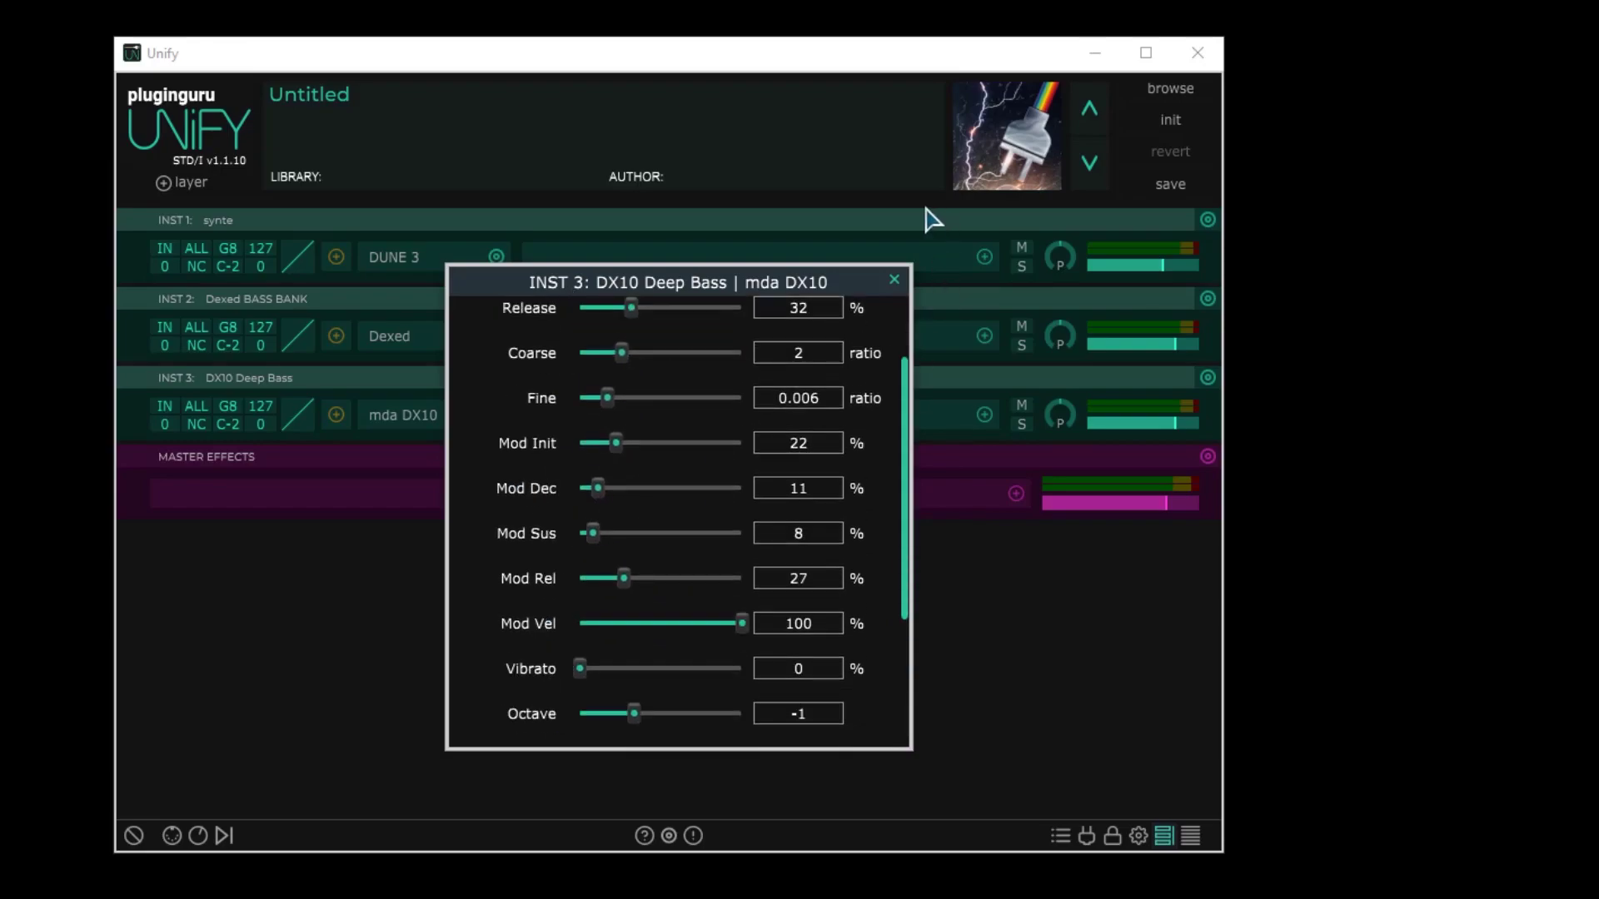
{"action": "left_click", "coordinate": [894, 281]}
Select program 29, BASS A M, in INST 2's Dexed synth and close its window
{"action": "left_click", "coordinate": [412, 340]}
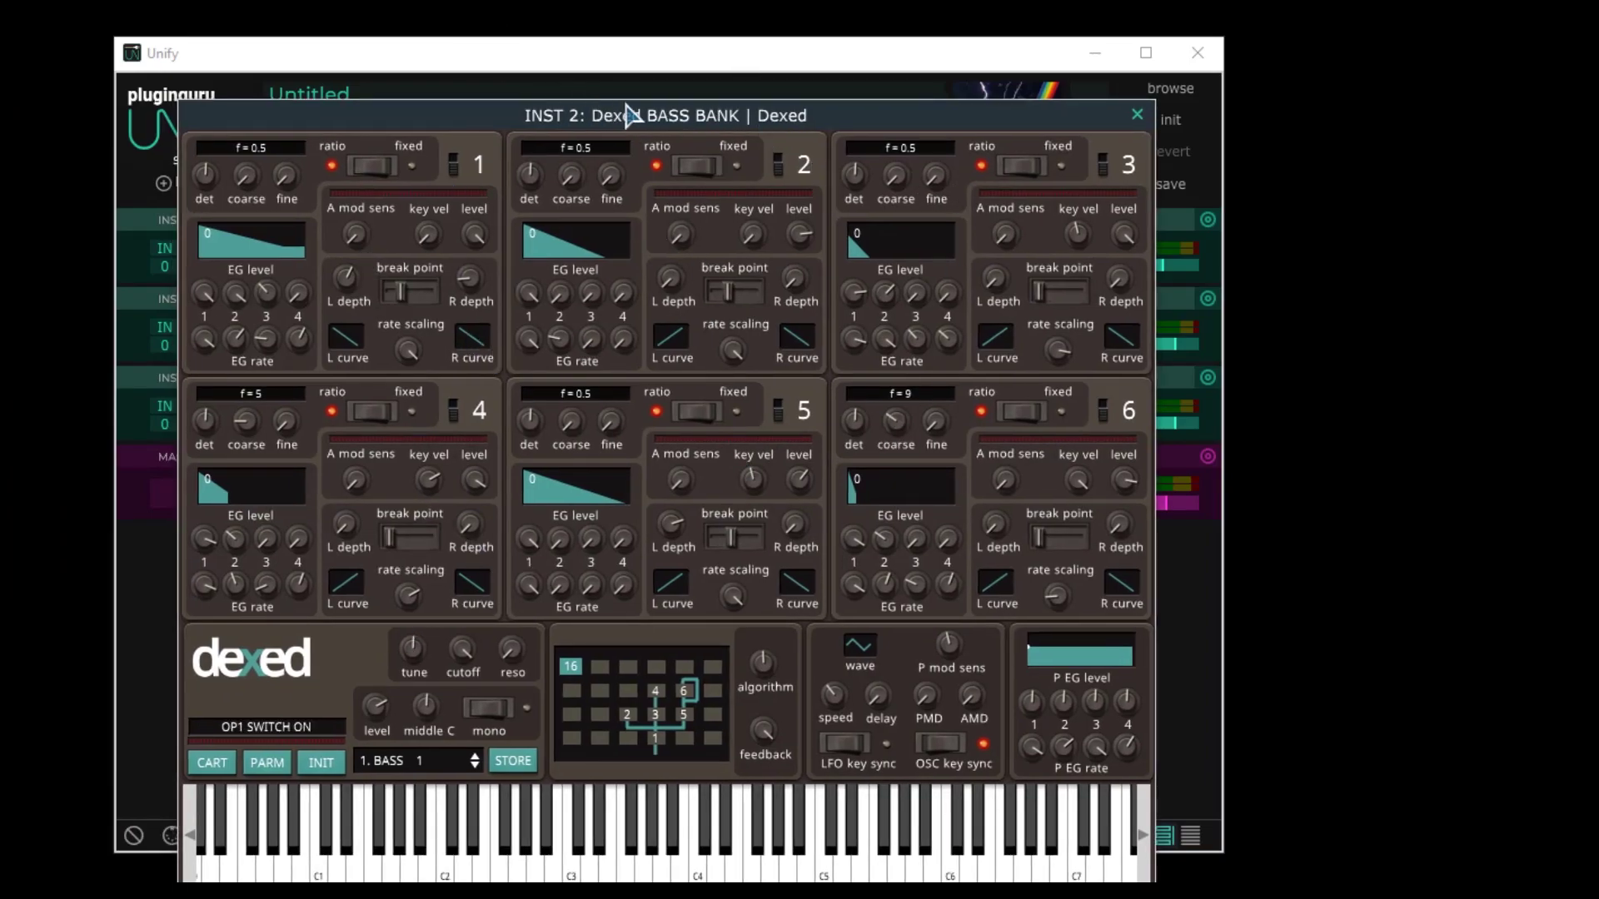
{"action": "left_click", "coordinate": [416, 762]}
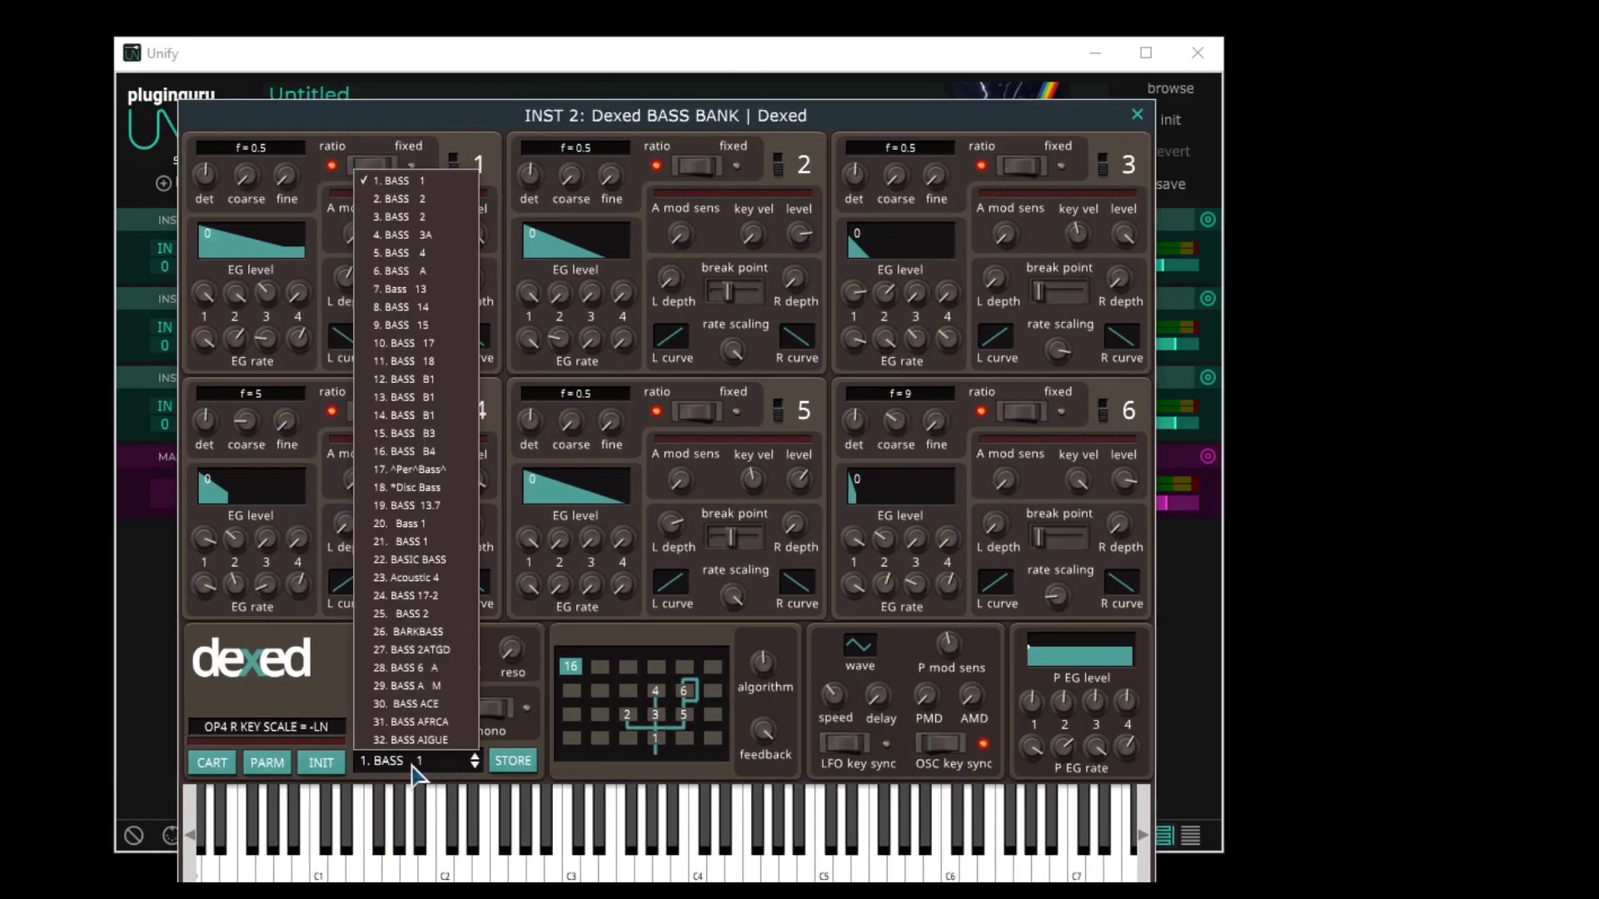
{"action": "left_click", "coordinate": [423, 687]}
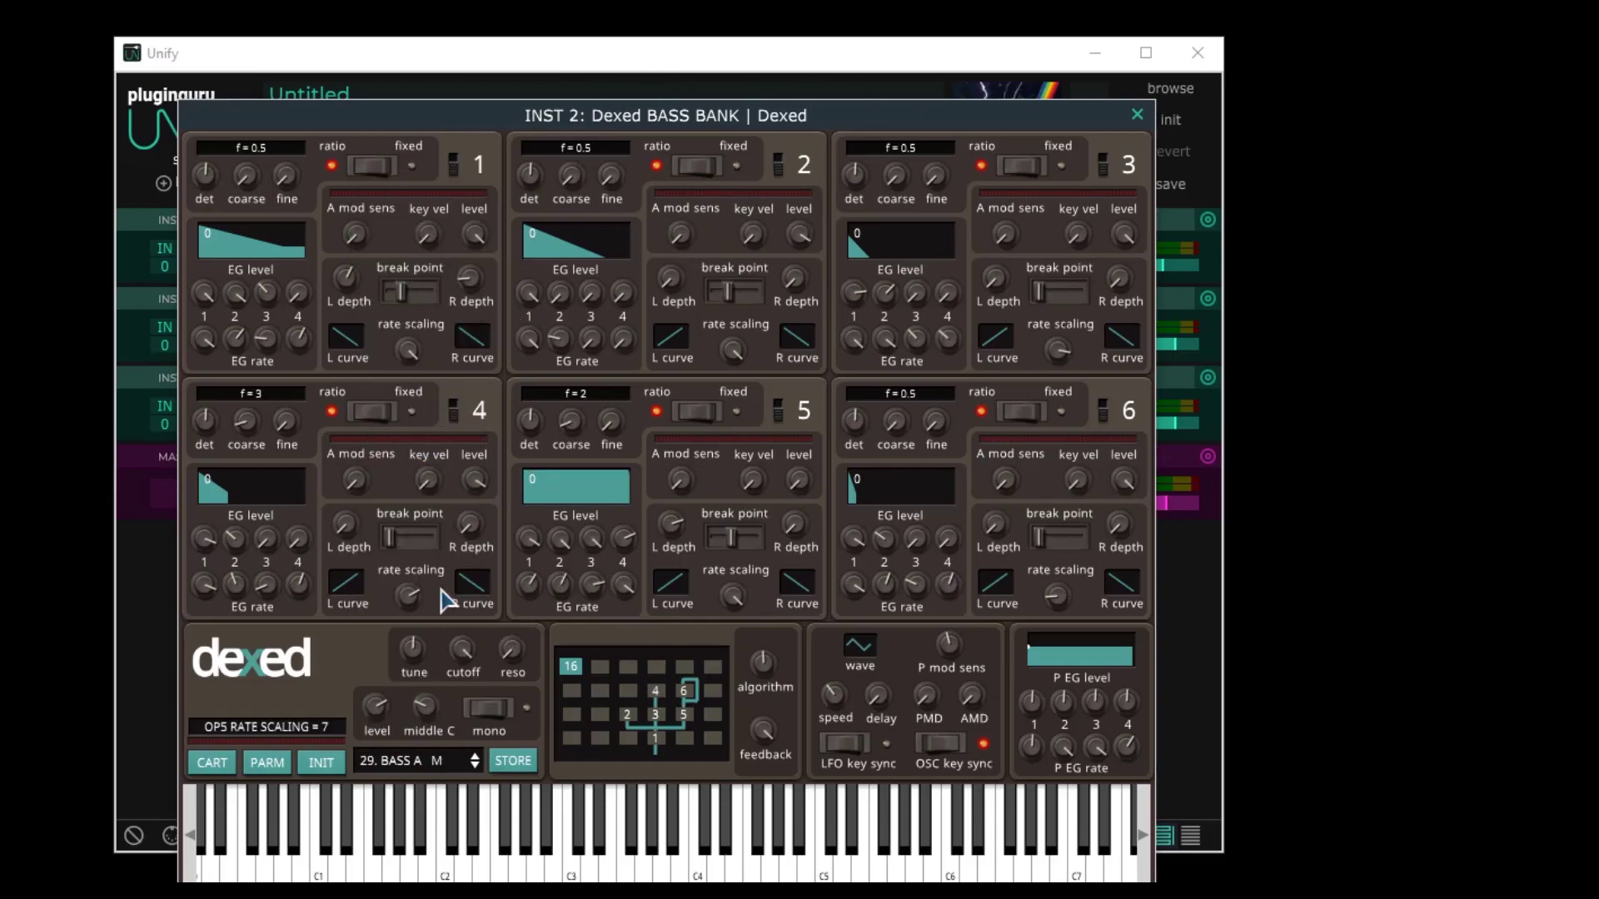
{"action": "left_click", "coordinate": [1137, 117]}
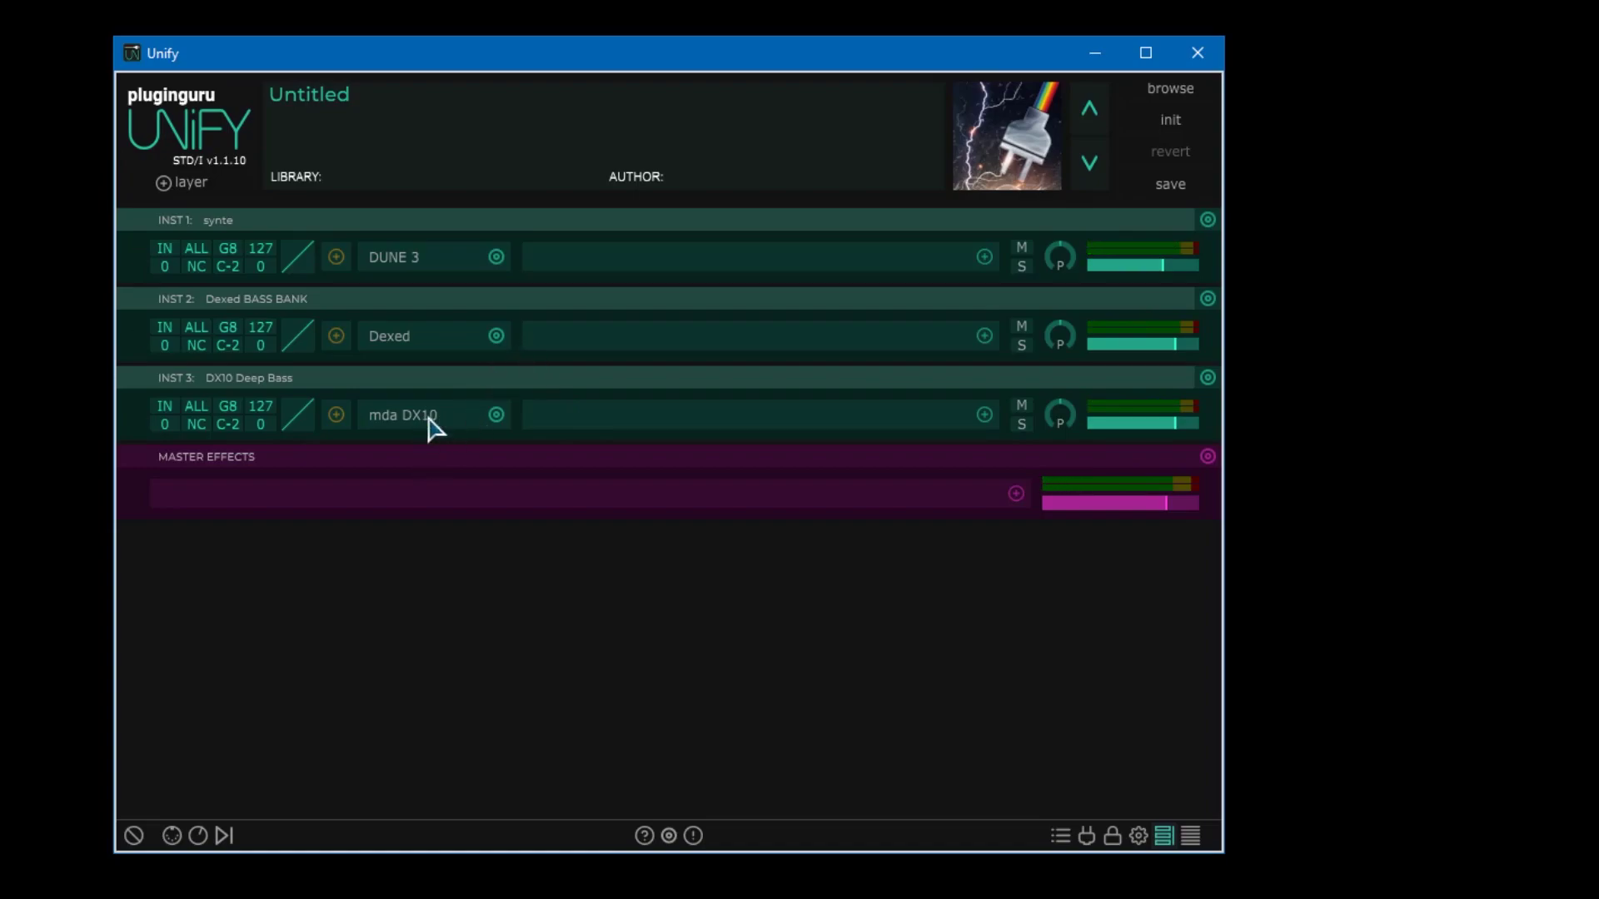
Add the KlangFalter effect from ALL Audio Effects to the Master Effects layer
{"action": "left_click", "coordinate": [1016, 494]}
{"action": "mouse_move", "coordinate": [939, 547]}
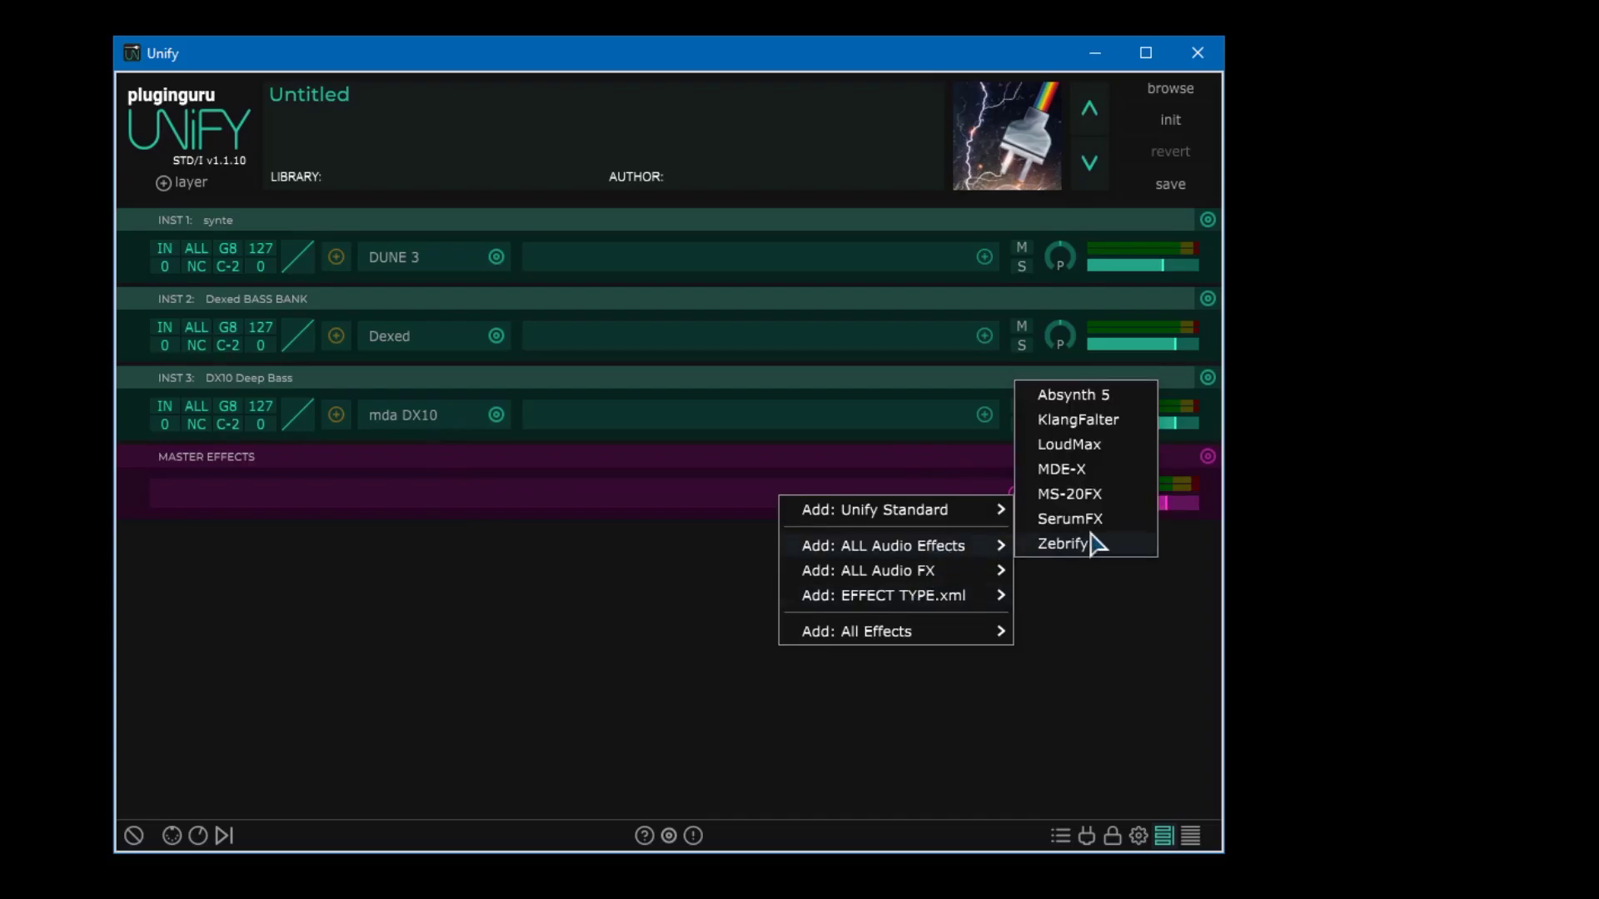
{"action": "left_click", "coordinate": [1104, 419]}
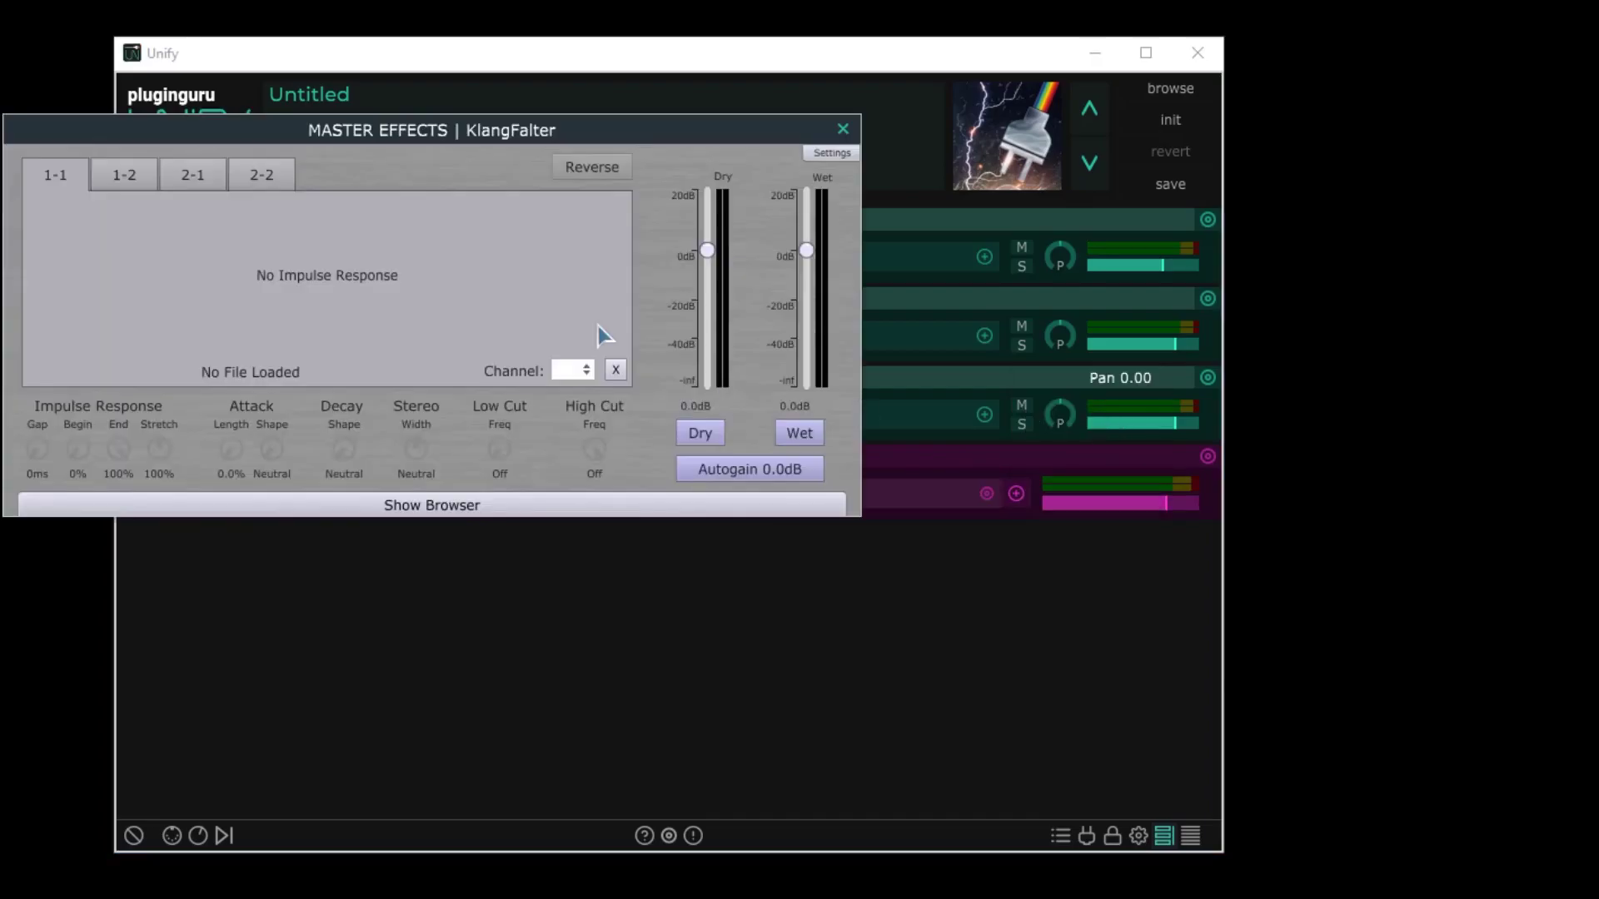
Load the AmbiVerb impulse responses 0.3 Happy Slap into KlangFalter's 1-1 slot and 1.4 Korrupt into its 1-2 slot
{"action": "left_click", "coordinate": [827, 534]}
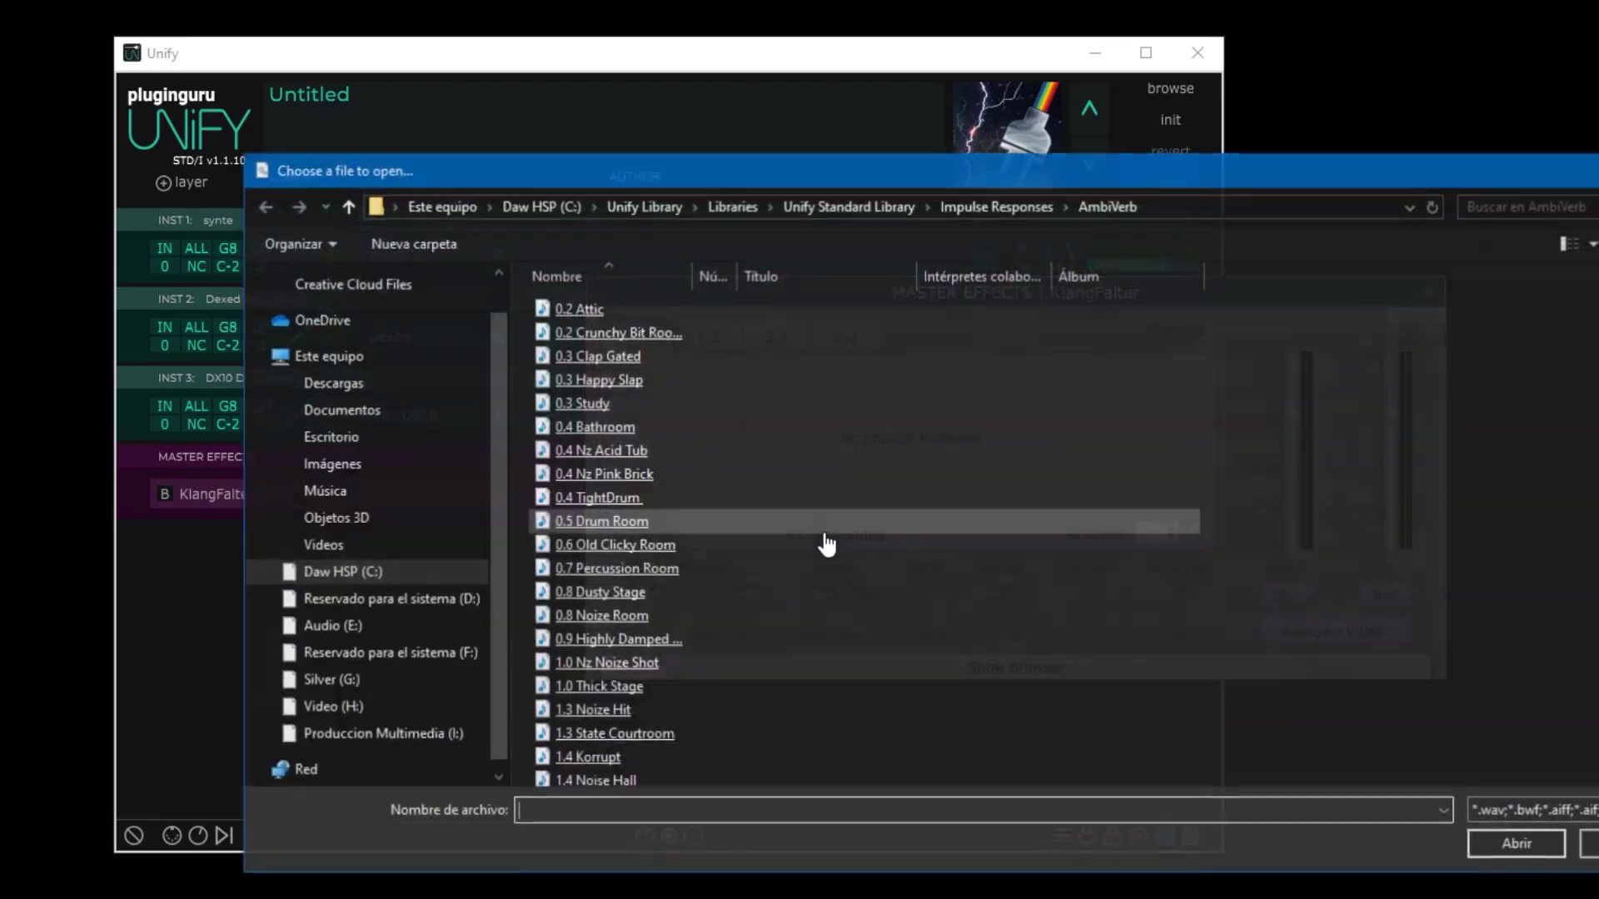
{"action": "double_click", "coordinate": [597, 378]}
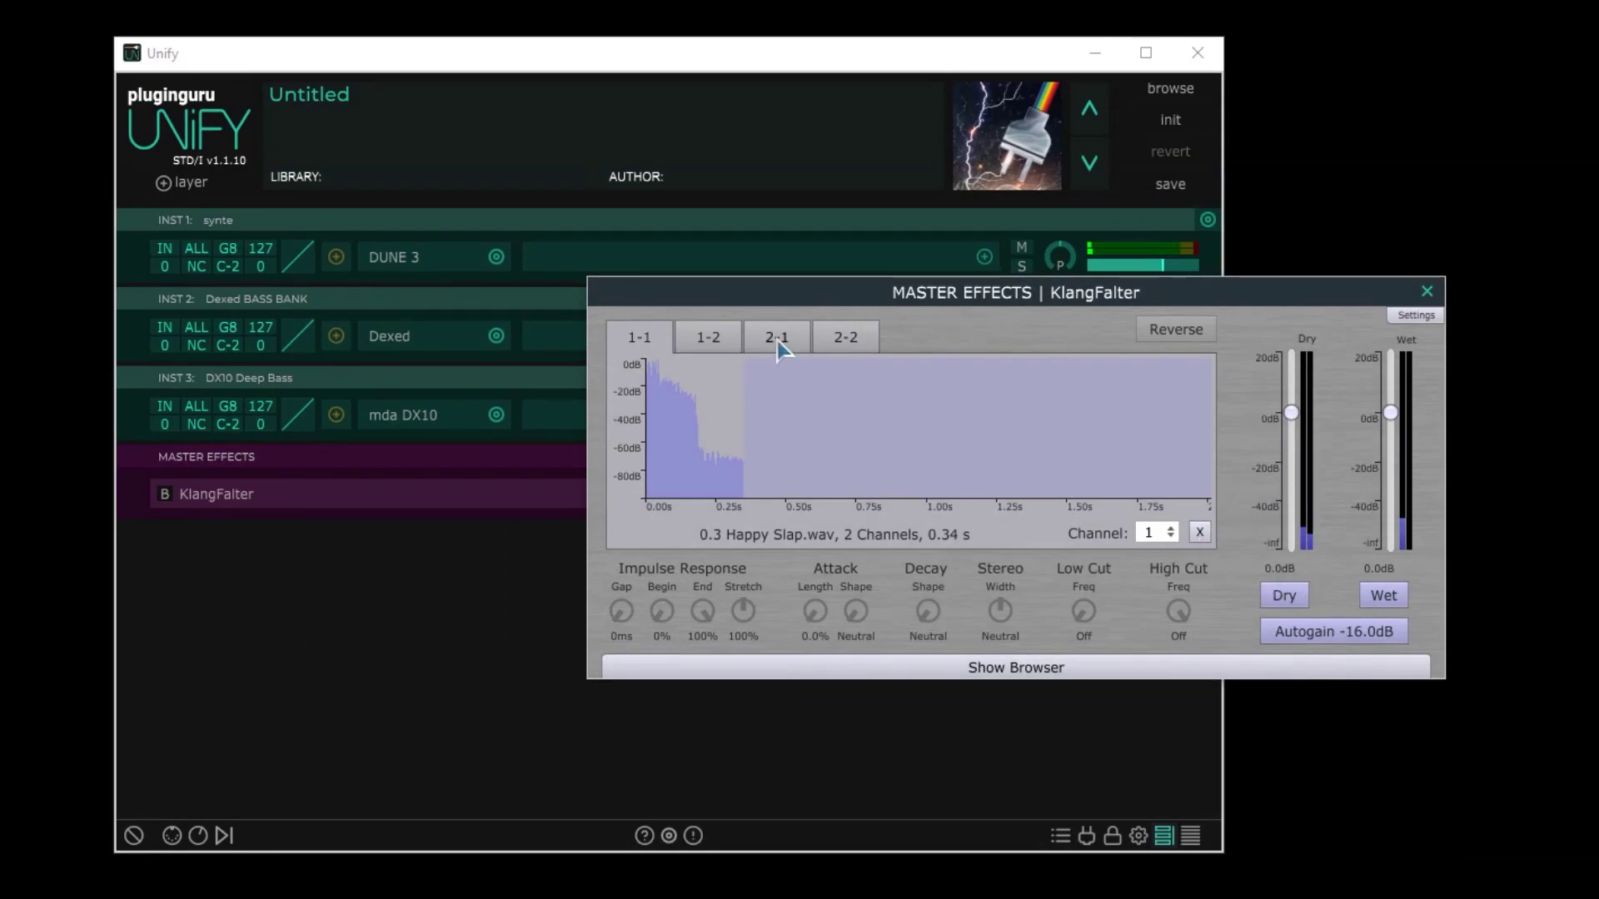
{"action": "left_click", "coordinate": [708, 340]}
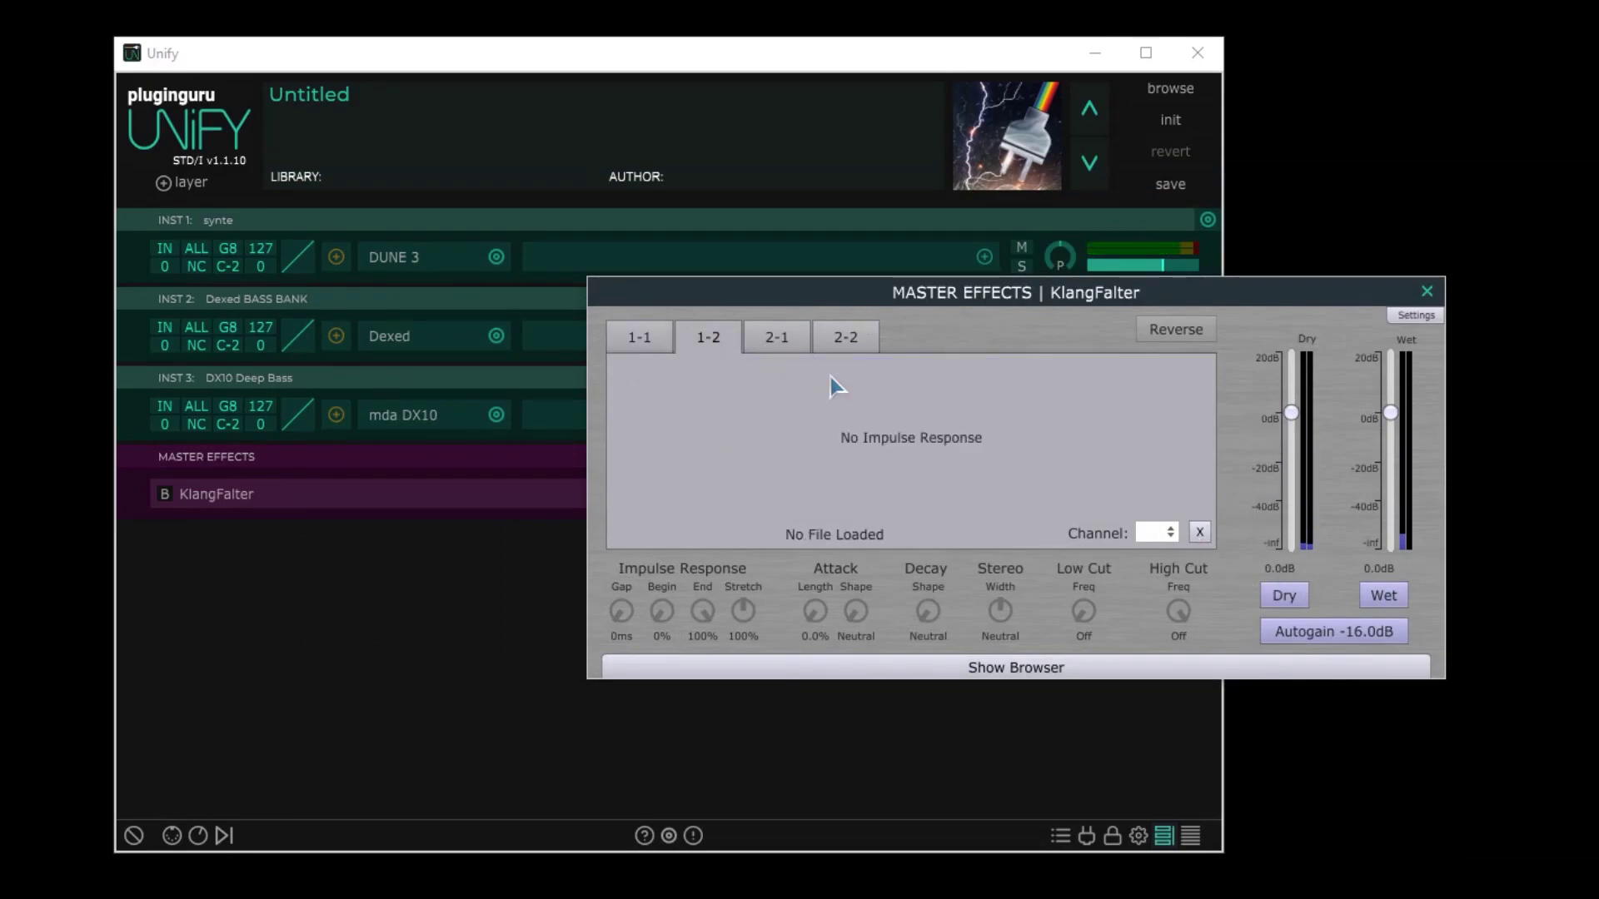
{"action": "left_click", "coordinate": [863, 535]}
{"action": "double_click", "coordinate": [616, 759]}
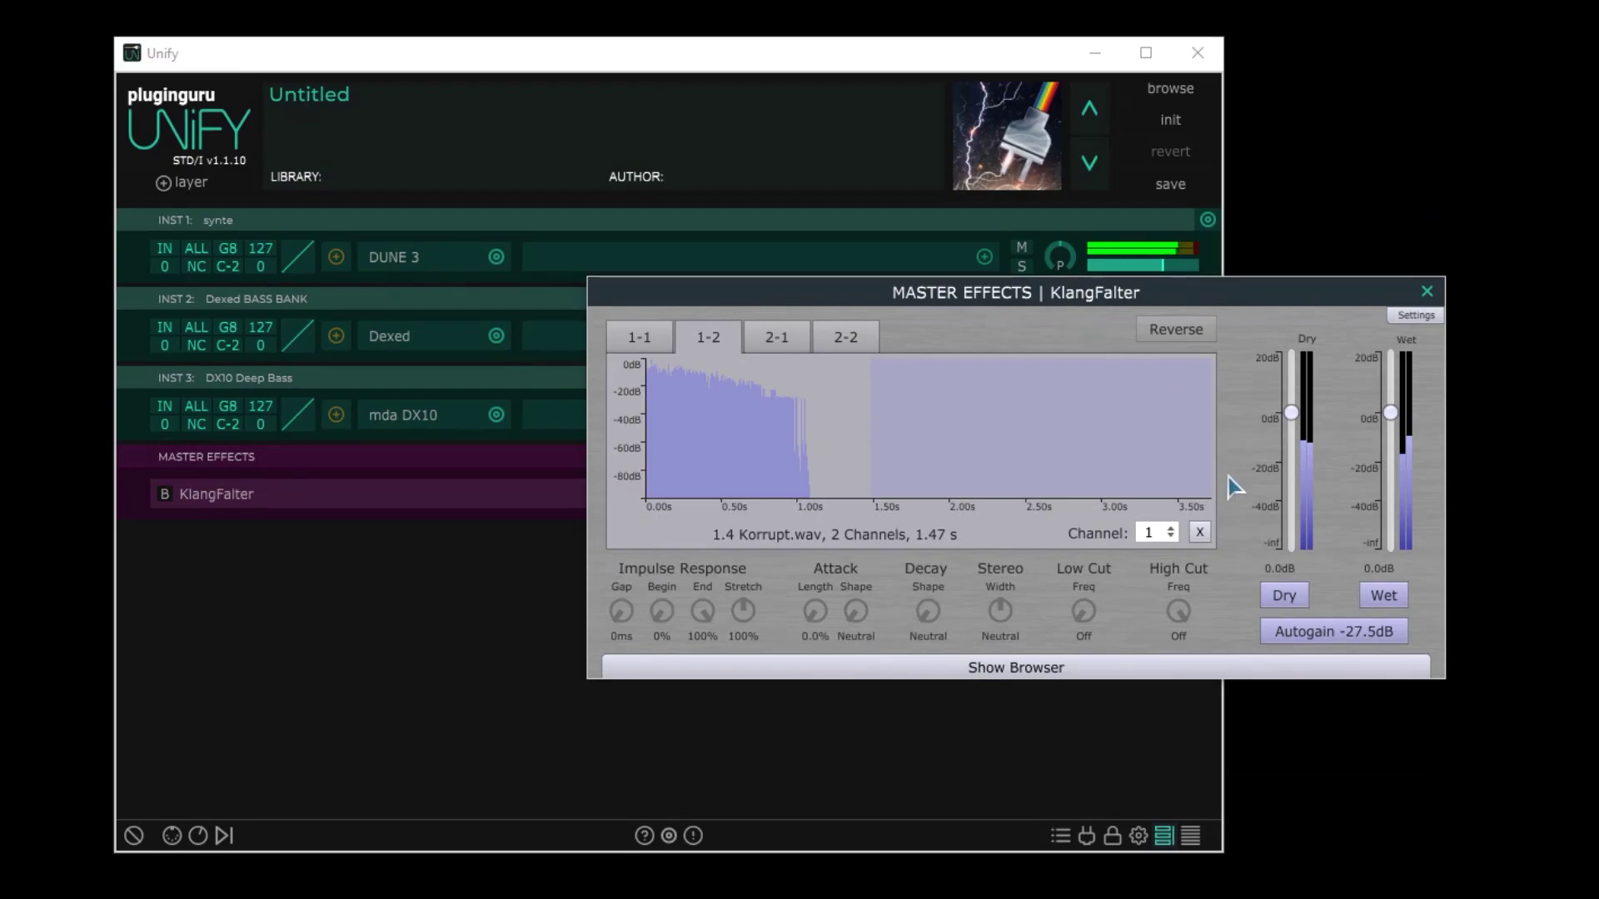
Try reversing KlangFalter's impulse responses, view slots 1-1 and 1-2, and switch the reversal off again
{"action": "left_click", "coordinate": [652, 333]}
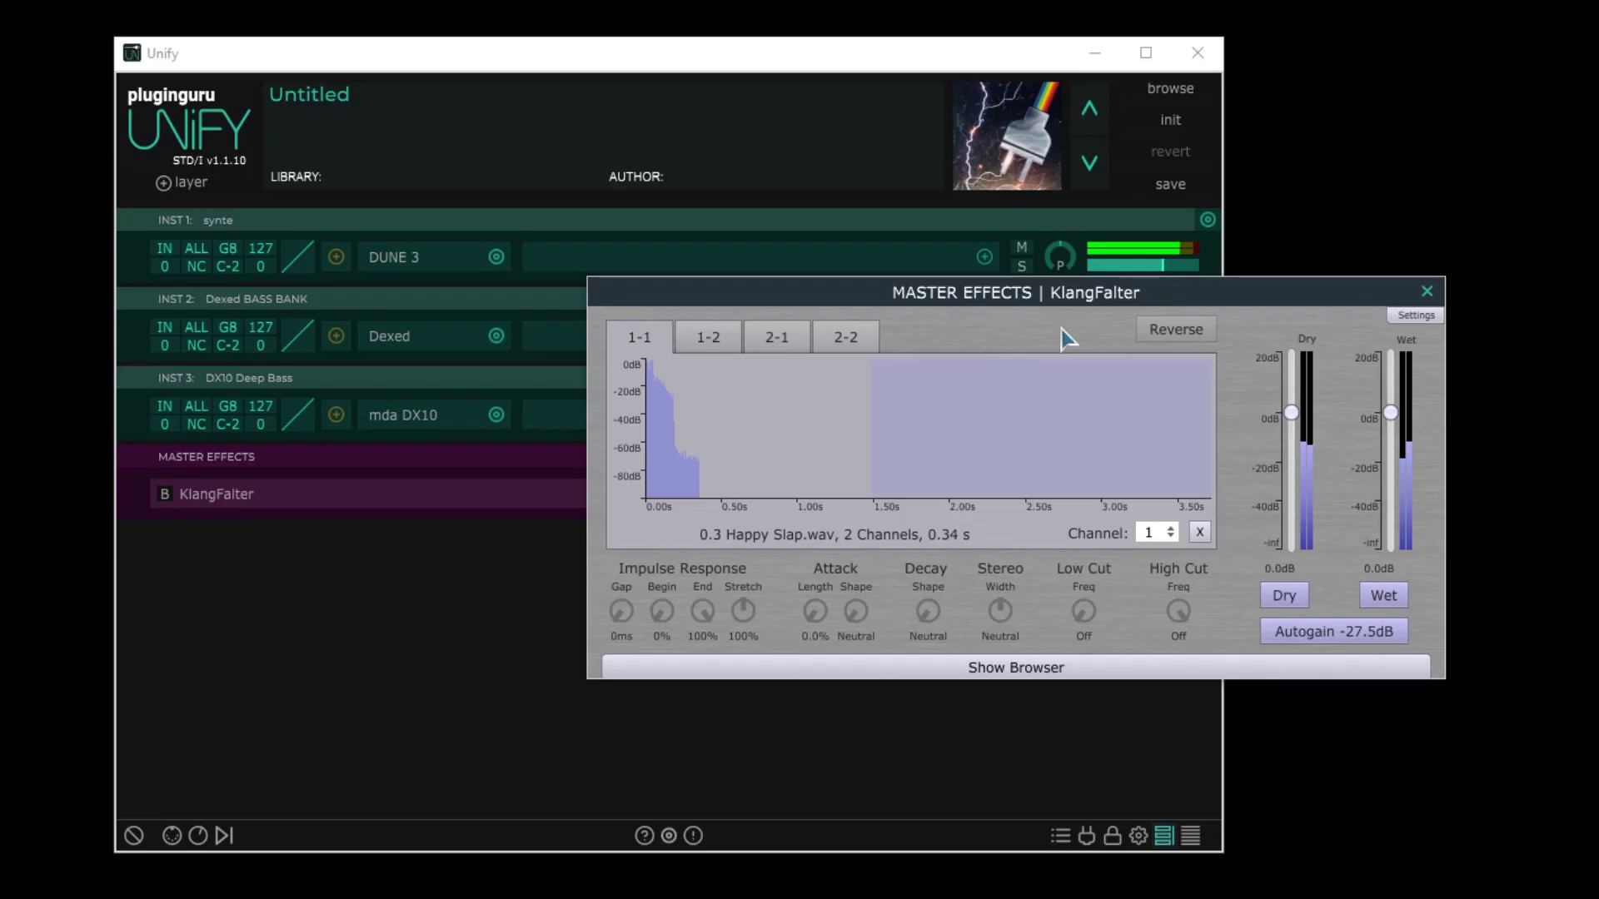
{"action": "left_click", "coordinate": [1176, 332]}
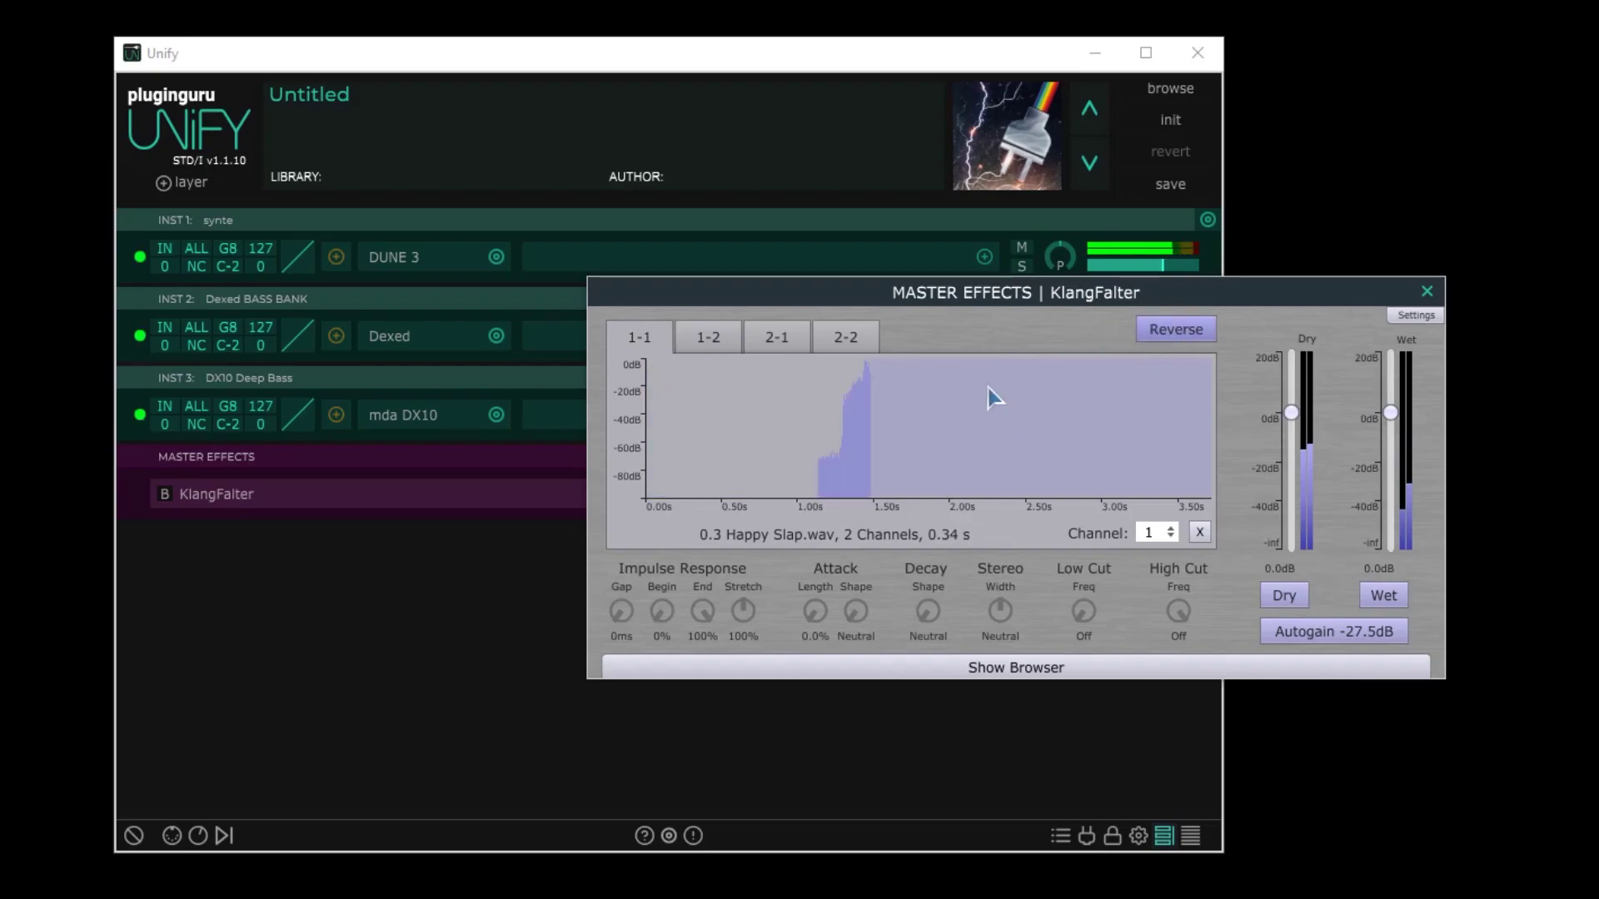
{"action": "left_click", "coordinate": [707, 340]}
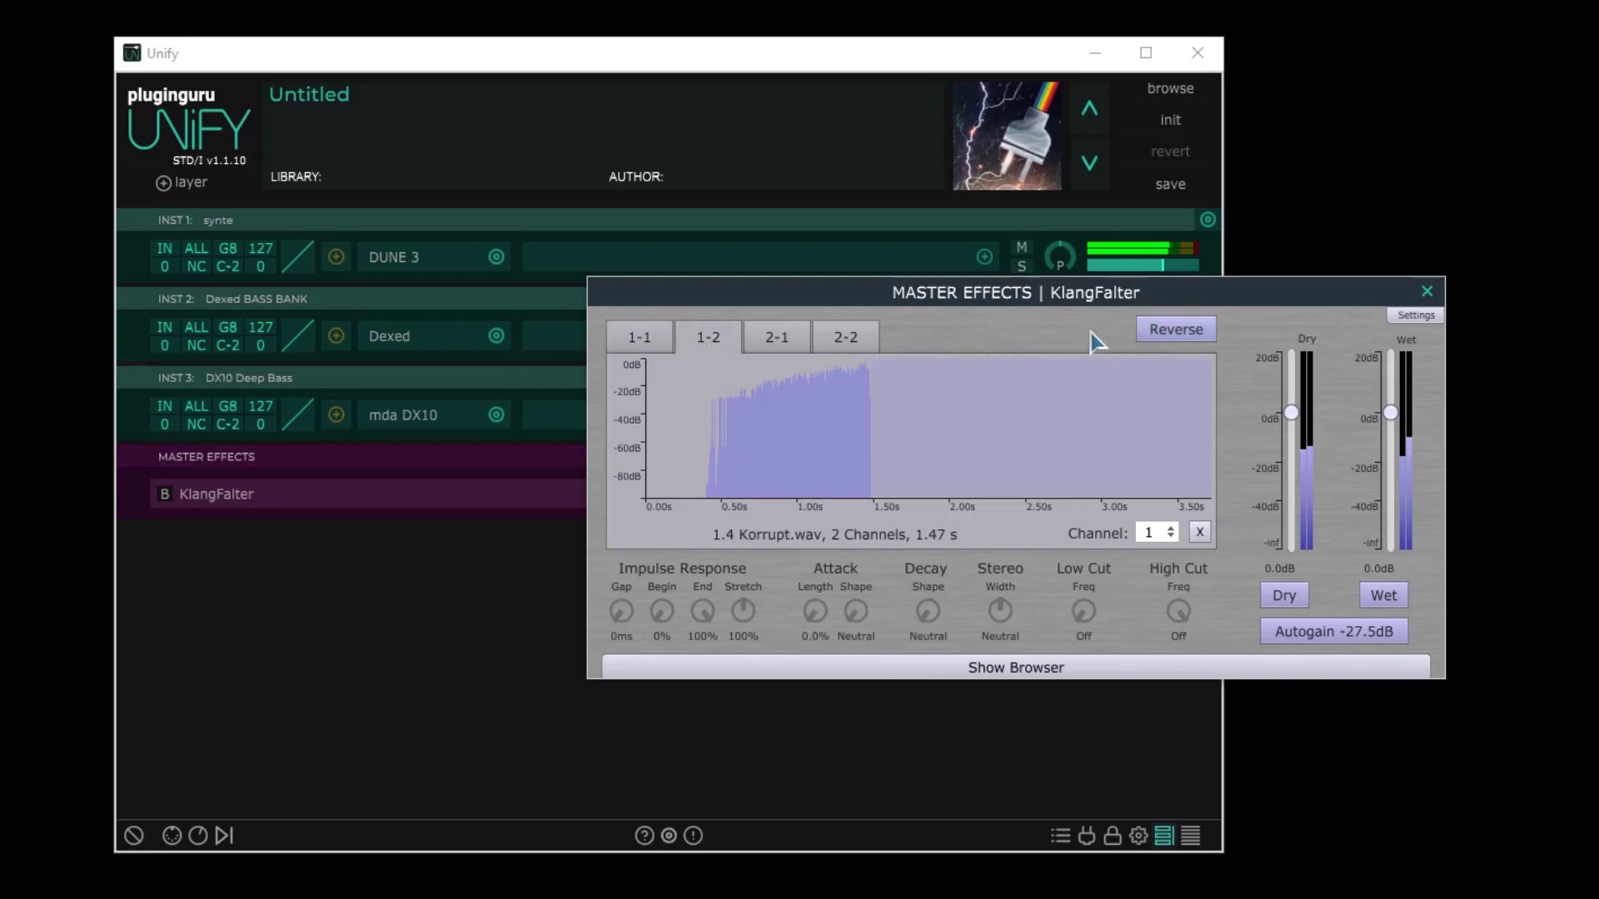
{"action": "left_click", "coordinate": [1157, 329]}
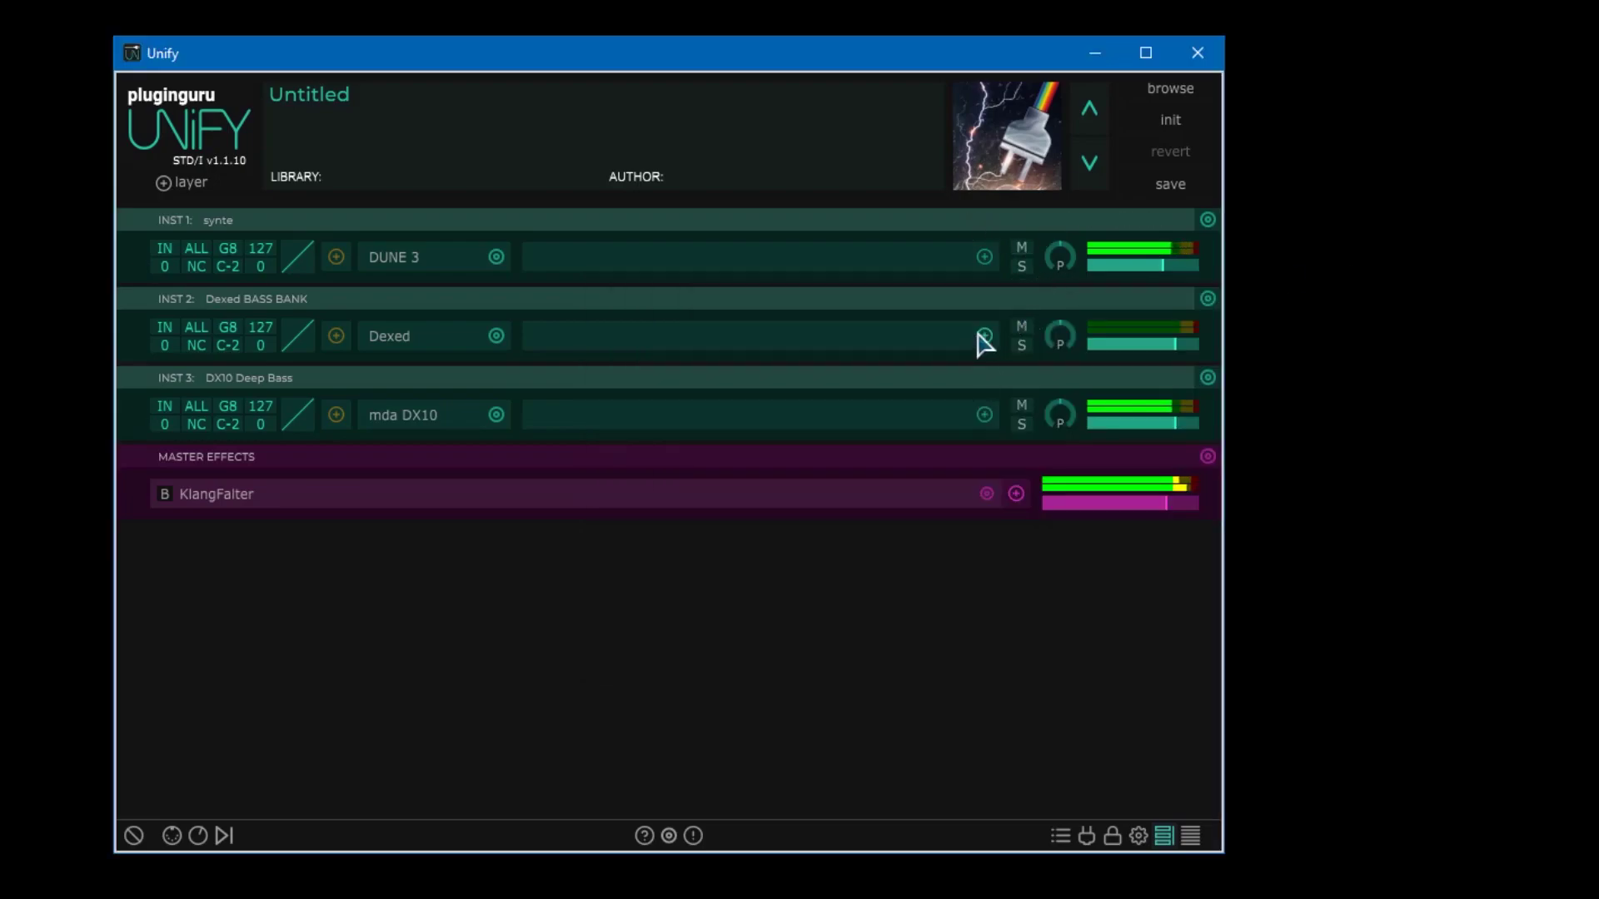
Pan INST 2 to the left and INST 3 partway to the right, and lower both layers' output levels
{"action": "mouse_move", "coordinate": [1060, 347]}
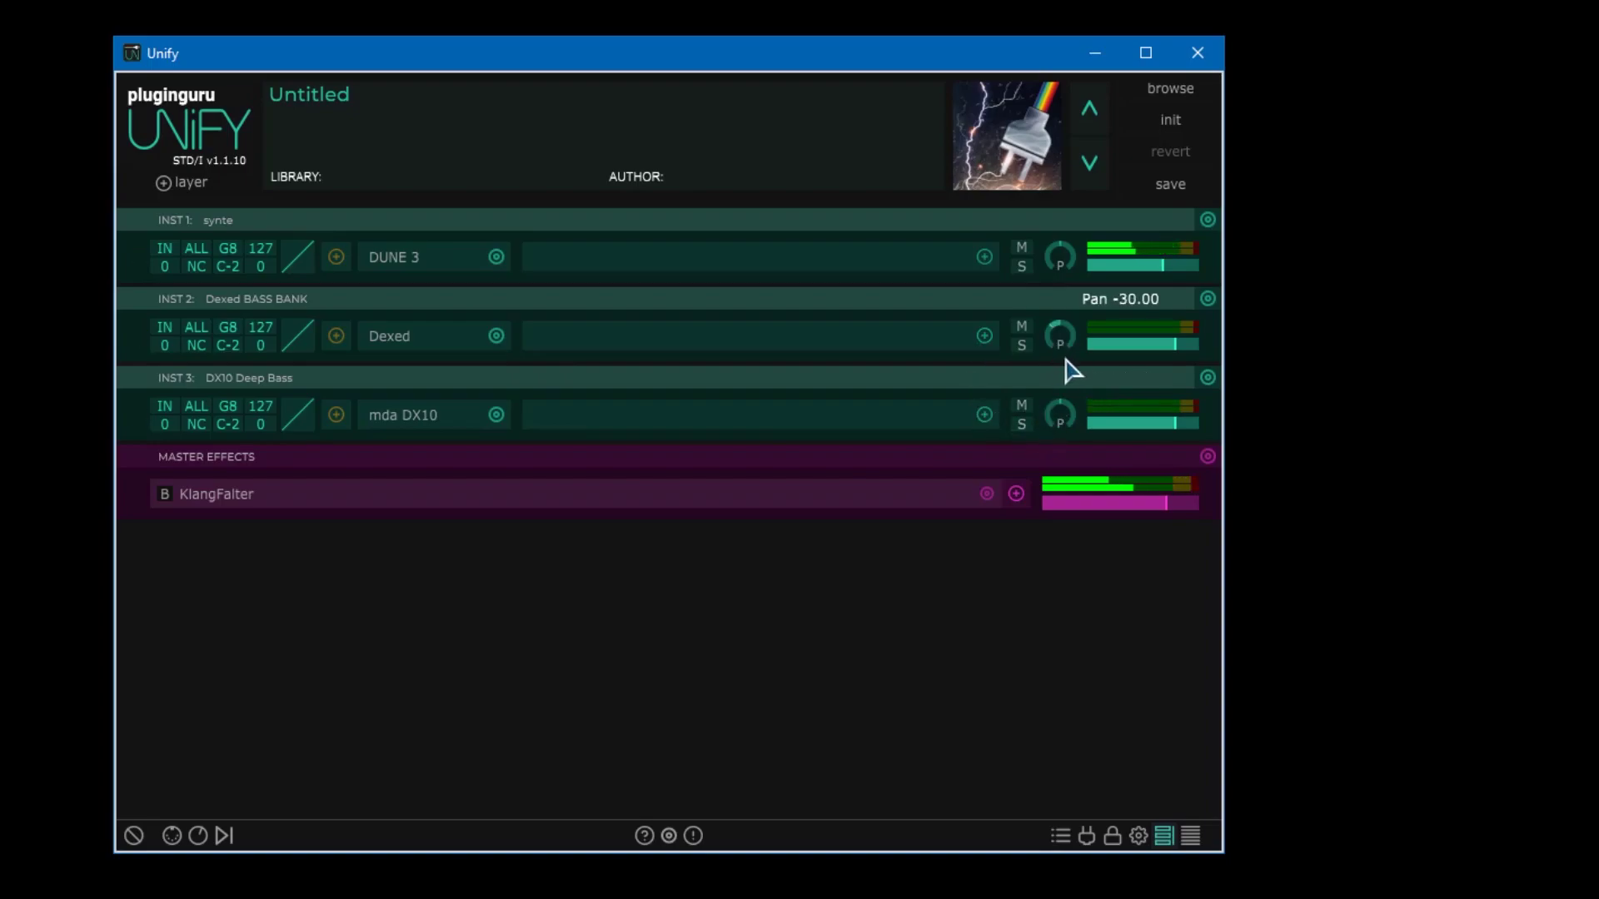
{"action": "left_click_drag", "start_coordinate": [1060, 416], "coordinate": [1041, 308]}
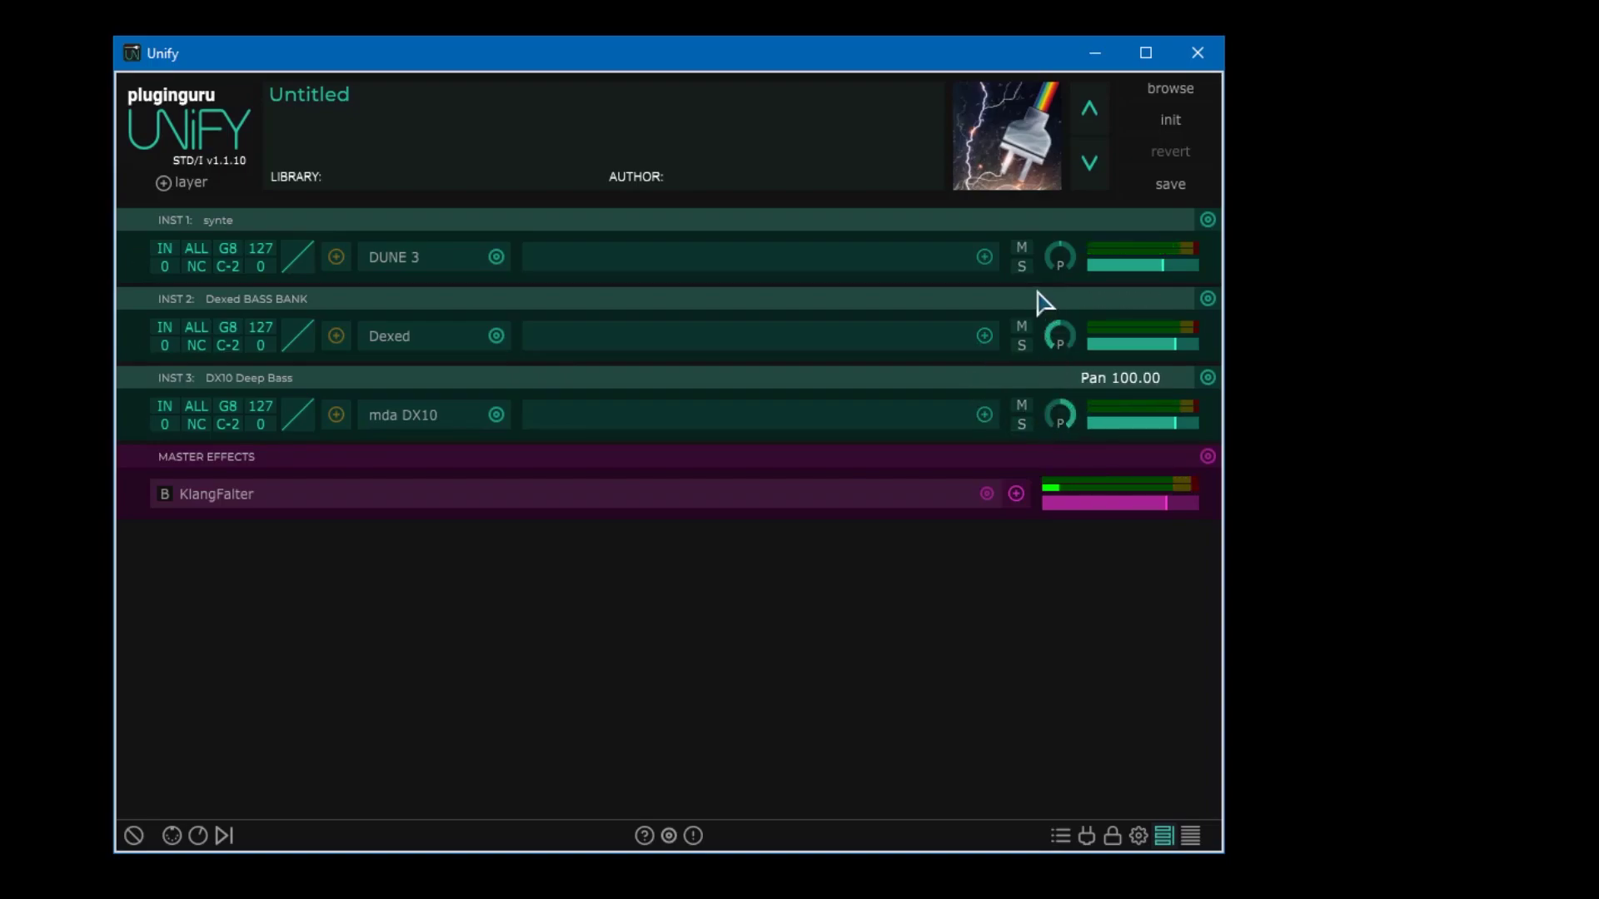
{"action": "left_click_drag", "start_coordinate": [1064, 417], "coordinate": [1063, 478]}
{"action": "left_click_drag", "start_coordinate": [1154, 345], "coordinate": [1142, 409]}
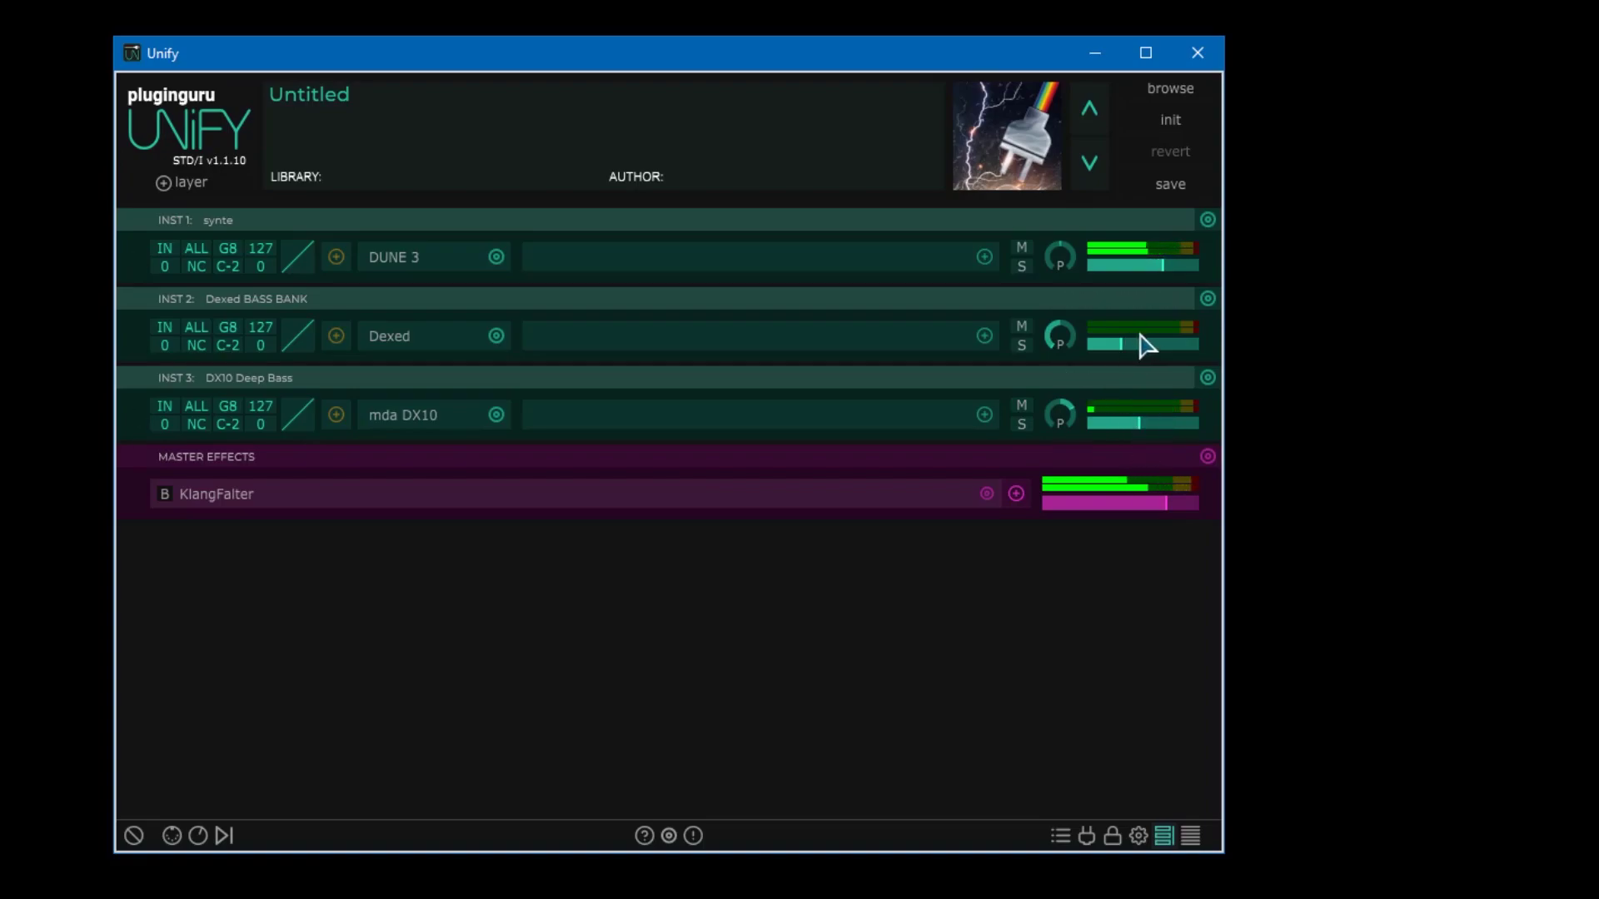
{"action": "left_click_drag", "start_coordinate": [1121, 353], "coordinate": [1156, 346]}
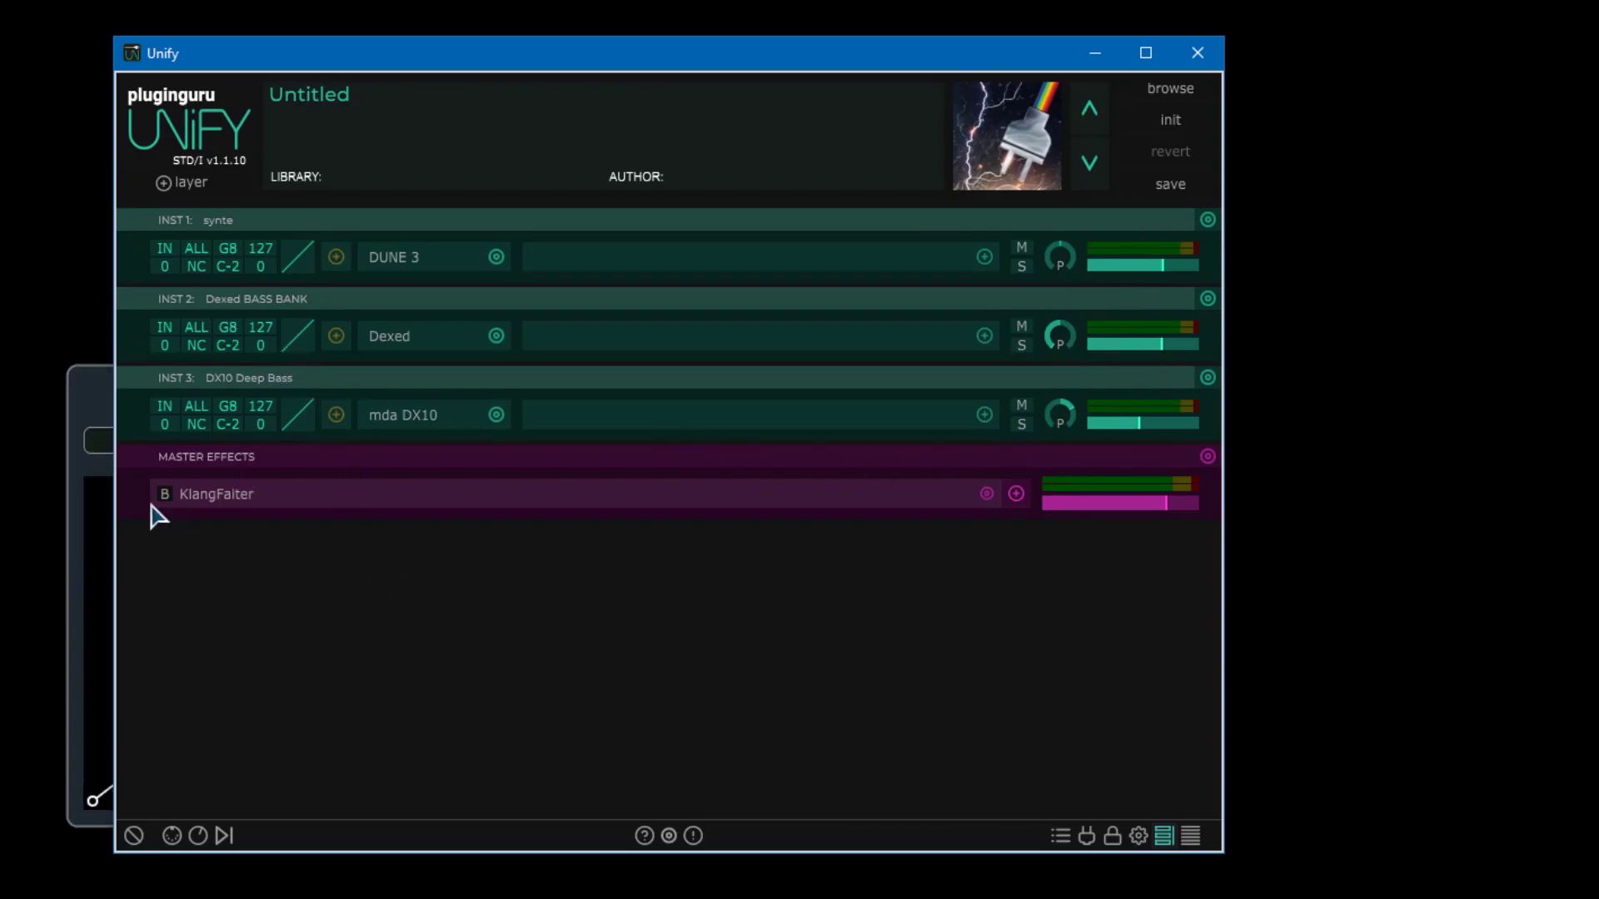
Bend the velocity curves of INST 2 and INST 1 downward and the velocity curve of INST 3 upward
{"action": "left_click_drag", "start_coordinate": [239, 712], "coordinate": [241, 724]}
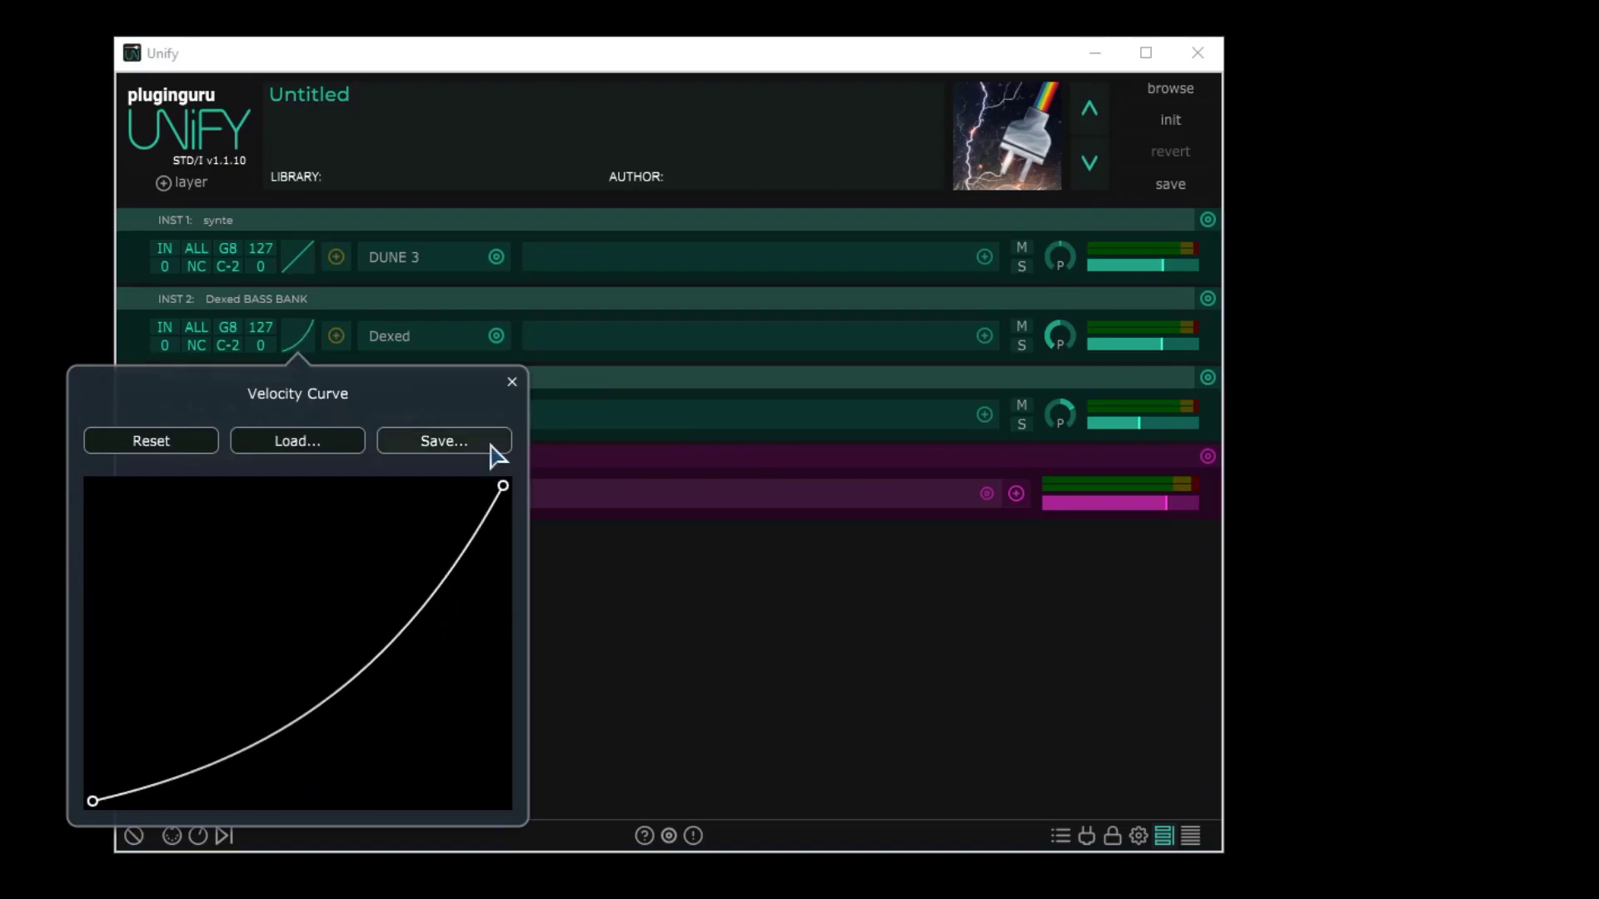
{"action": "left_click", "coordinate": [512, 383]}
{"action": "left_click", "coordinate": [300, 253]}
{"action": "left_click_drag", "start_coordinate": [371, 535], "coordinate": [329, 548]}
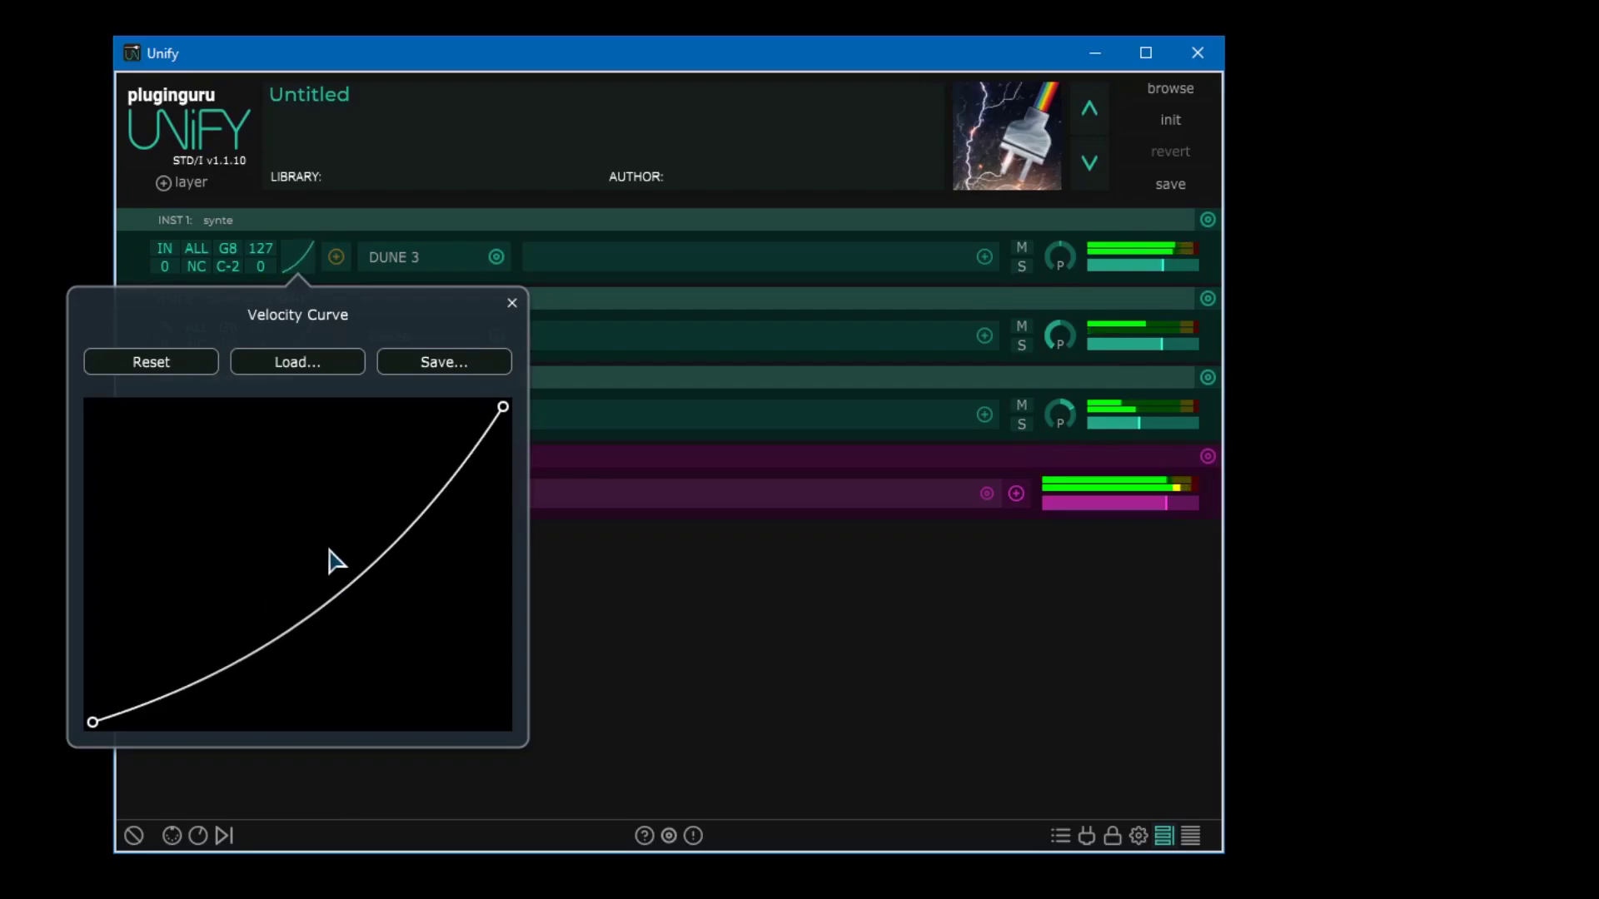
{"action": "left_click", "coordinate": [512, 303]}
{"action": "left_click", "coordinate": [302, 415]}
{"action": "left_click_drag", "start_coordinate": [352, 666], "coordinate": [342, 647]}
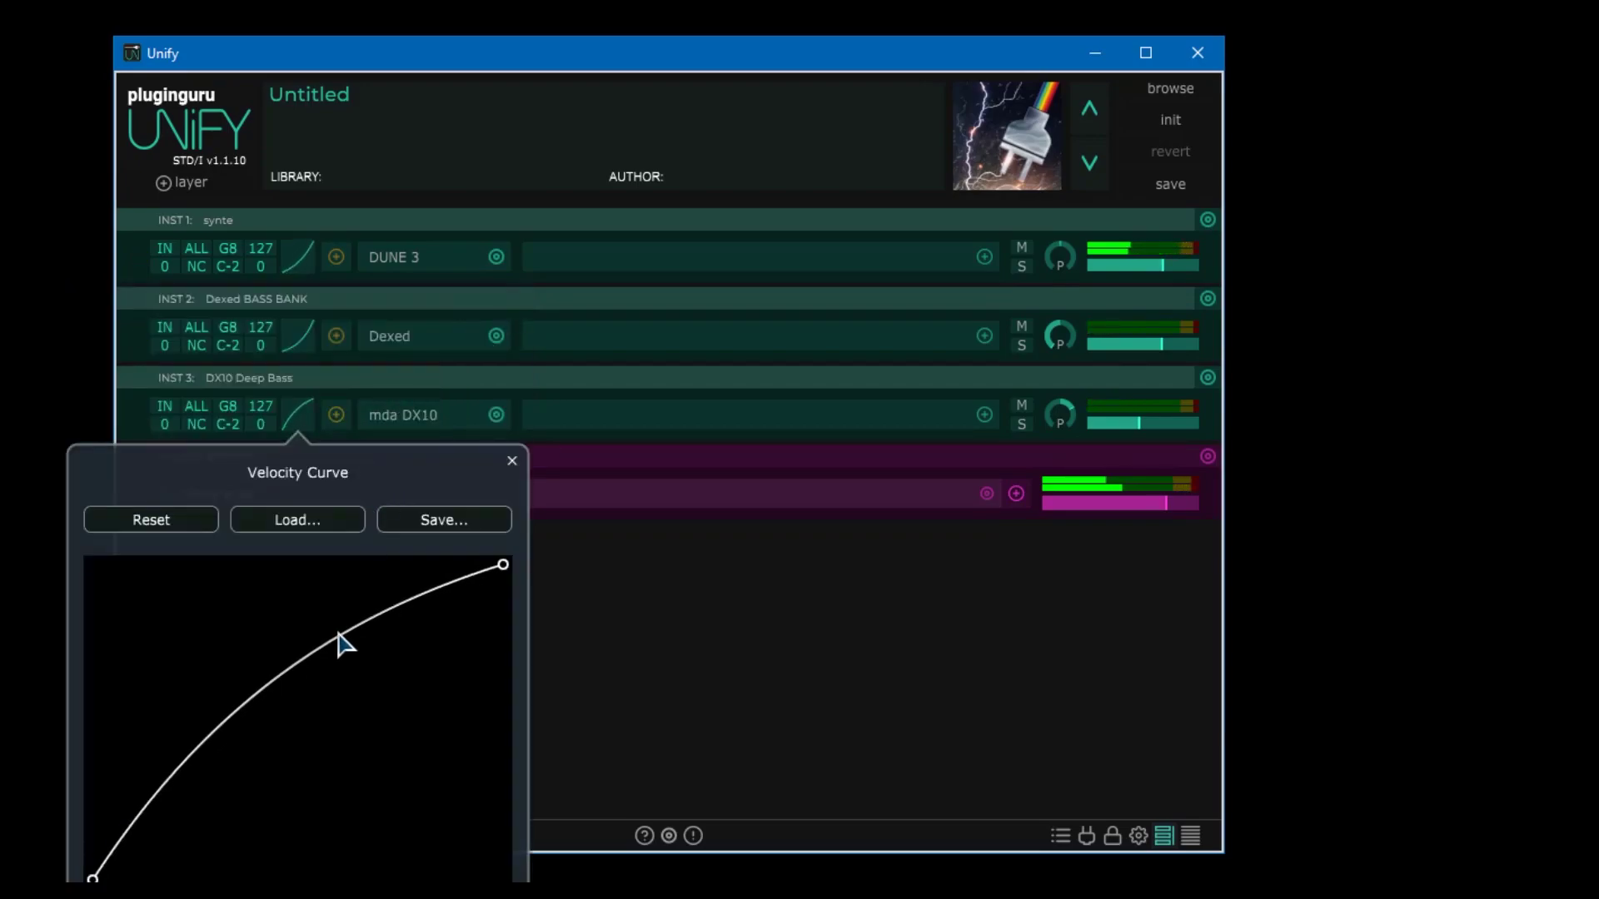
Save the patch under the name Demo in the User Library, keeping Demo as the preset file name
{"action": "left_click", "coordinate": [513, 461]}
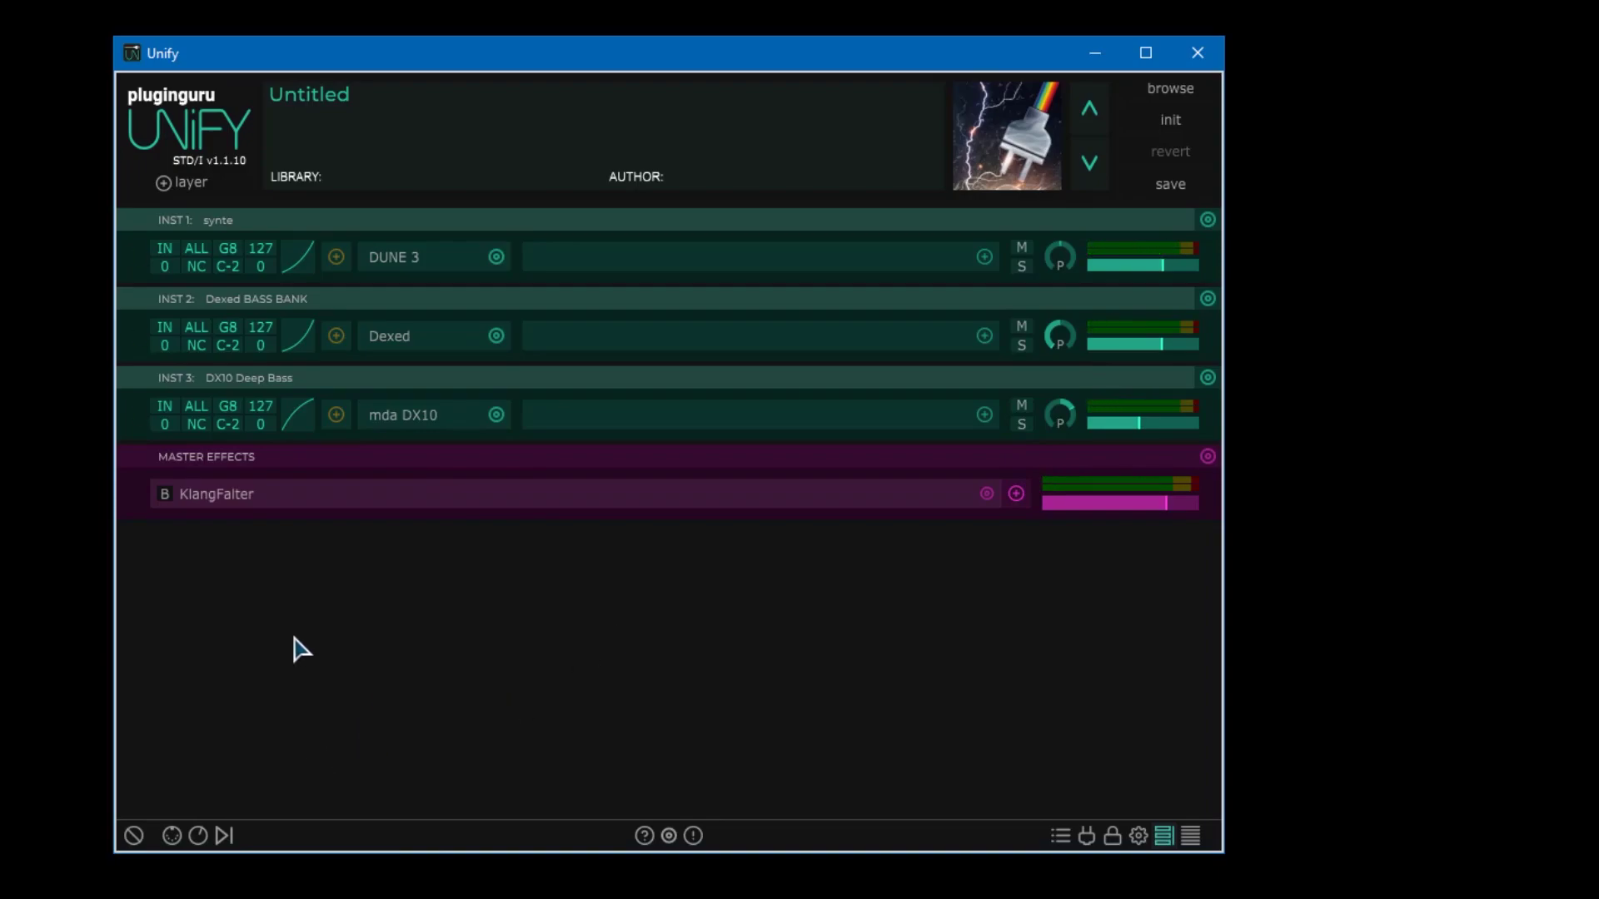
{"action": "left_click", "coordinate": [1170, 184]}
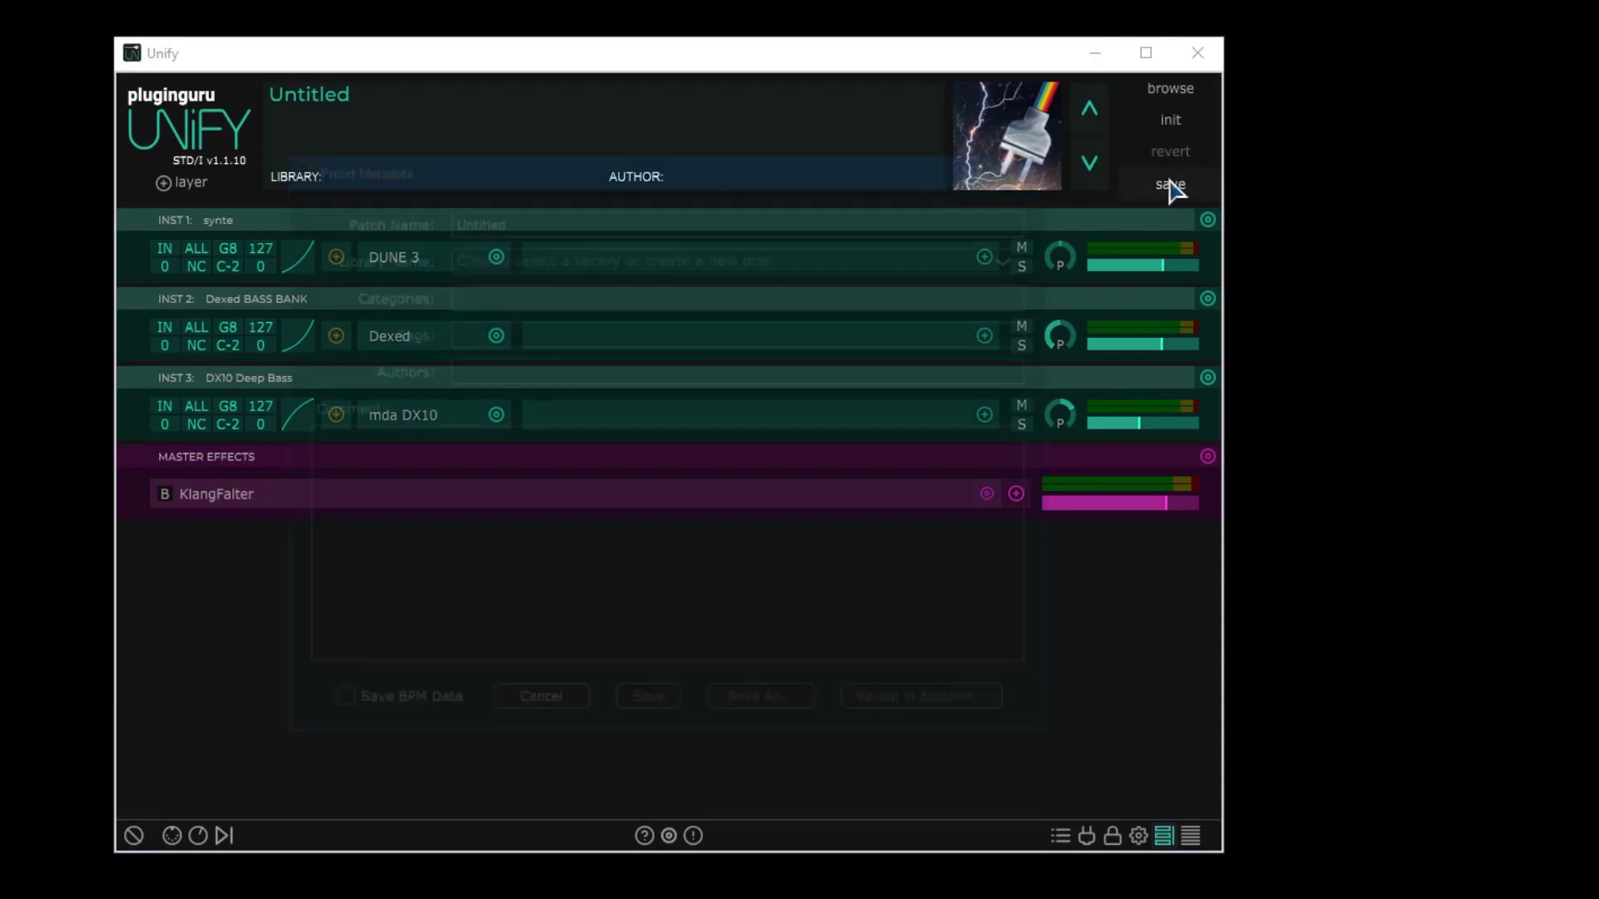
{"action": "left_click", "coordinate": [660, 216]}
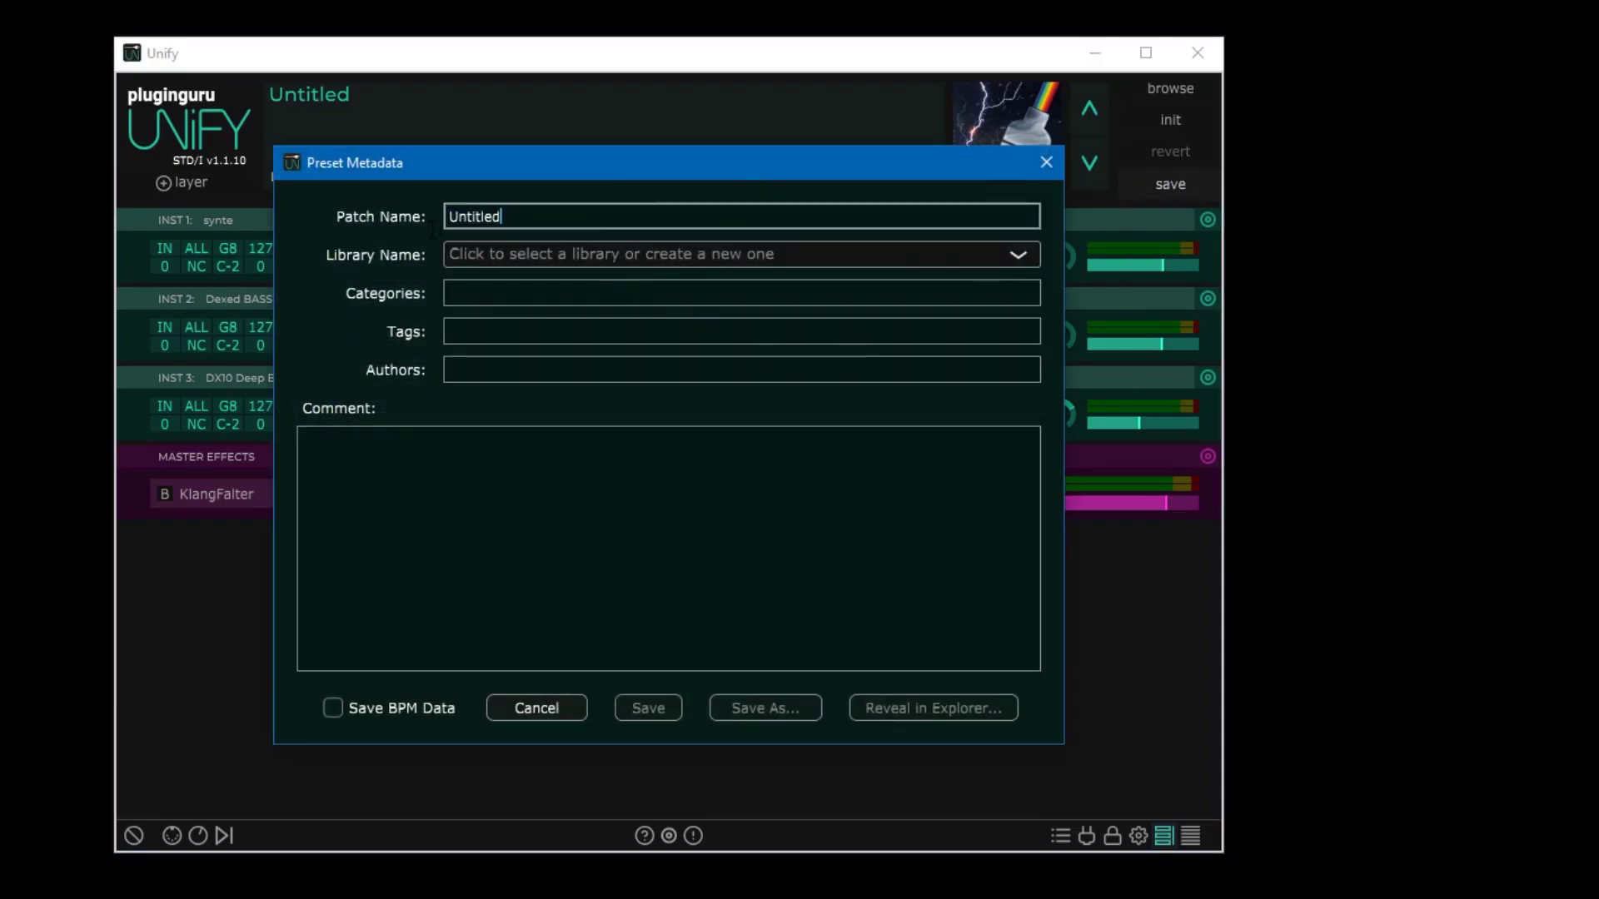
{"action": "left_click", "coordinate": [1031, 249]}
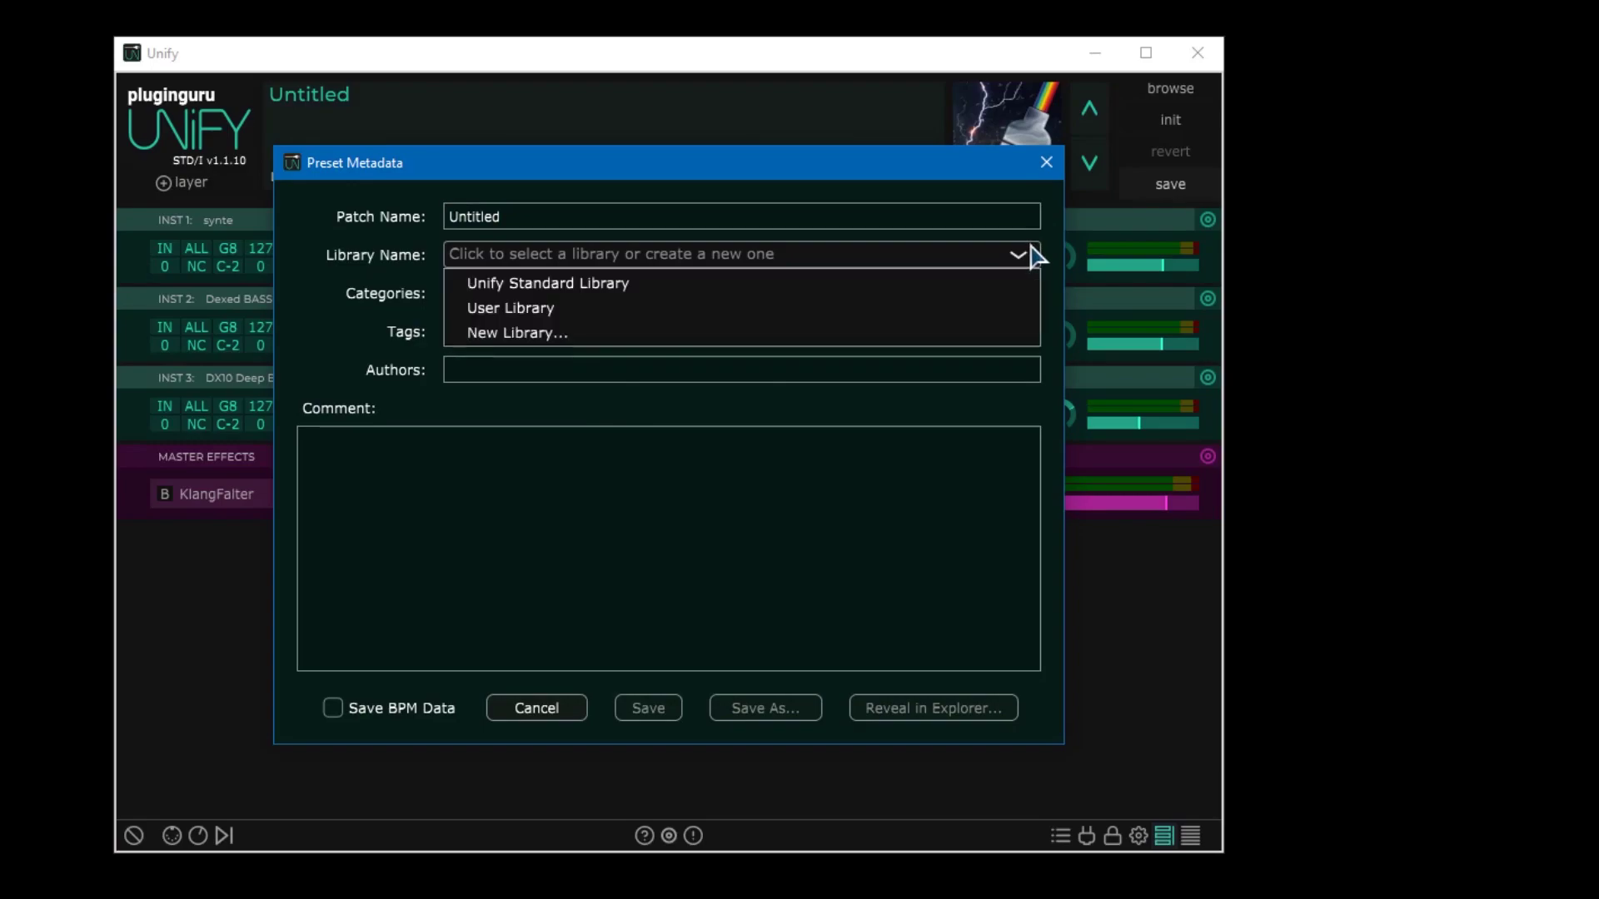
{"action": "left_click", "coordinate": [510, 308]}
{"action": "left_click", "coordinate": [466, 223]}
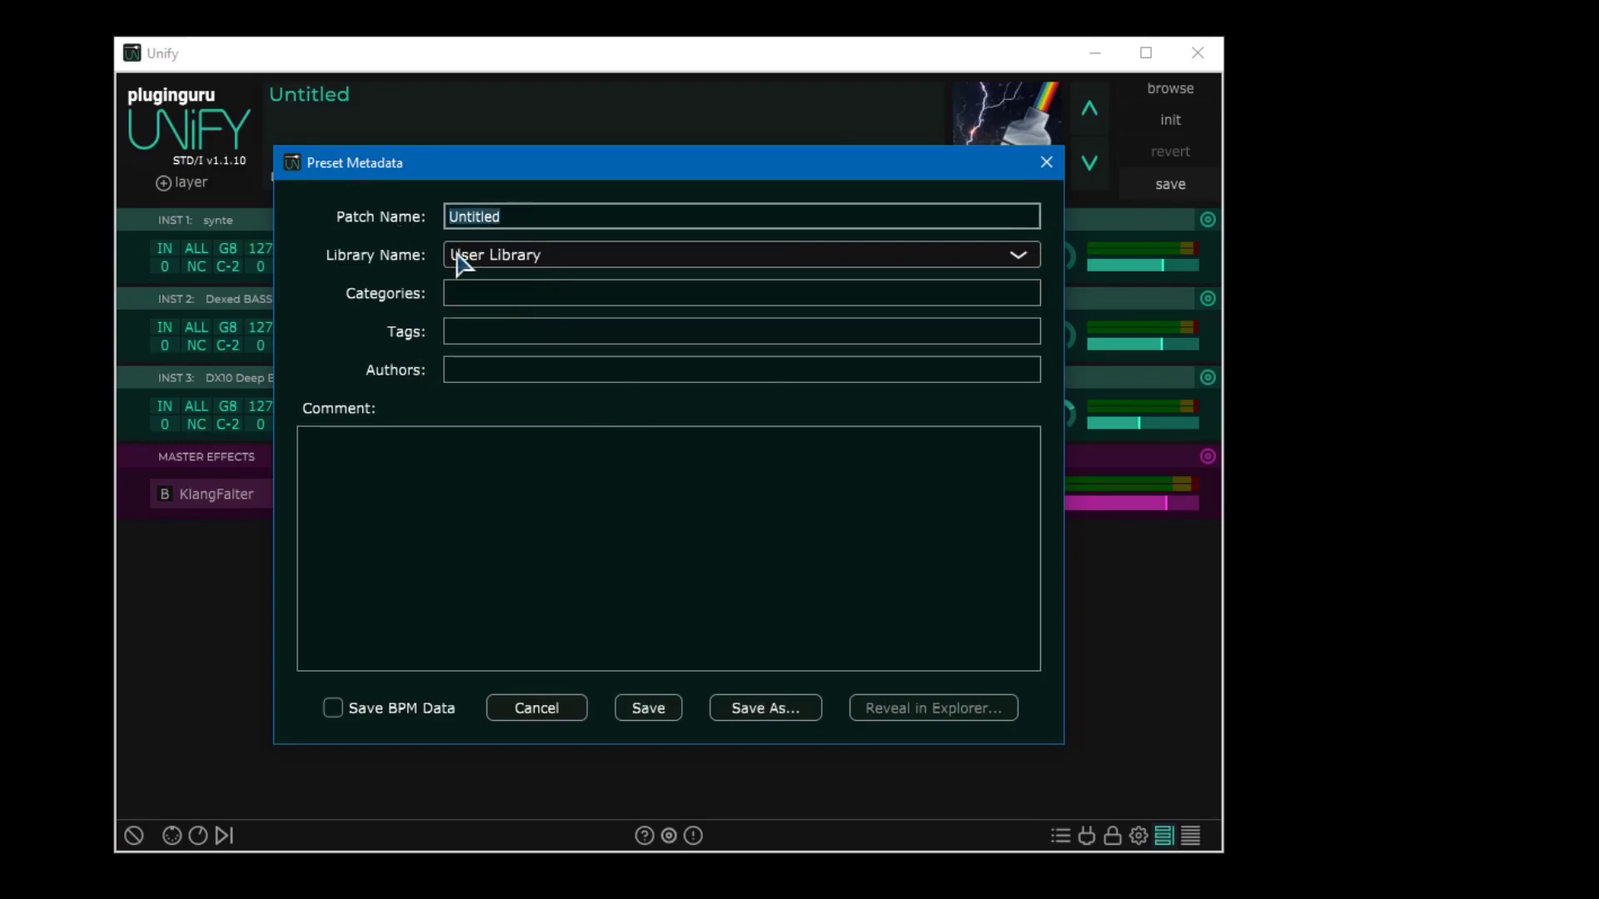
{"action": "type", "text": "Demo"}
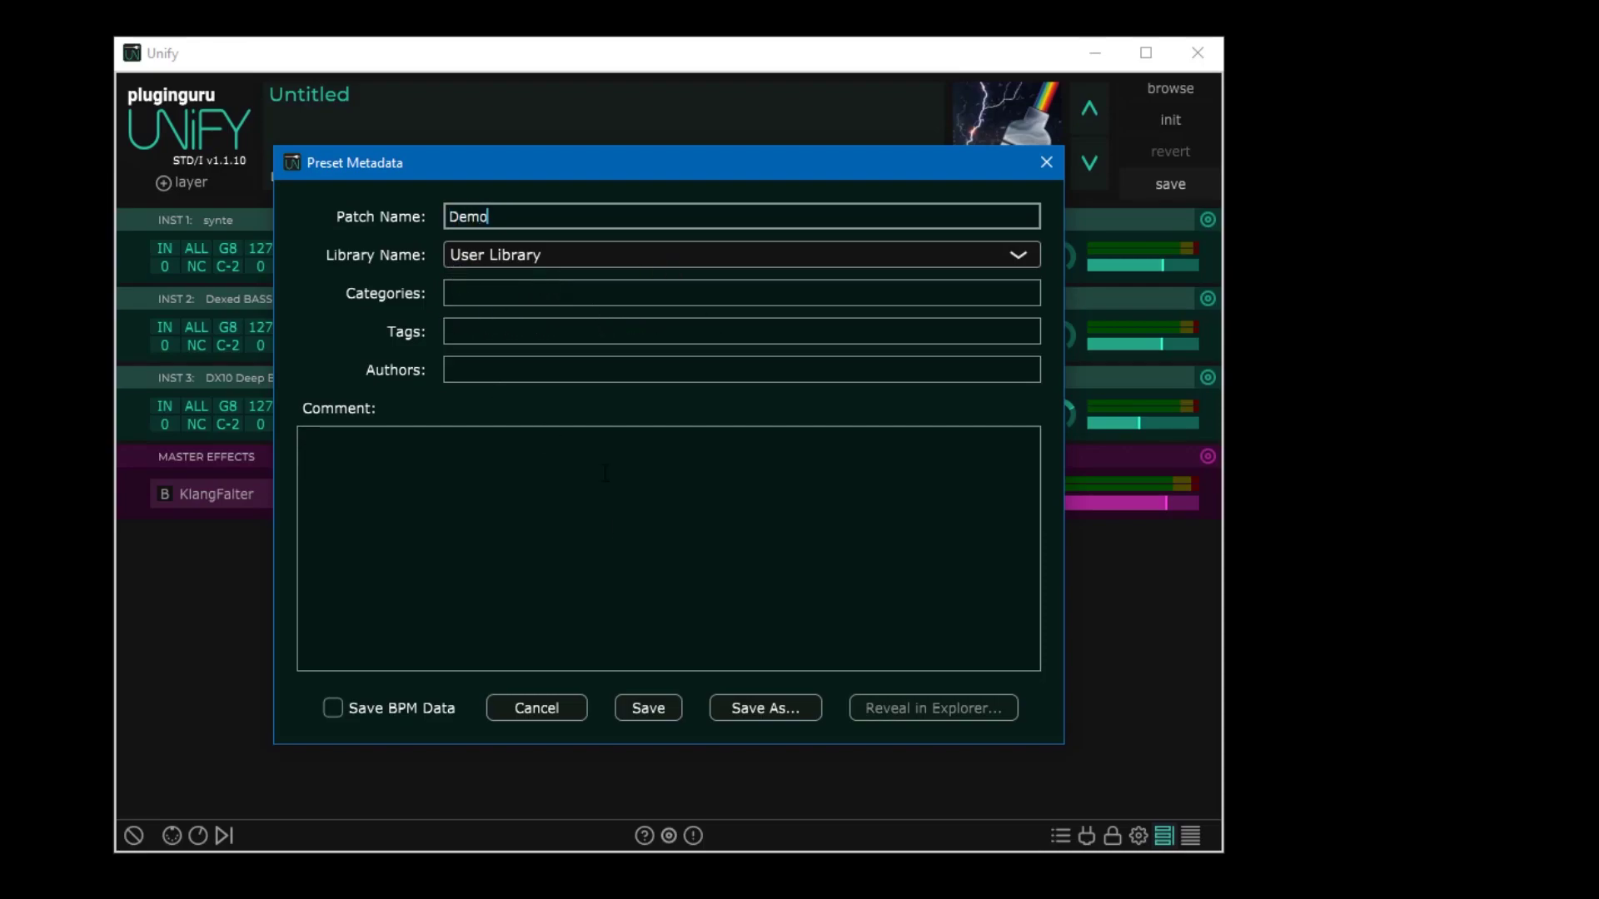
{"action": "left_click", "coordinate": [646, 709]}
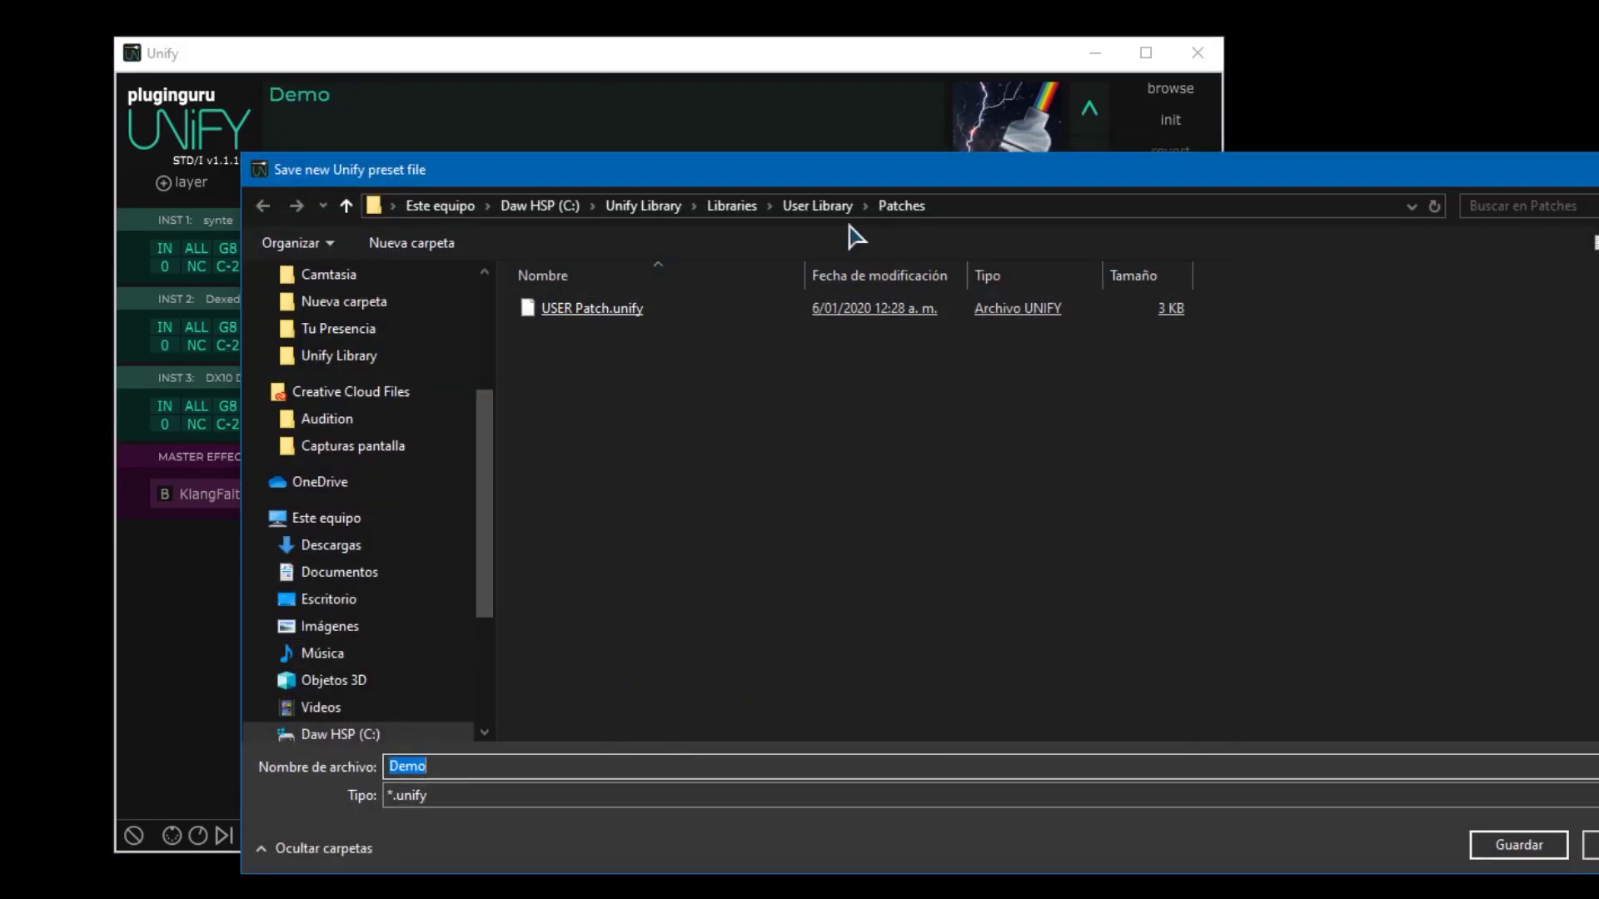
{"action": "left_click", "coordinate": [1517, 847]}
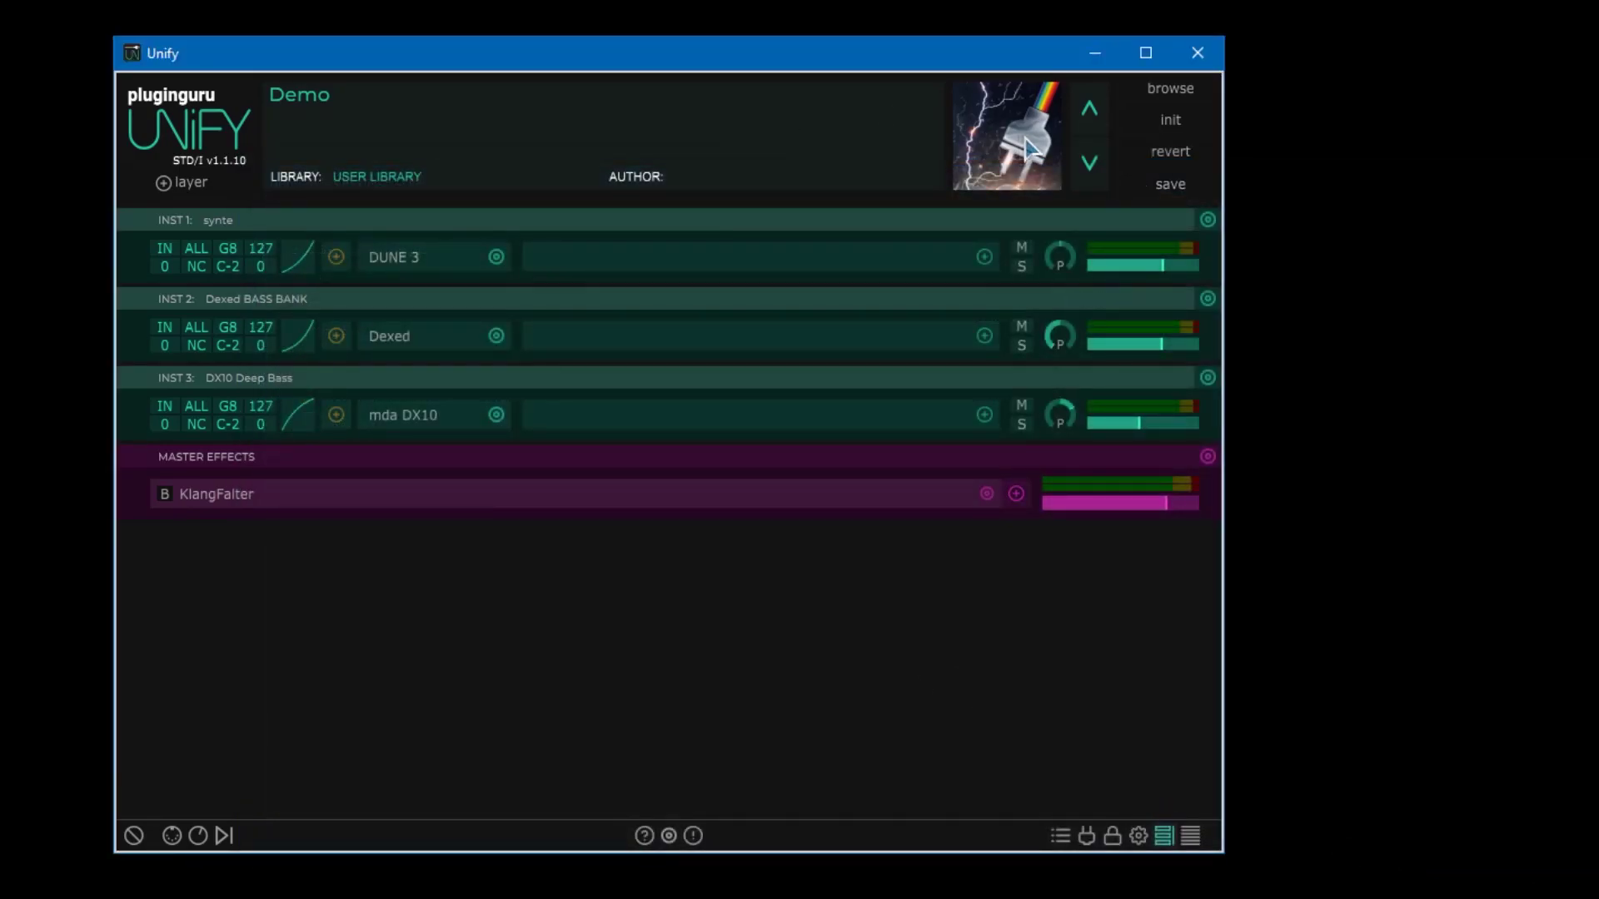
Browse the patches filtered to the User Library, and look through the patch list of all libraries
{"action": "left_click", "coordinate": [1171, 92]}
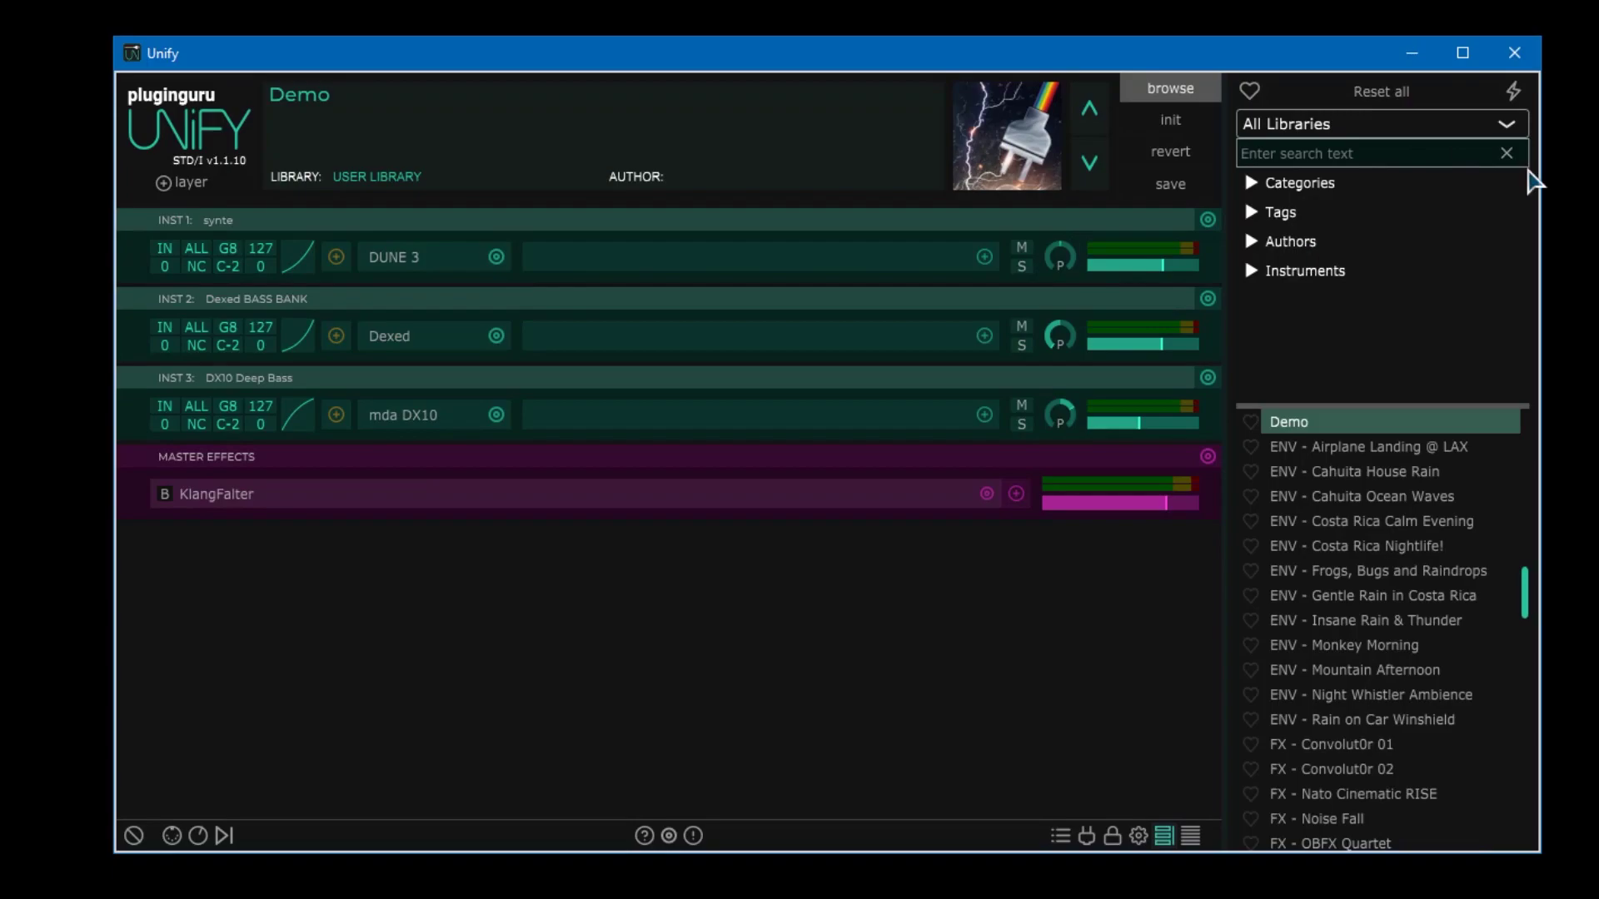
{"action": "left_click", "coordinate": [1505, 124]}
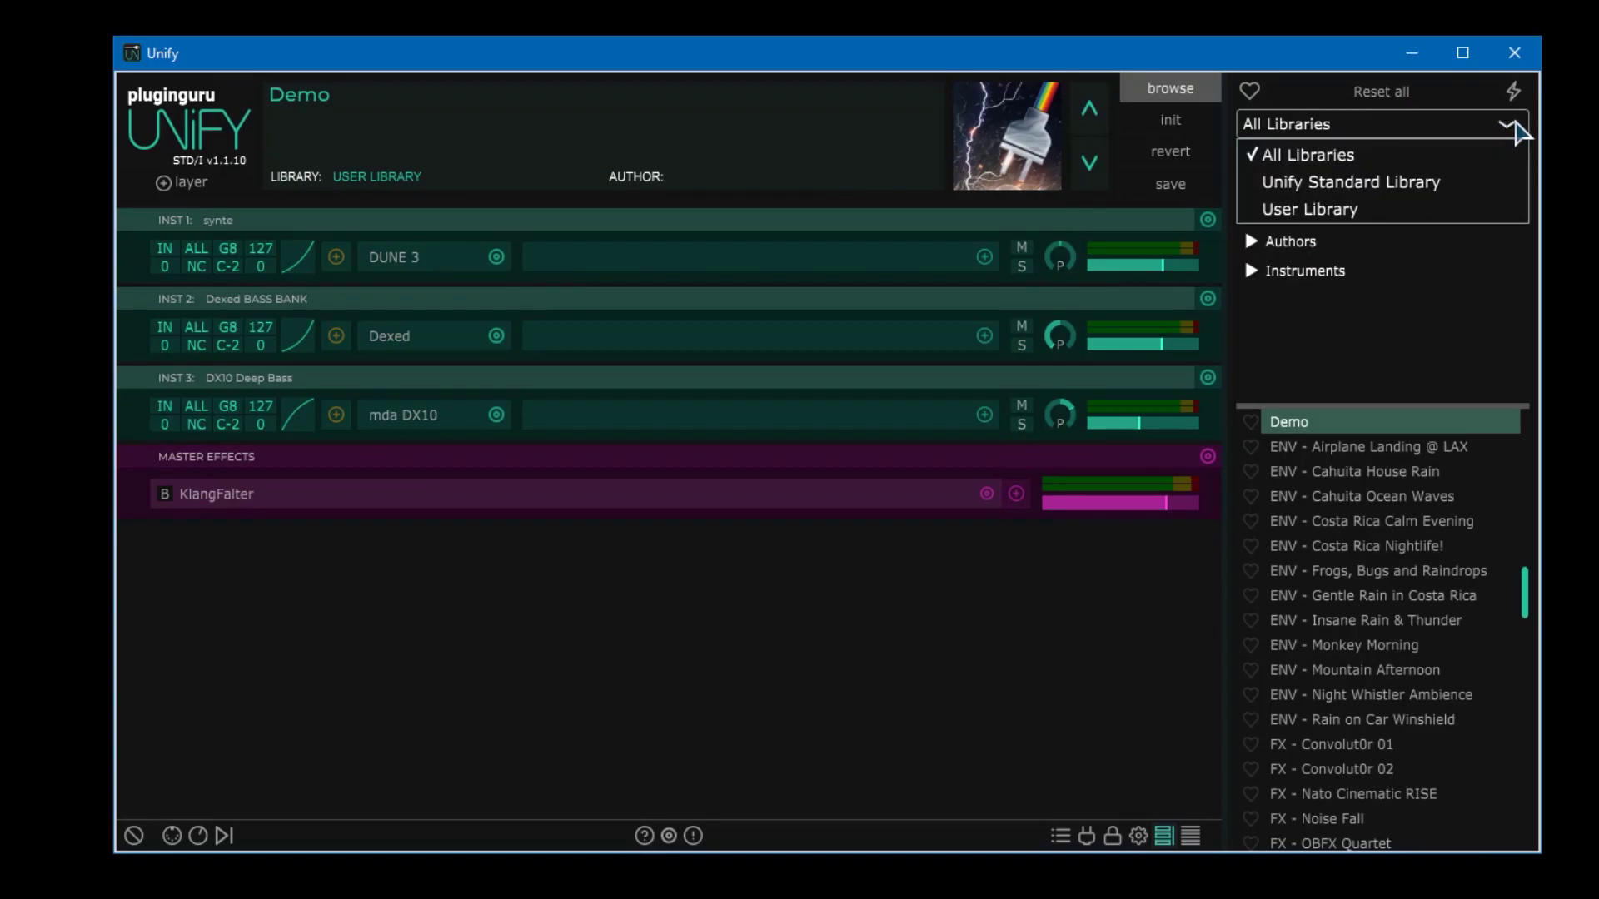
{"action": "left_click", "coordinate": [1366, 213]}
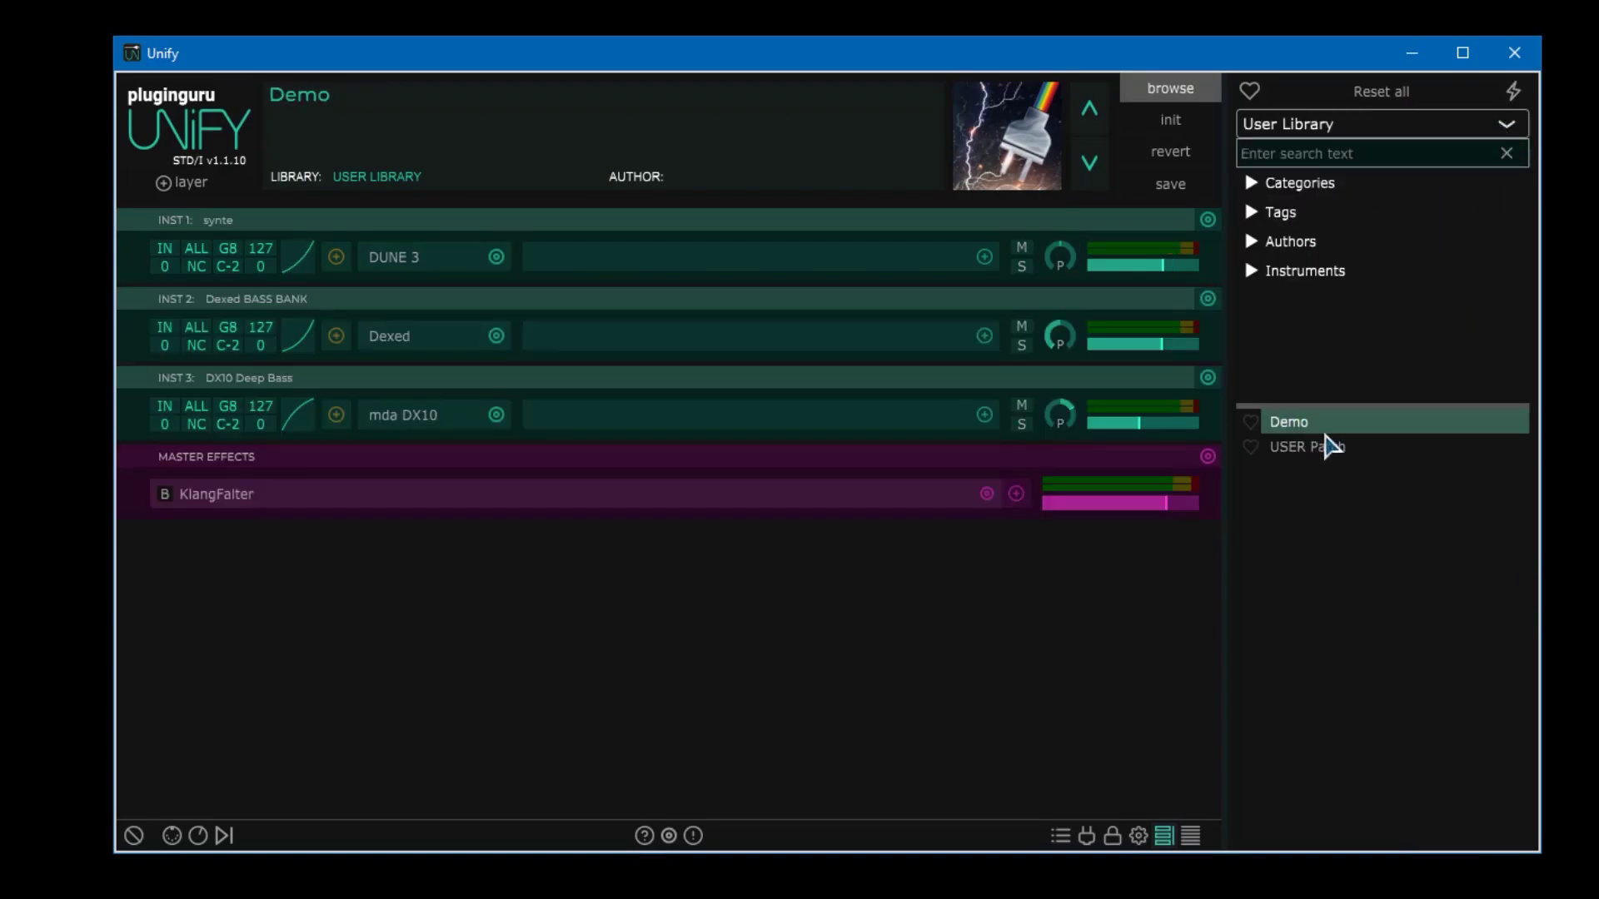
{"action": "left_click", "coordinate": [1314, 447]}
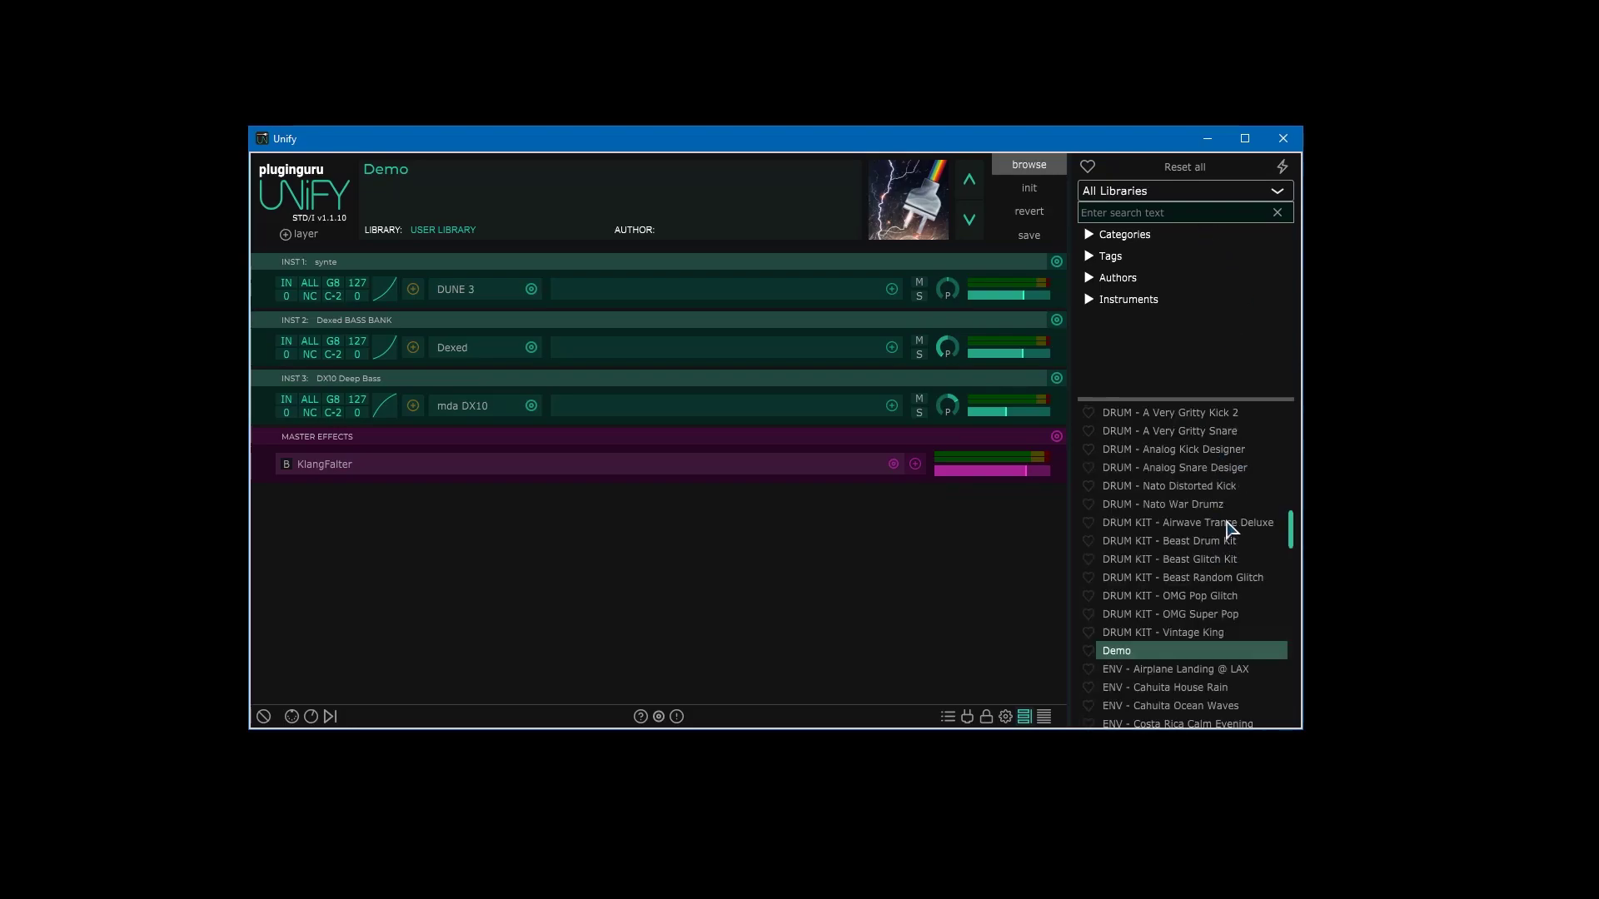
{"action": "scroll", "coordinate": [1218, 550], "scroll_direction": "down", "scroll_amount": 5}
{"action": "scroll", "coordinate": [1218, 559], "scroll_direction": "down", "scroll_amount": 5}
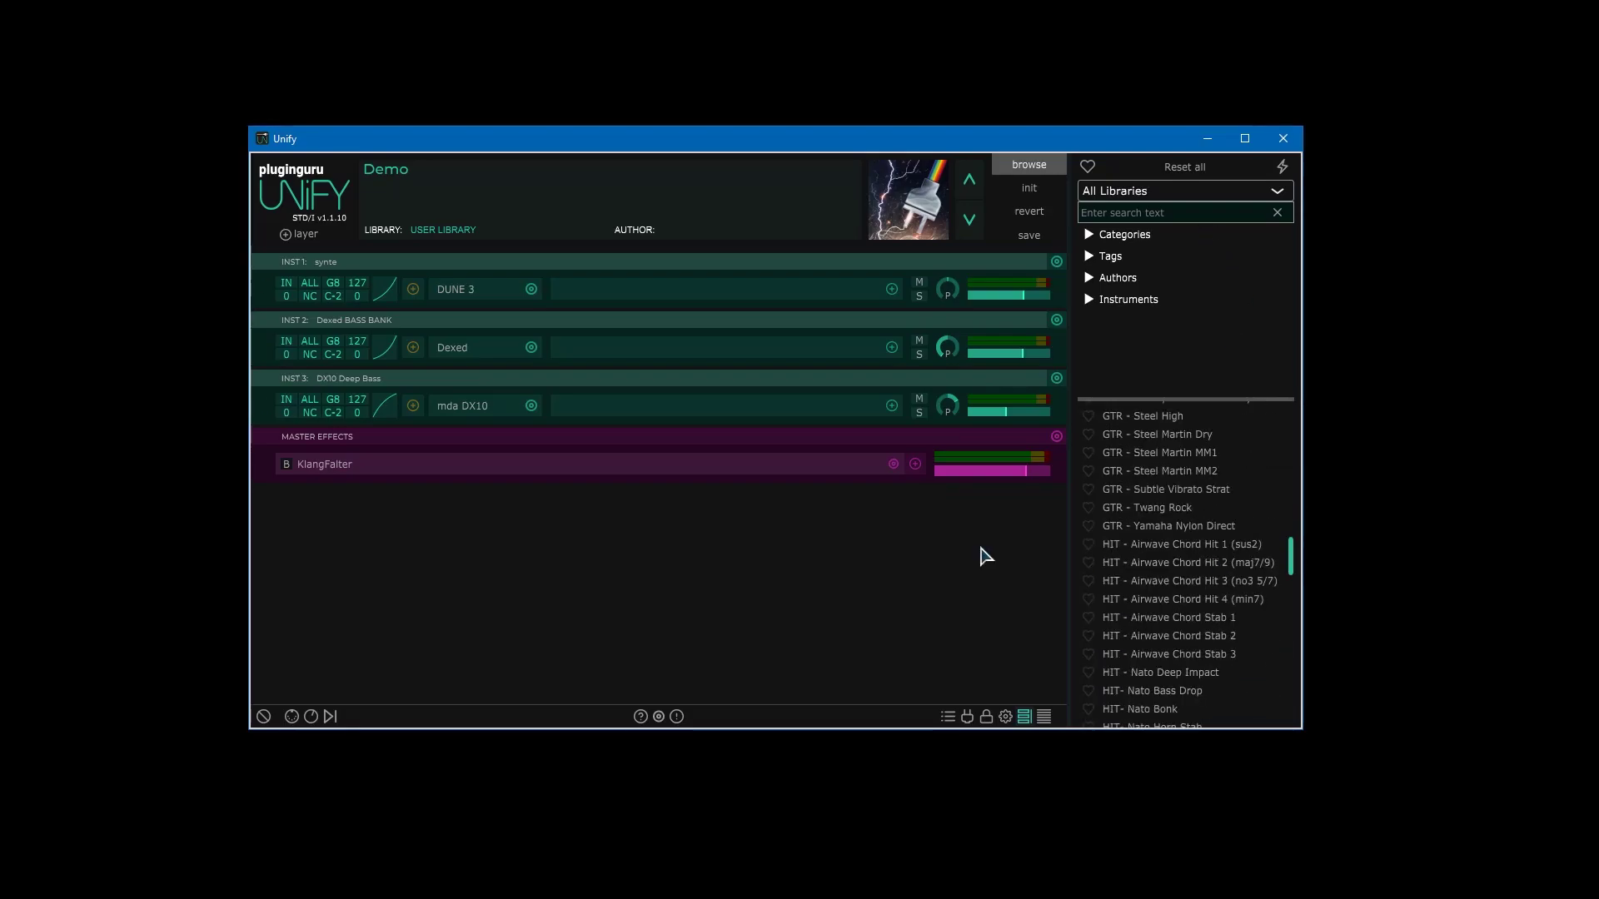